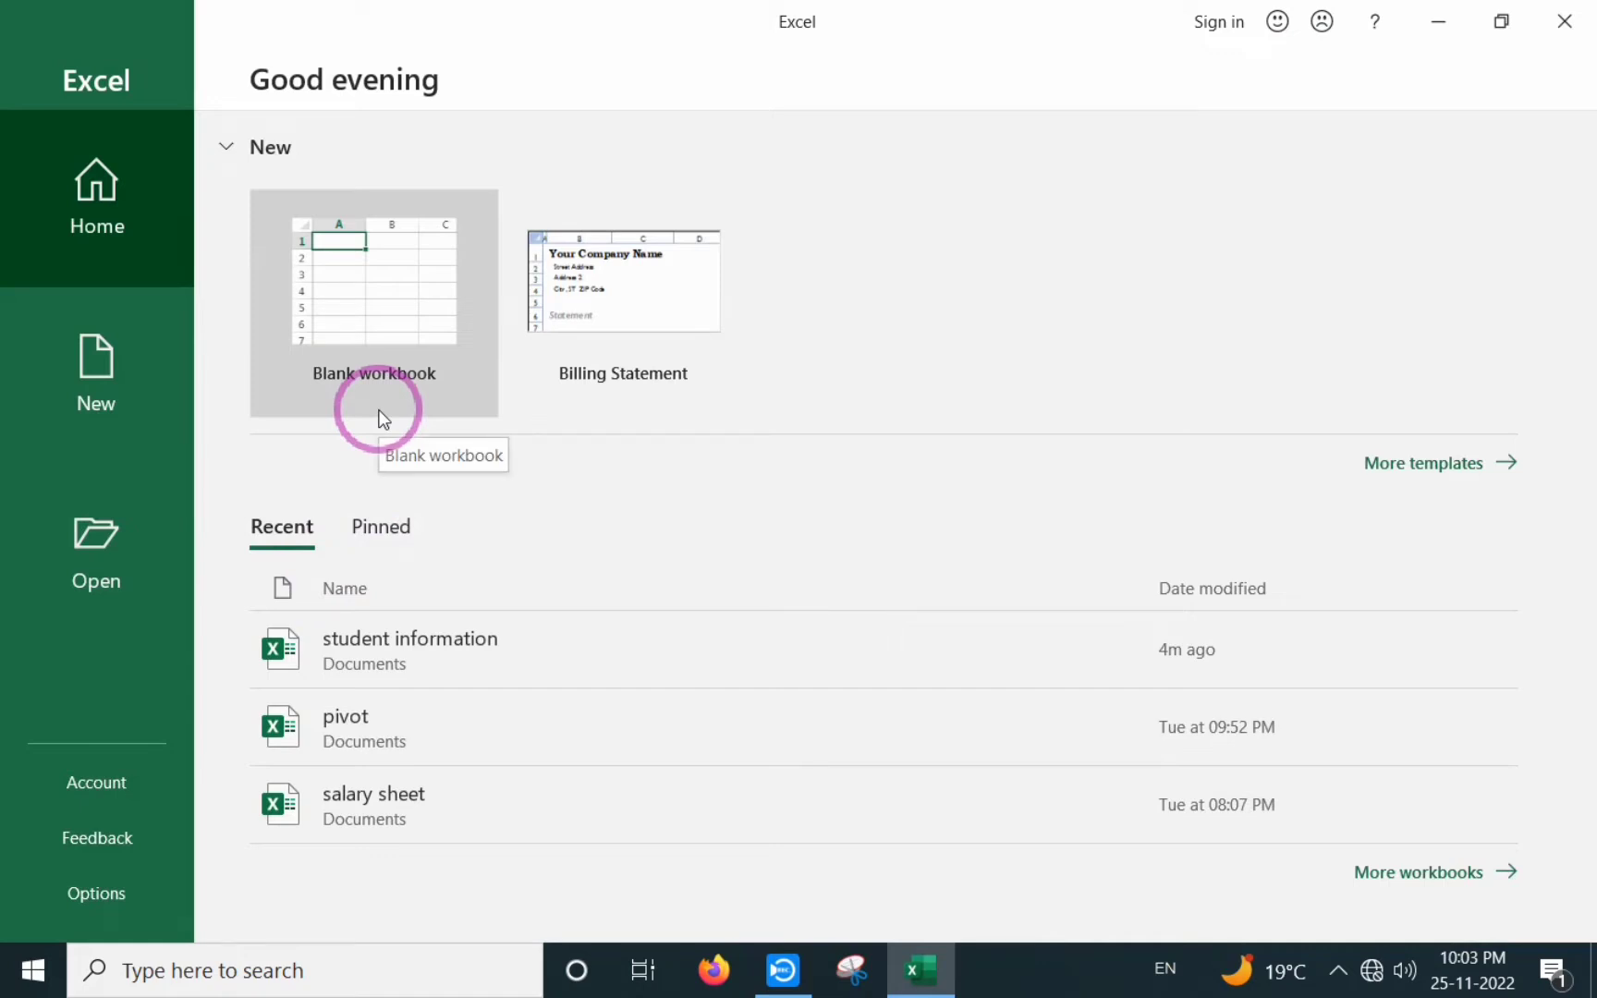
# - Create a new blank workbook from the Excel start screen
pyautogui.click(366, 286)
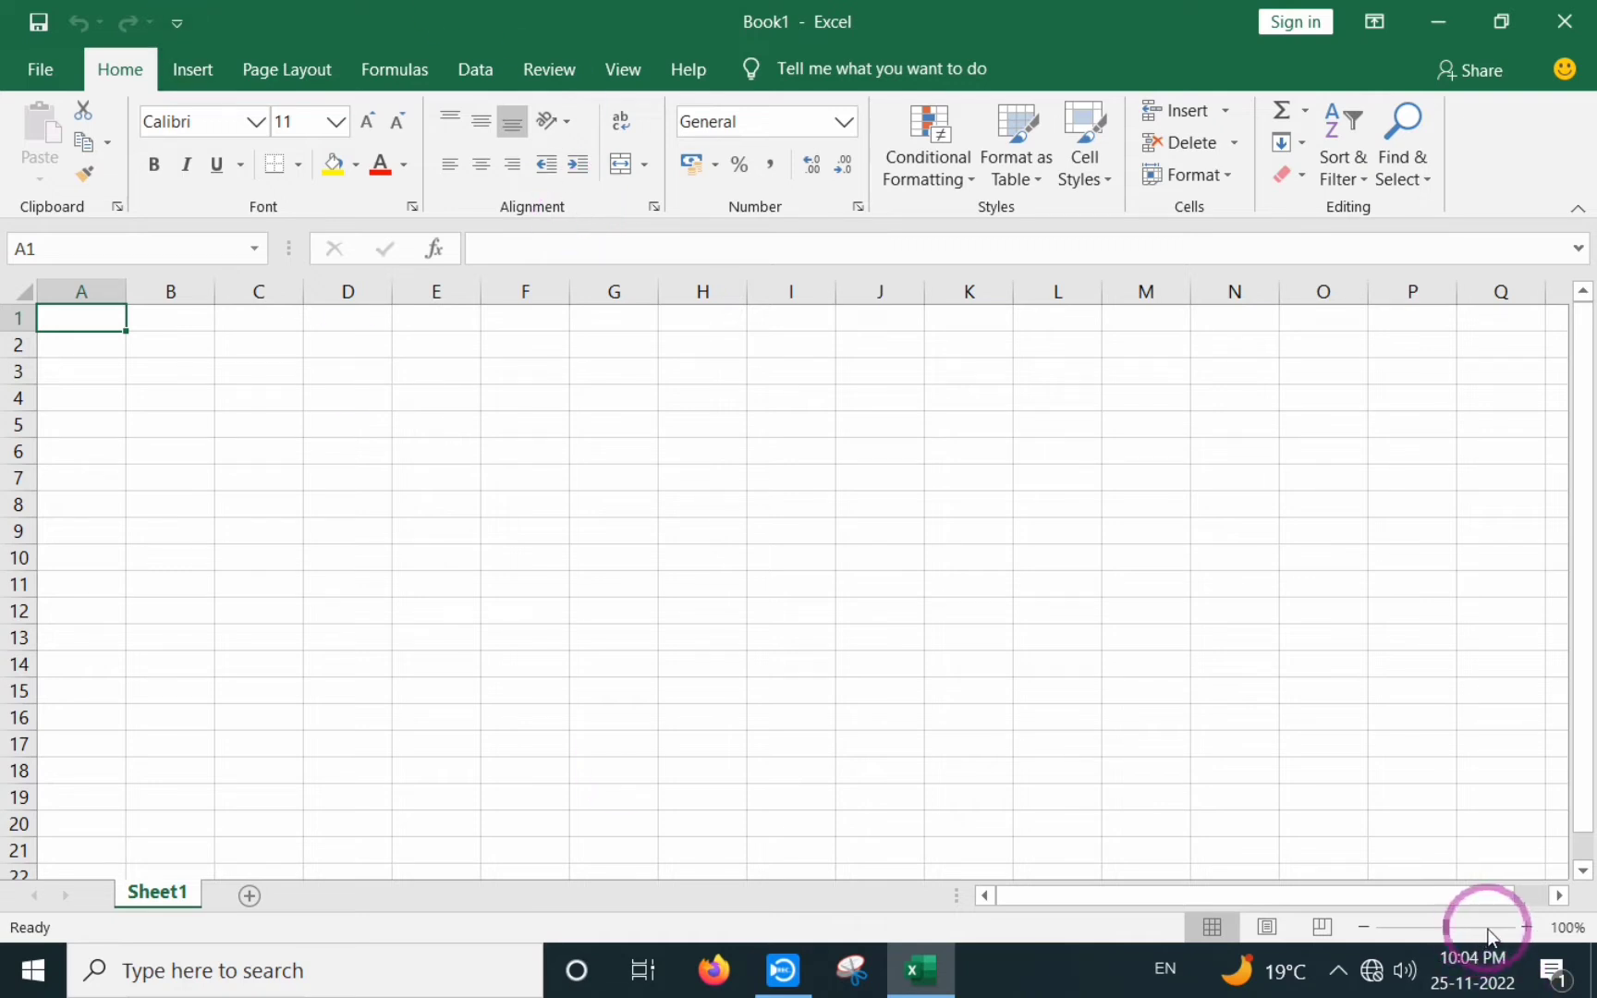
# - Zoom in on the sheet and type 'computer' into cell E3
pyautogui.click(1526, 927)
pyautogui.click(1525, 927)
pyautogui.click(1526, 927)
pyautogui.click(1526, 926)
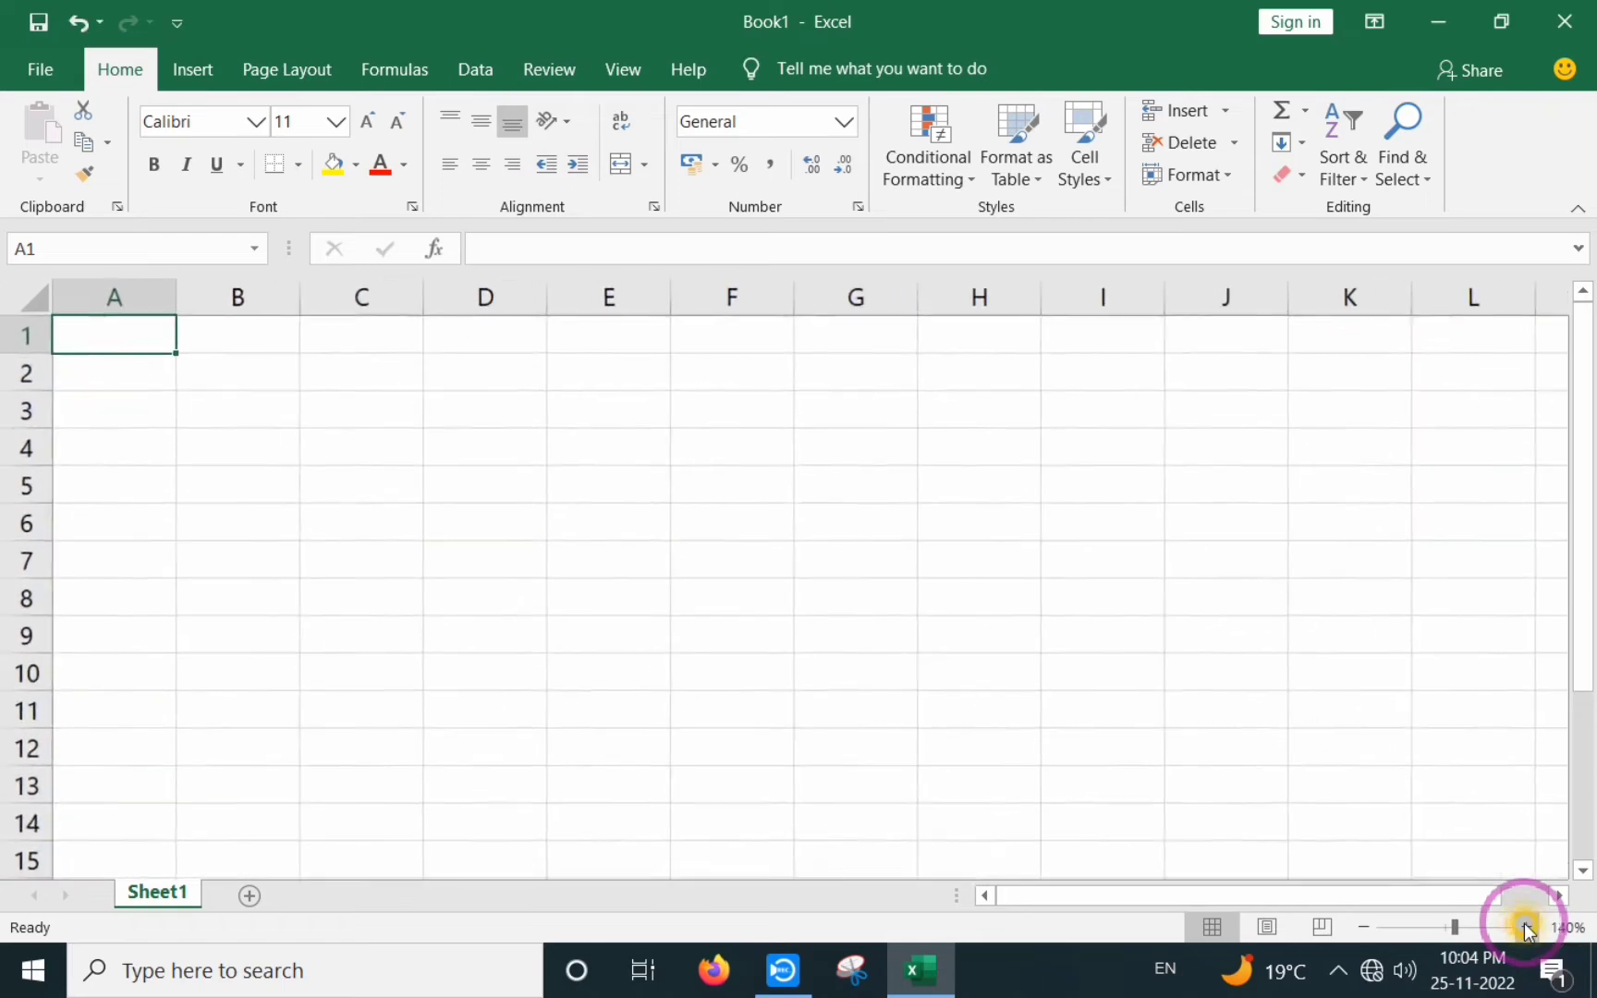
pyautogui.click(1526, 927)
pyautogui.click(643, 418)
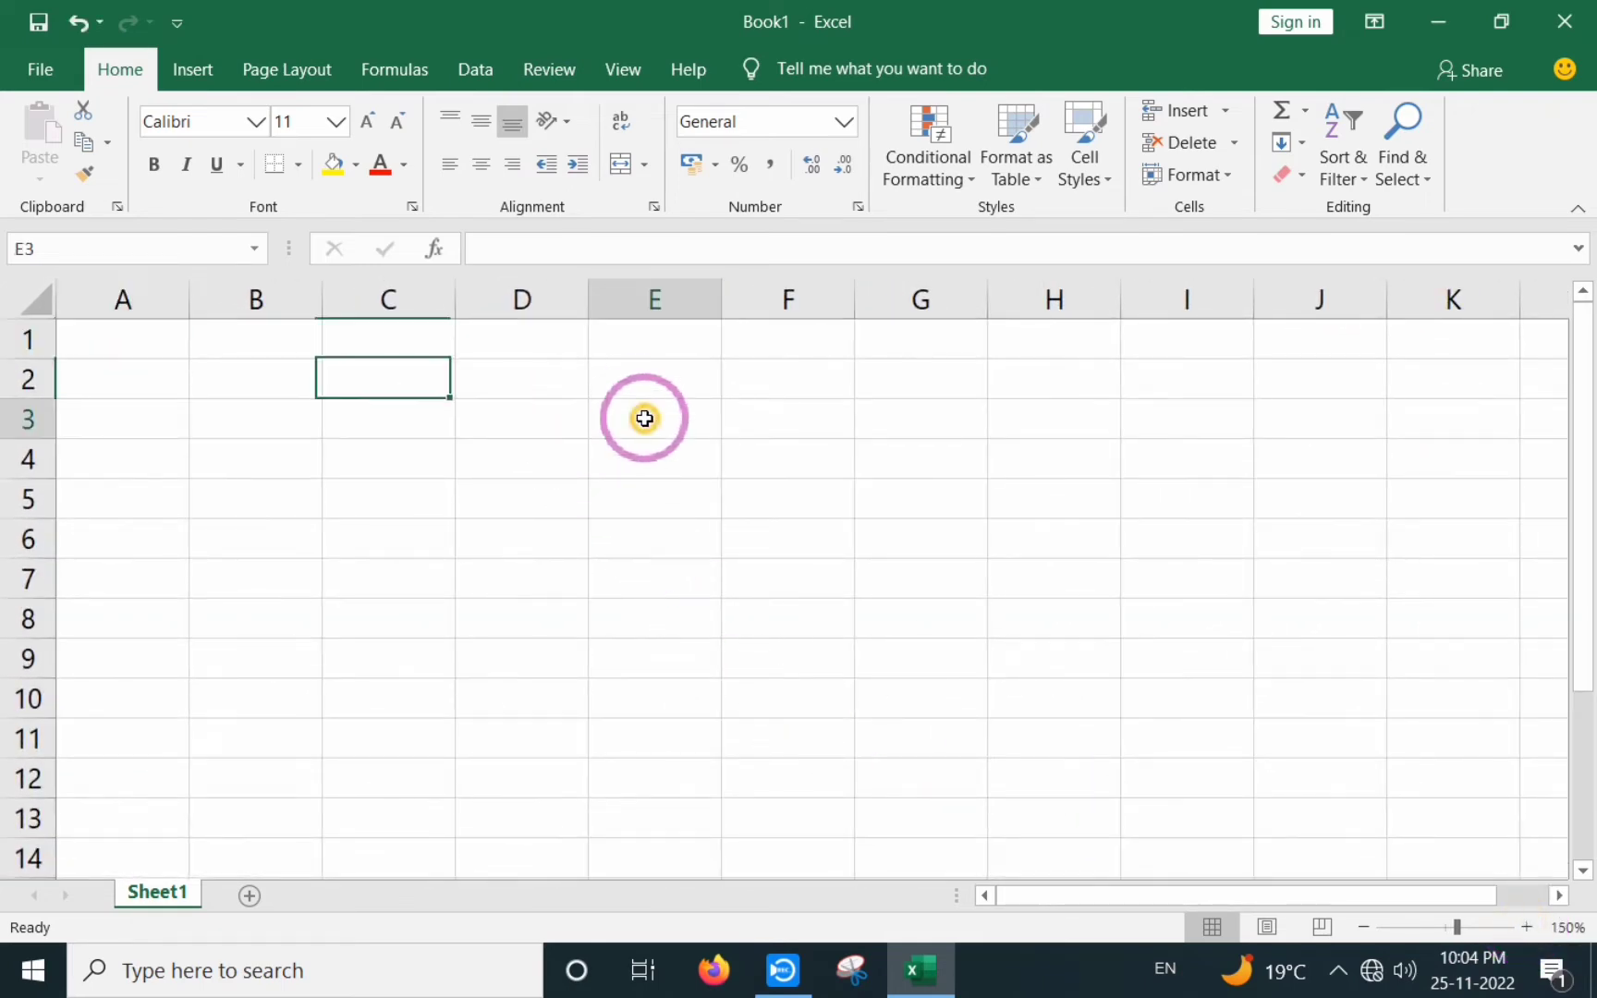
pyautogui.write('com')
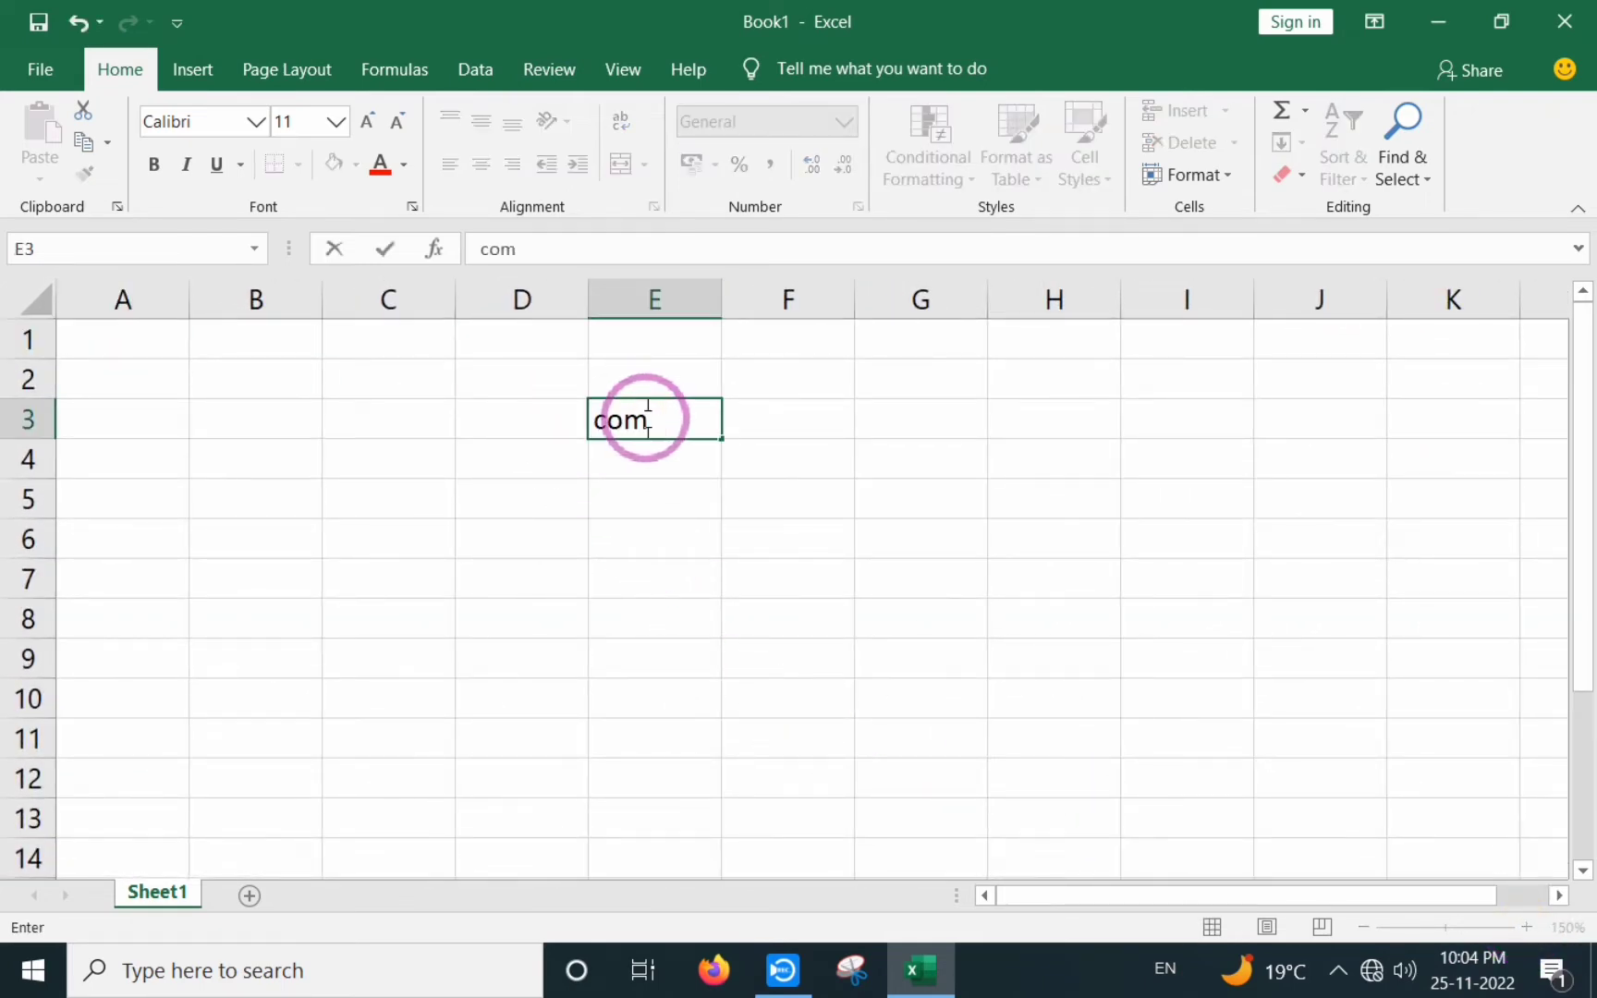
pyautogui.write('puter')
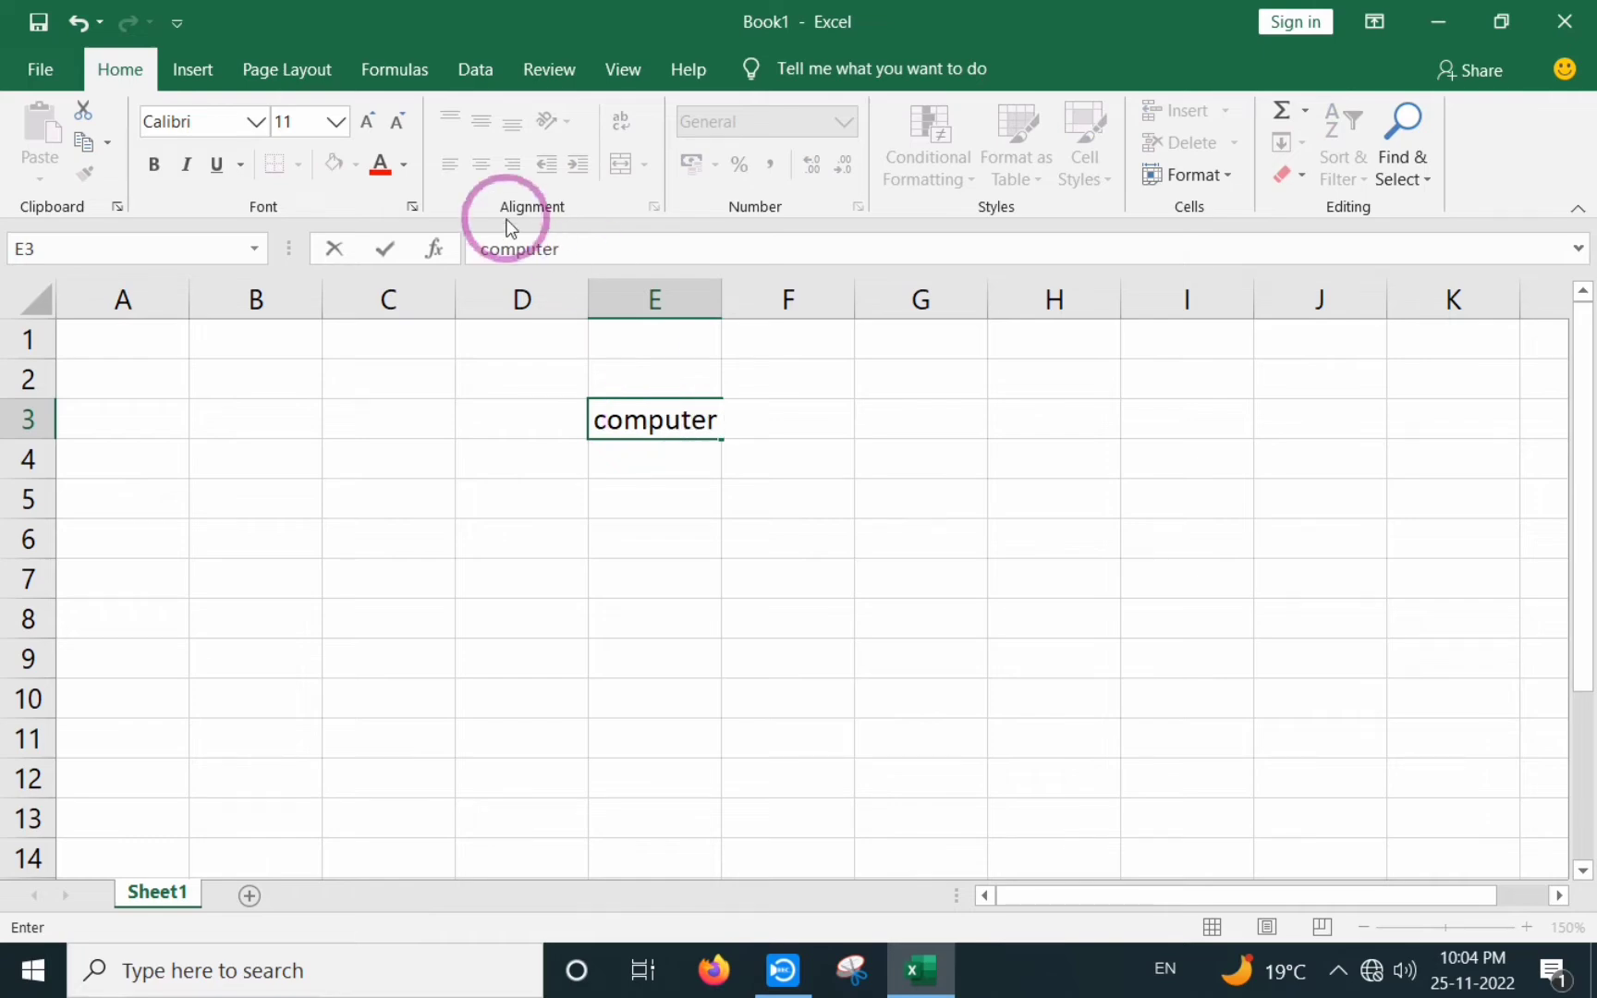
# - Widen column E well beyond the word 'computer'
pyautogui.click(720, 296)
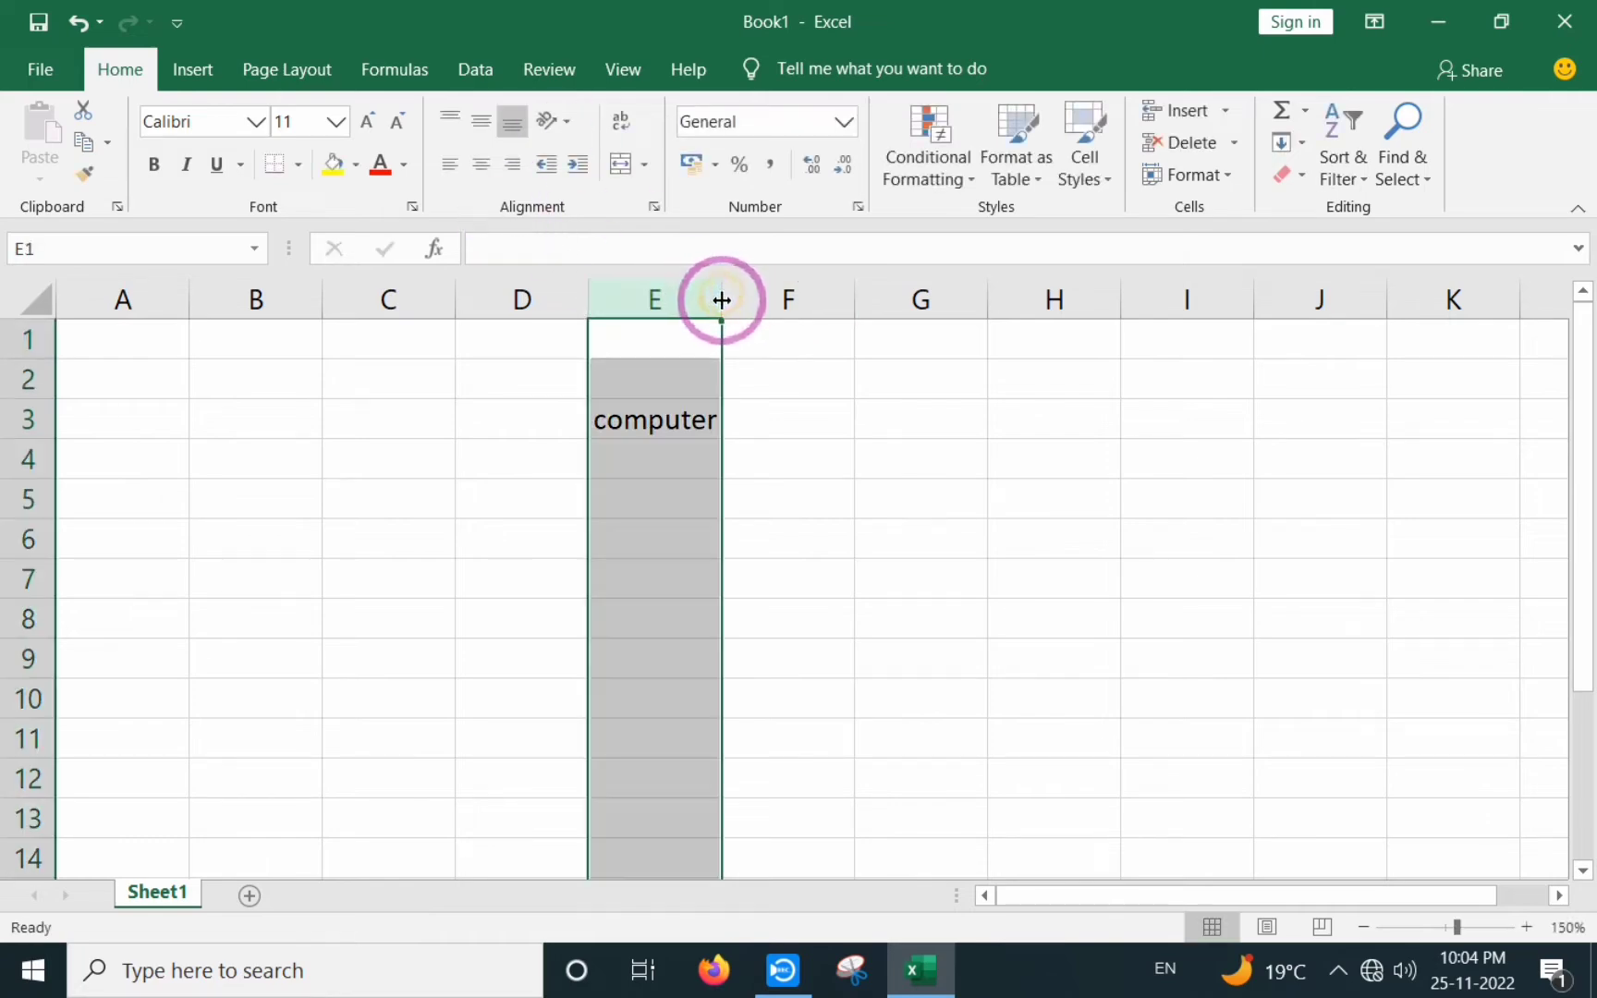
pyautogui.moveTo(722, 299); pyautogui.dragTo(887, 299)
pyautogui.click(862, 548)
pyautogui.click(699, 492)
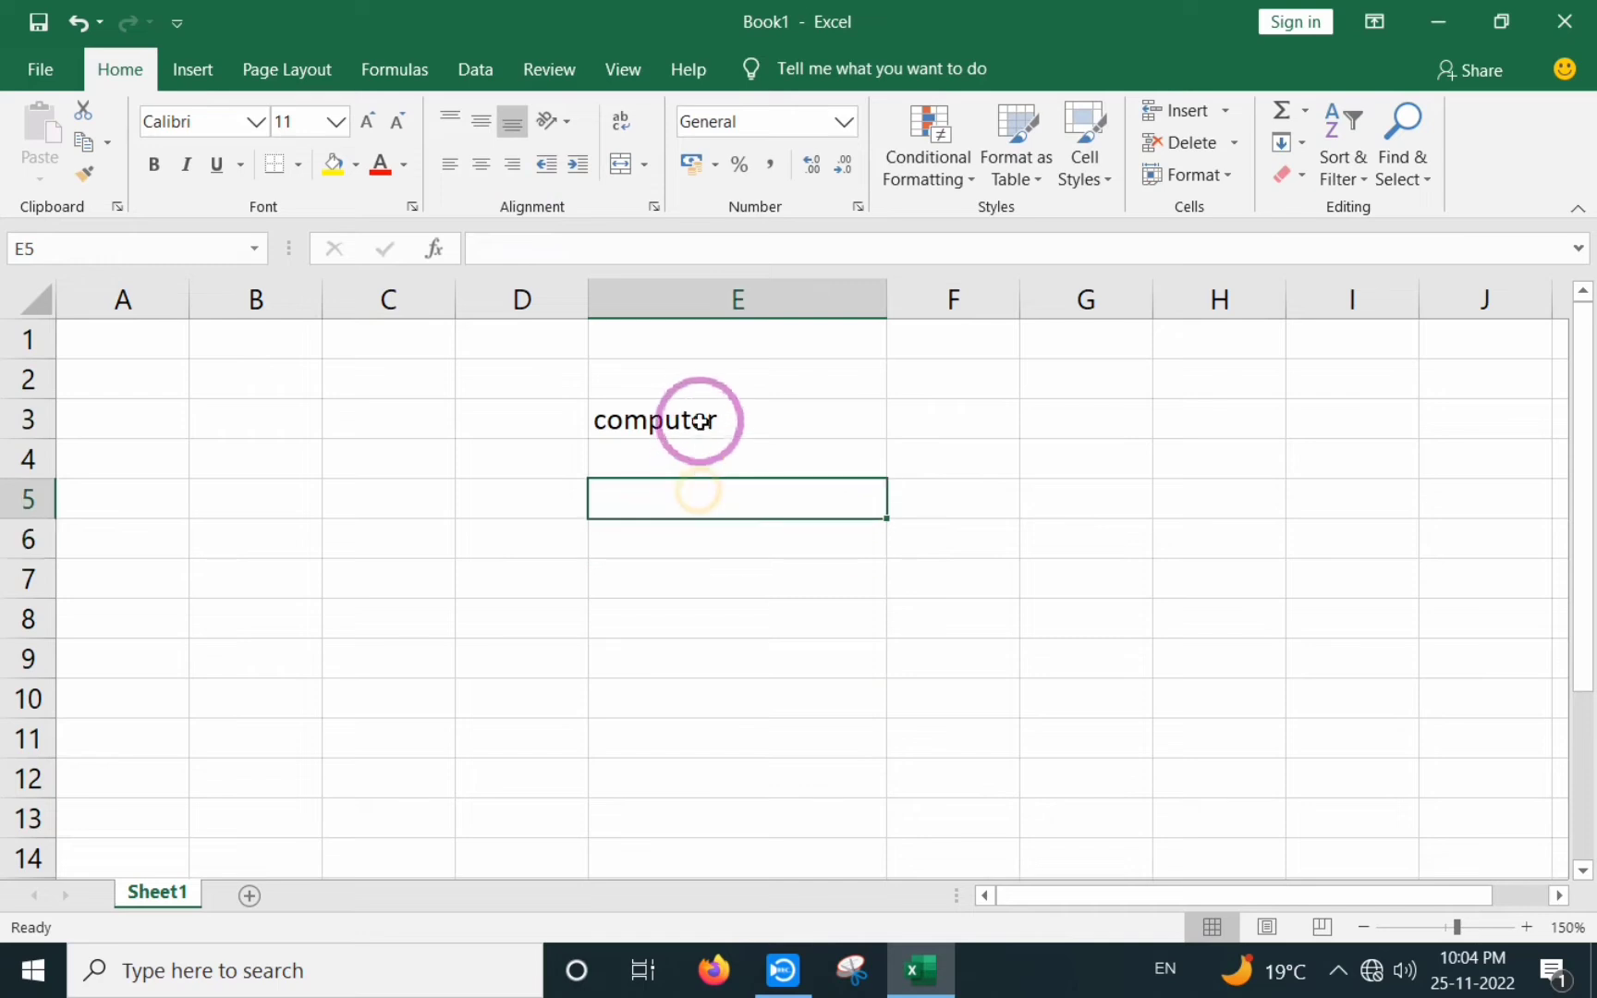
pyautogui.click(700, 409)
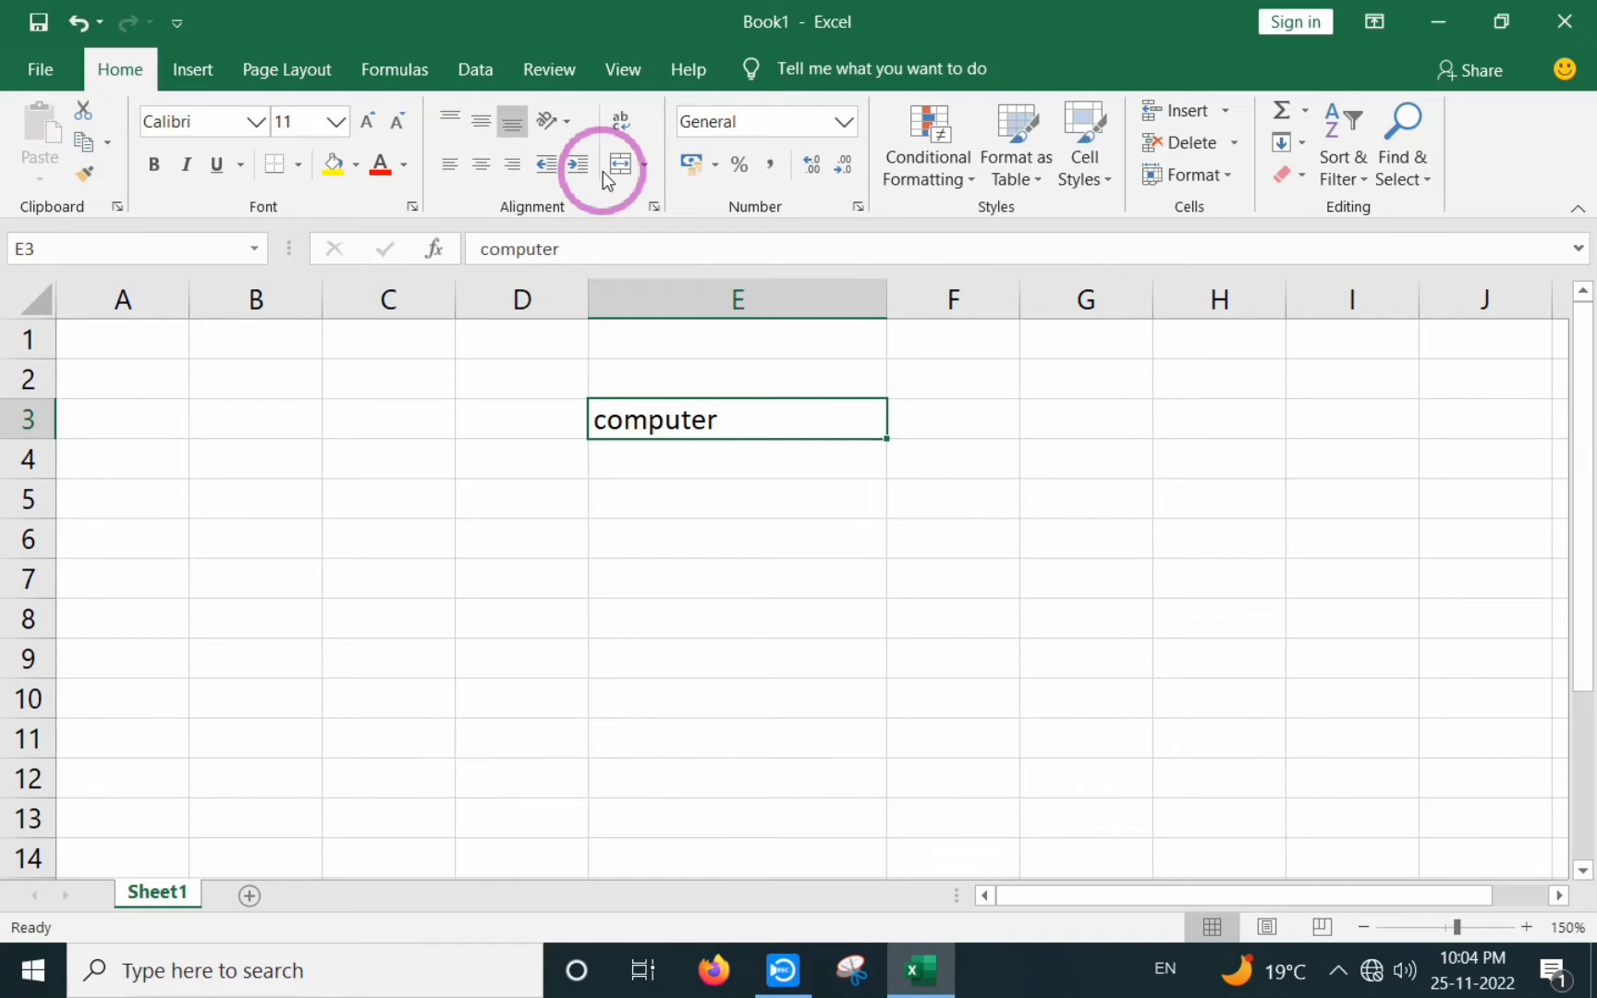
# - Open the File backstage view showing templates and recent workbooks
pyautogui.click(756, 695)
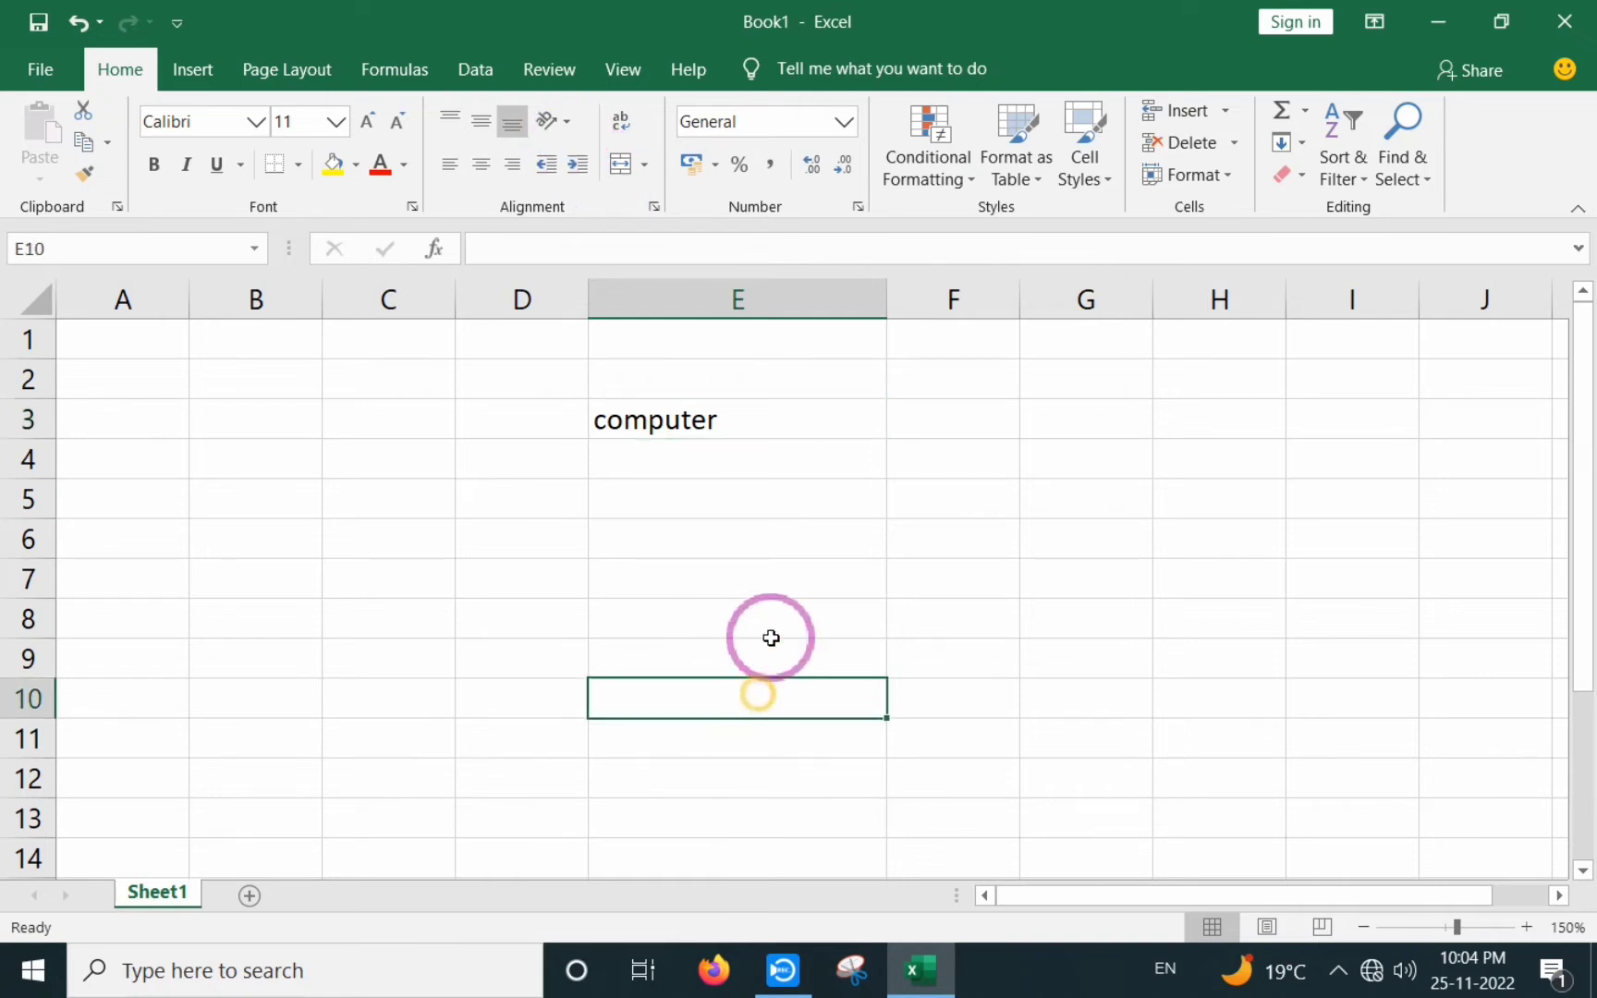
pyautogui.click(310, 407)
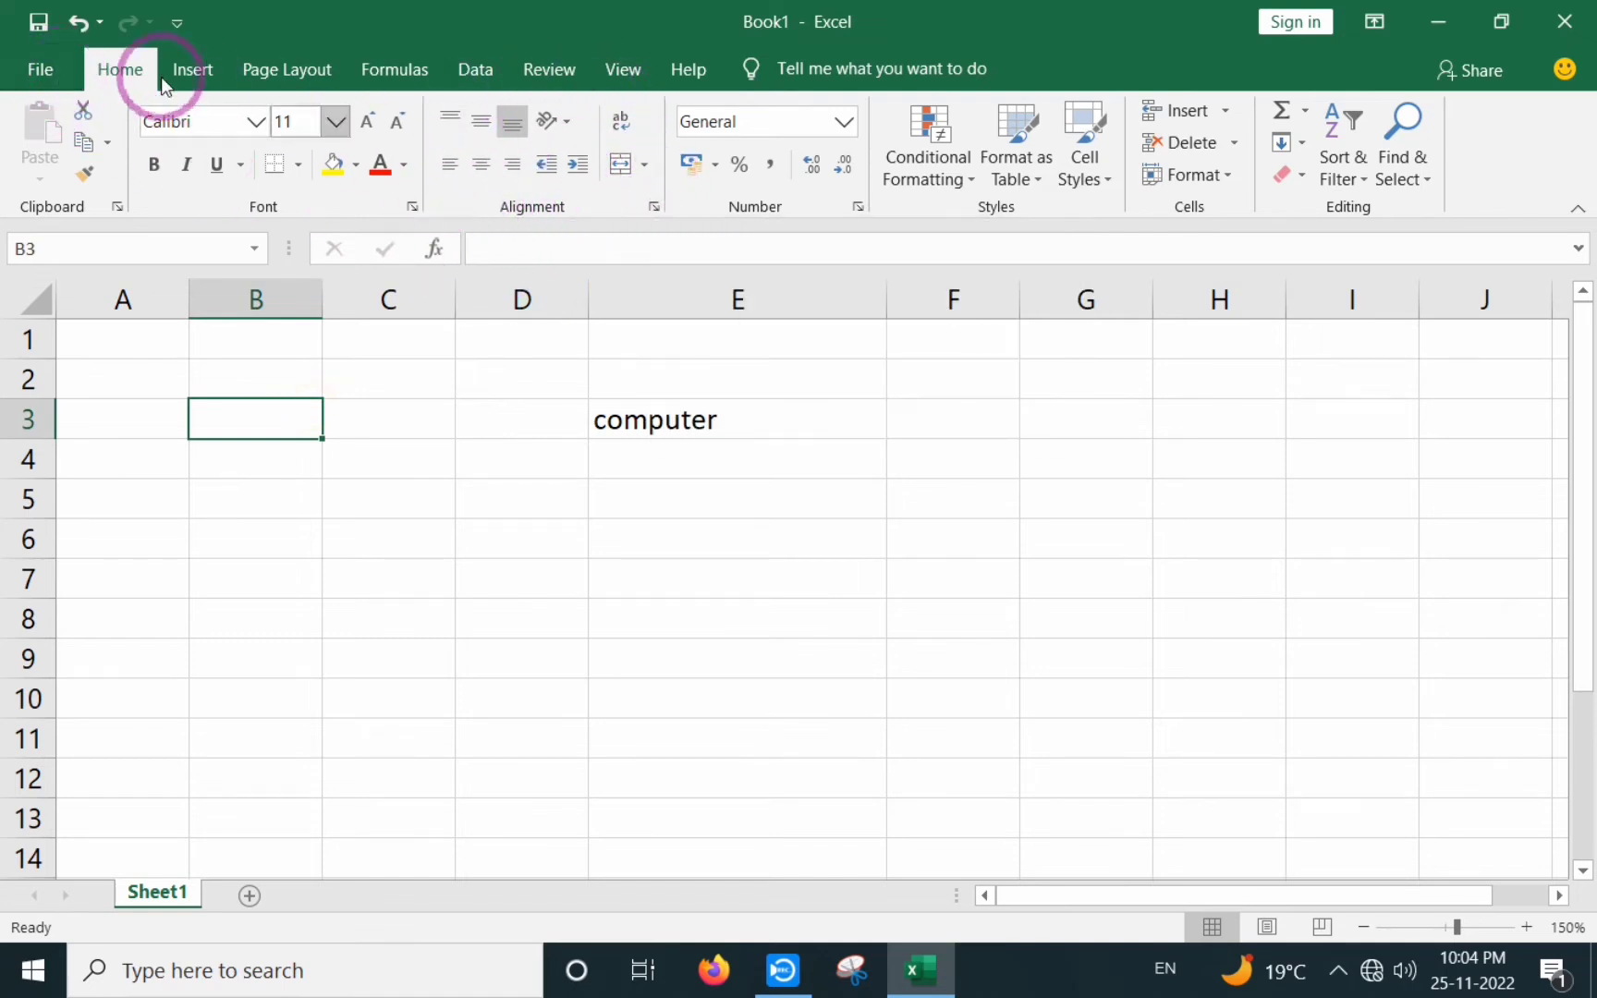
pyautogui.click(37, 68)
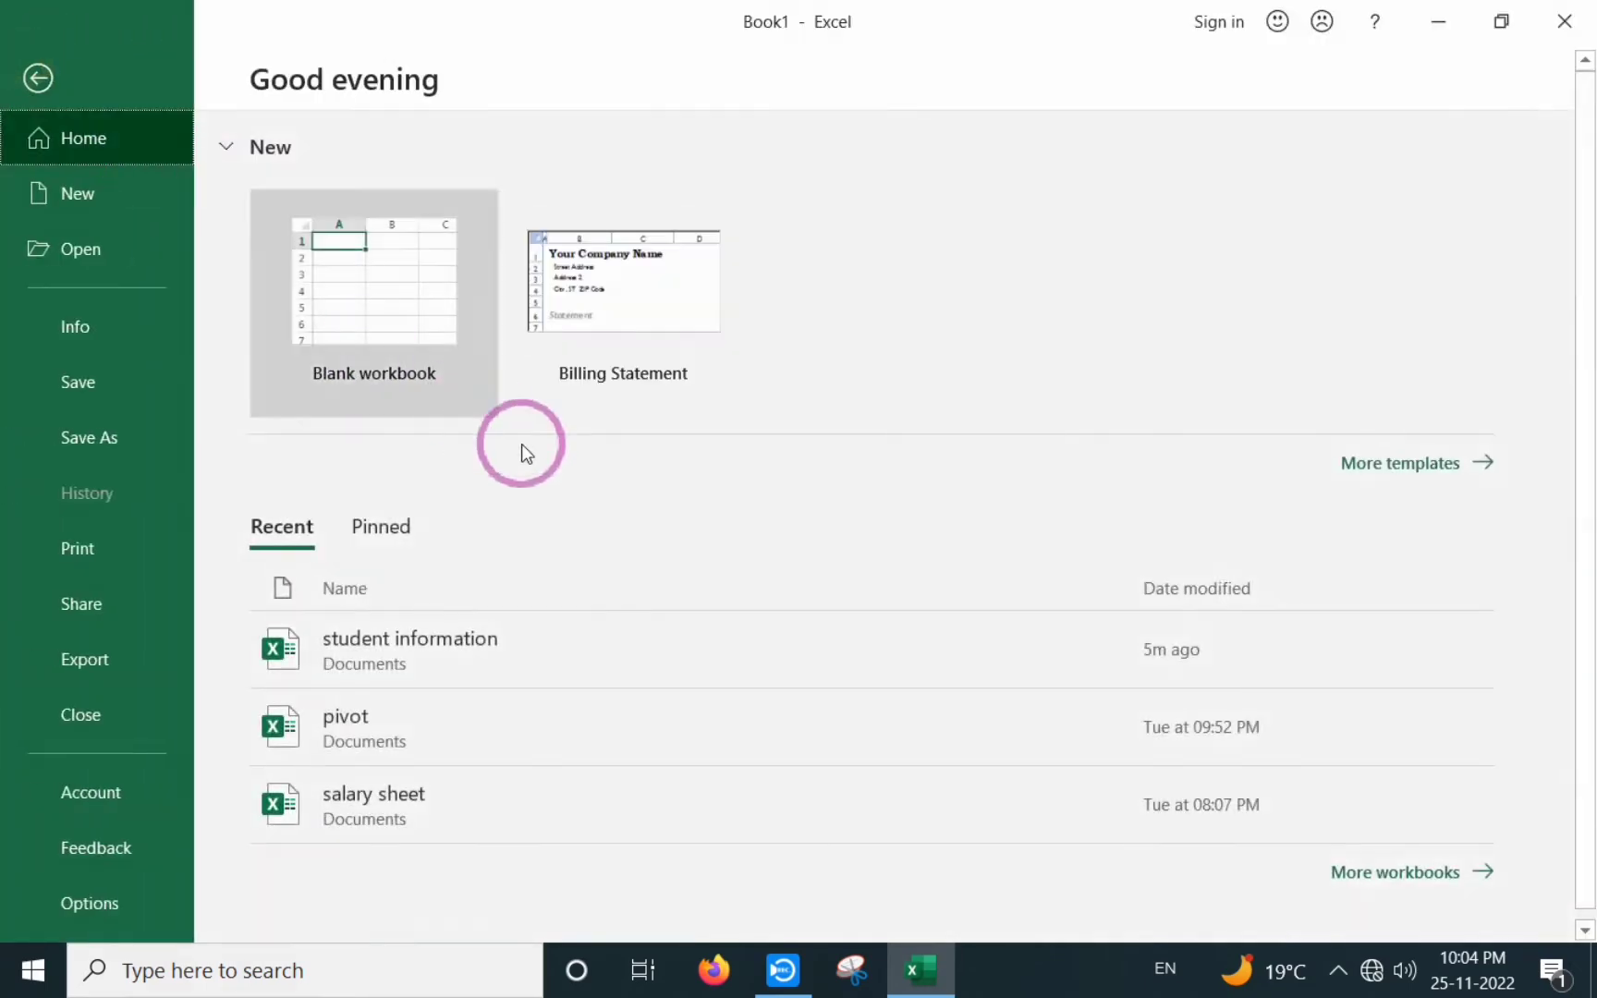
# - Open the 'student information' workbook from the Recent list
pyautogui.click(442, 636)
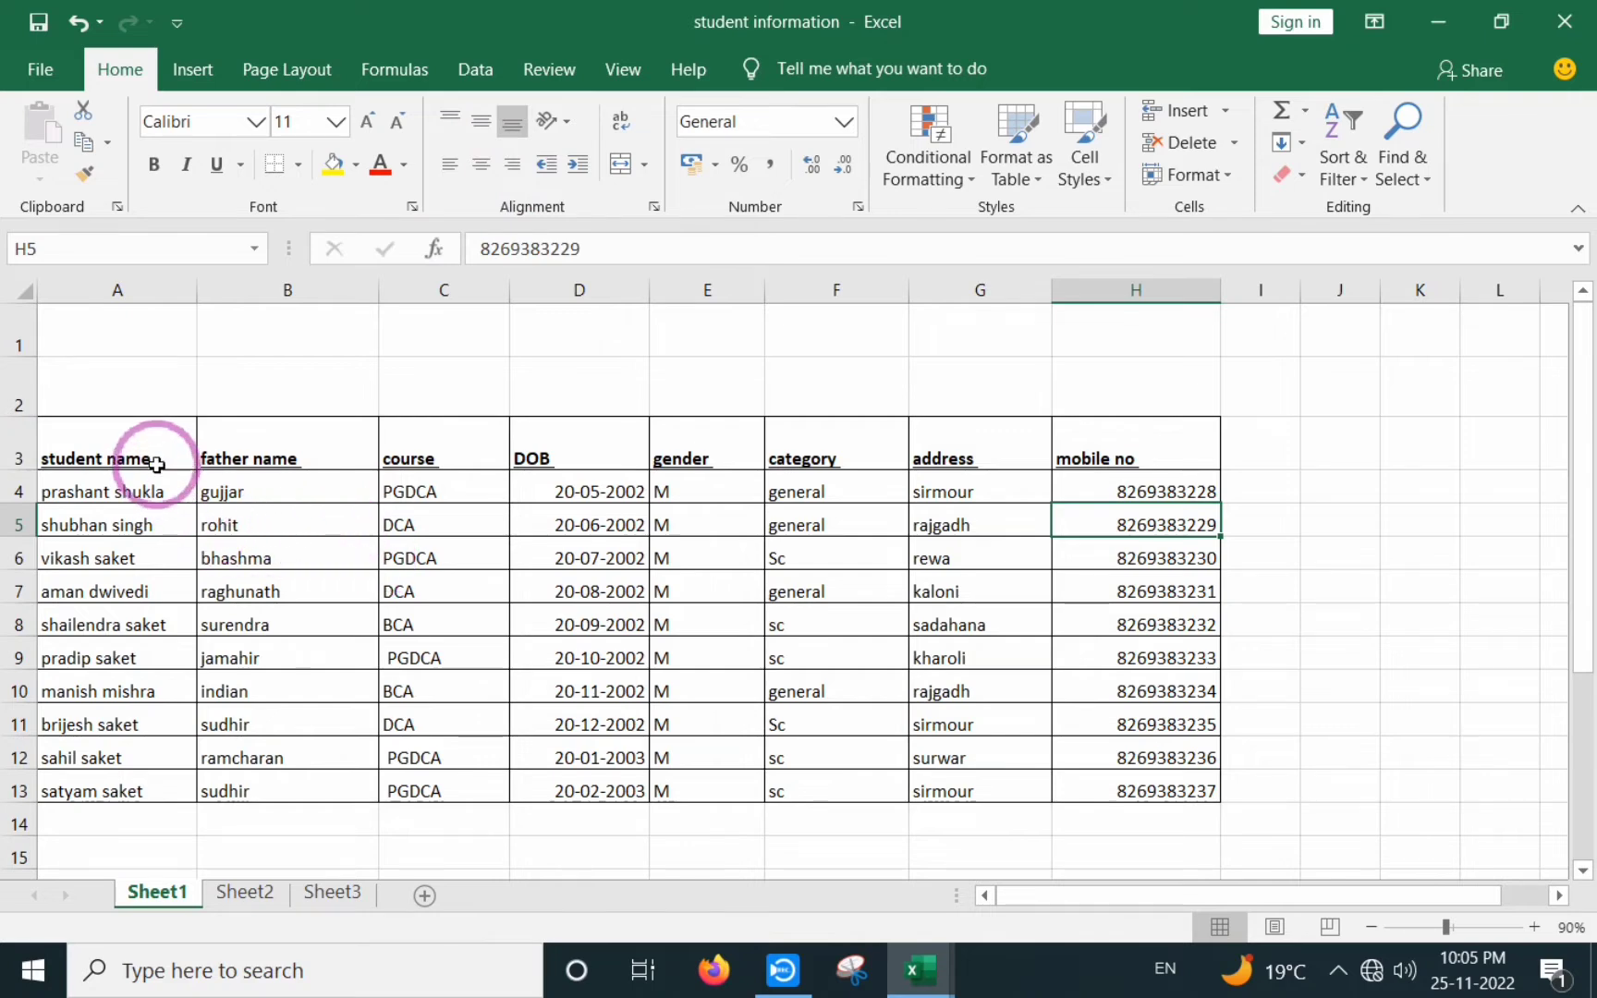
pyautogui.moveTo(242, 491); pyautogui.dragTo(289, 791)
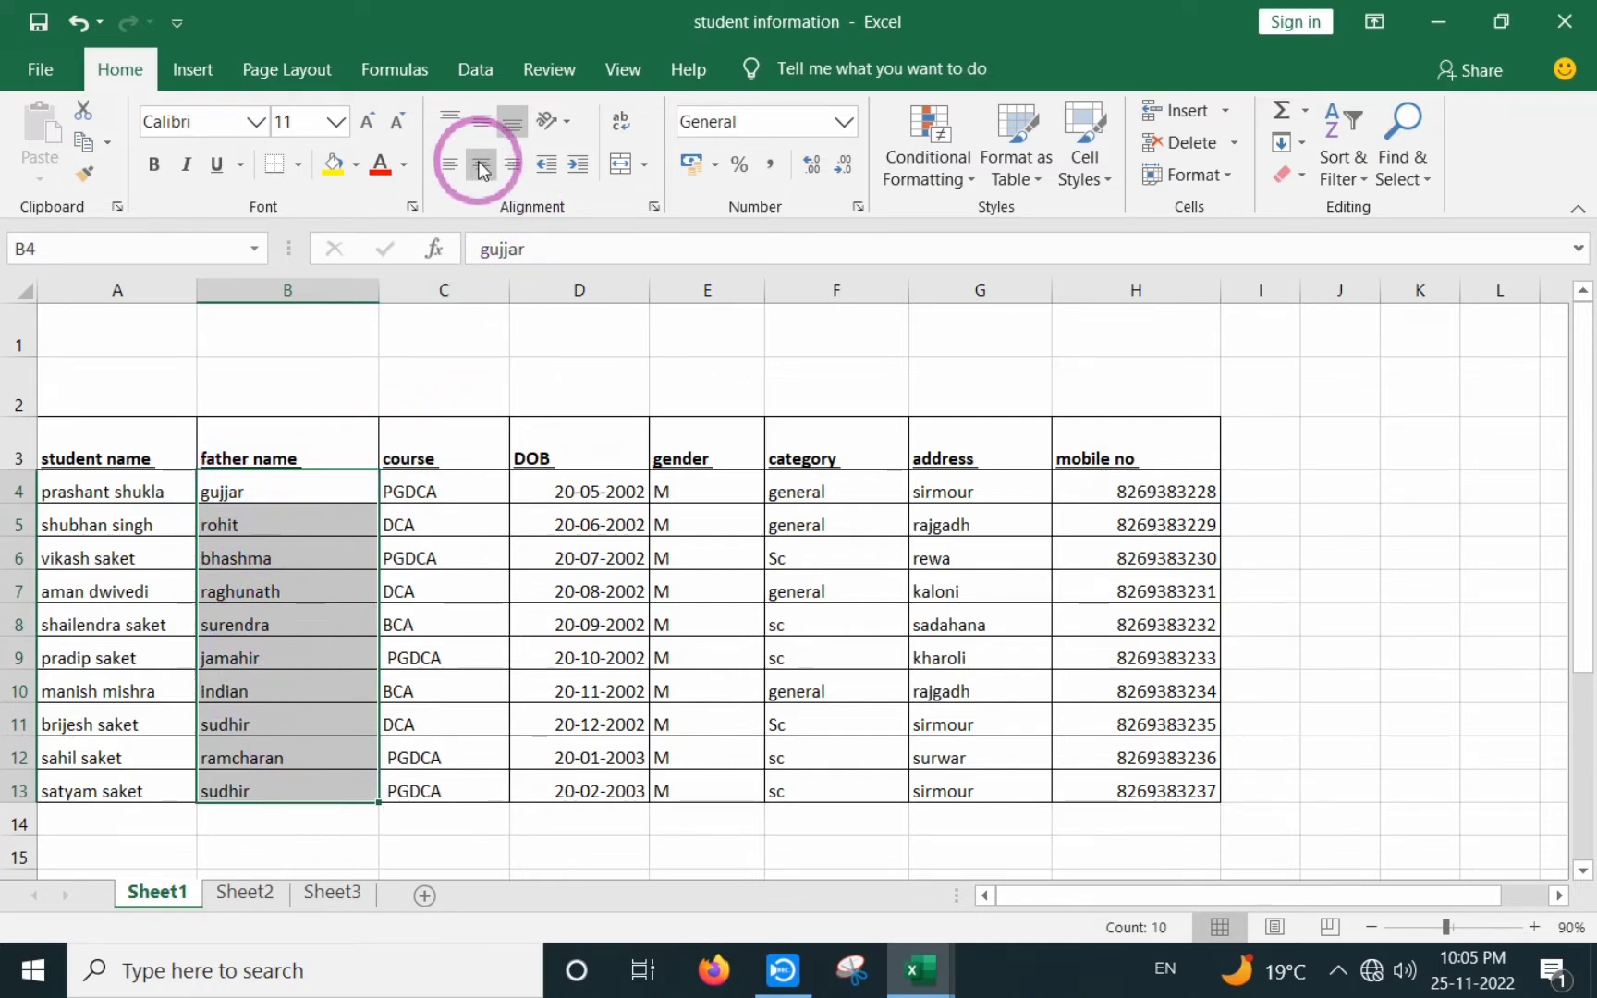
pyautogui.click(402, 582)
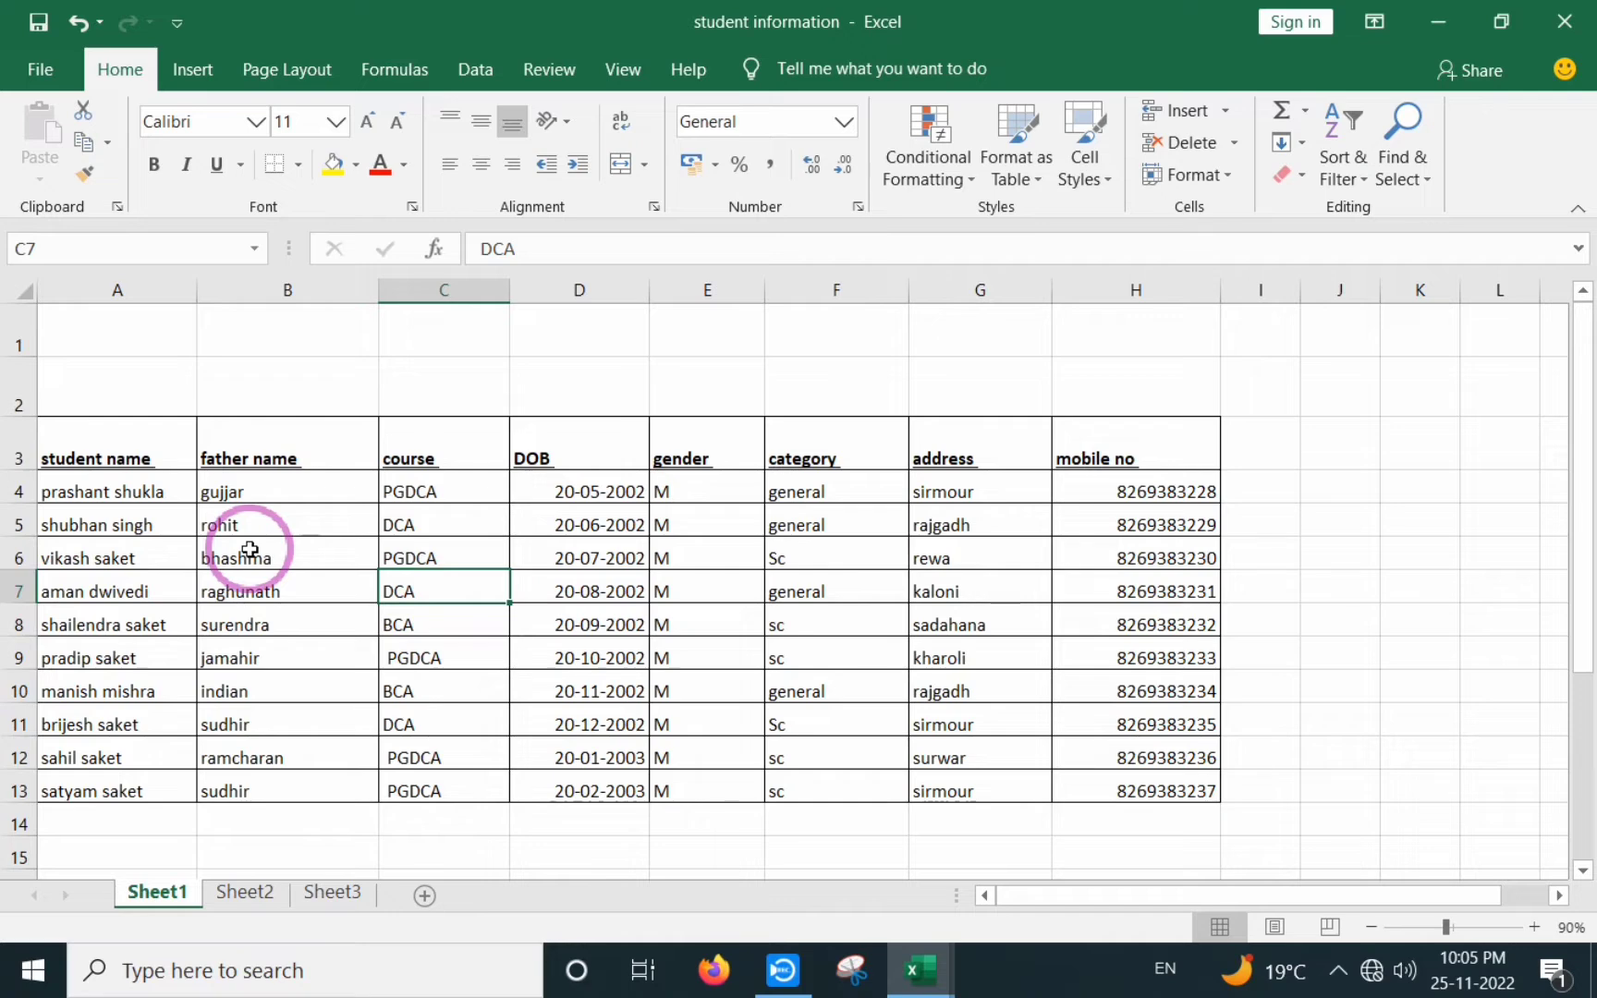
pyautogui.moveTo(305, 492); pyautogui.dragTo(462, 785)
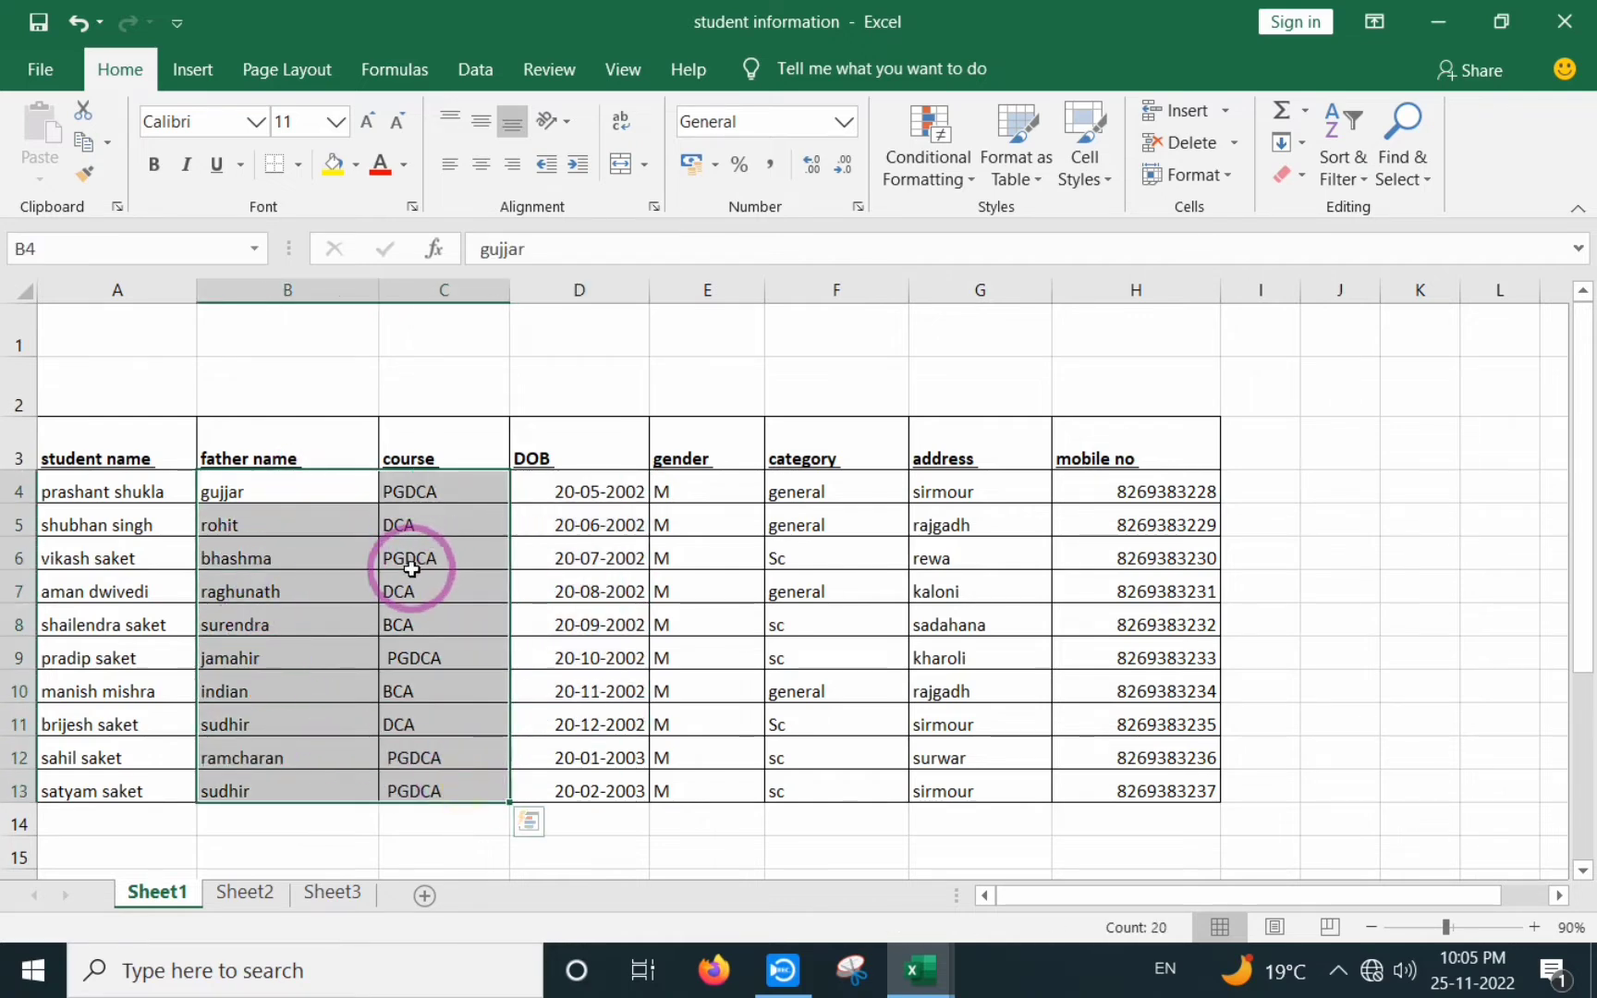
pyautogui.click(480, 168)
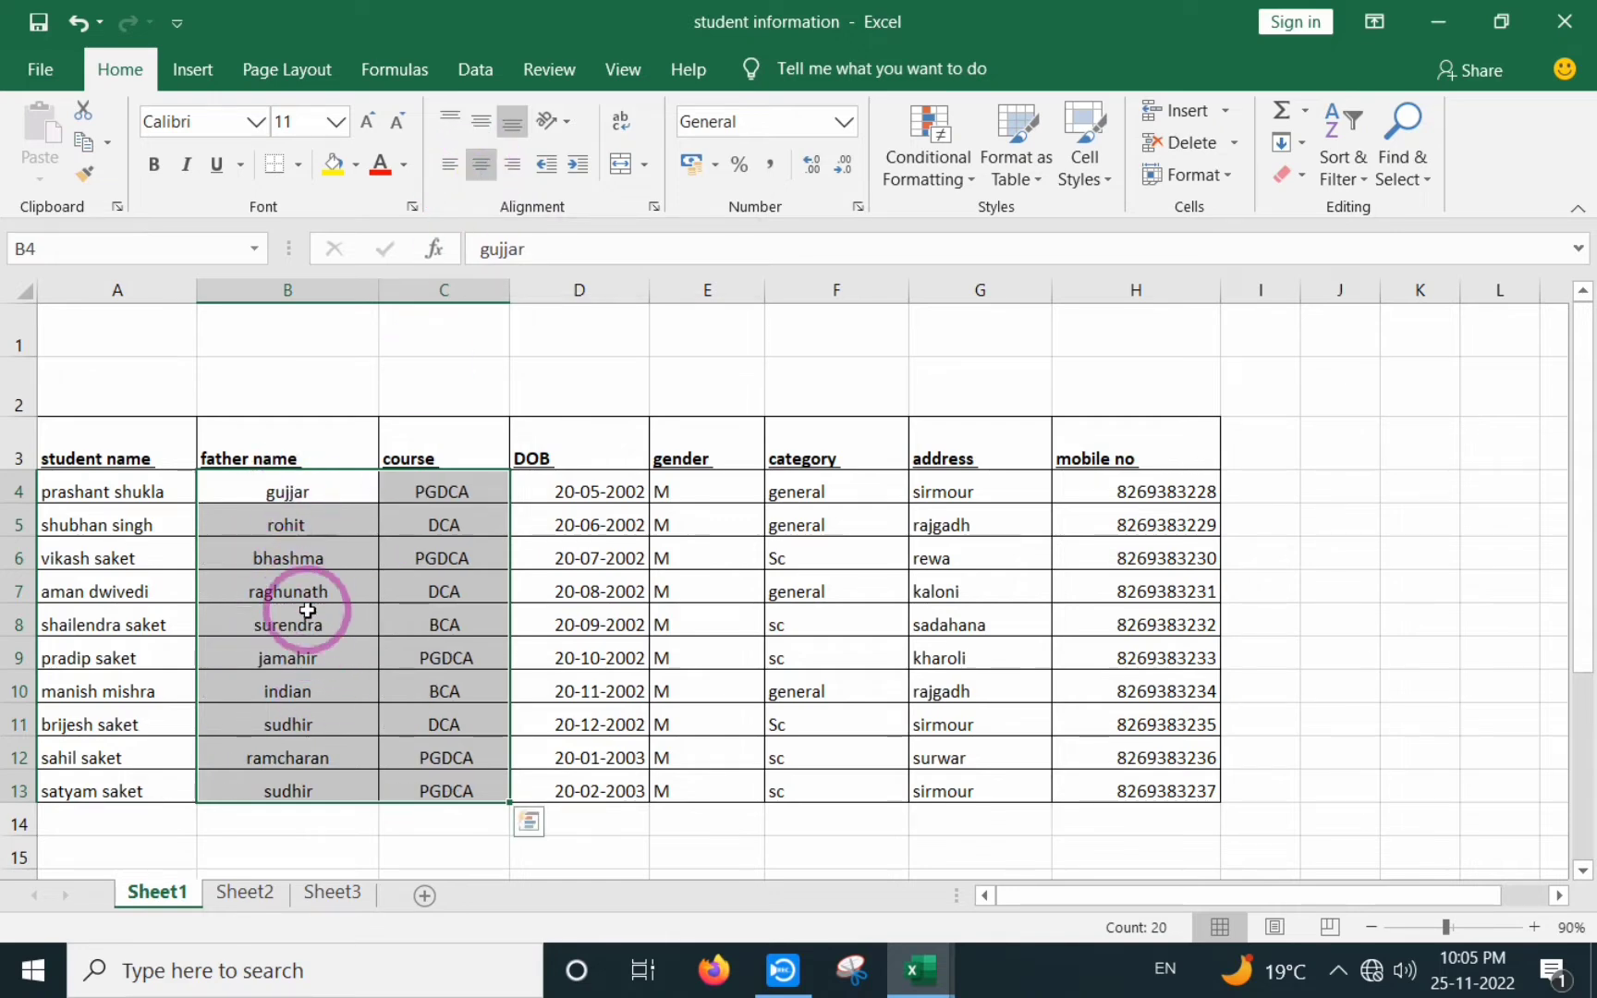
pyautogui.click(516, 176)
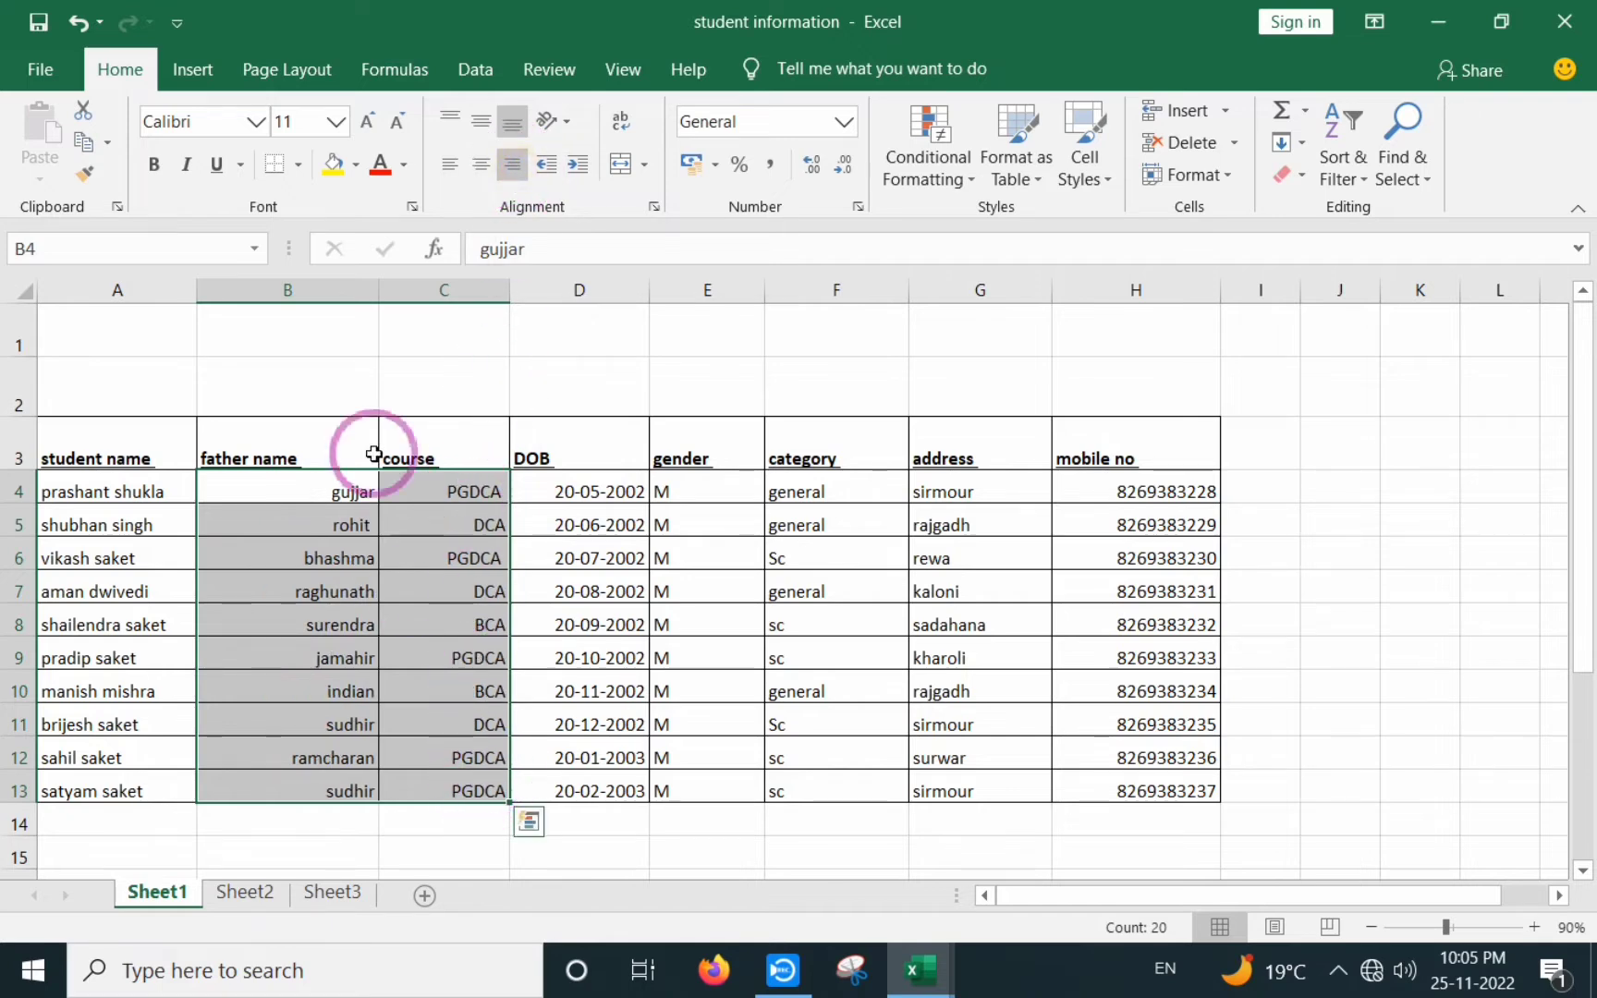
pyautogui.click(449, 166)
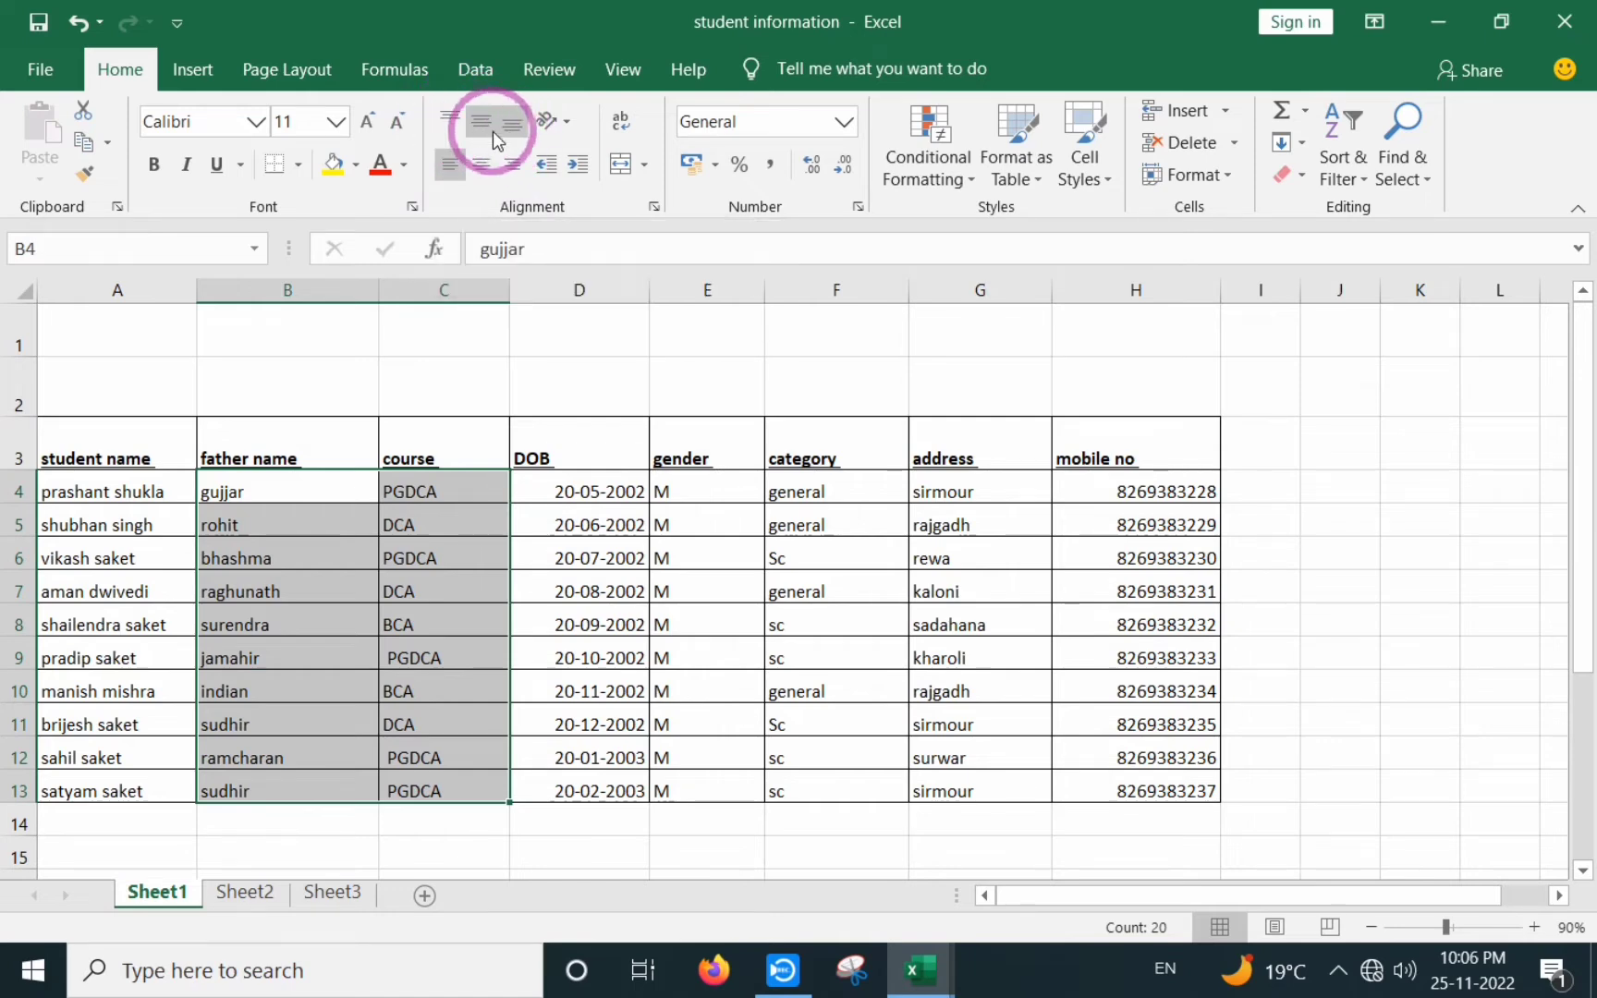
# - Make header row 3 much taller by dragging its bottom border down
pyautogui.click(381, 435)
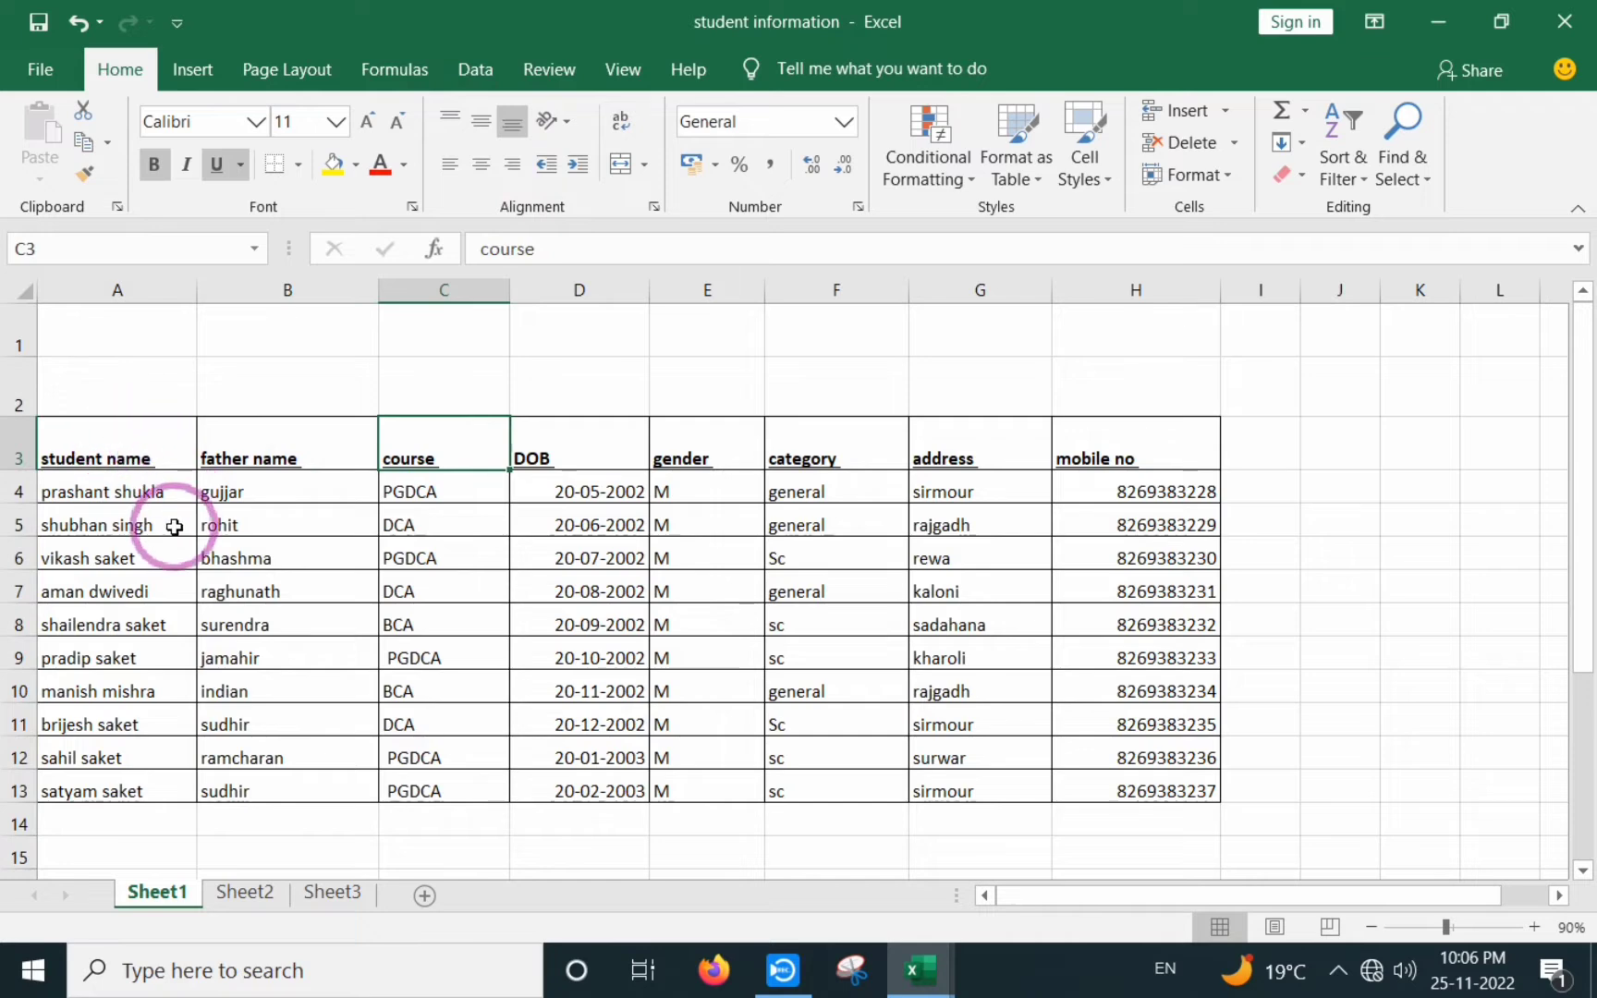
pyautogui.click(356, 554)
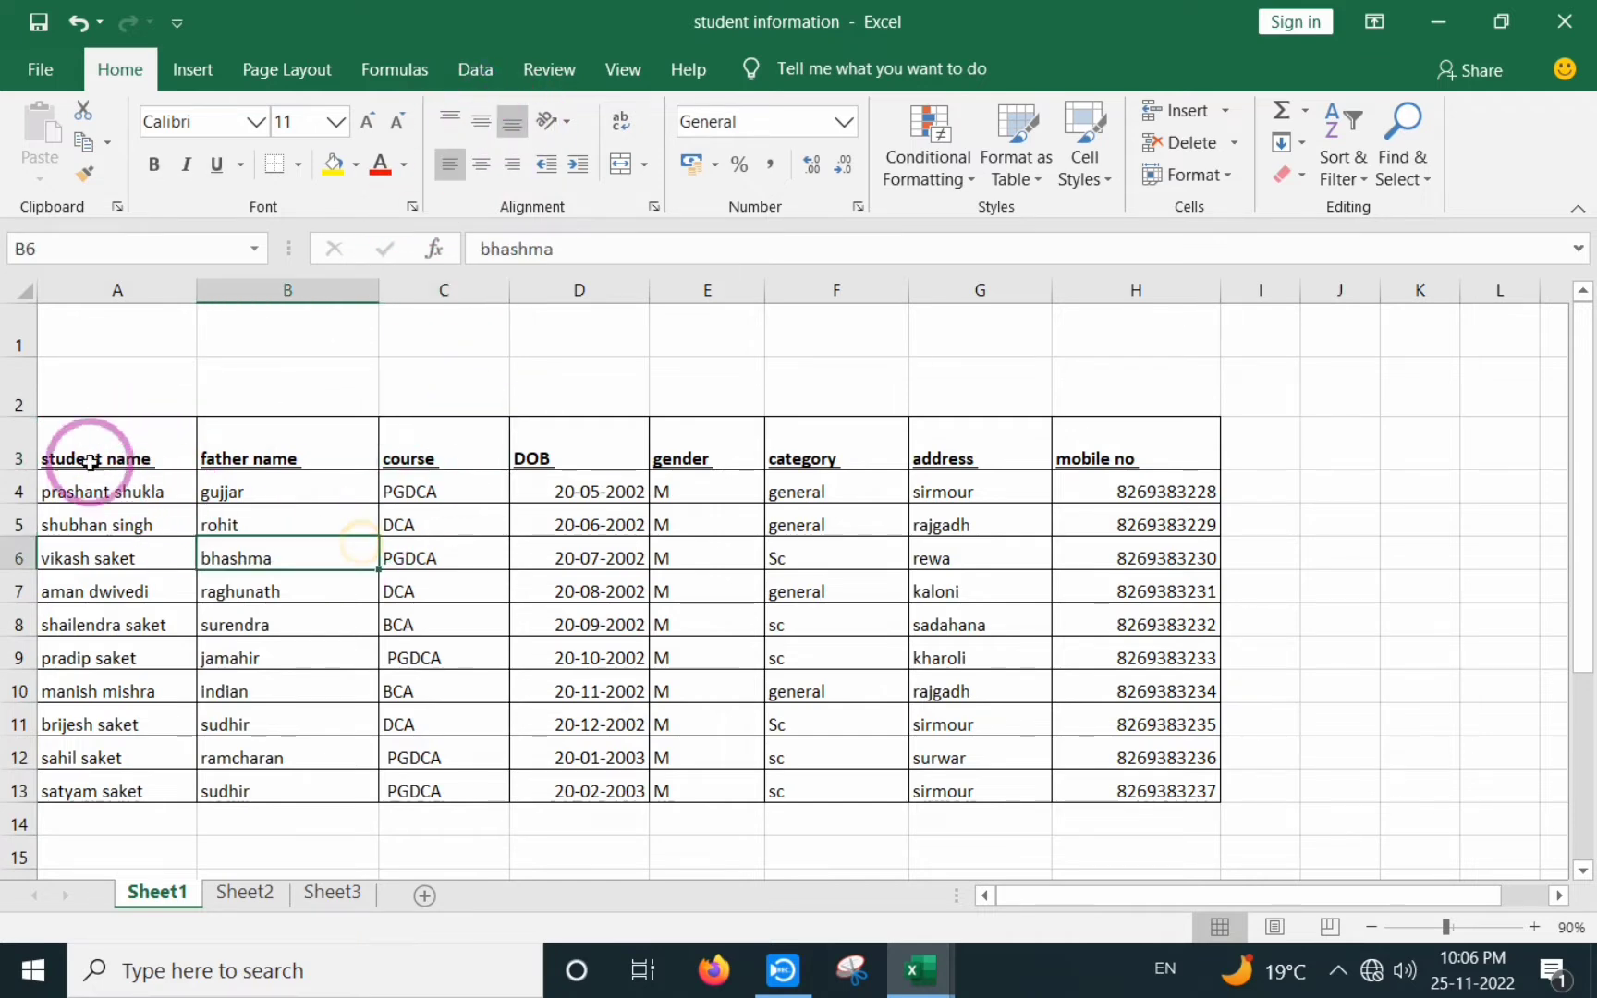
pyautogui.moveTo(160, 448); pyautogui.dragTo(420, 449)
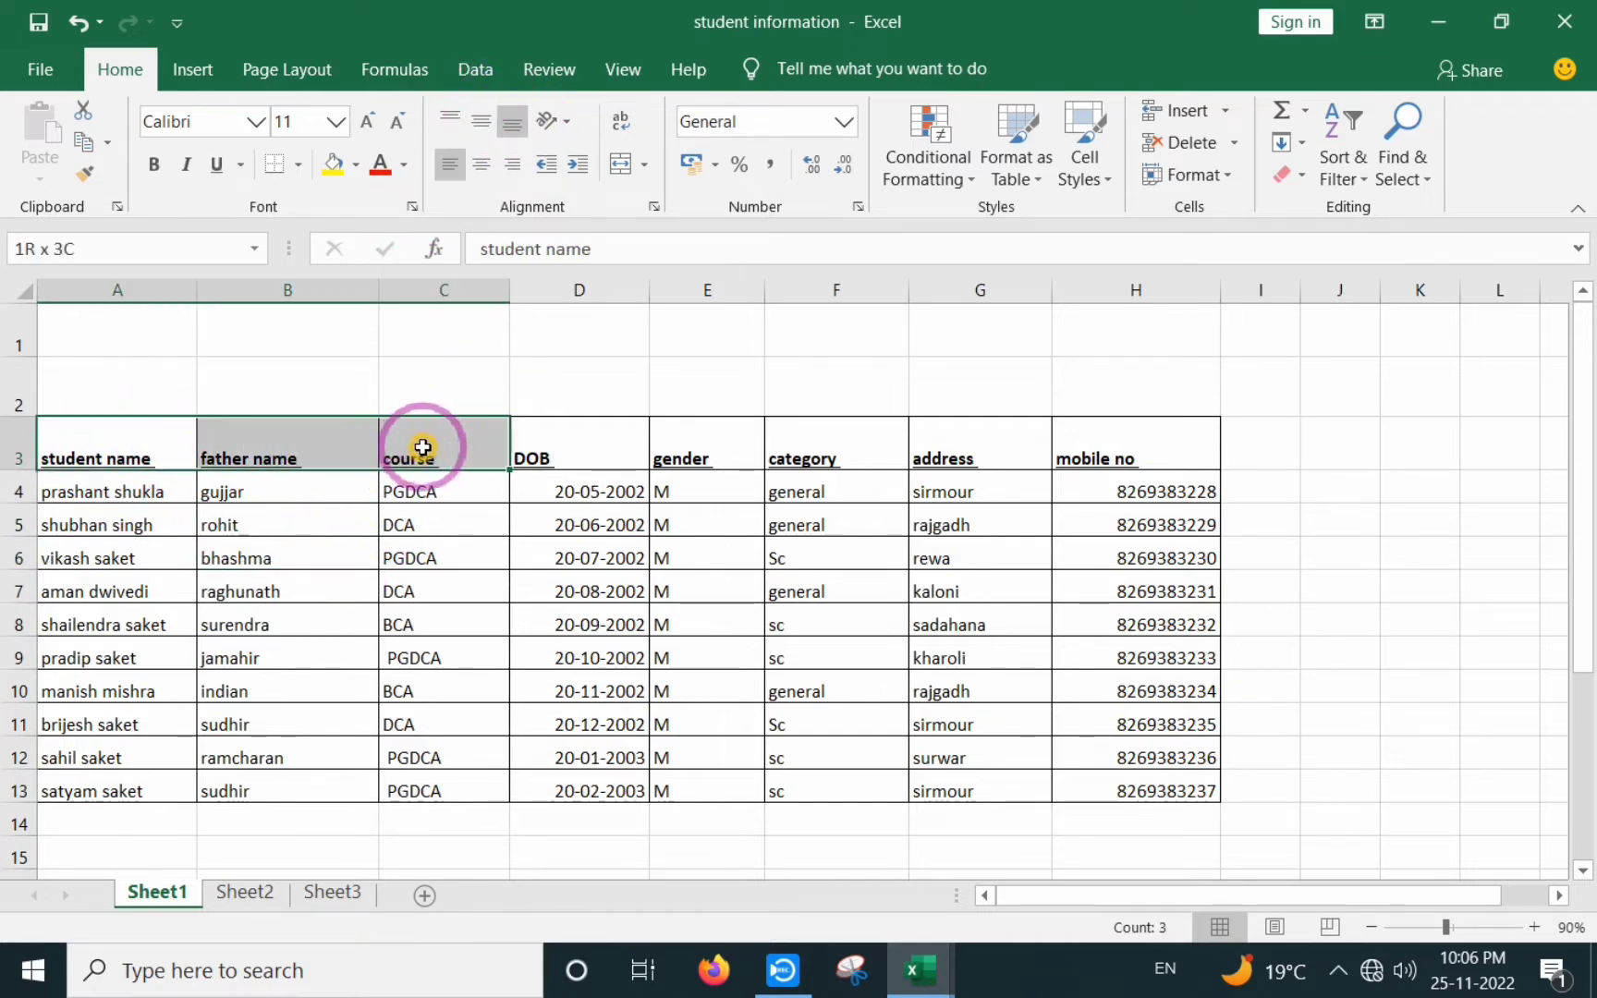
pyautogui.click(115, 443)
pyautogui.moveTo(21, 471); pyautogui.dragTo(18, 535)
# - Select the headers A3:H3 and left-align them
pyautogui.click(286, 615)
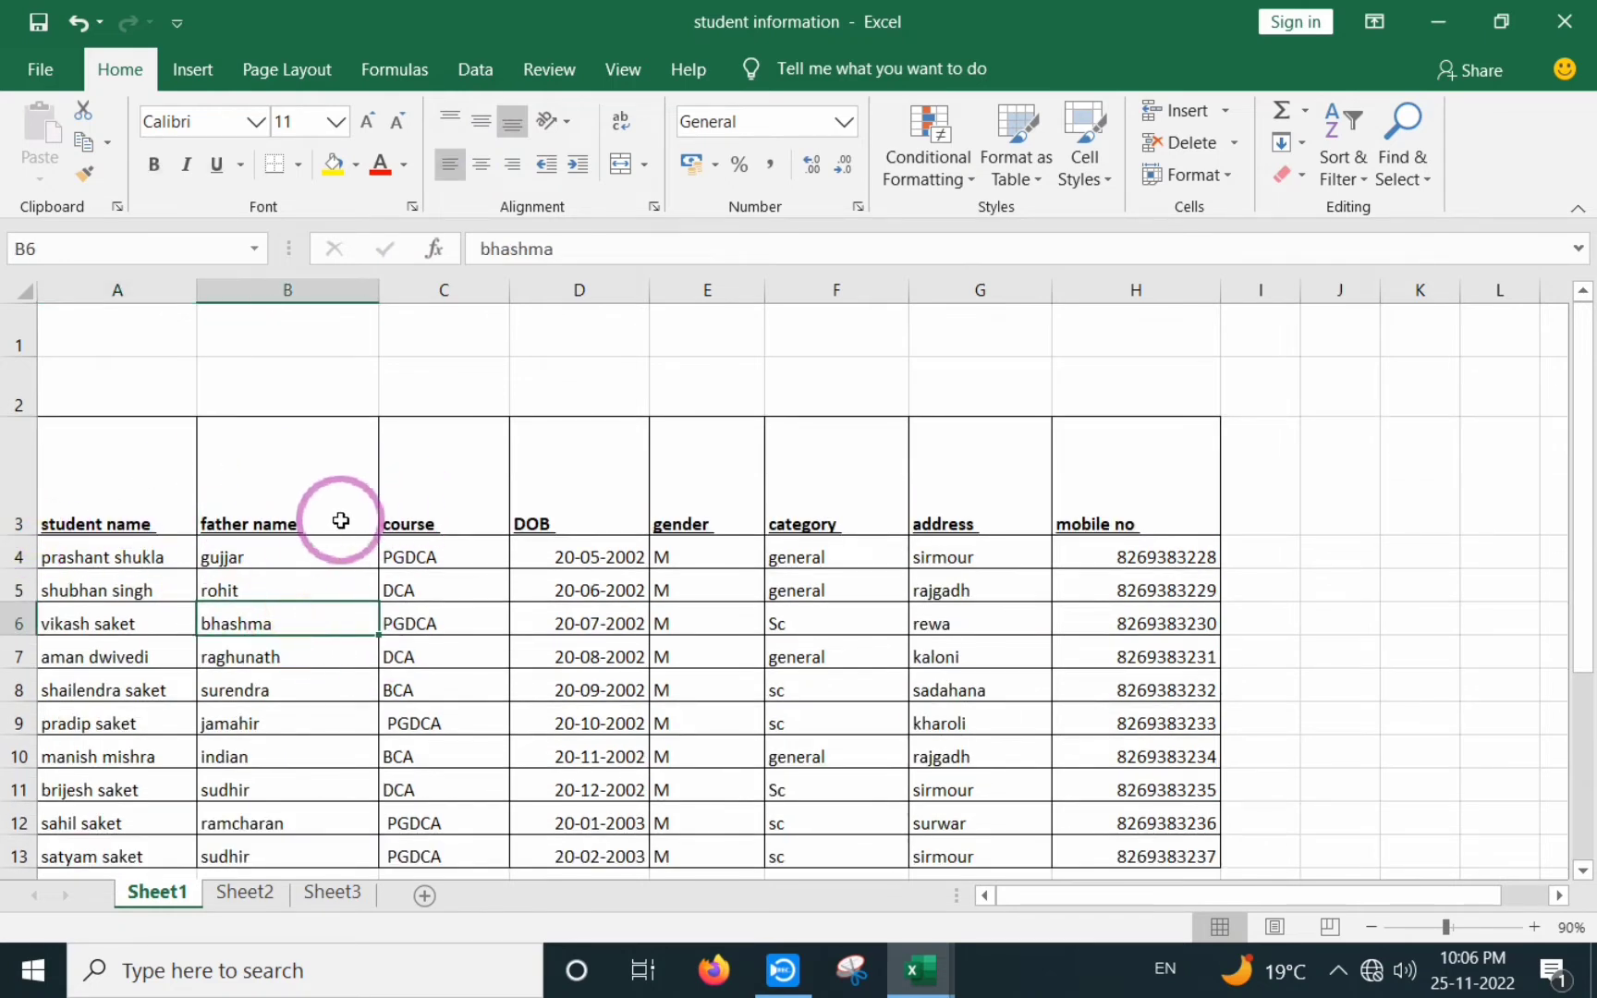
pyautogui.click(177, 486)
pyautogui.moveTo(266, 481); pyautogui.dragTo(1102, 520)
pyautogui.click(990, 638)
pyautogui.moveTo(189, 507); pyautogui.dragTo(1081, 494)
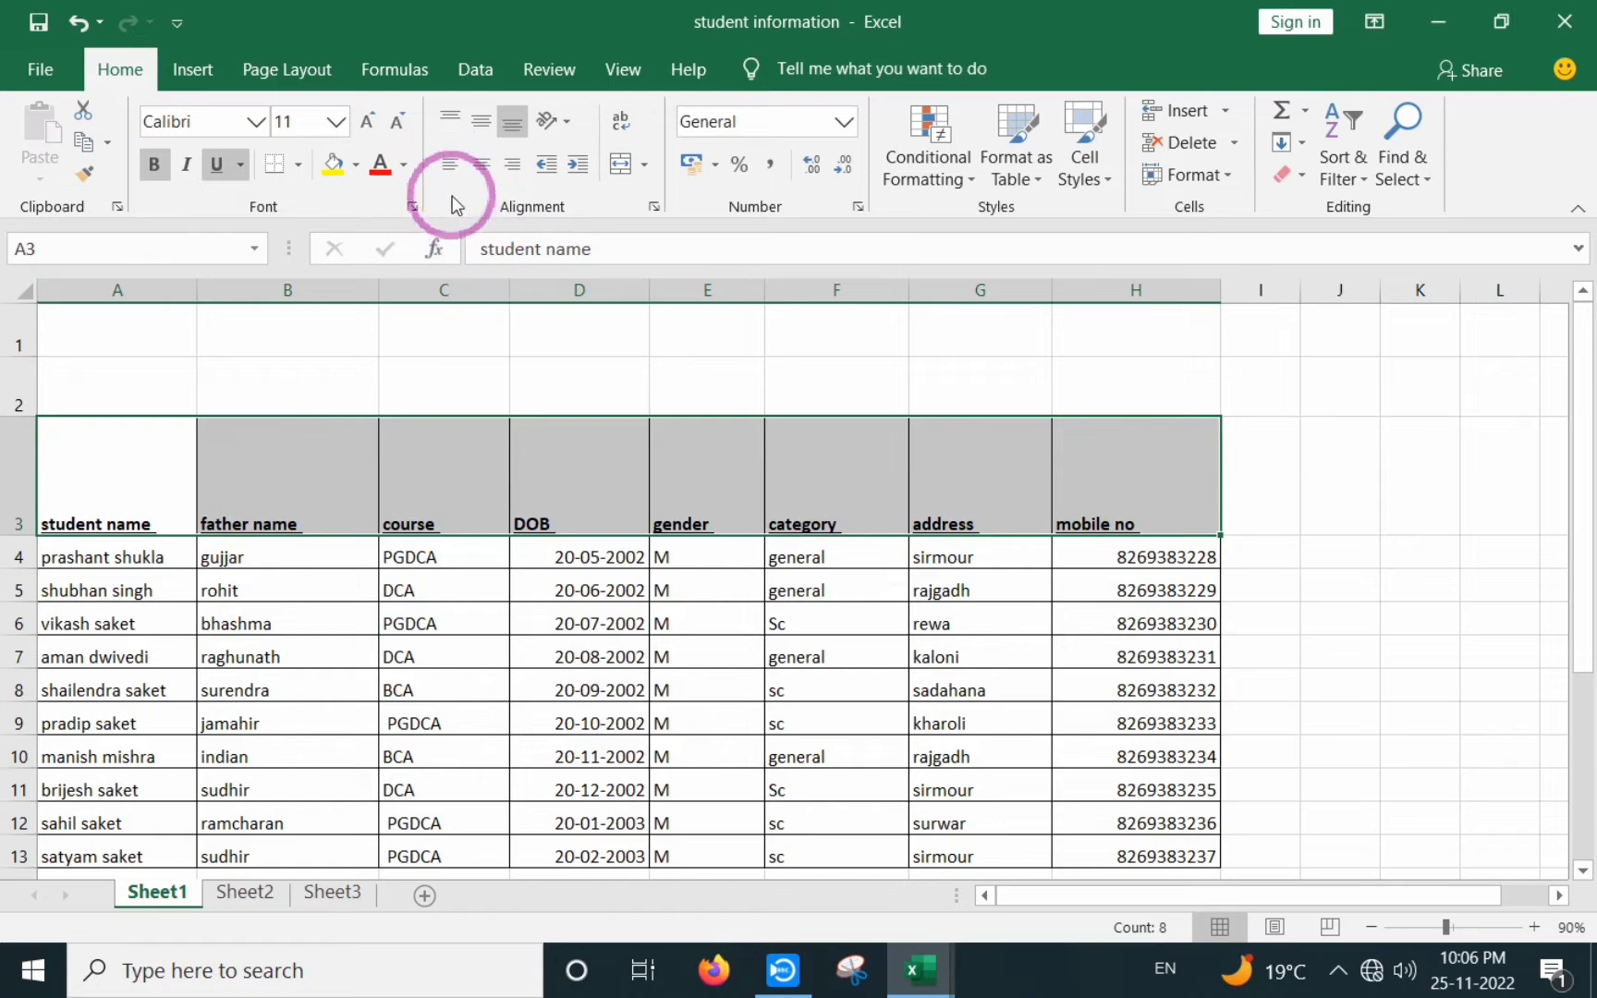
pyautogui.click(449, 167)
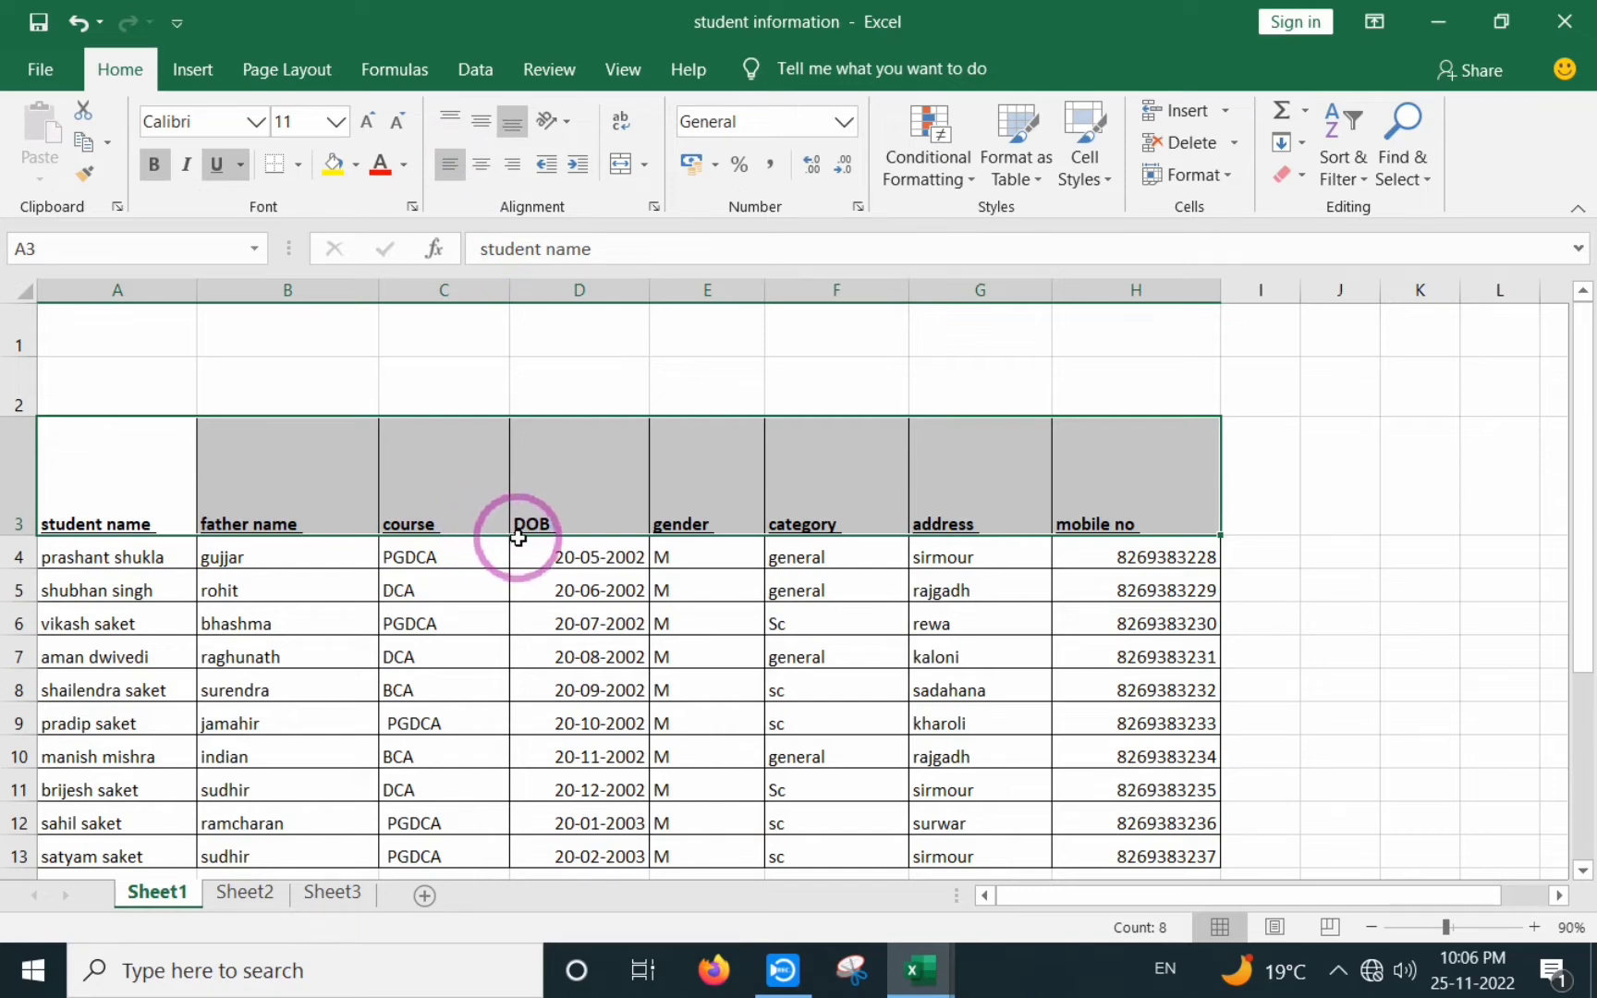
# - Try several header alignments, ending with the labels bottom-aligned and right-aligned
pyautogui.click(449, 115)
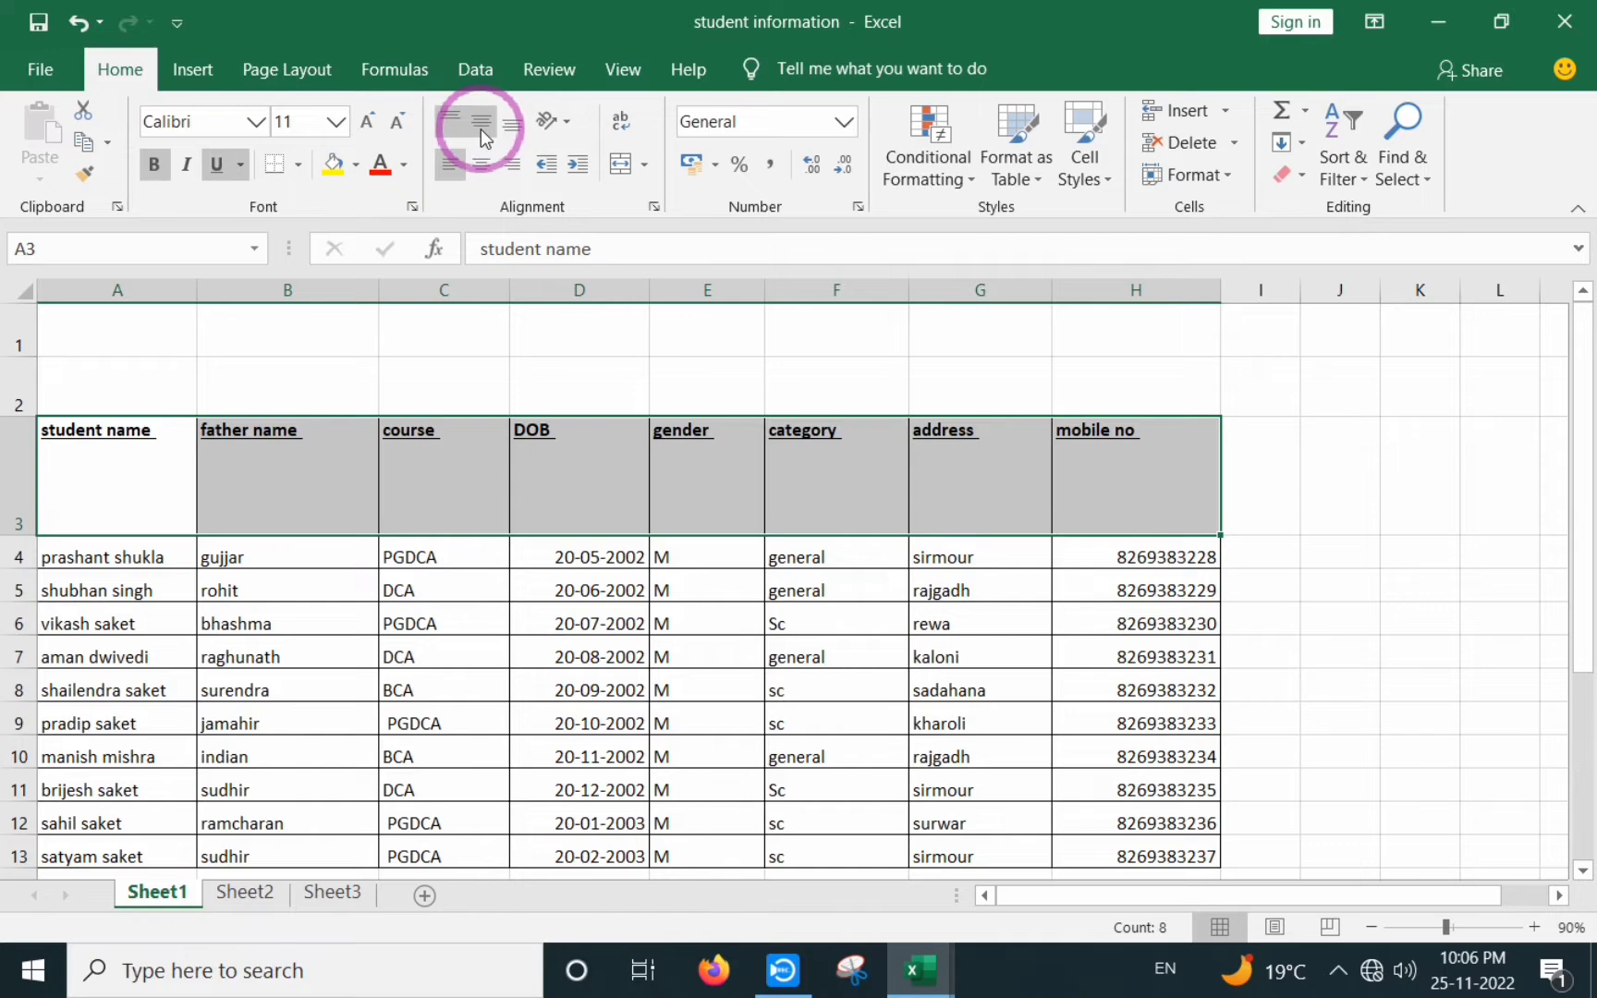
pyautogui.click(480, 128)
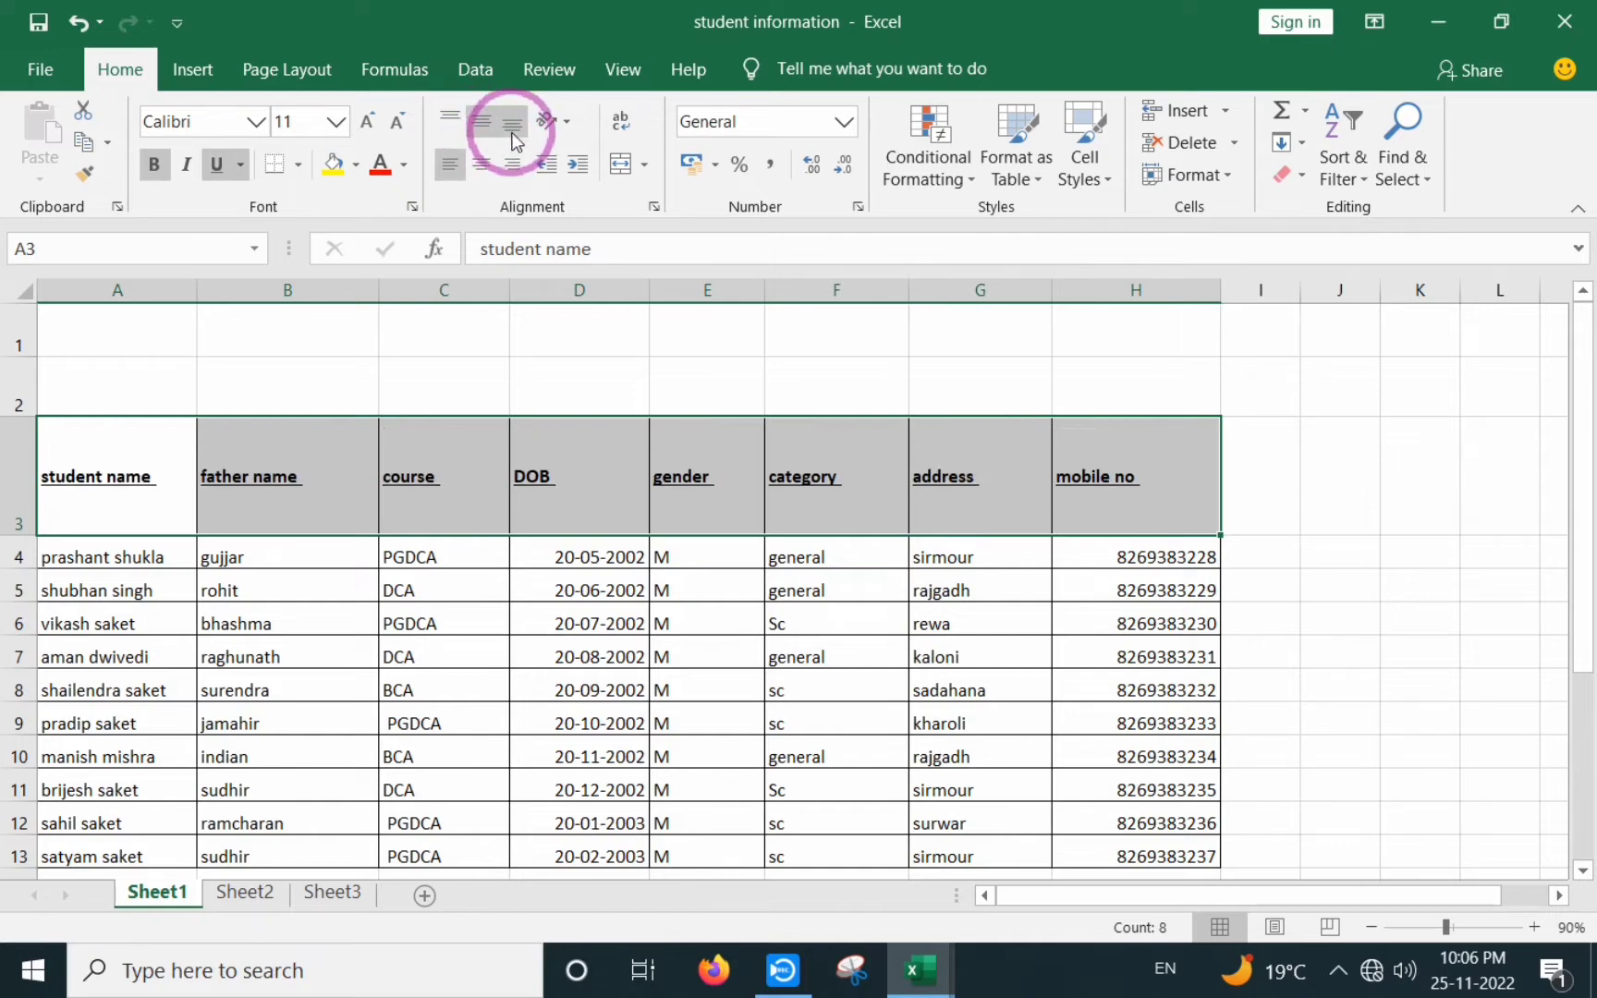
pyautogui.click(512, 130)
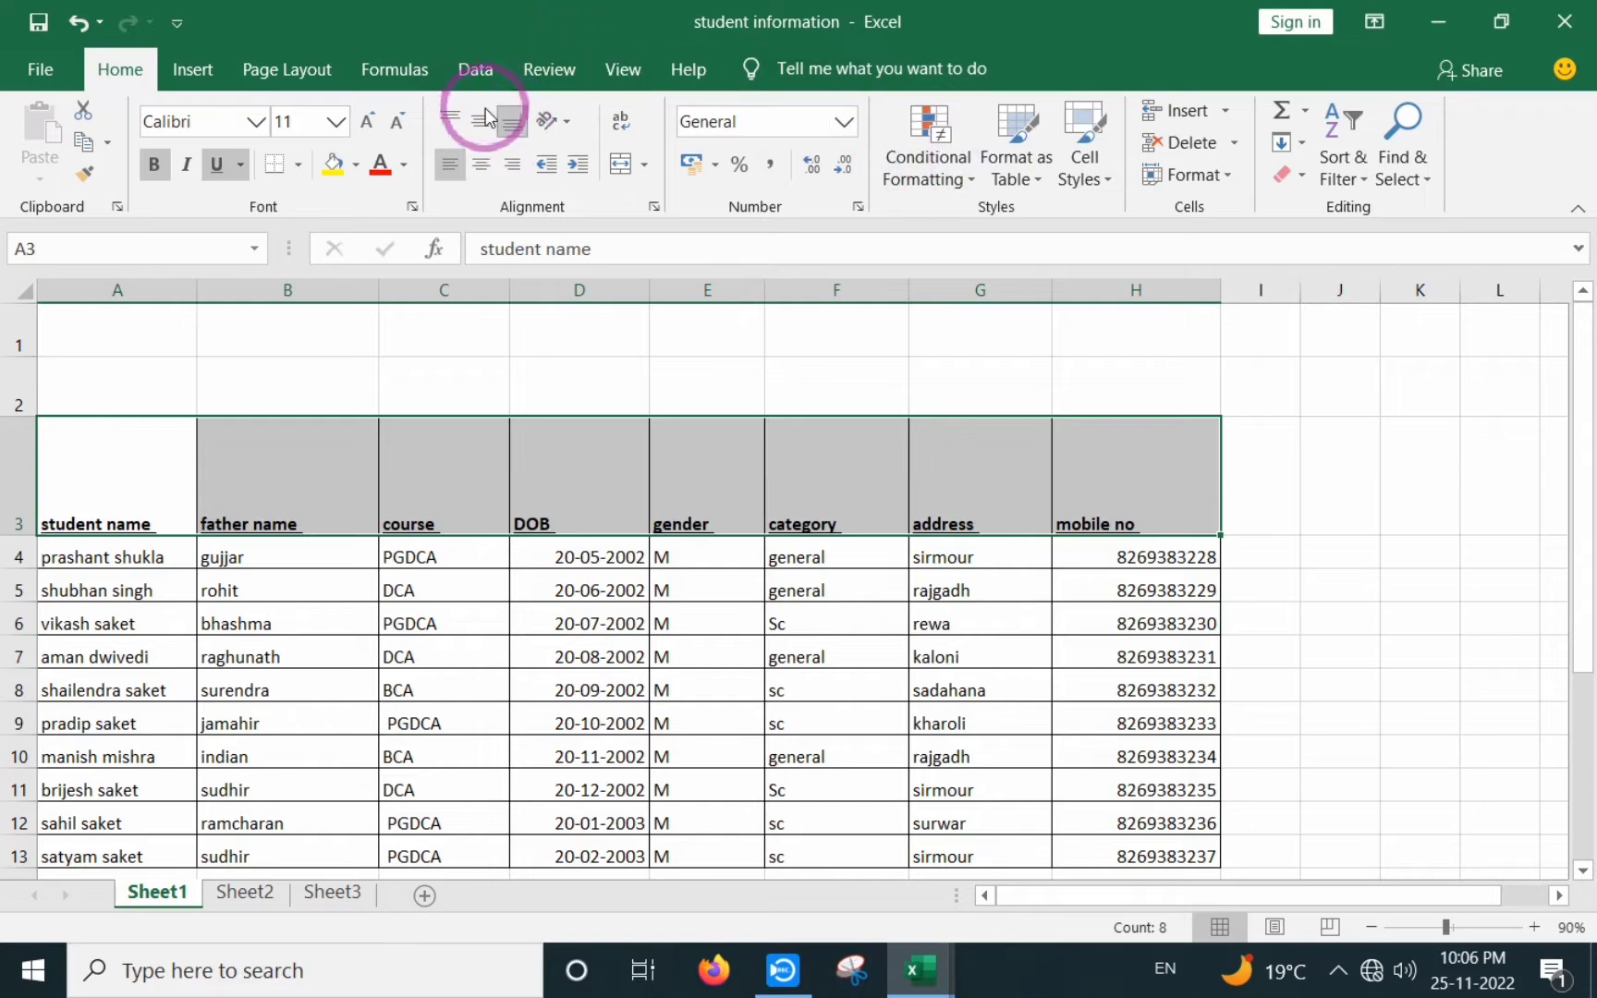
pyautogui.click(480, 170)
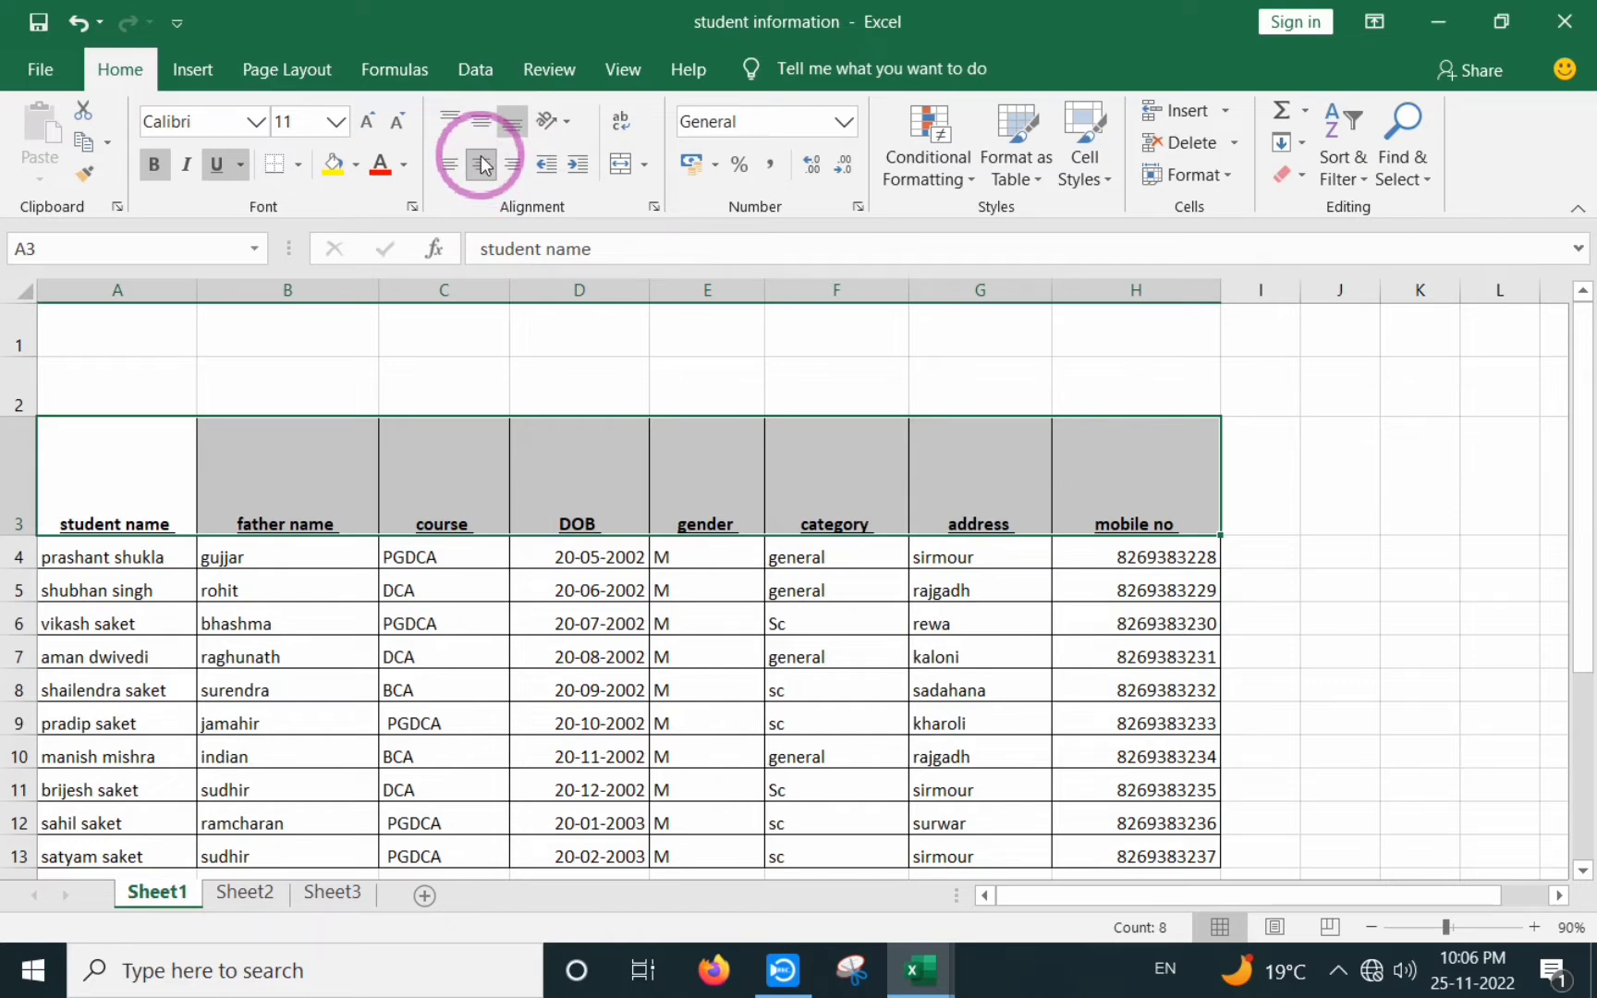
pyautogui.click(450, 122)
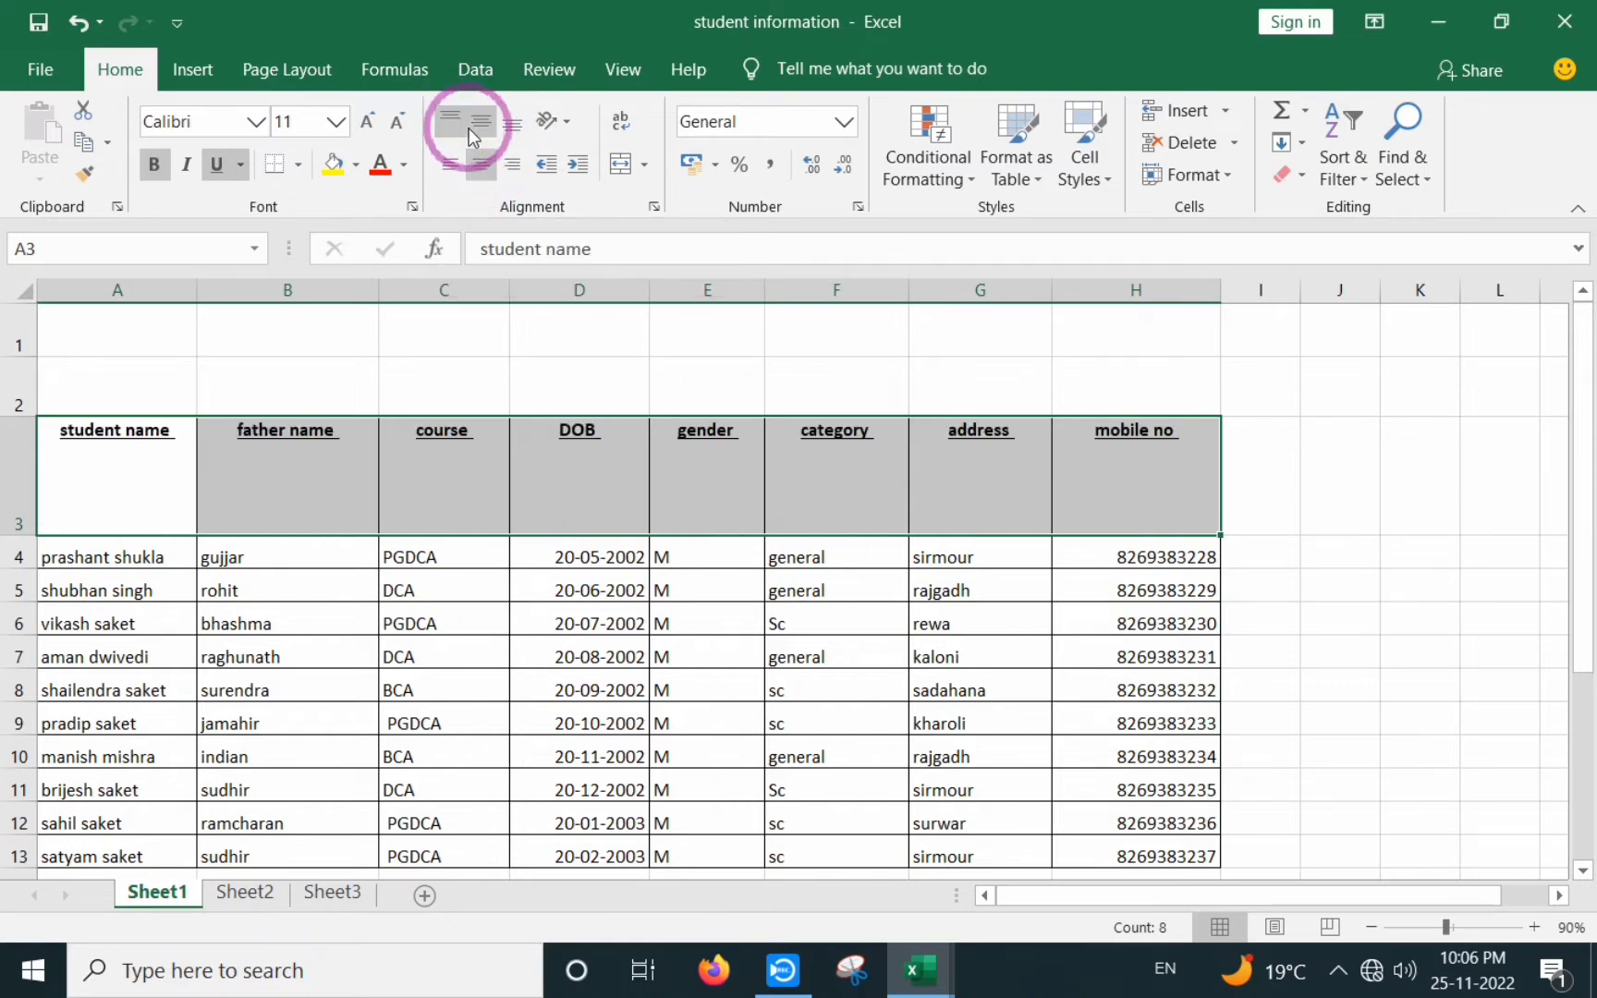
pyautogui.click(477, 125)
pyautogui.click(509, 128)
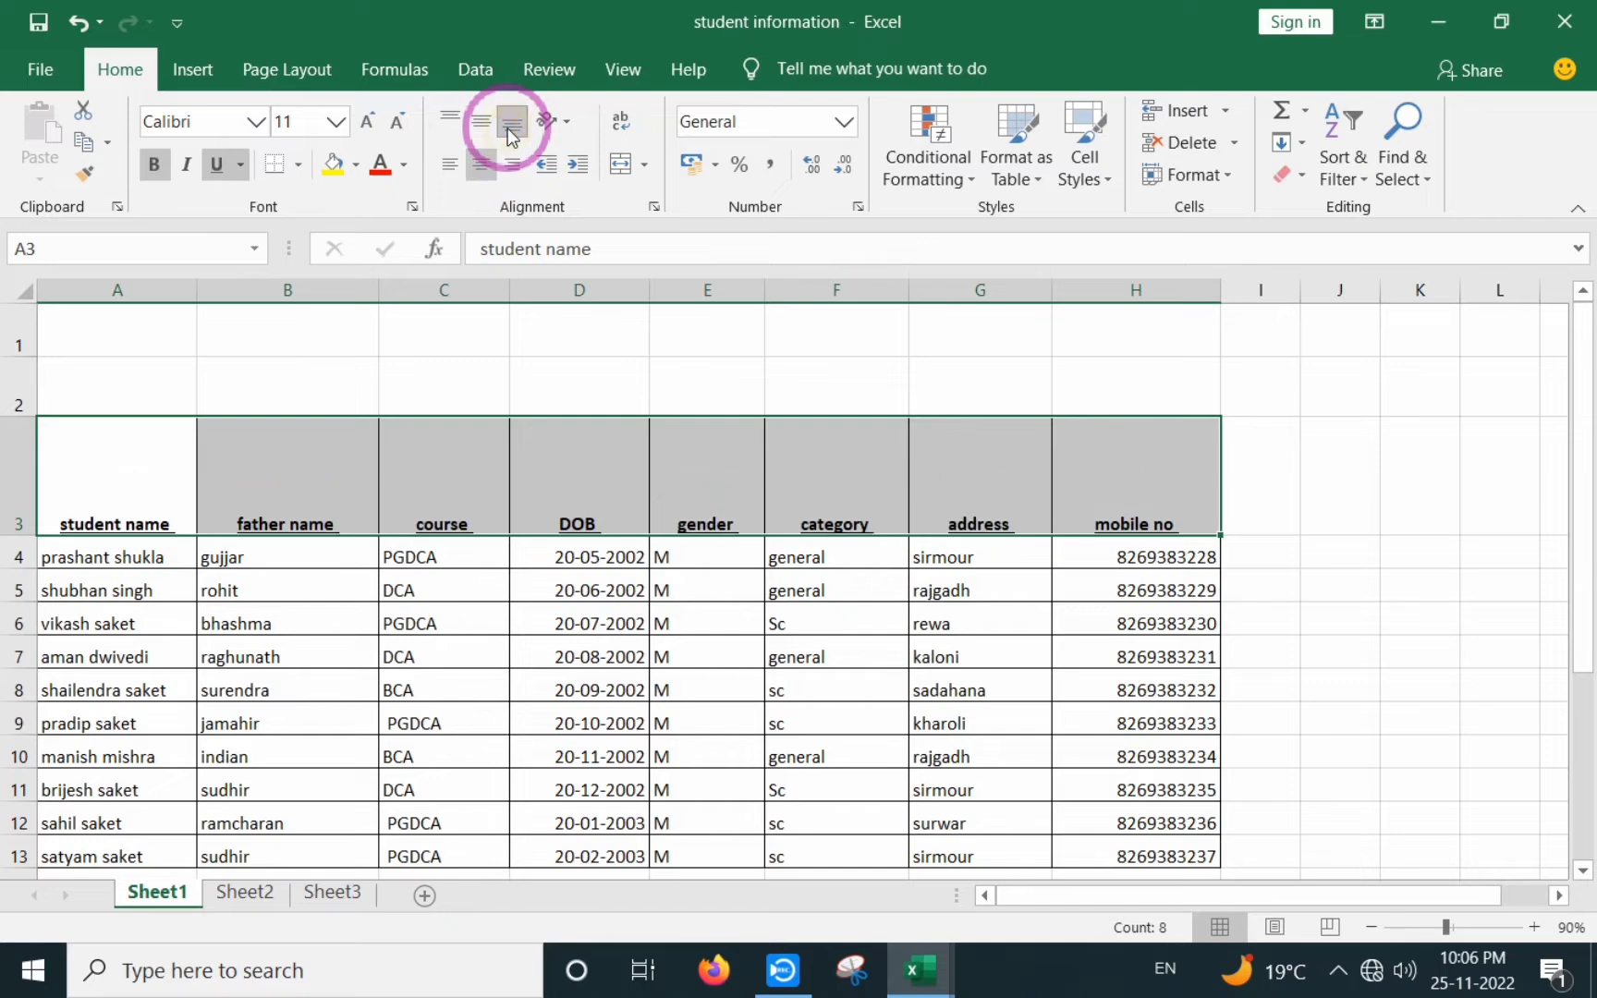
pyautogui.click(514, 172)
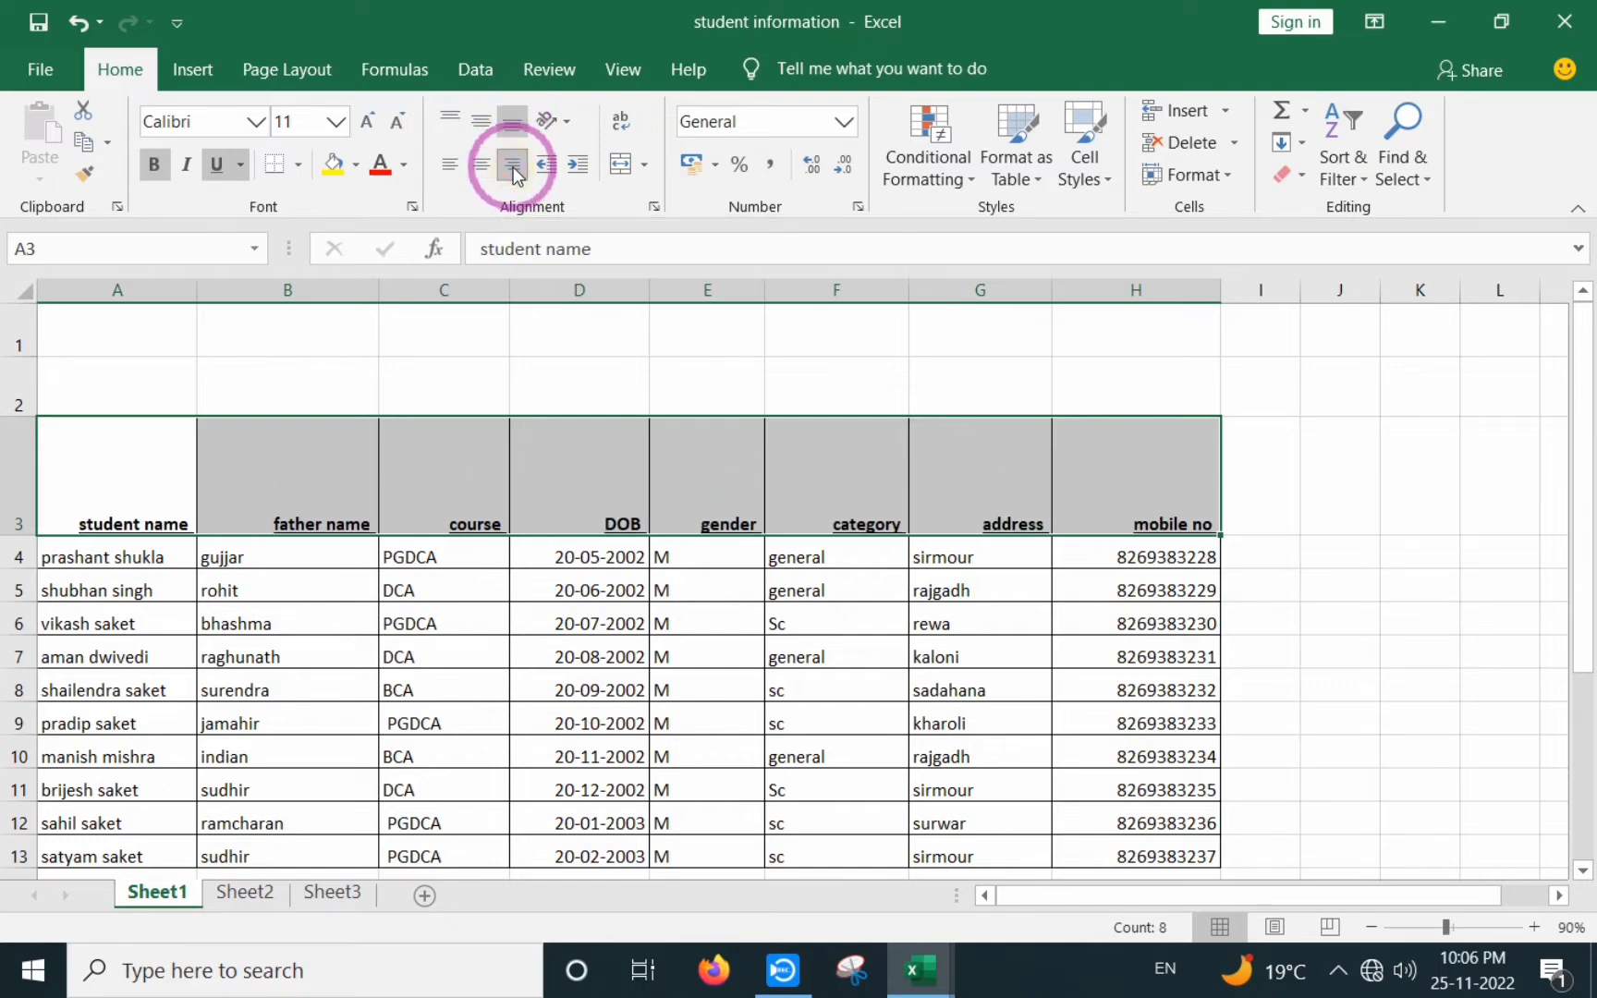
pyautogui.click(449, 118)
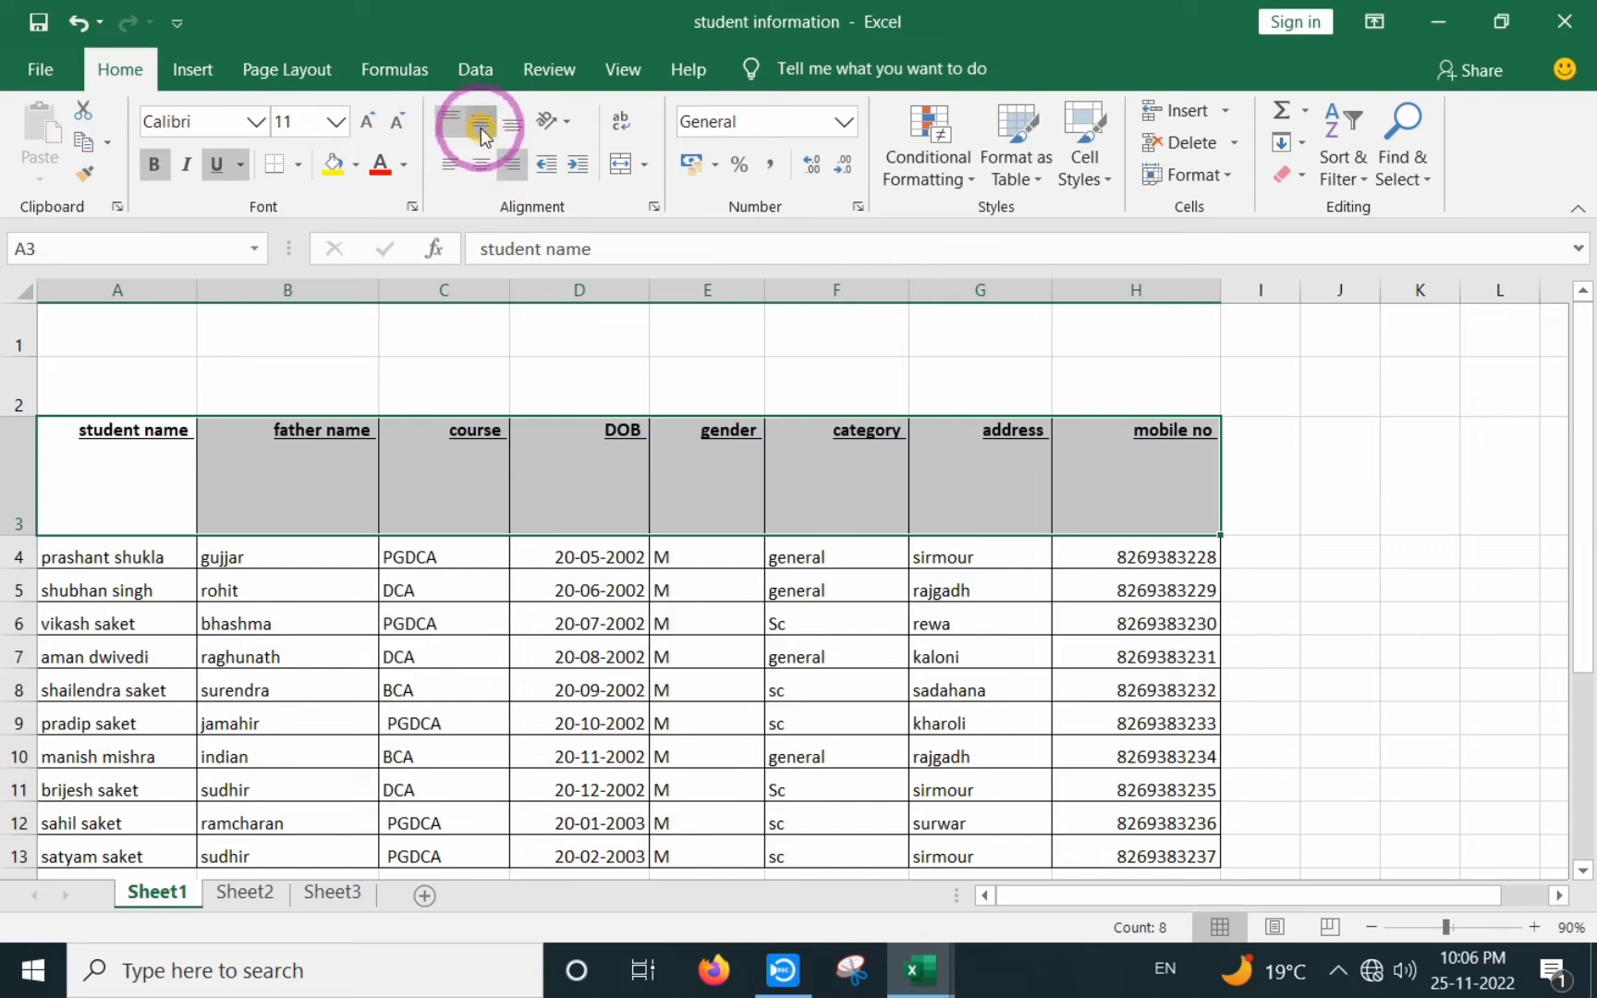
pyautogui.click(480, 127)
pyautogui.click(515, 130)
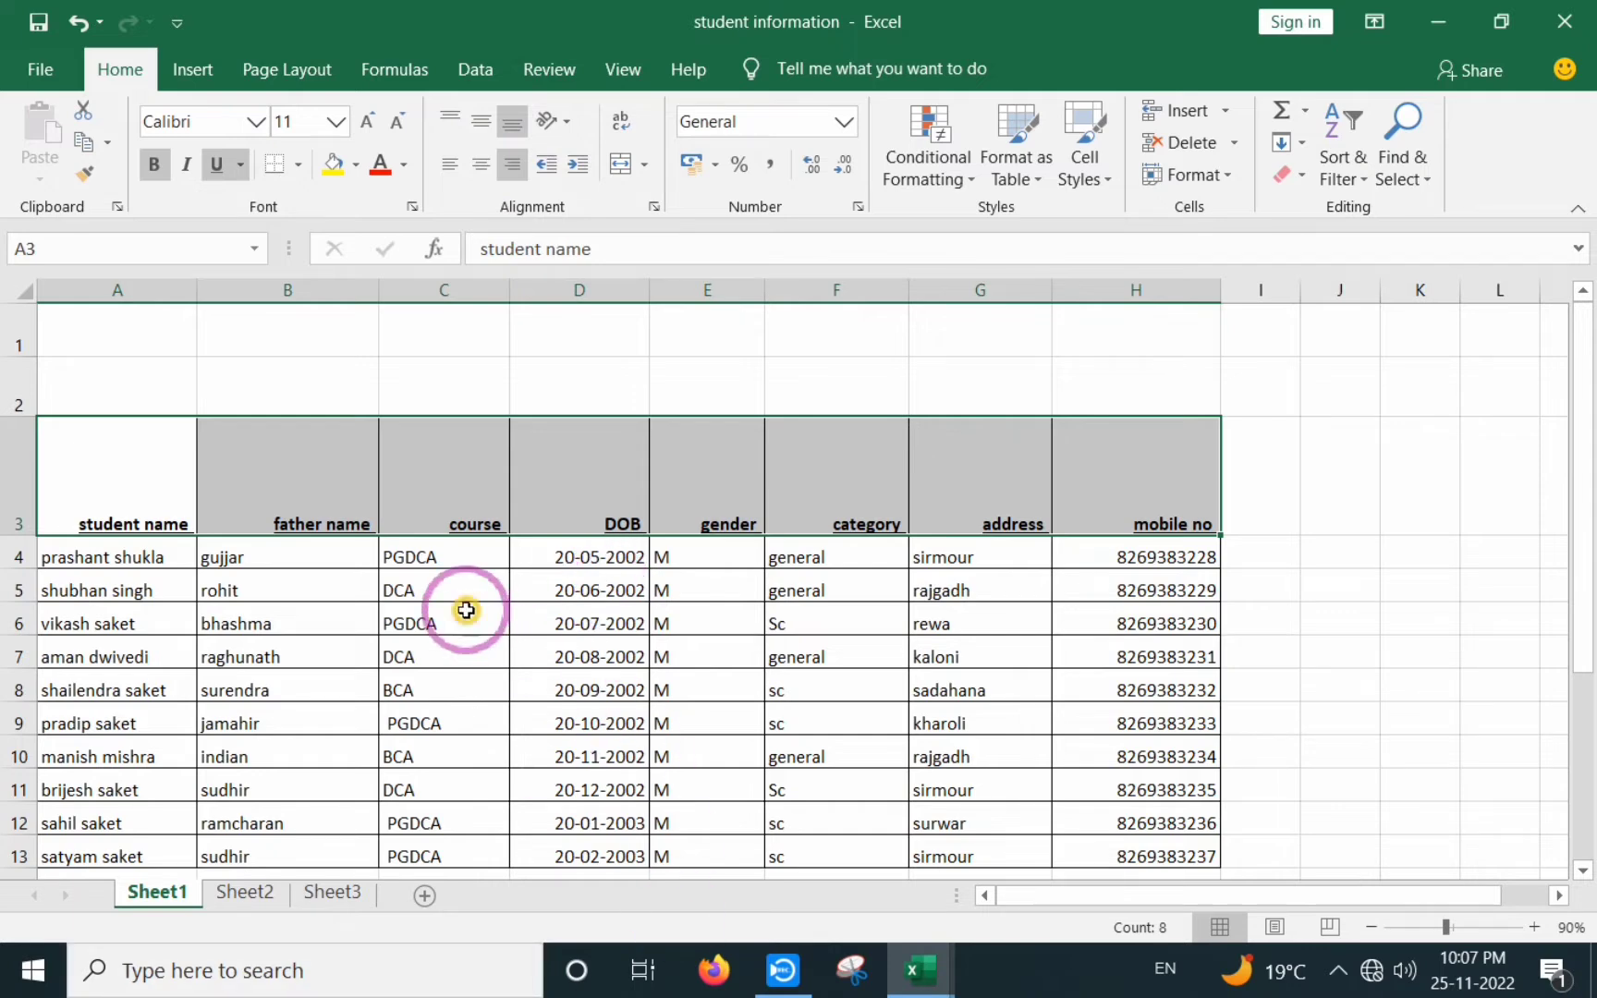
# - Reselect headers A3:H3 and make them left-aligned and vertically centred
pyautogui.click(462, 618)
pyautogui.moveTo(122, 490); pyautogui.dragTo(1142, 486)
pyautogui.click(64, 474)
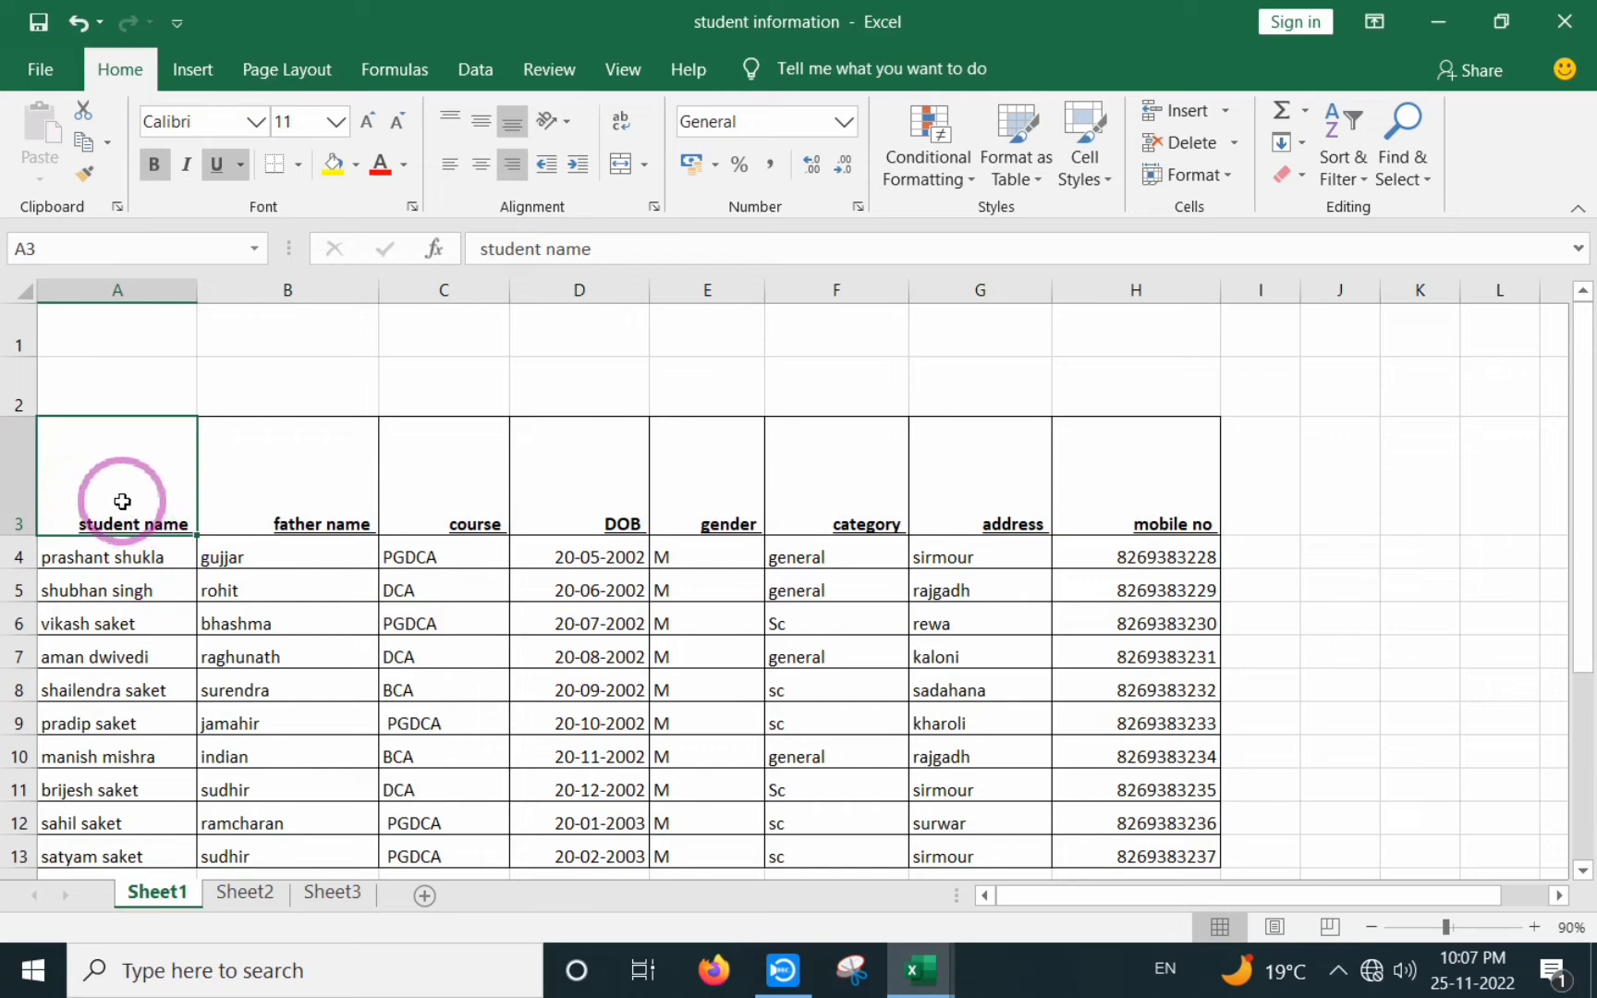
pyautogui.moveTo(121, 499); pyautogui.dragTo(1017, 513)
pyautogui.click(743, 681)
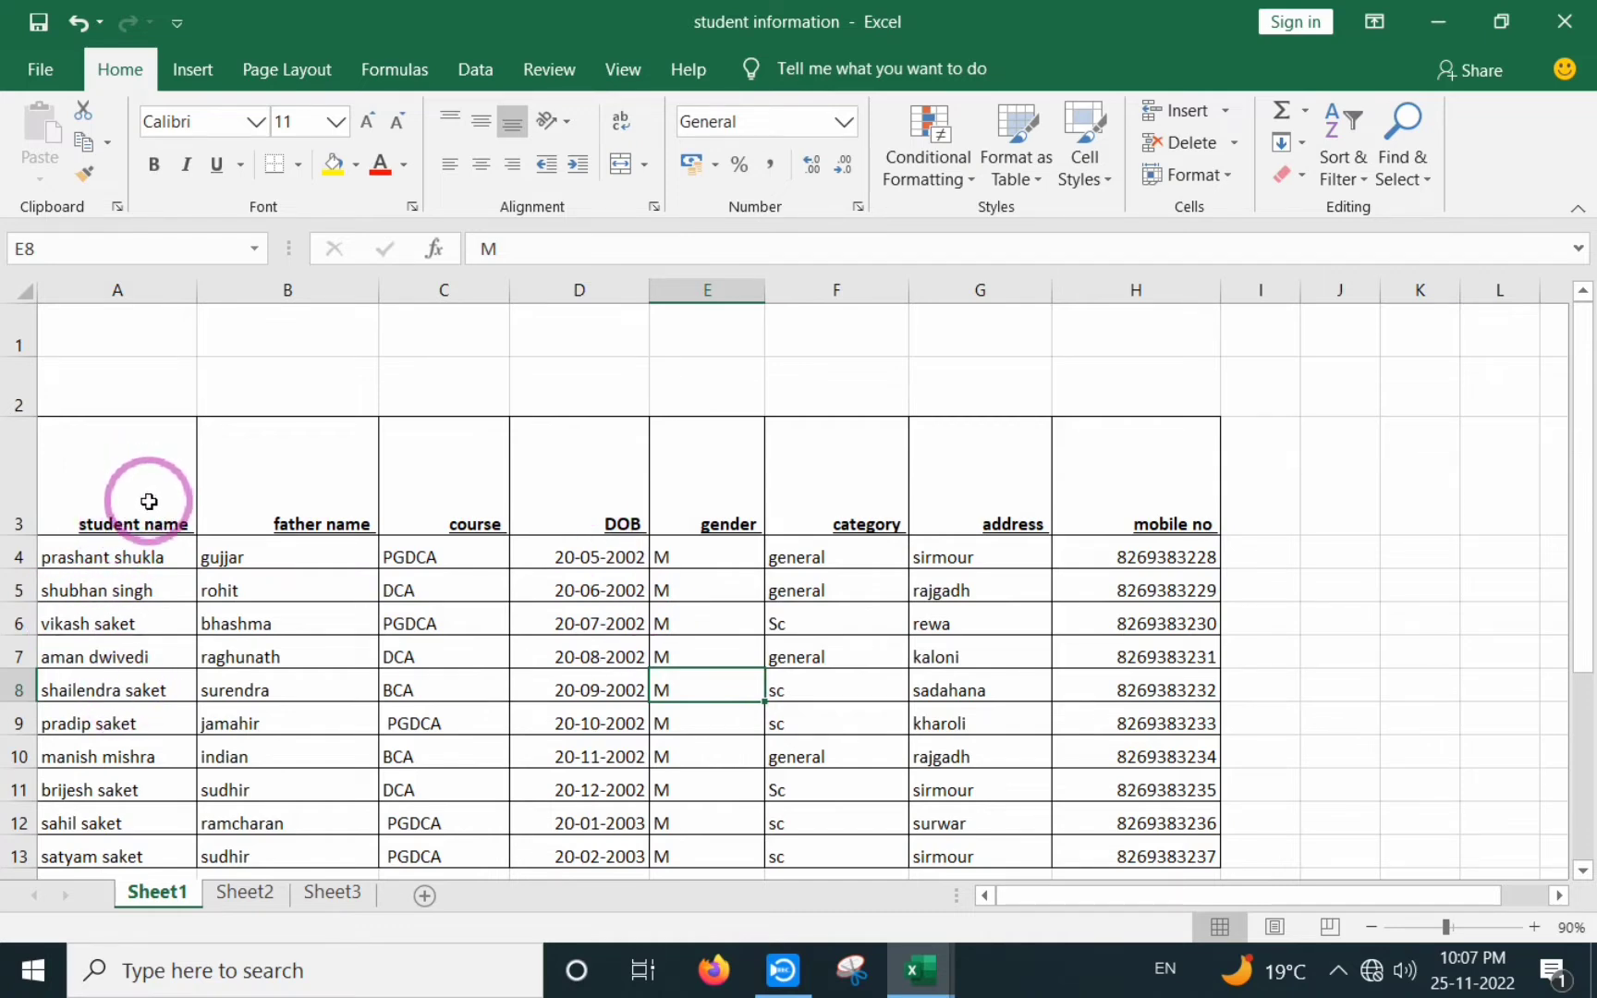
pyautogui.moveTo(78, 492); pyautogui.dragTo(1123, 482)
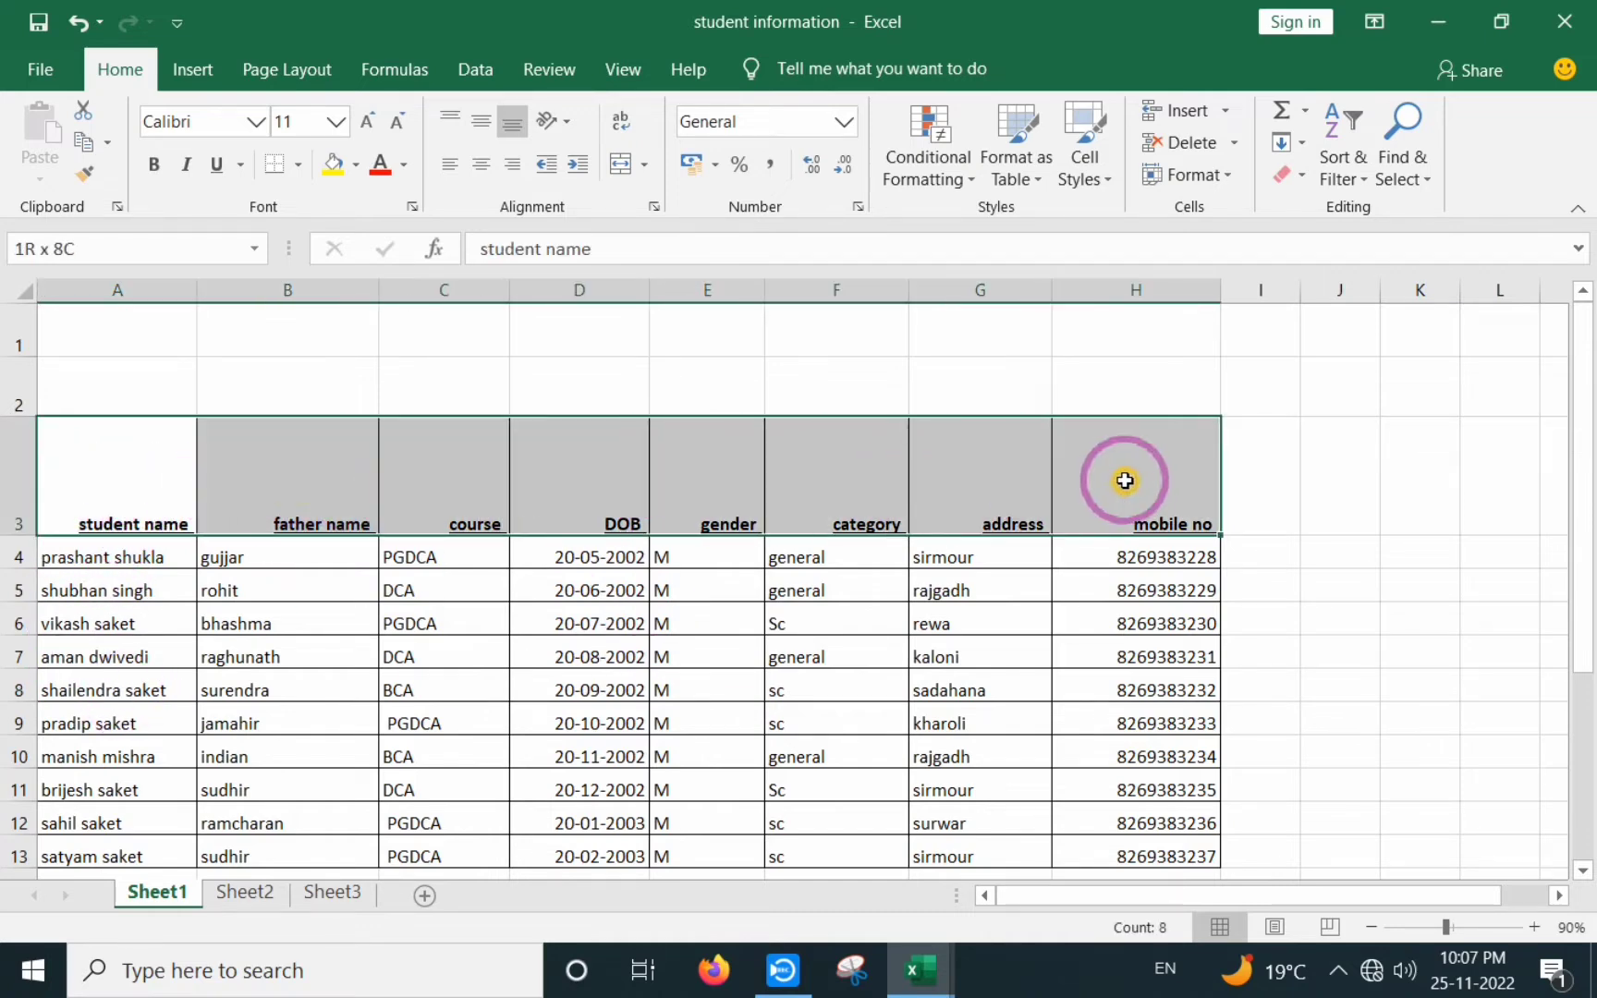
pyautogui.click(445, 166)
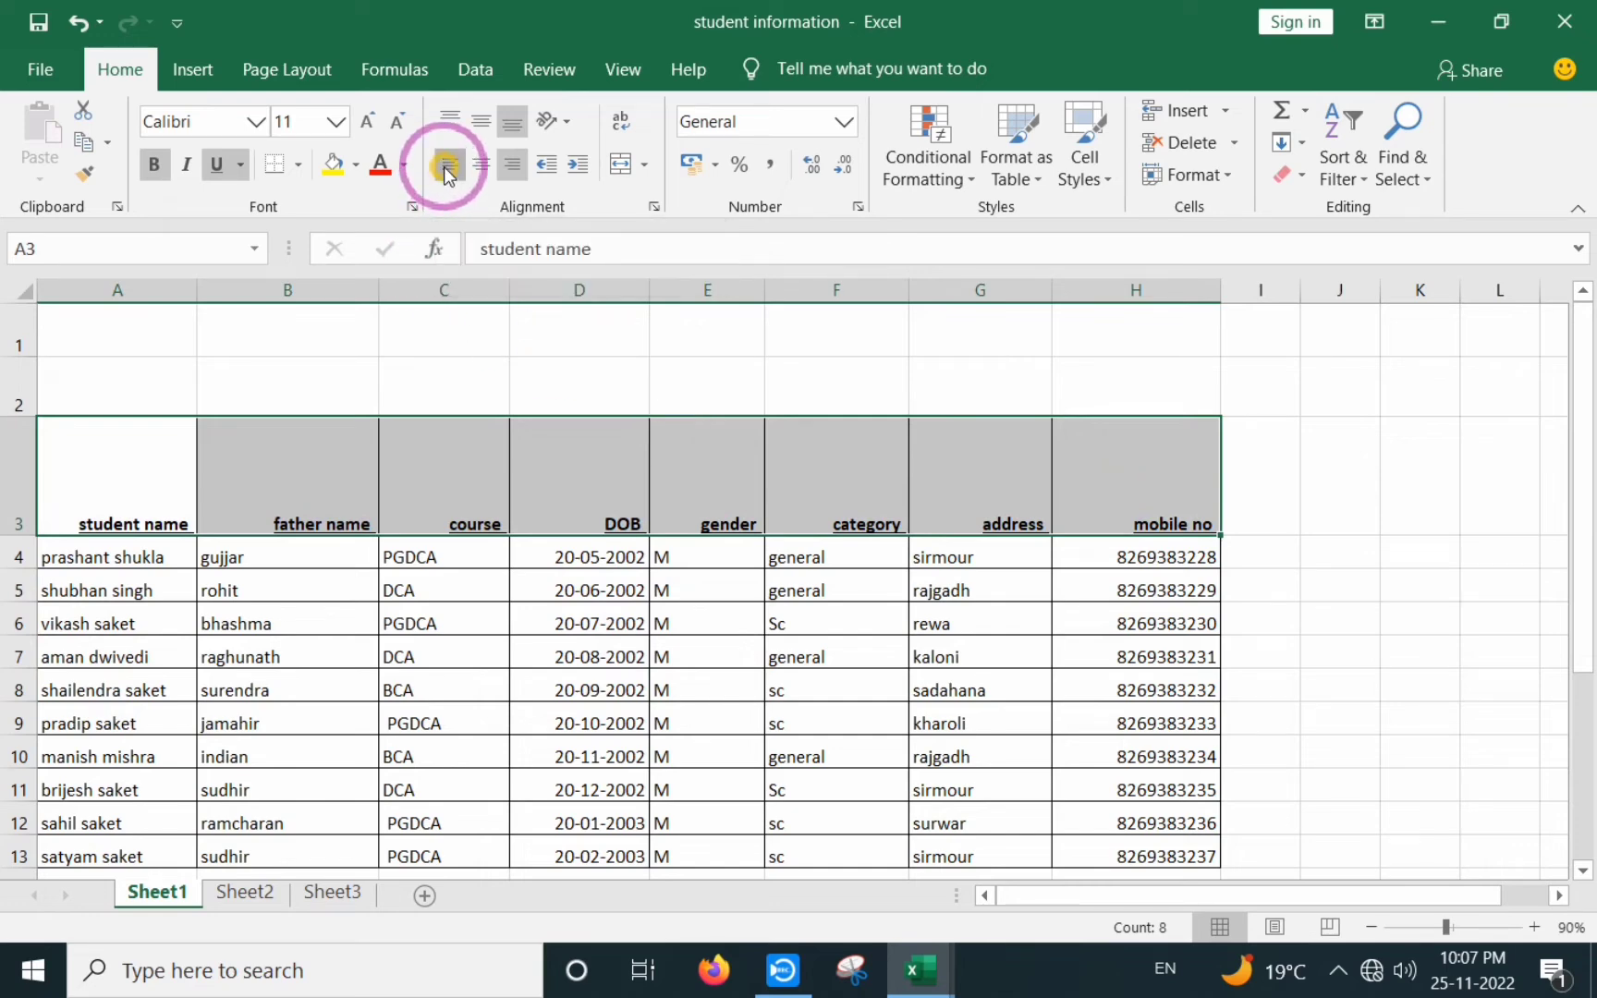
pyautogui.click(479, 121)
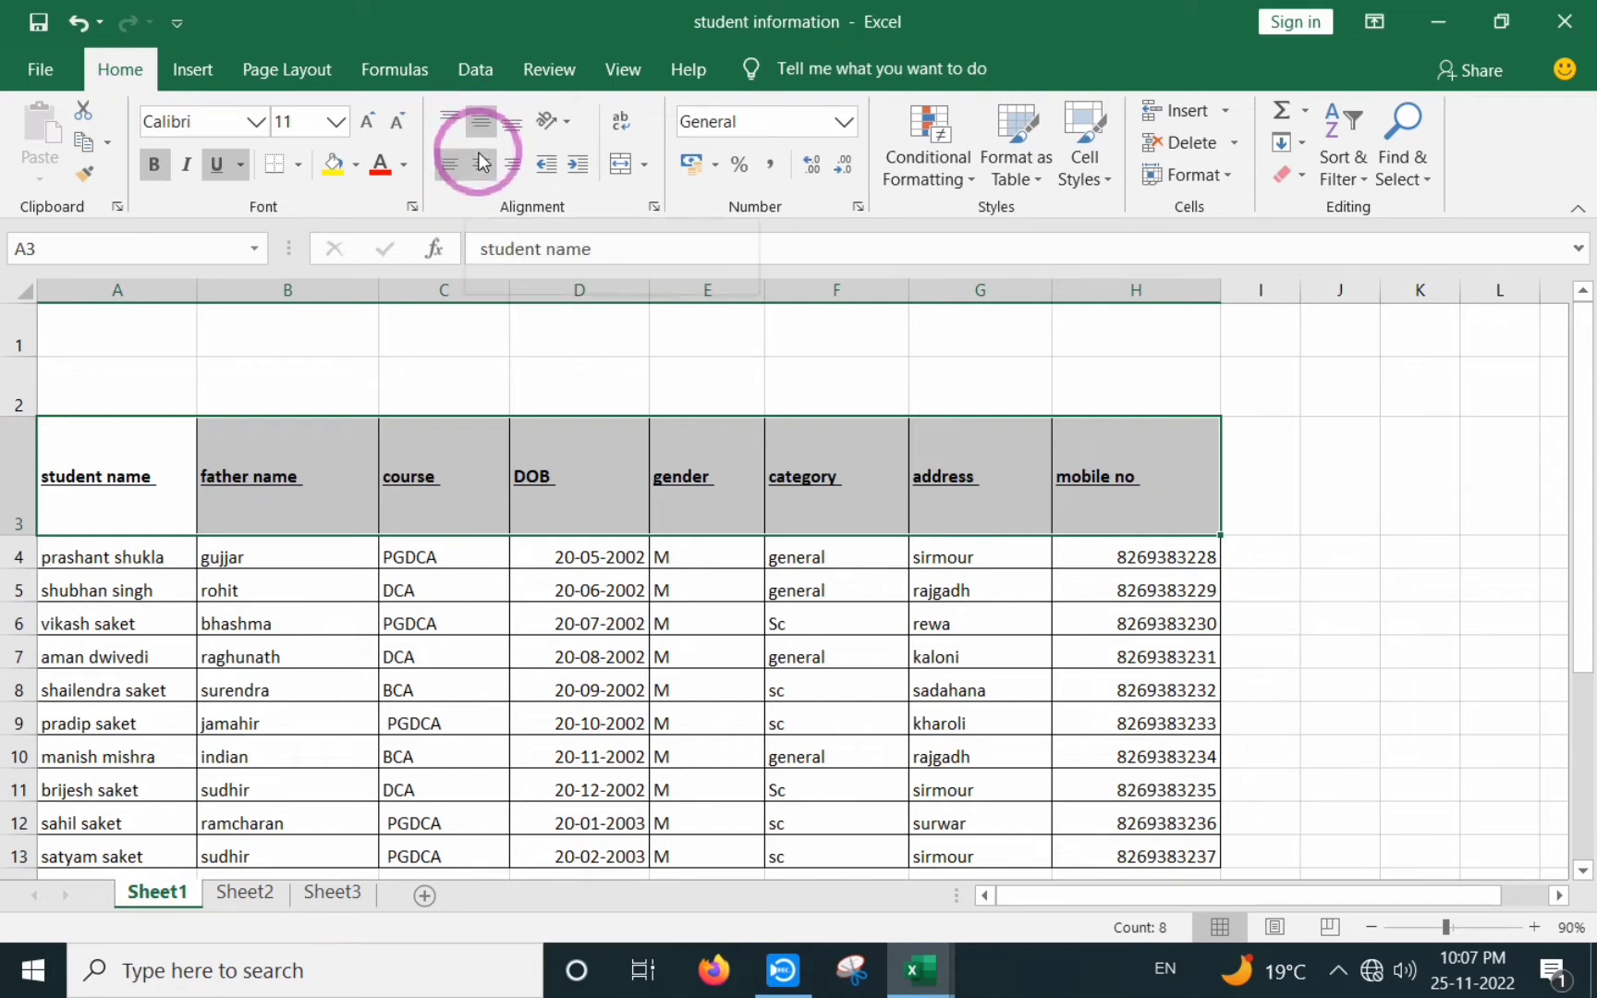
pyautogui.click(568, 127)
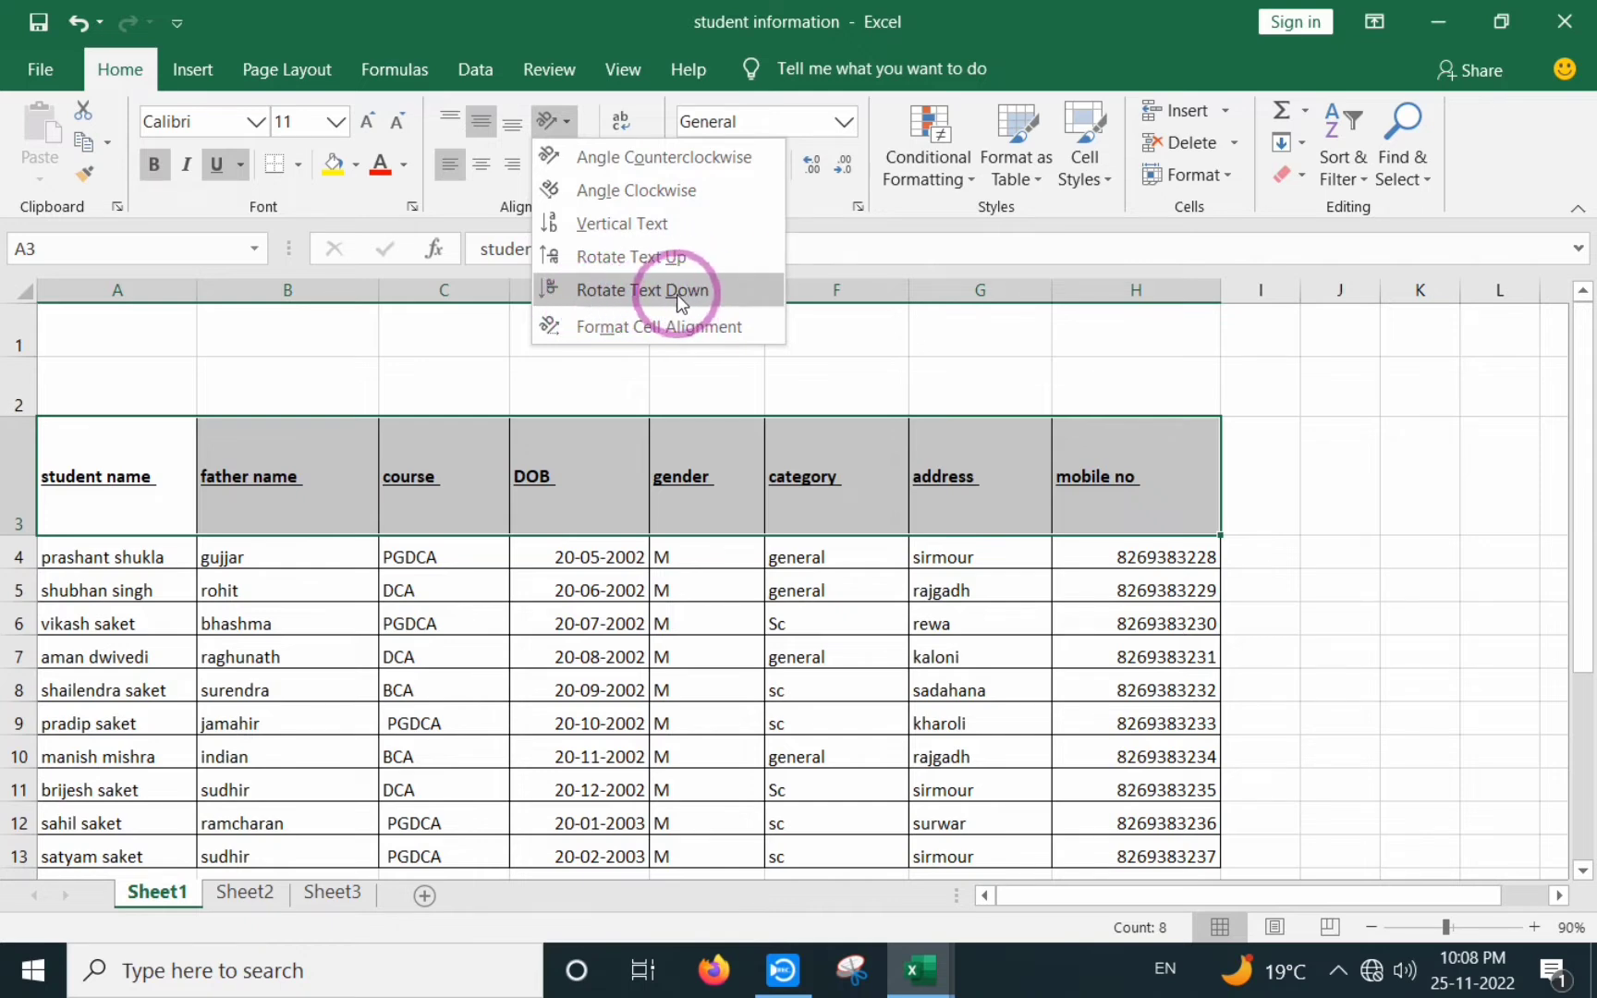
# - Slant the A3:H3 header labels upward with Angle Counterclockwise
pyautogui.click(575, 158)
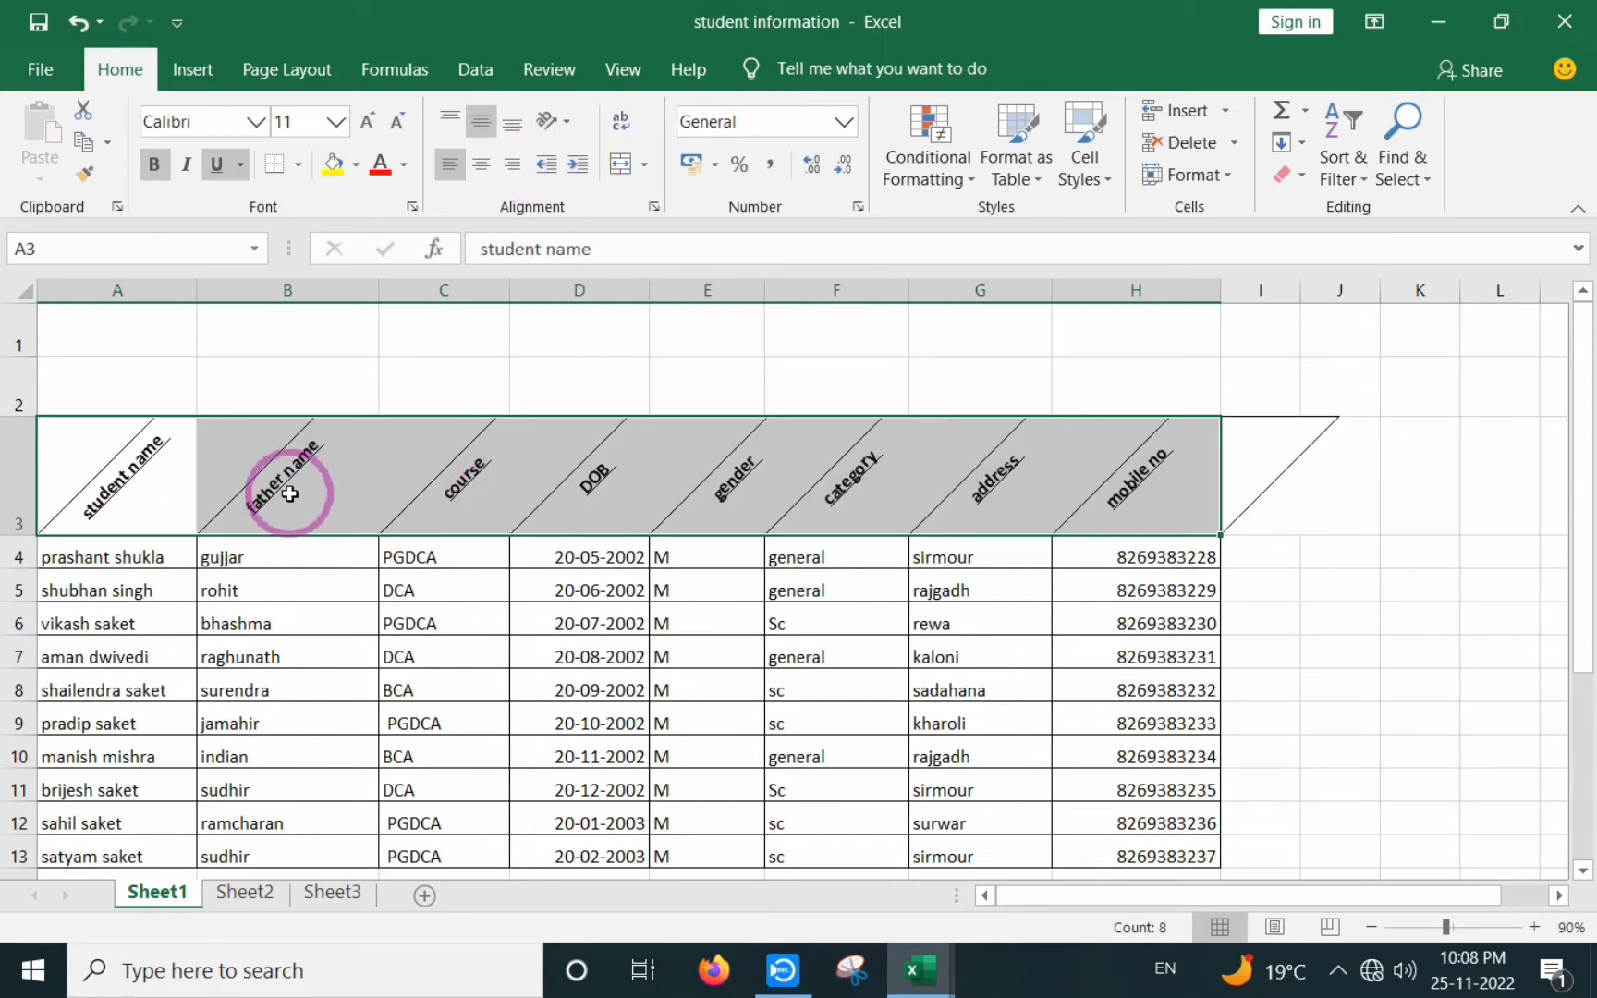
pyautogui.moveTo(286, 690); pyautogui.dragTo(287, 657)
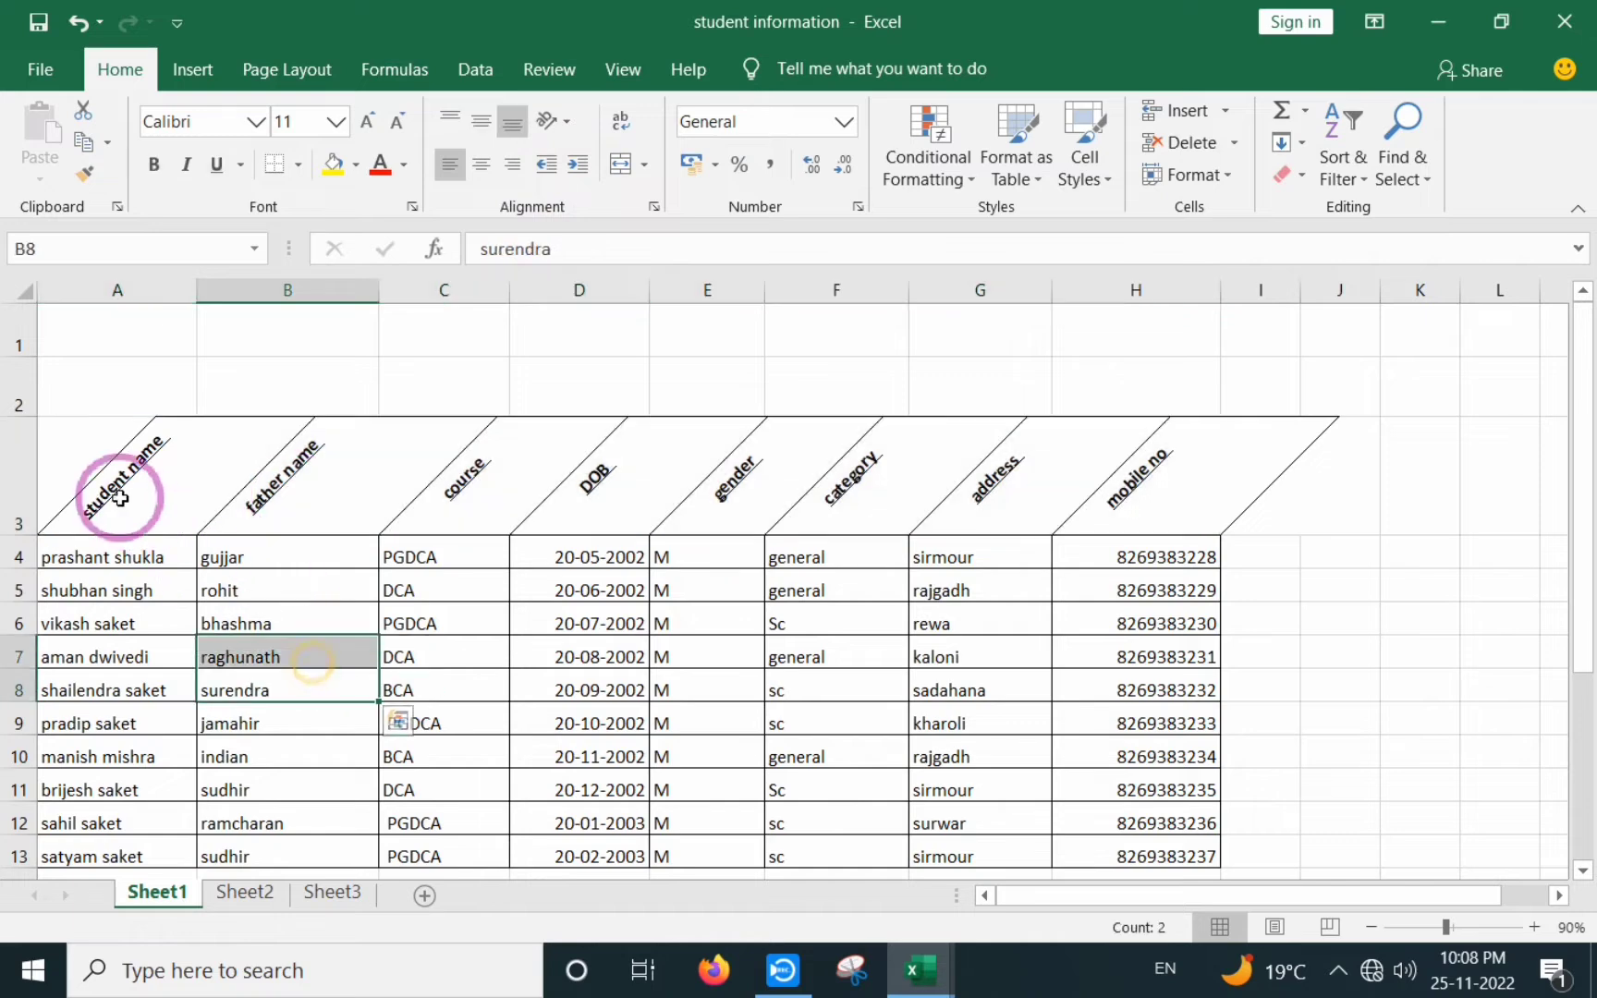
pyautogui.click(444, 657)
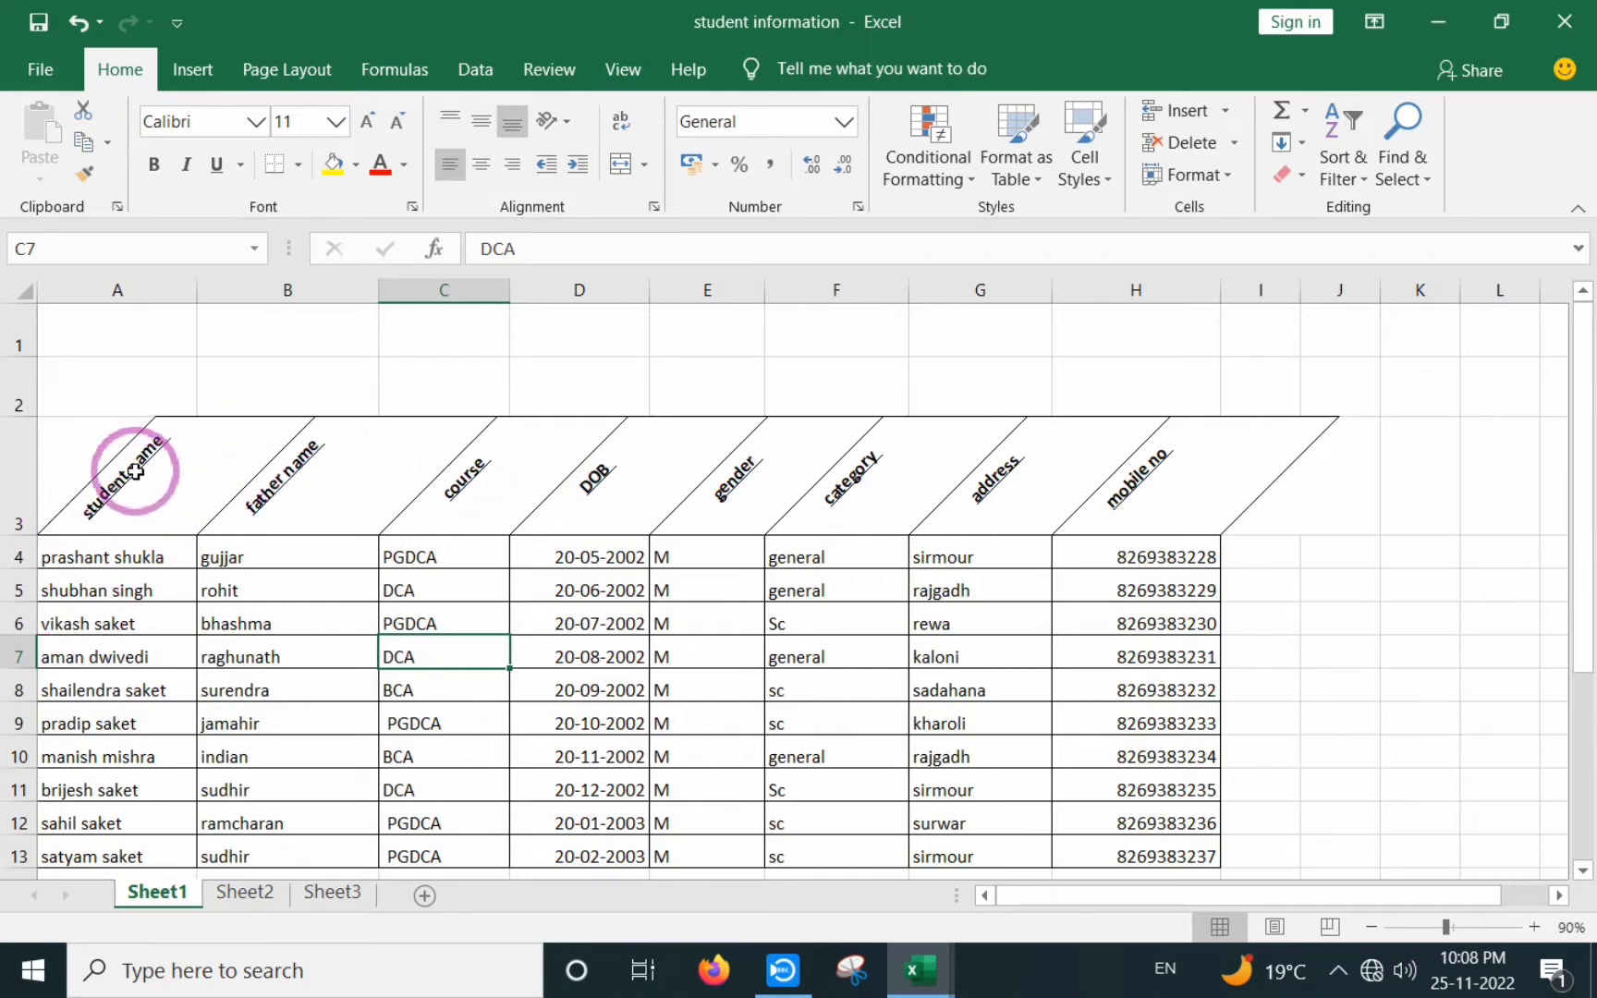
pyautogui.moveTo(100, 483); pyautogui.dragTo(1159, 507)
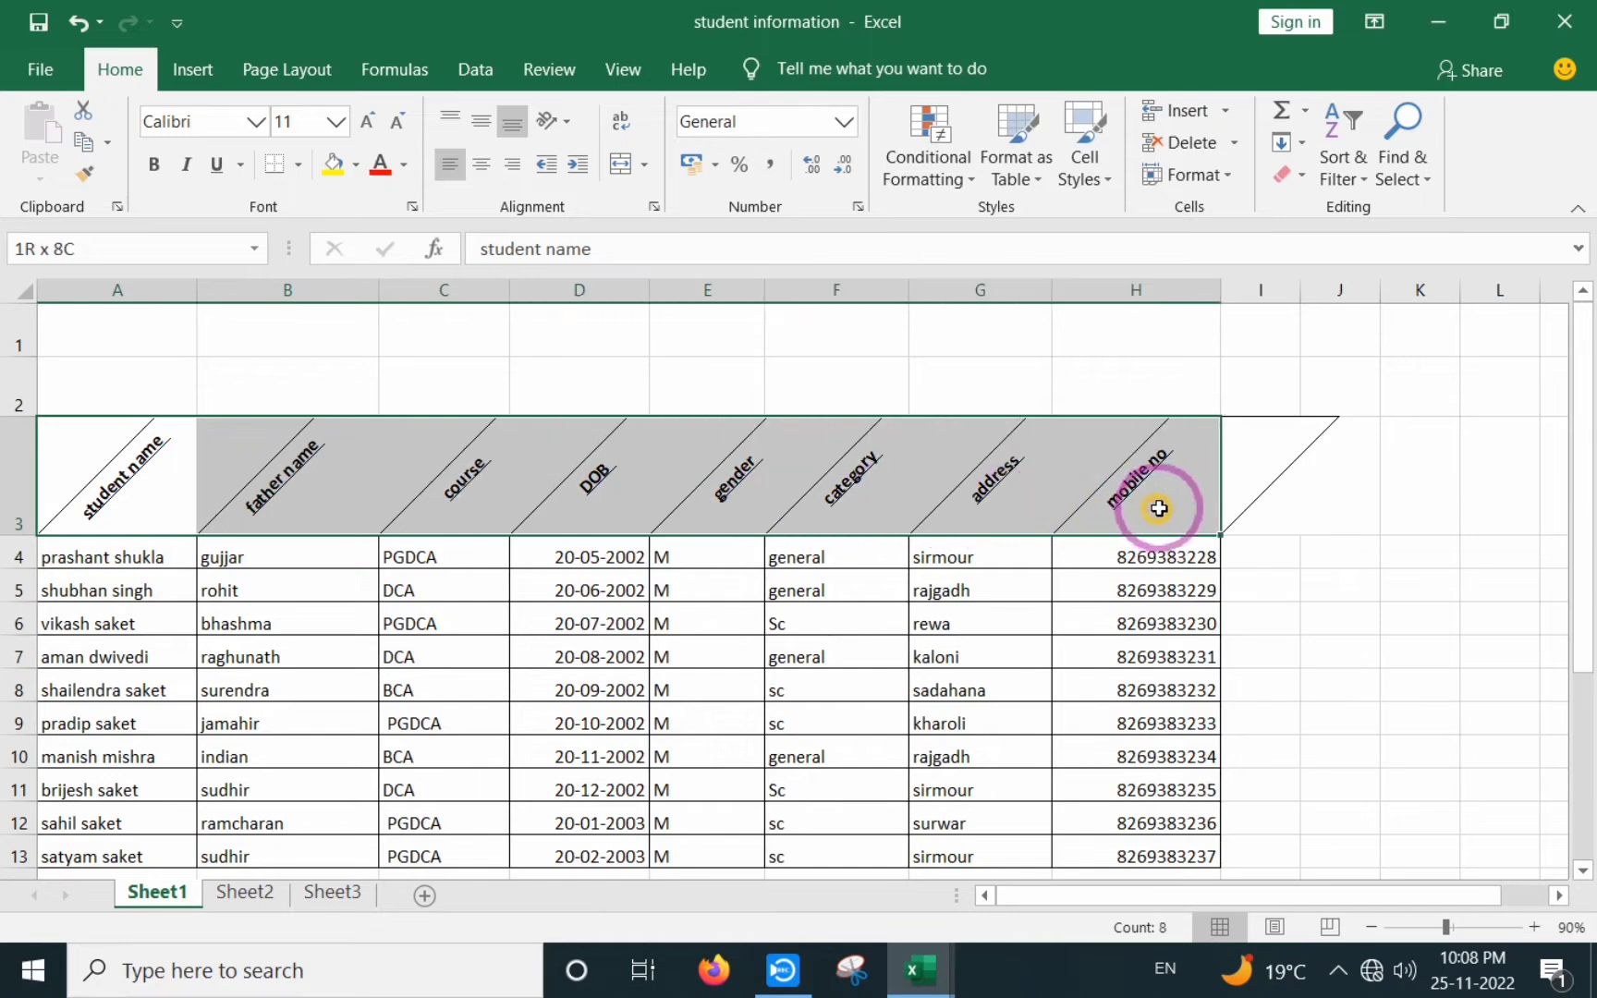
# - Try Angle Clockwise, then apply Rotate Text Up so headers read vertically
pyautogui.click(569, 125)
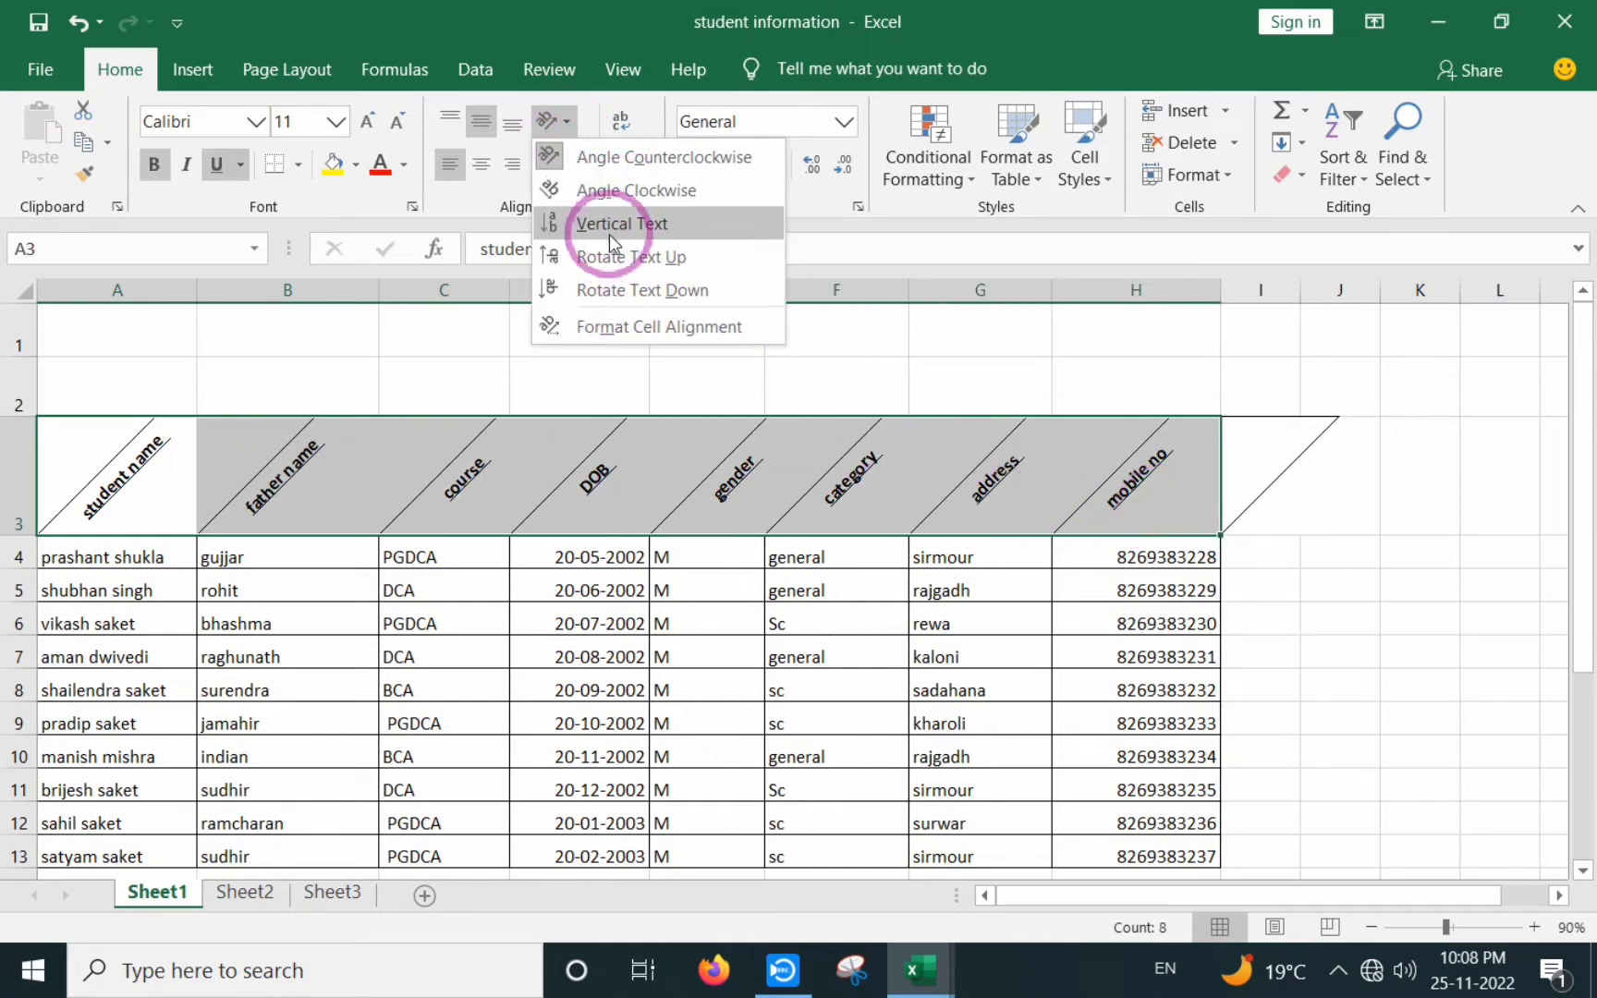
pyautogui.click(644, 191)
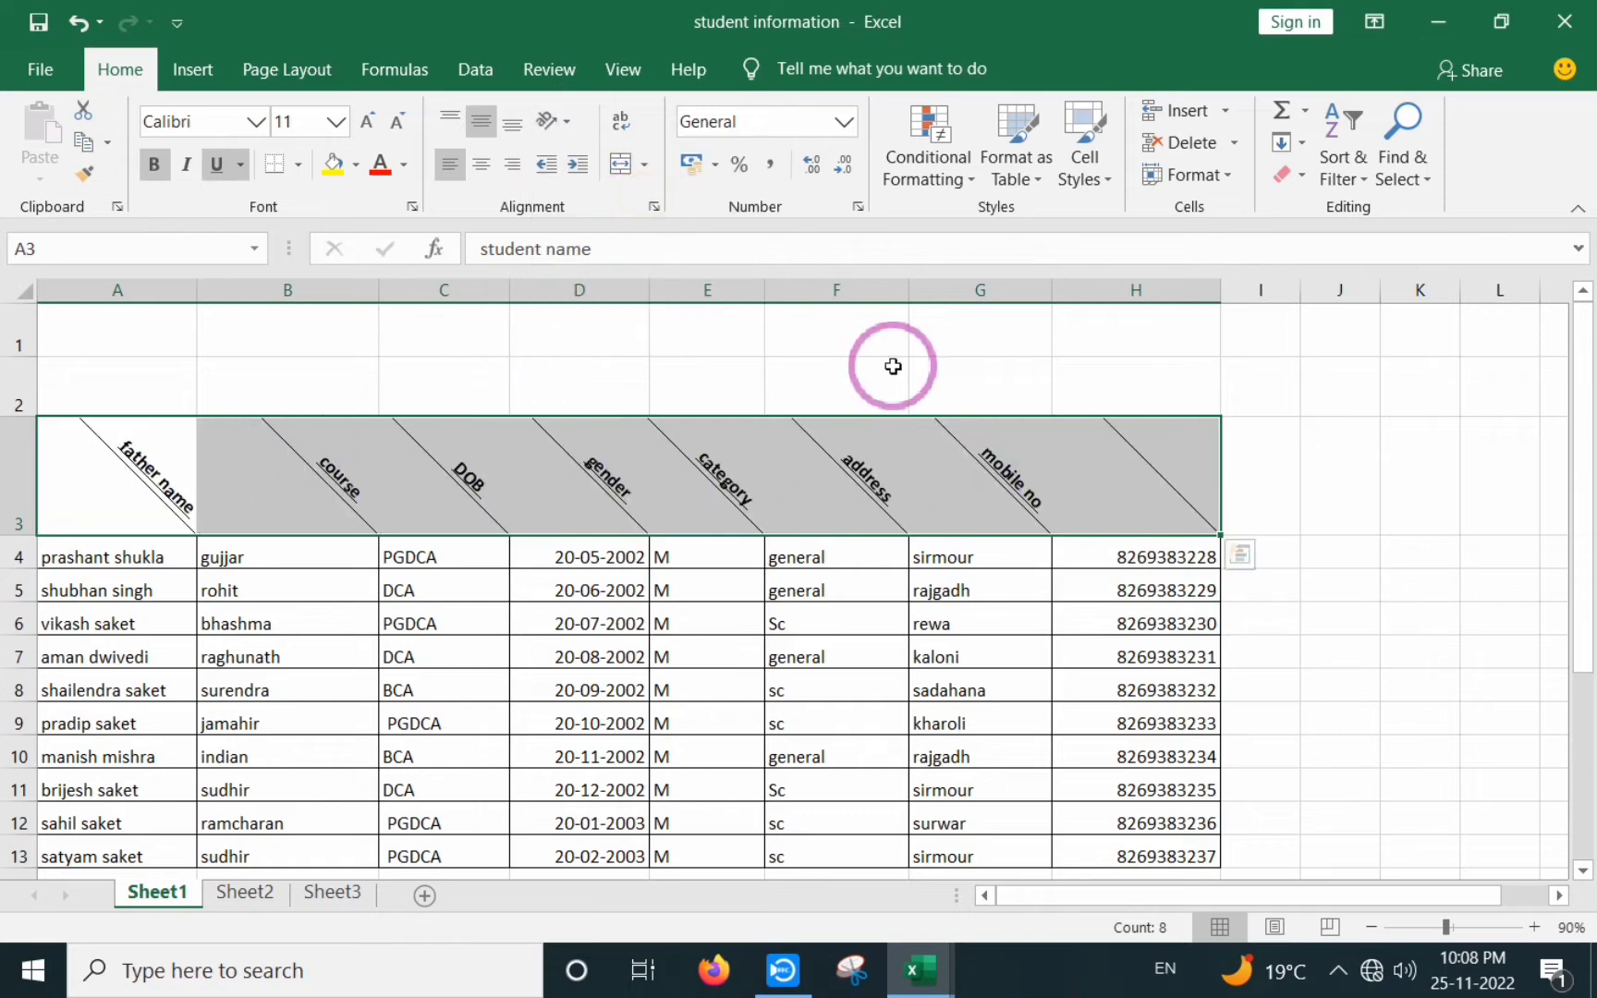
pyautogui.click(577, 124)
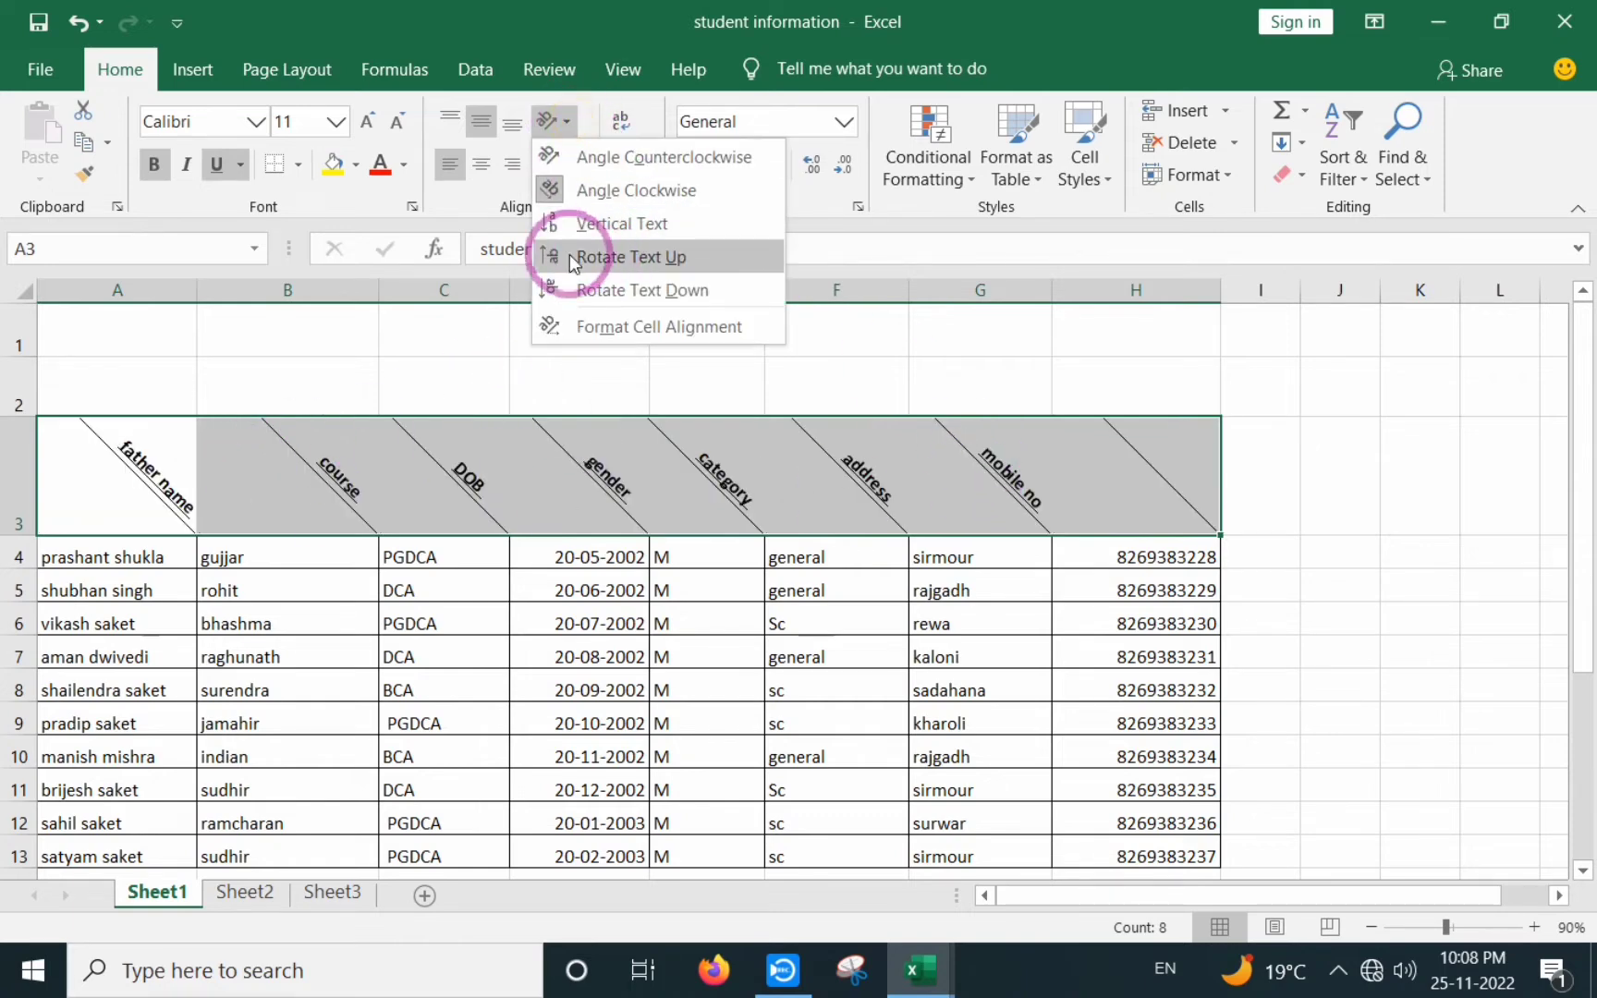
pyautogui.click(644, 258)
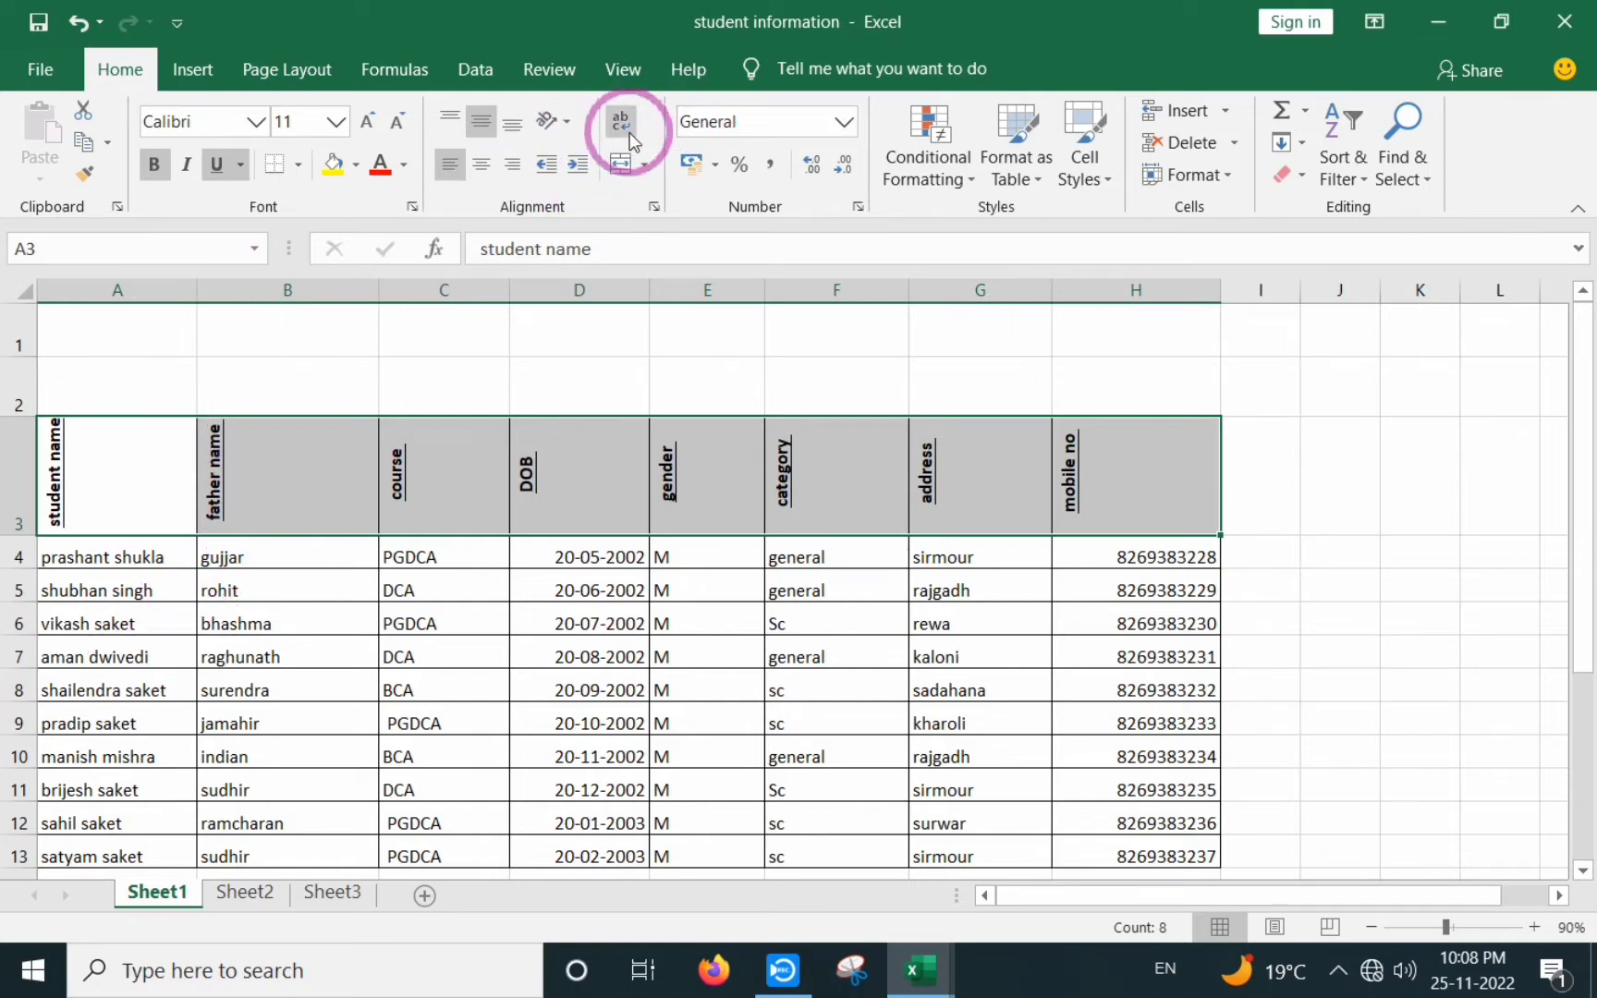
pyautogui.click(567, 125)
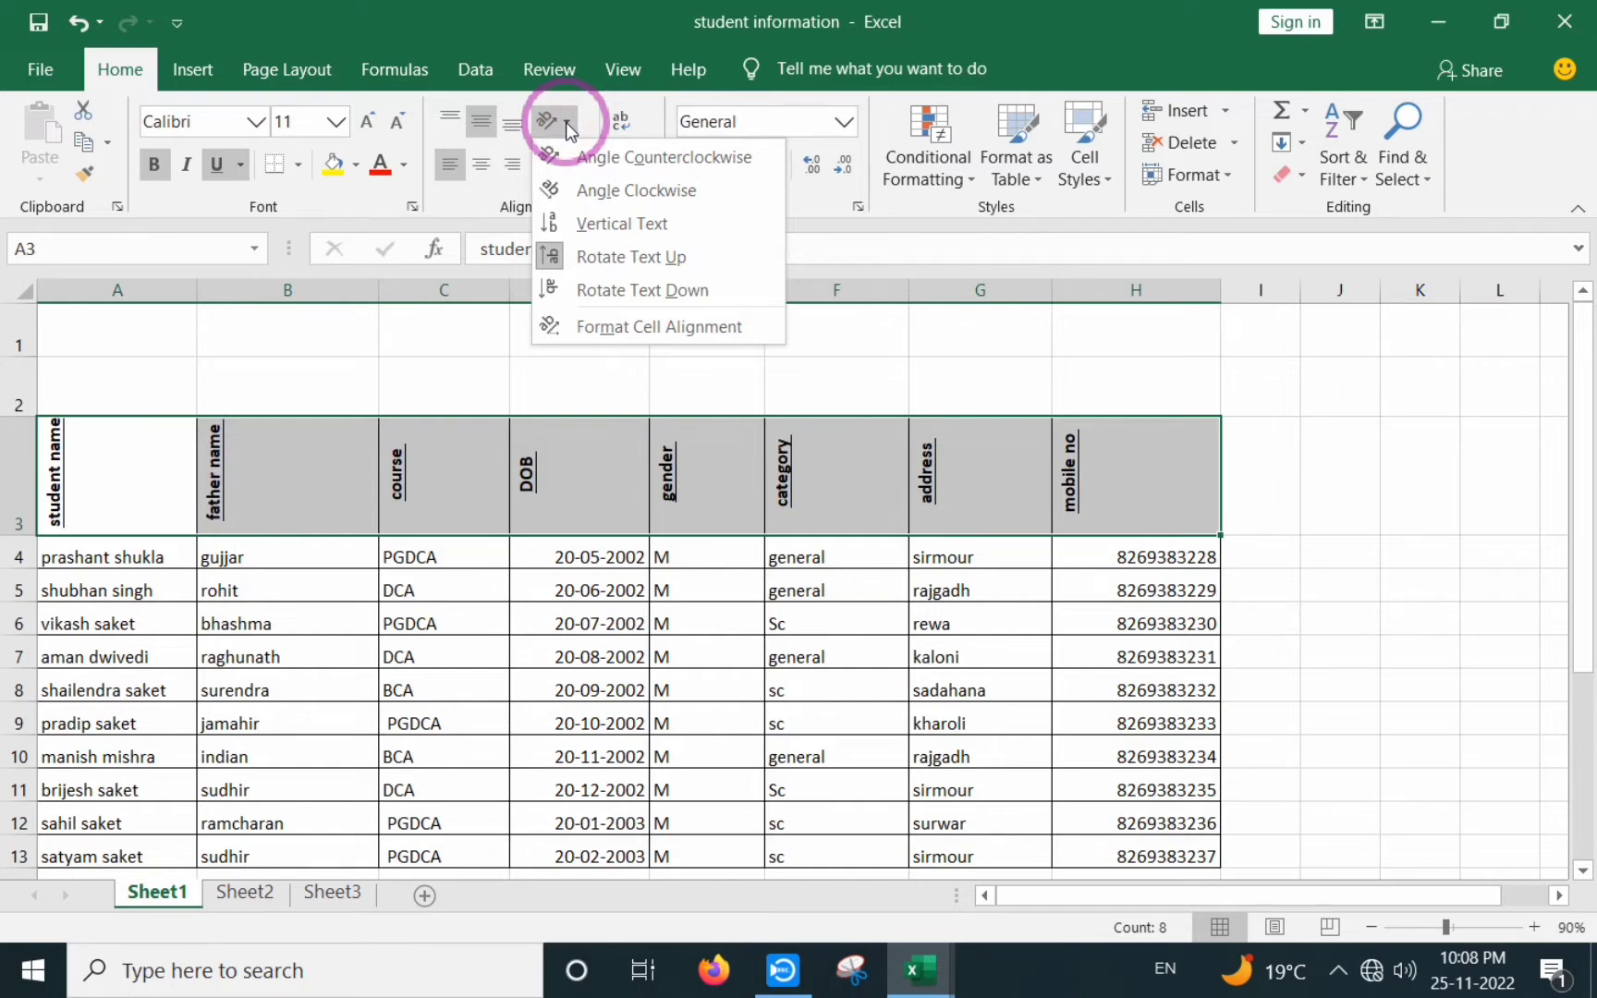
# - Set the header text orientation to 60 degrees in Format Cells alignment
pyautogui.click(694, 326)
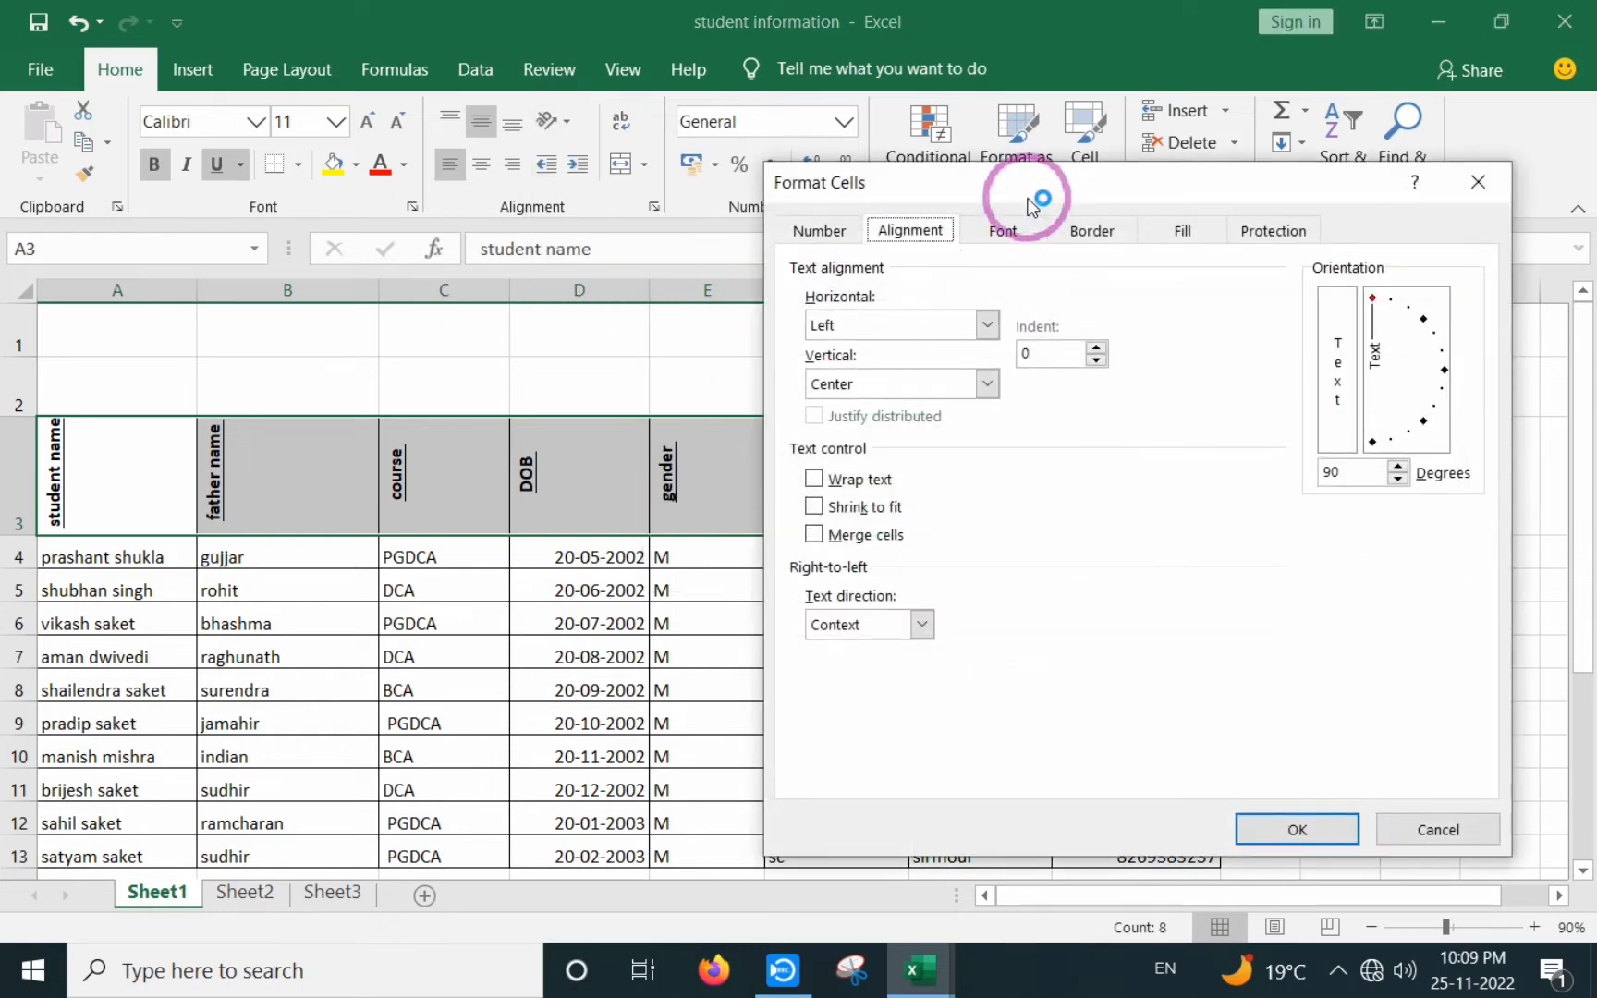
pyautogui.moveTo(1026, 199); pyautogui.dragTo(711, 164)
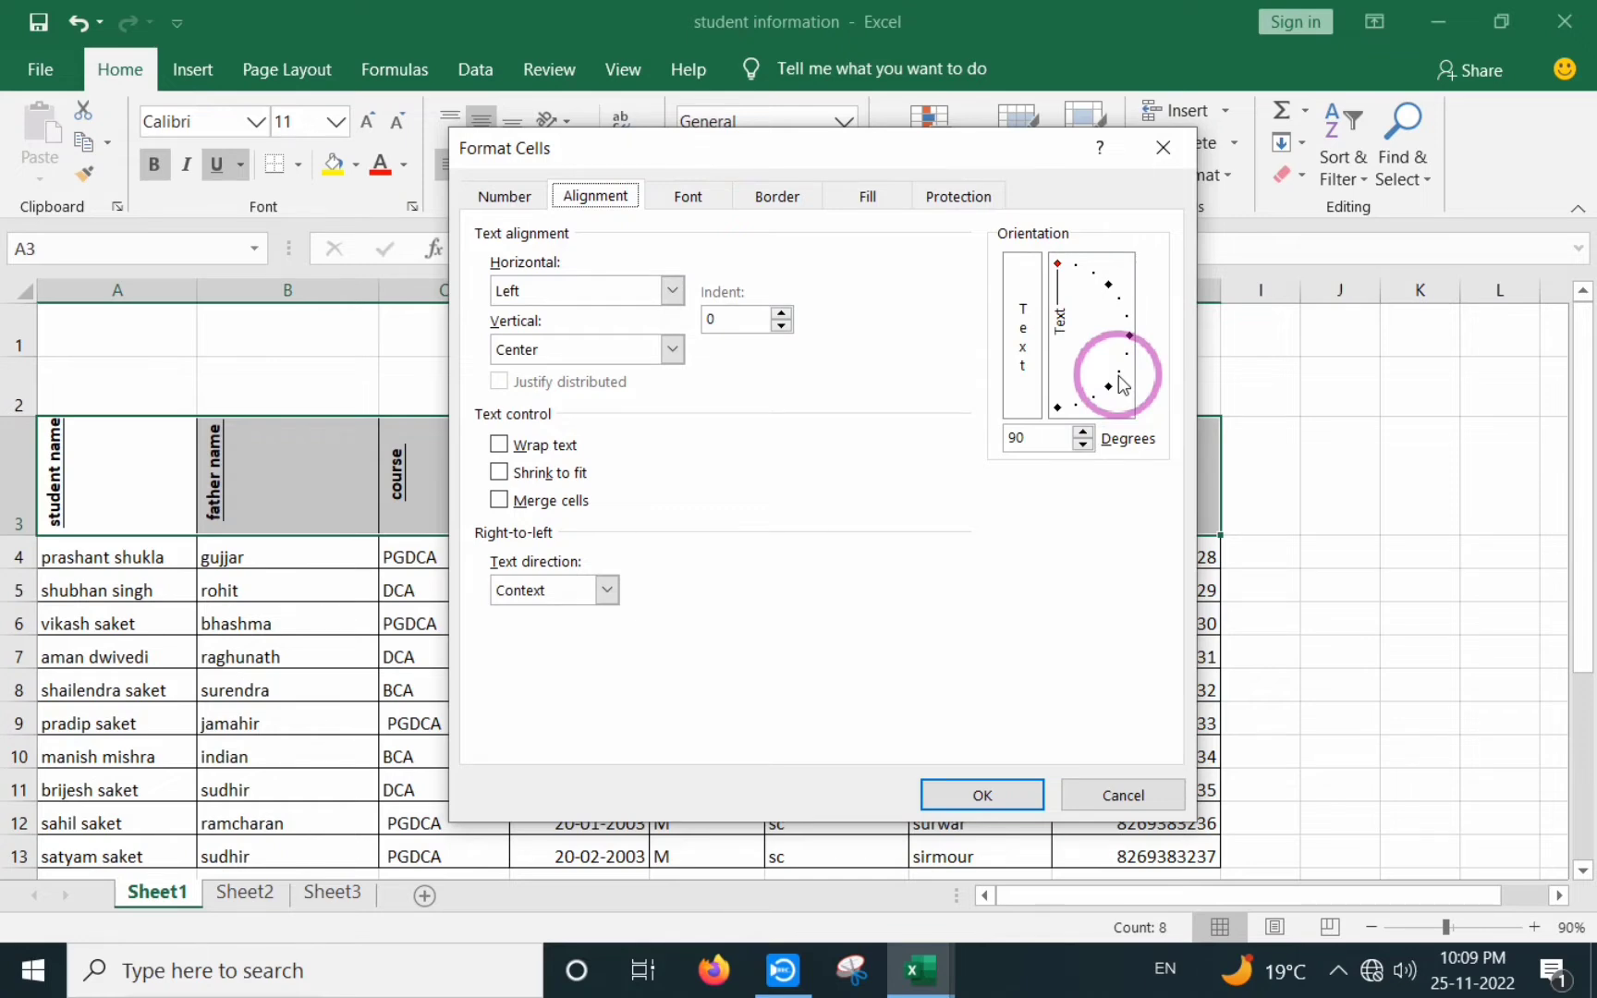
pyautogui.moveTo(1122, 383); pyautogui.dragTo(1124, 310)
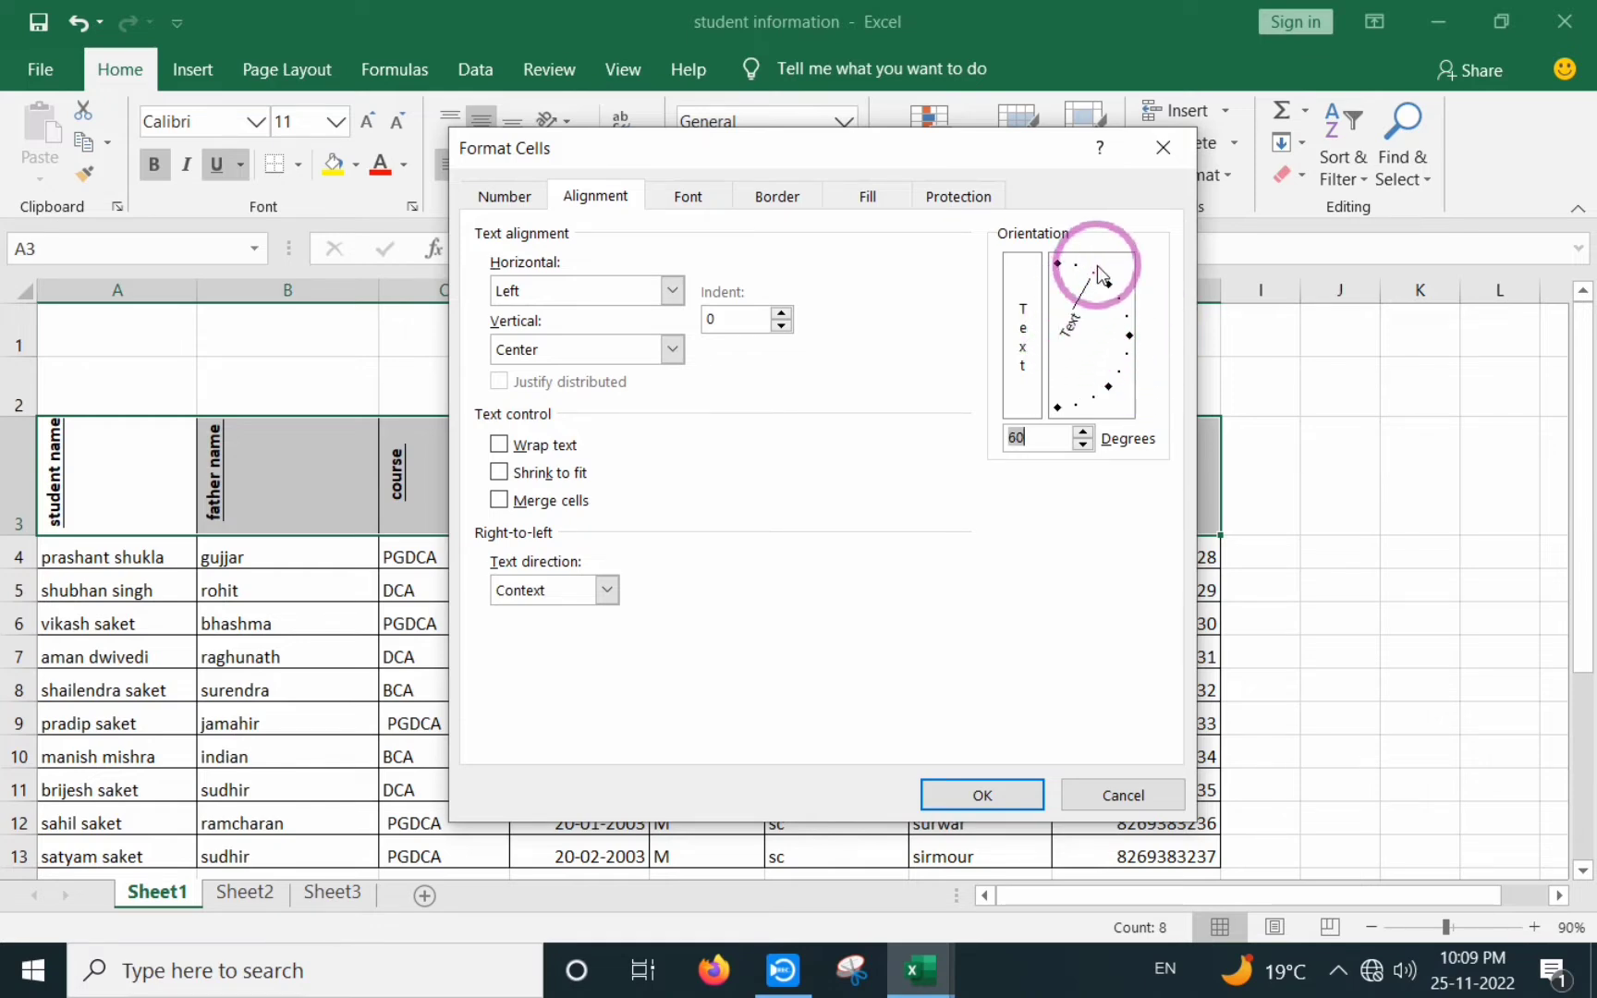
pyautogui.click(1099, 270)
pyautogui.click(961, 795)
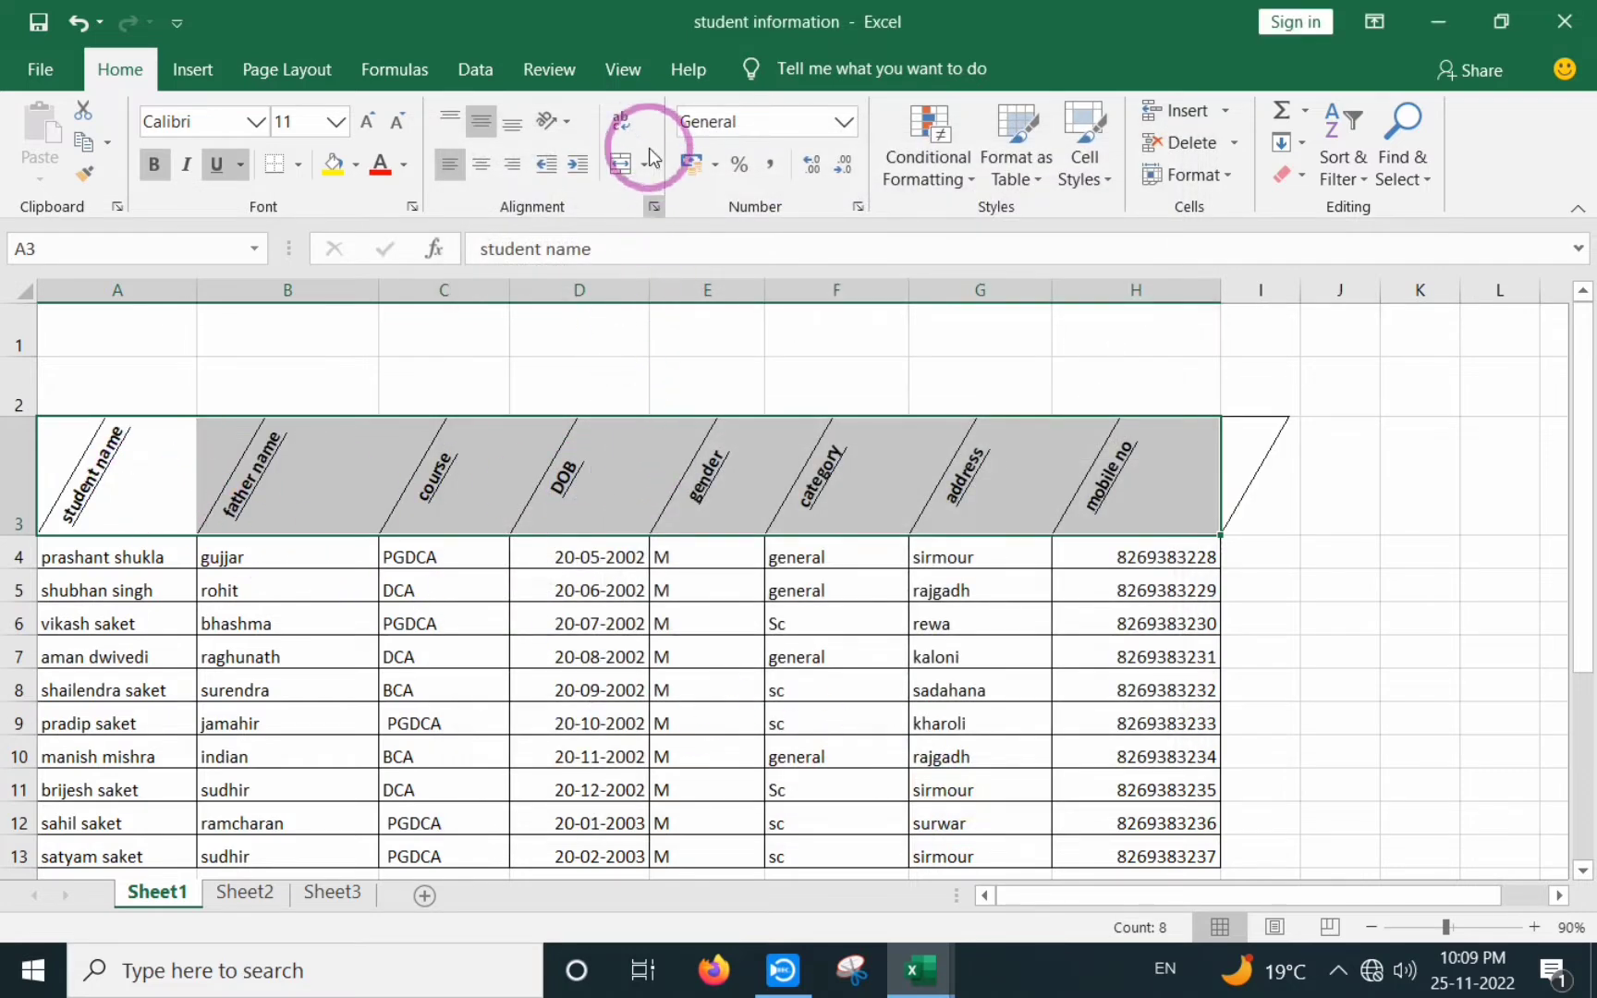
# - Rotate the row 3 header text to -30 degrees in Format Cells alignment
pyautogui.click(559, 122)
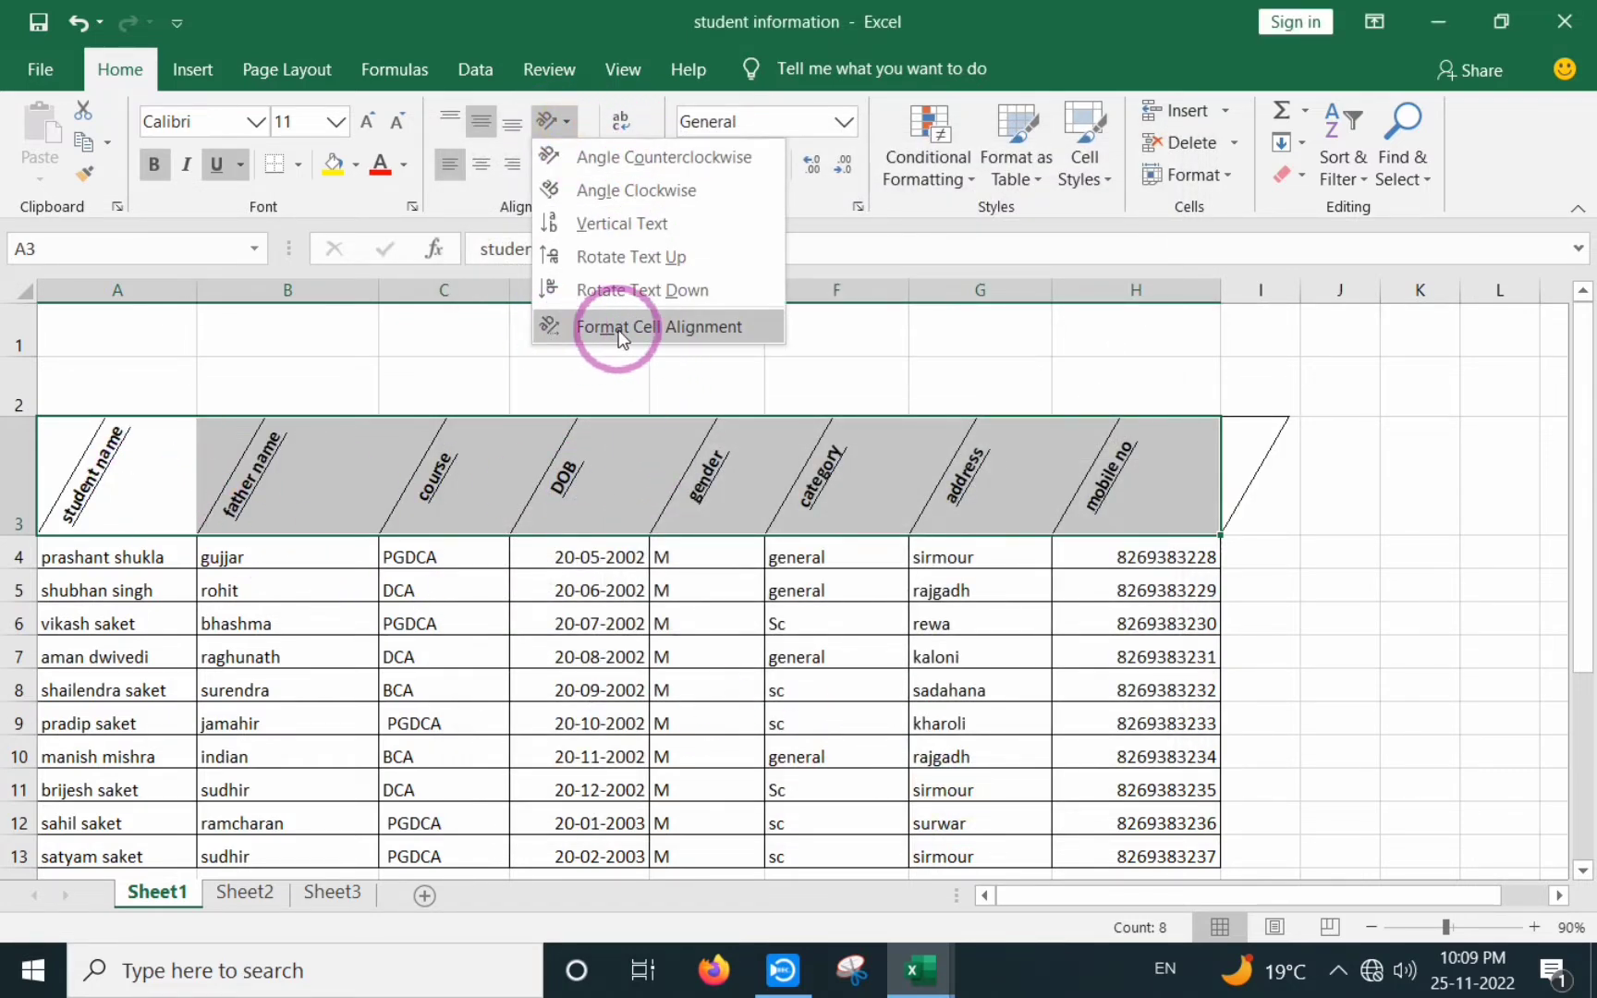
pyautogui.click(657, 325)
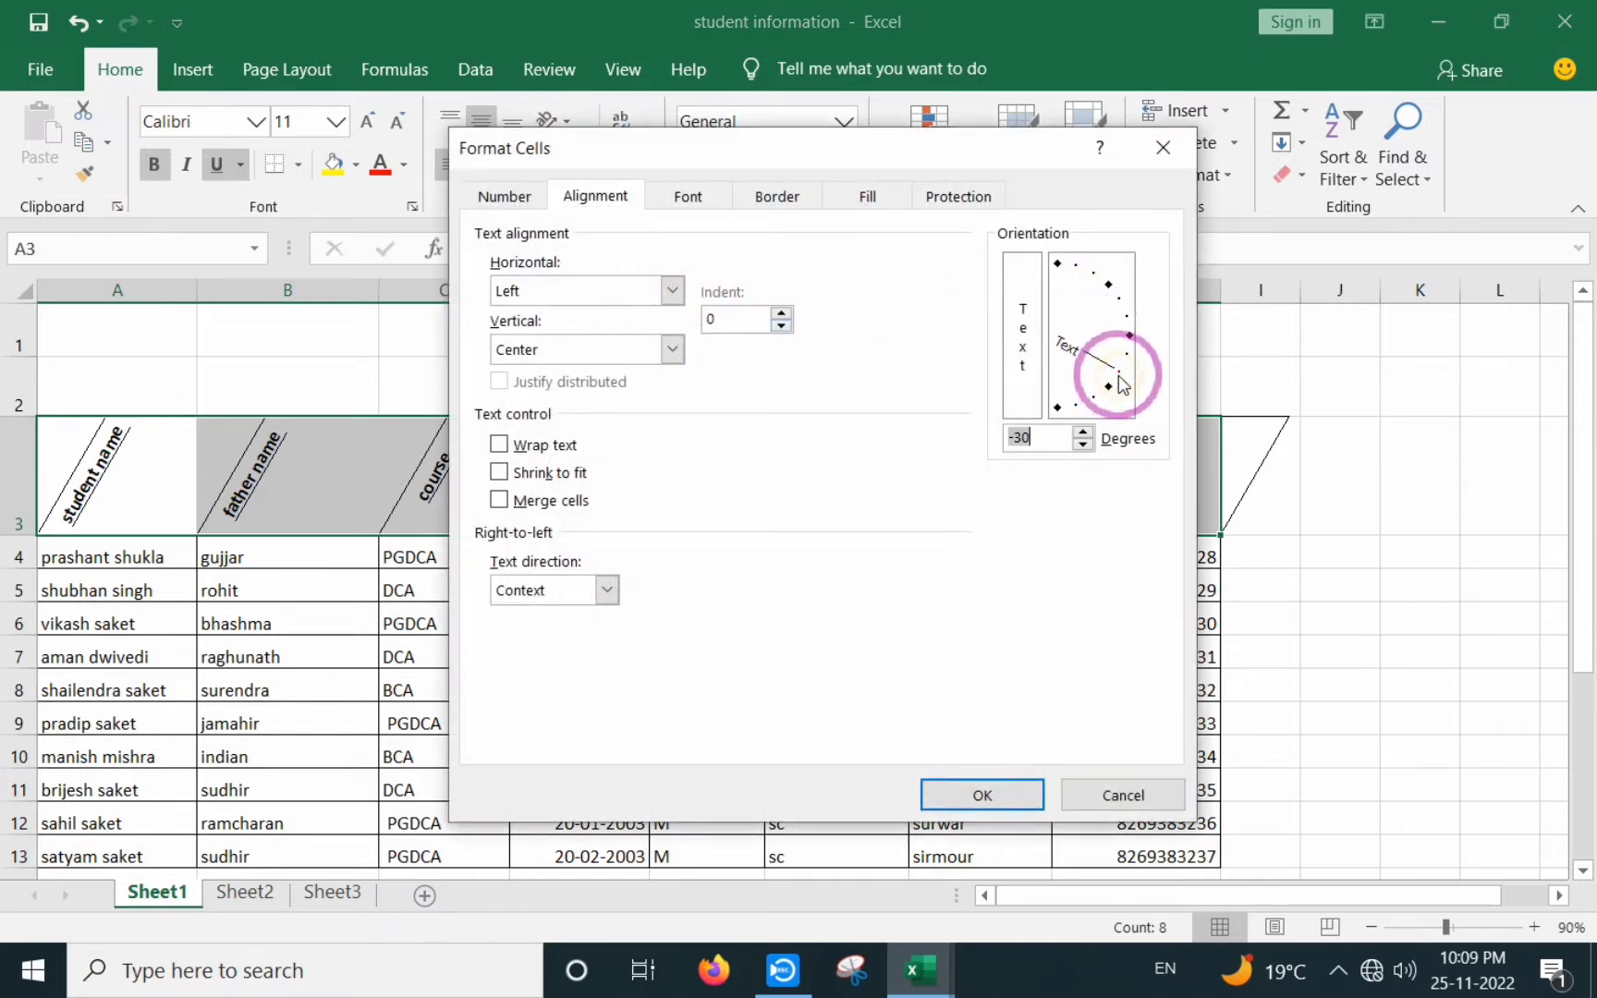
pyautogui.click(1118, 375)
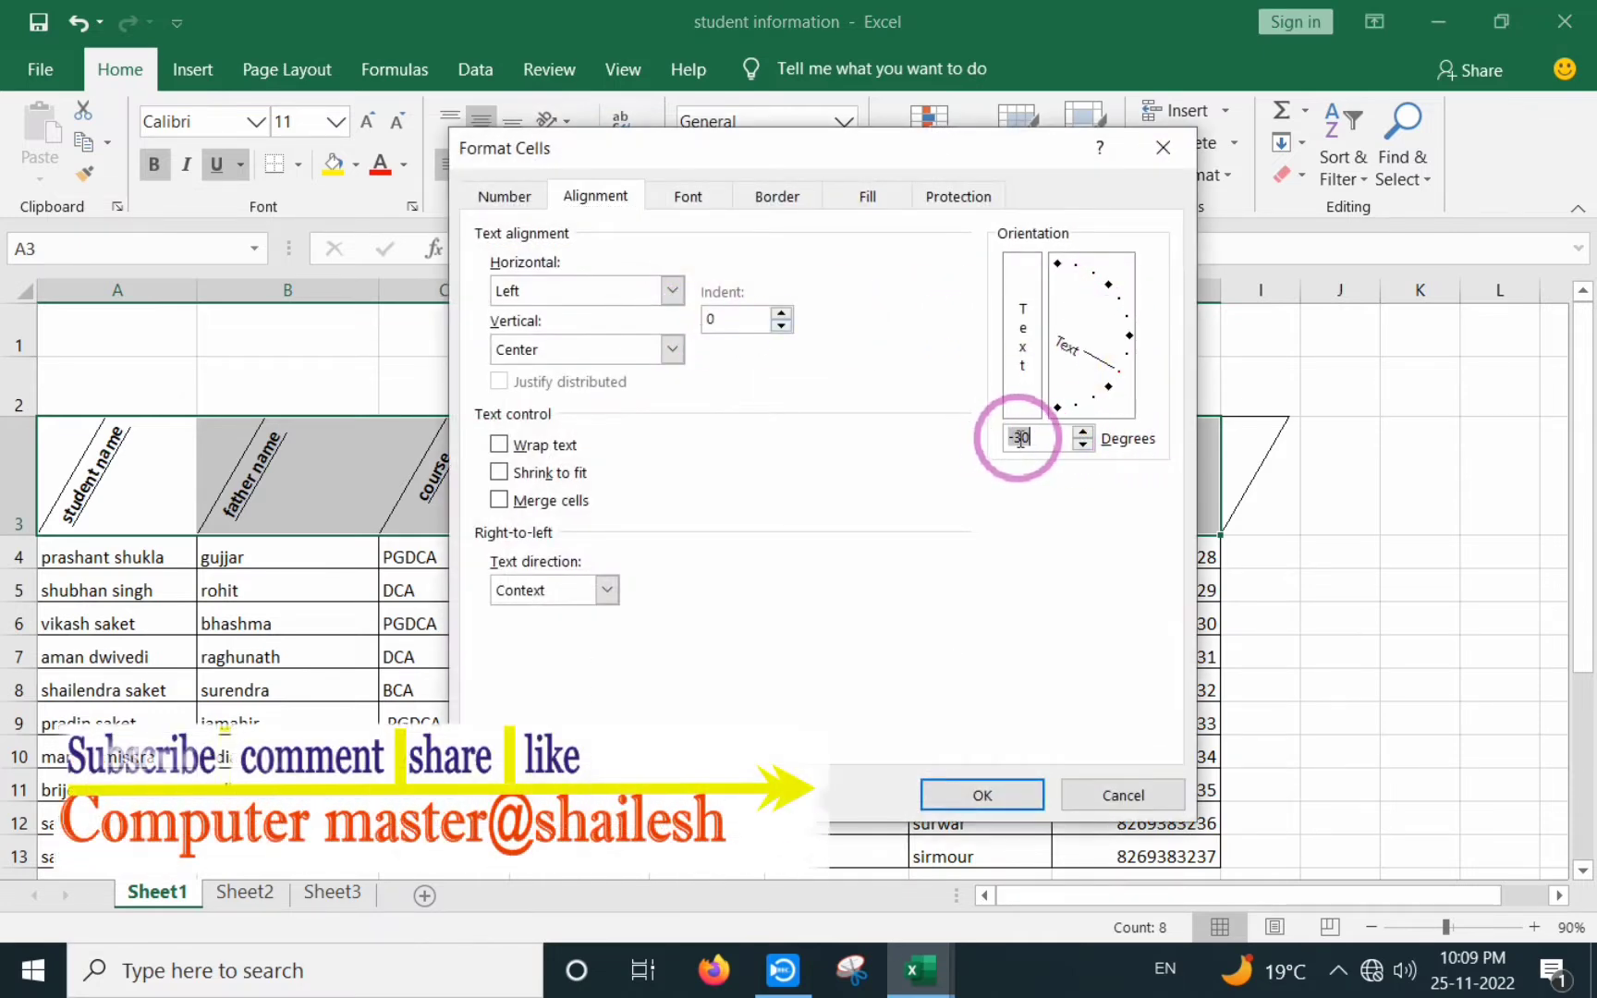
pyautogui.click(998, 787)
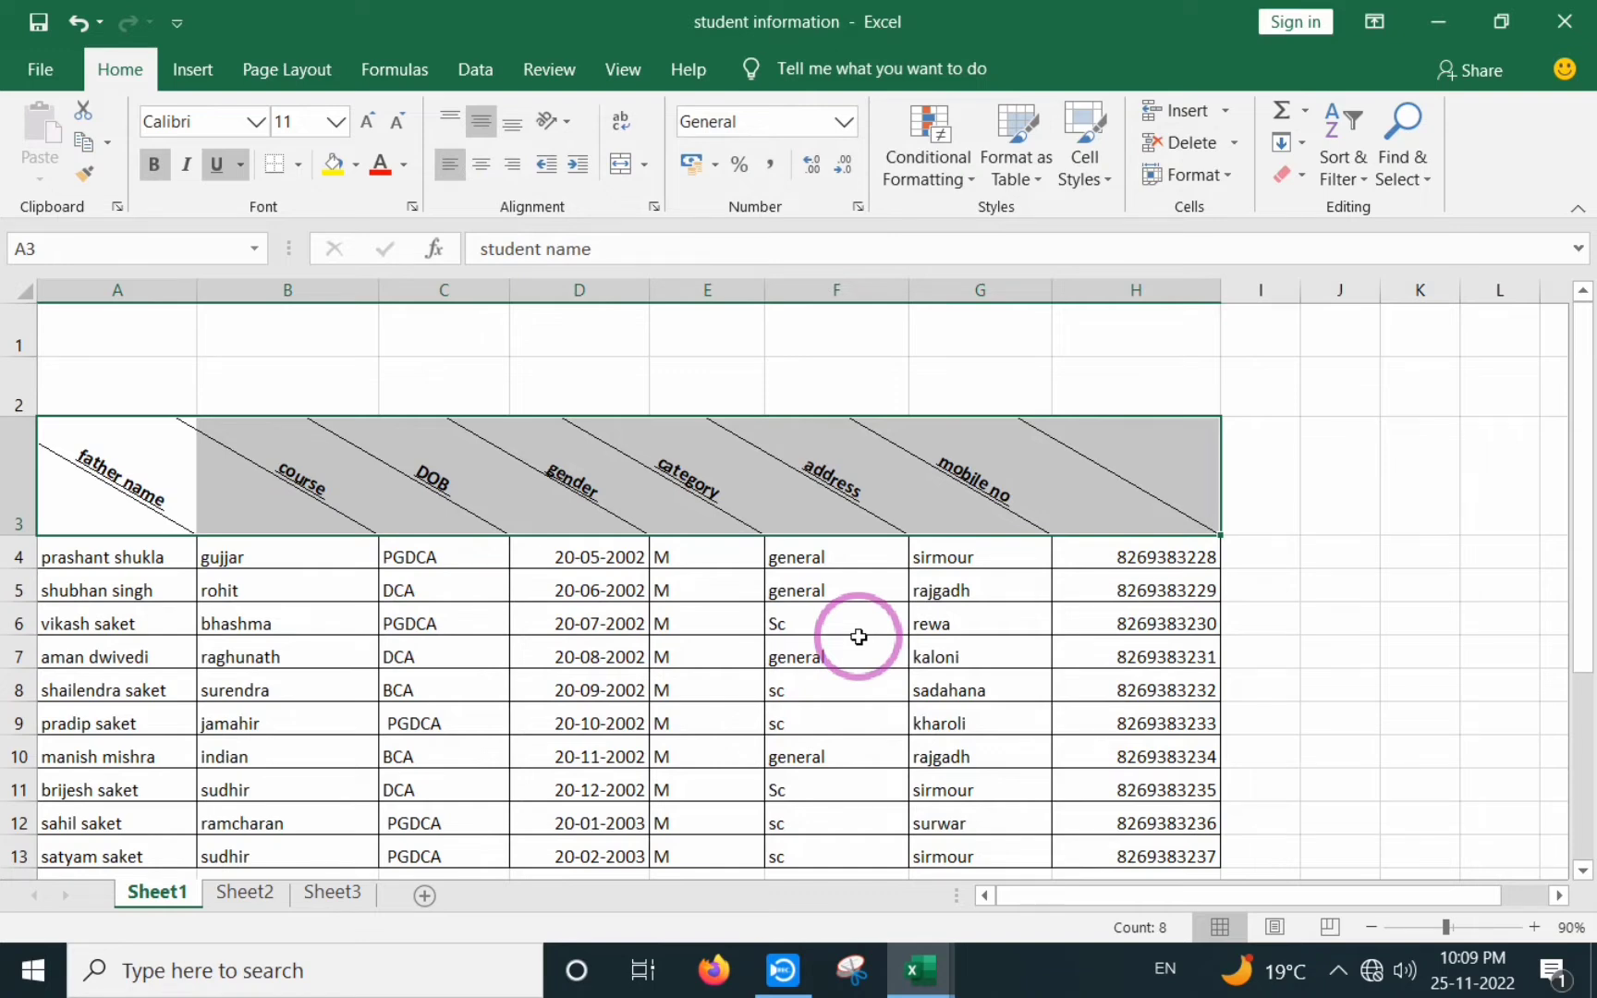
# - Reset the row 3 header orientation to 0 degrees so the headers read horizontally
pyautogui.click(566, 119)
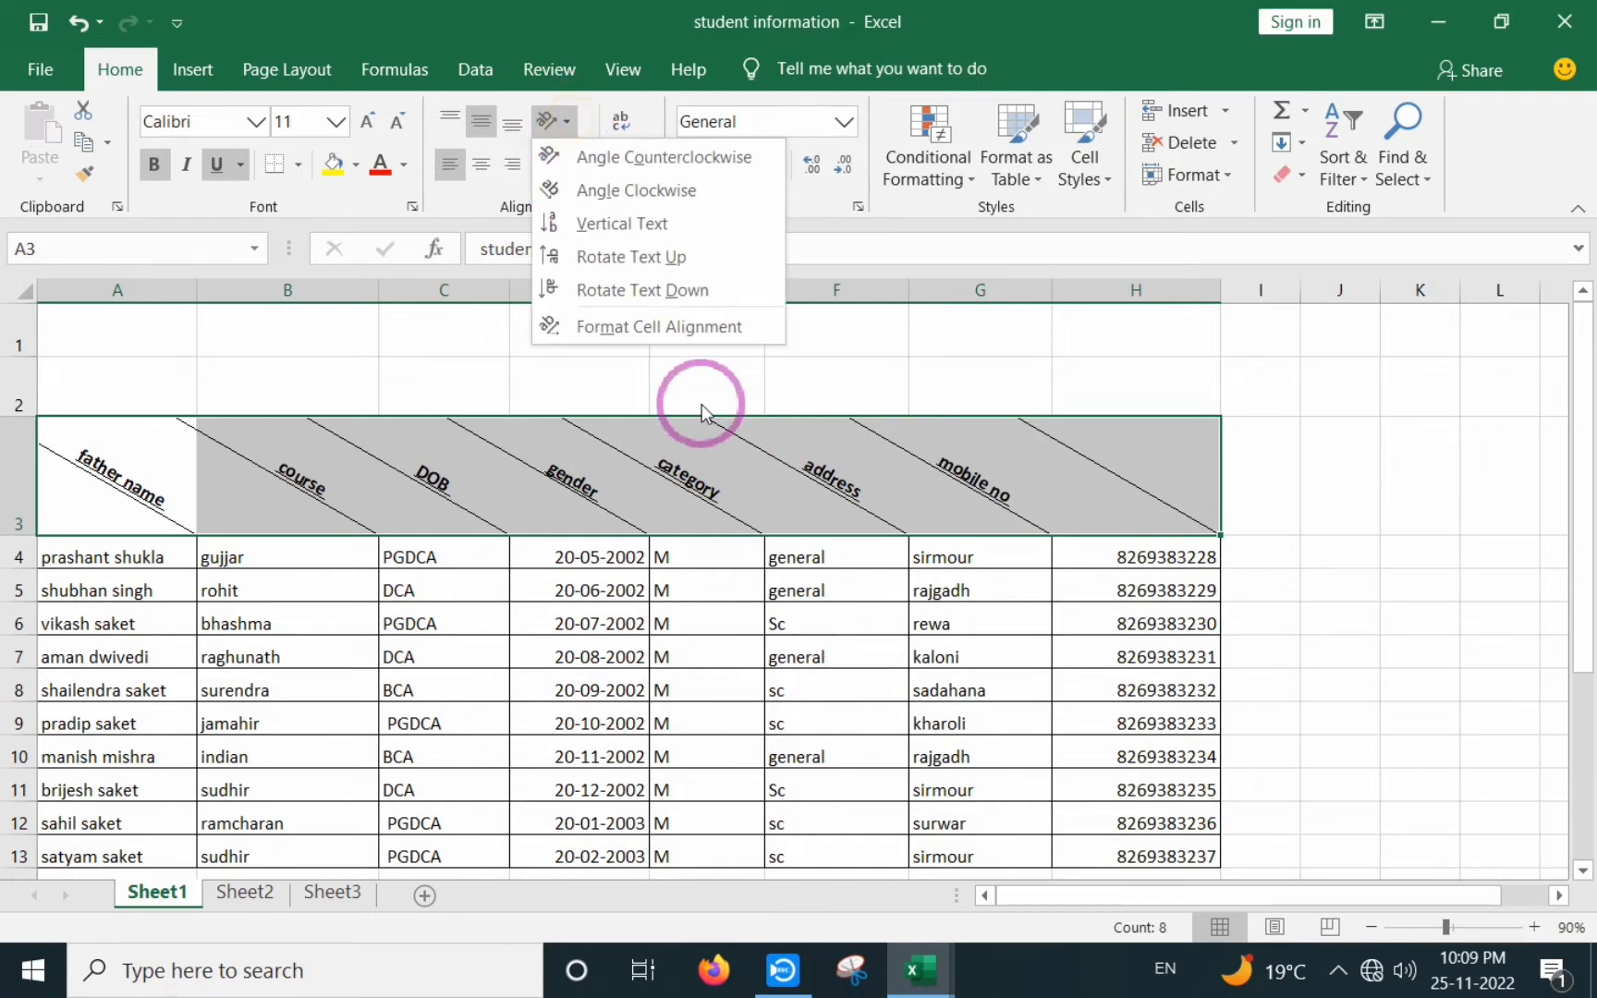
pyautogui.click(647, 333)
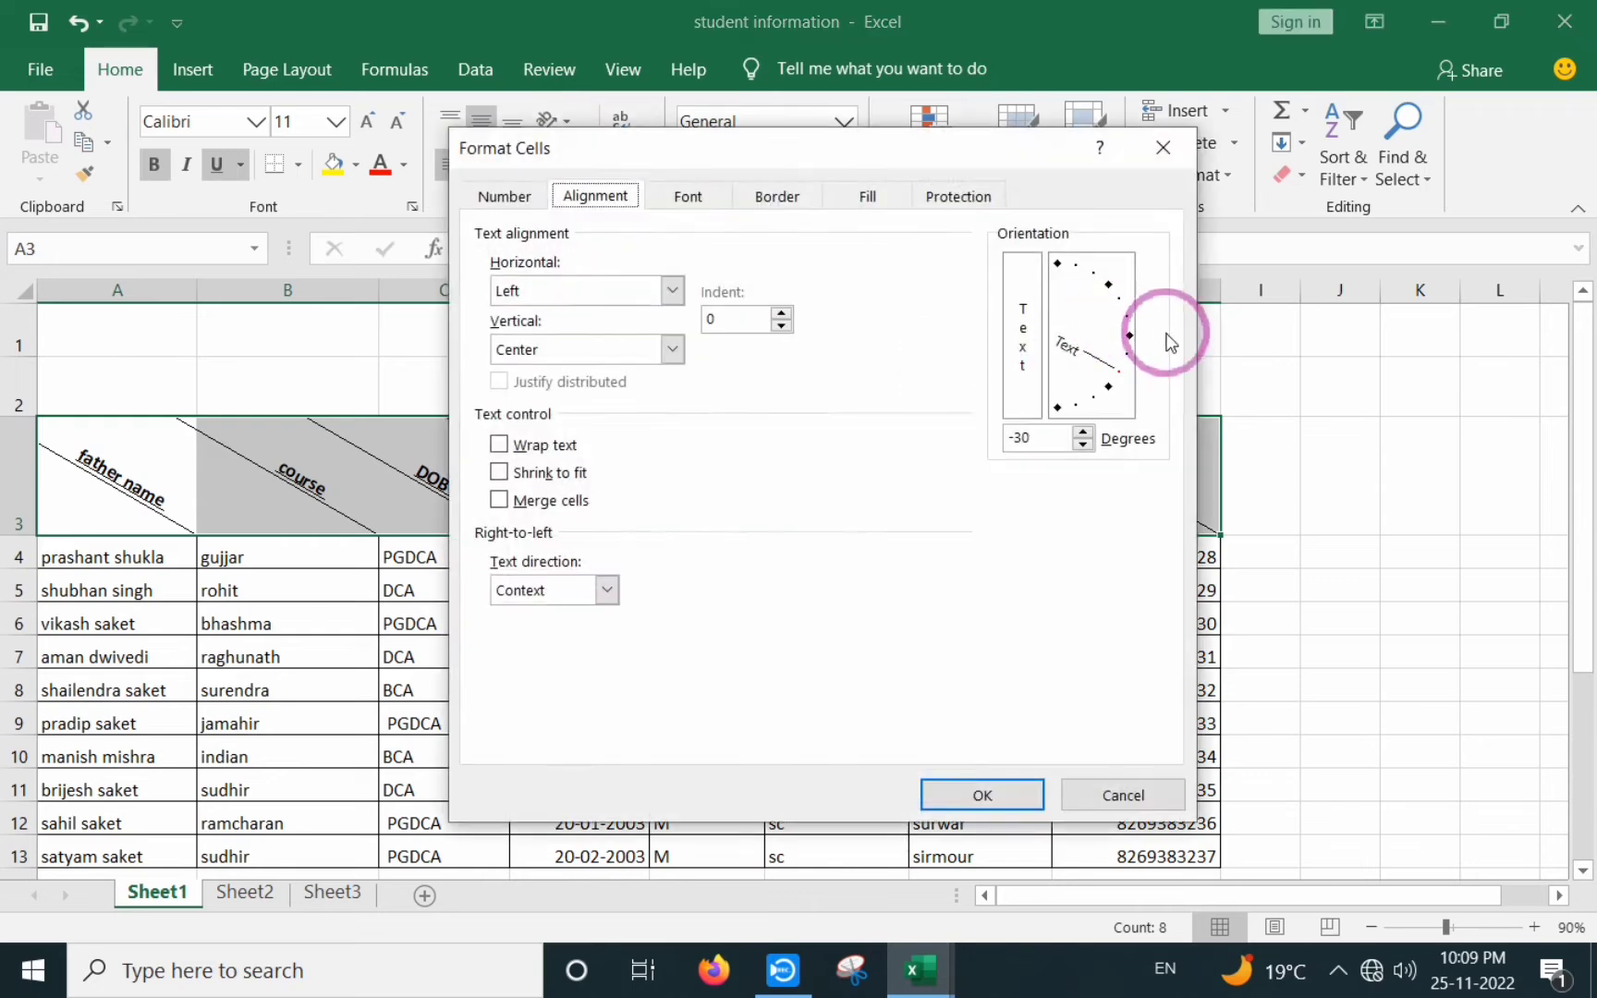
pyautogui.click(1128, 340)
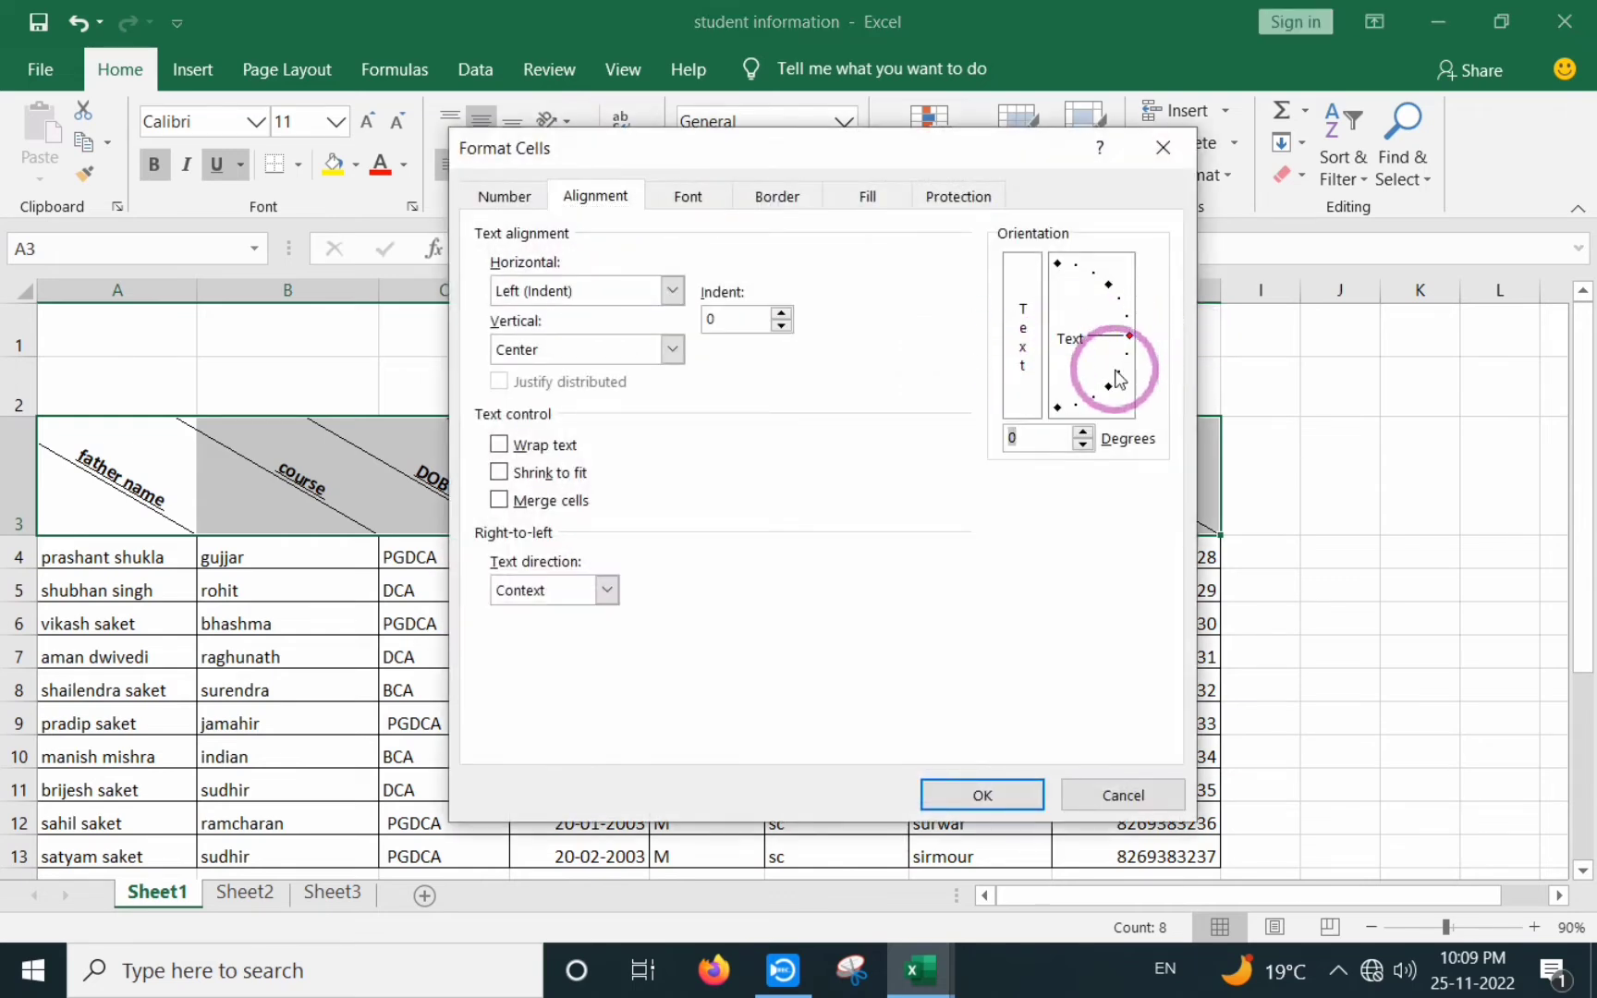
pyautogui.moveTo(1030, 439); pyautogui.dragTo(997, 439)
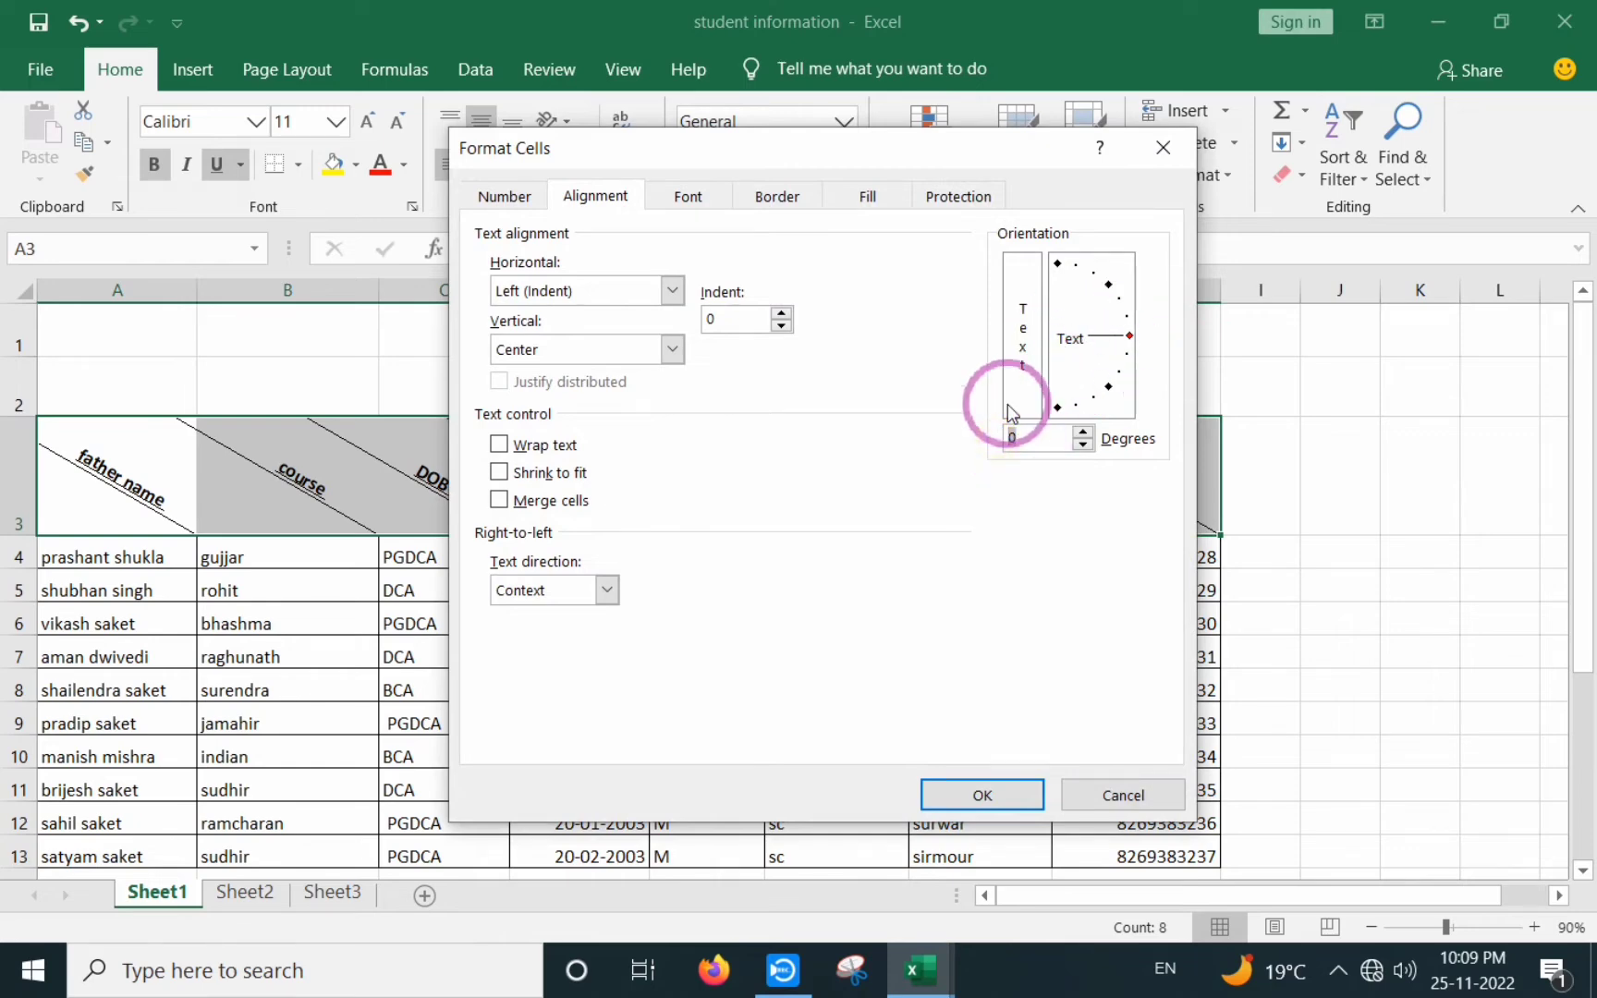
pyautogui.click(982, 793)
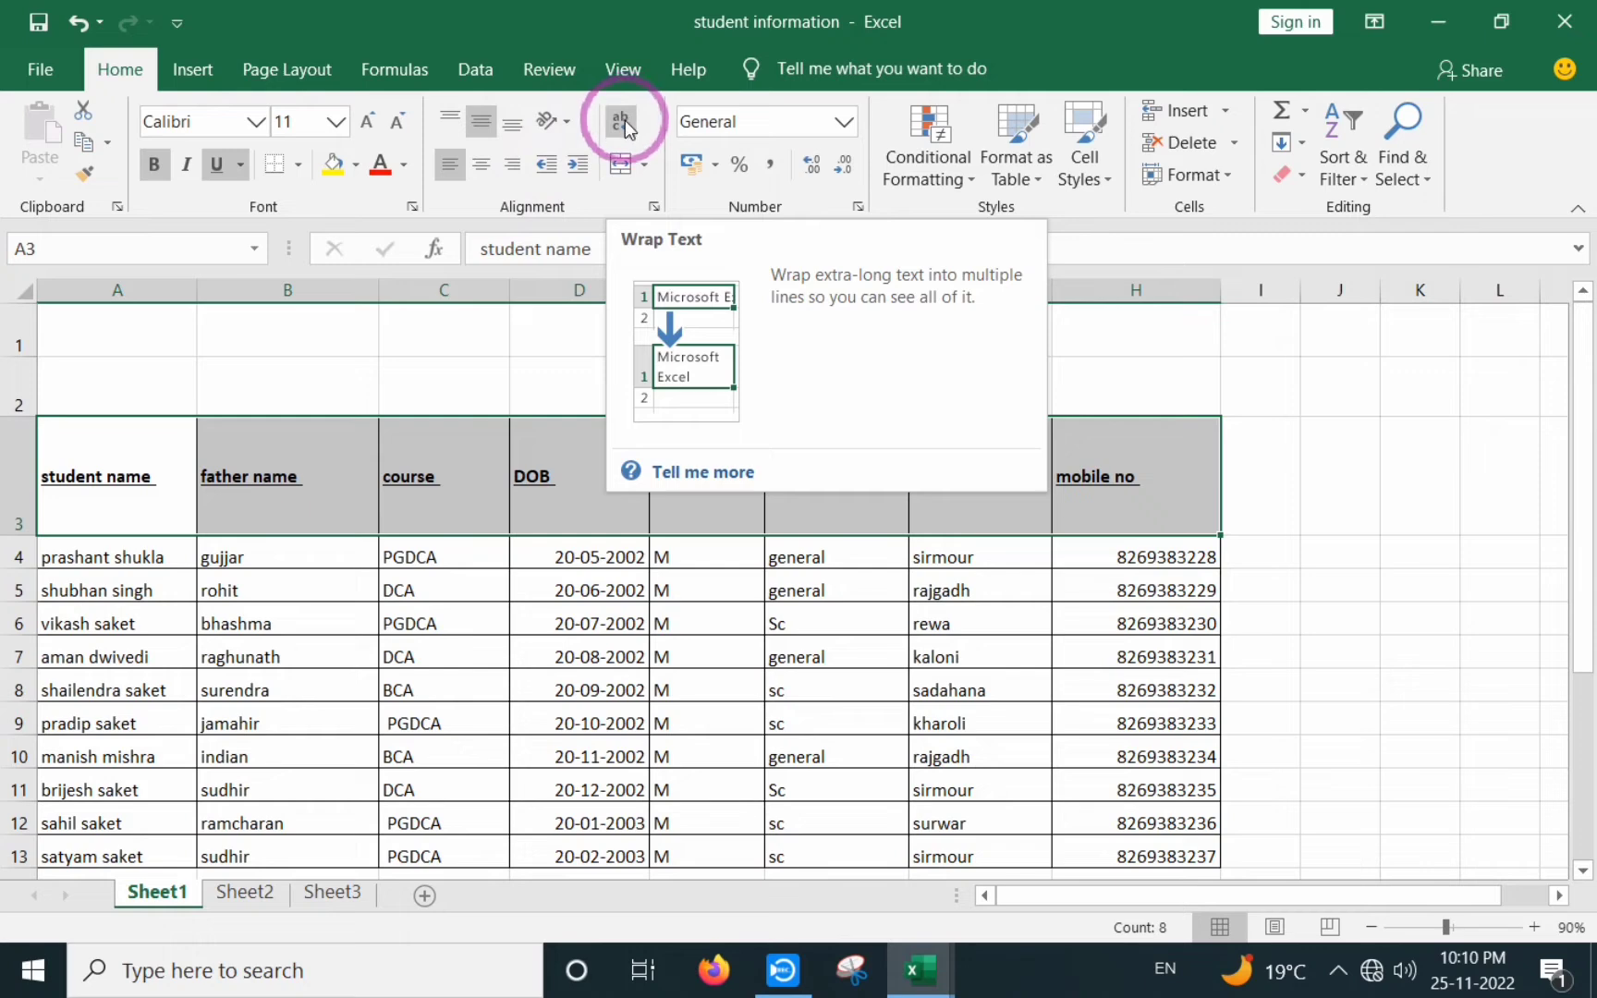
pyautogui.click(625, 120)
pyautogui.click(620, 125)
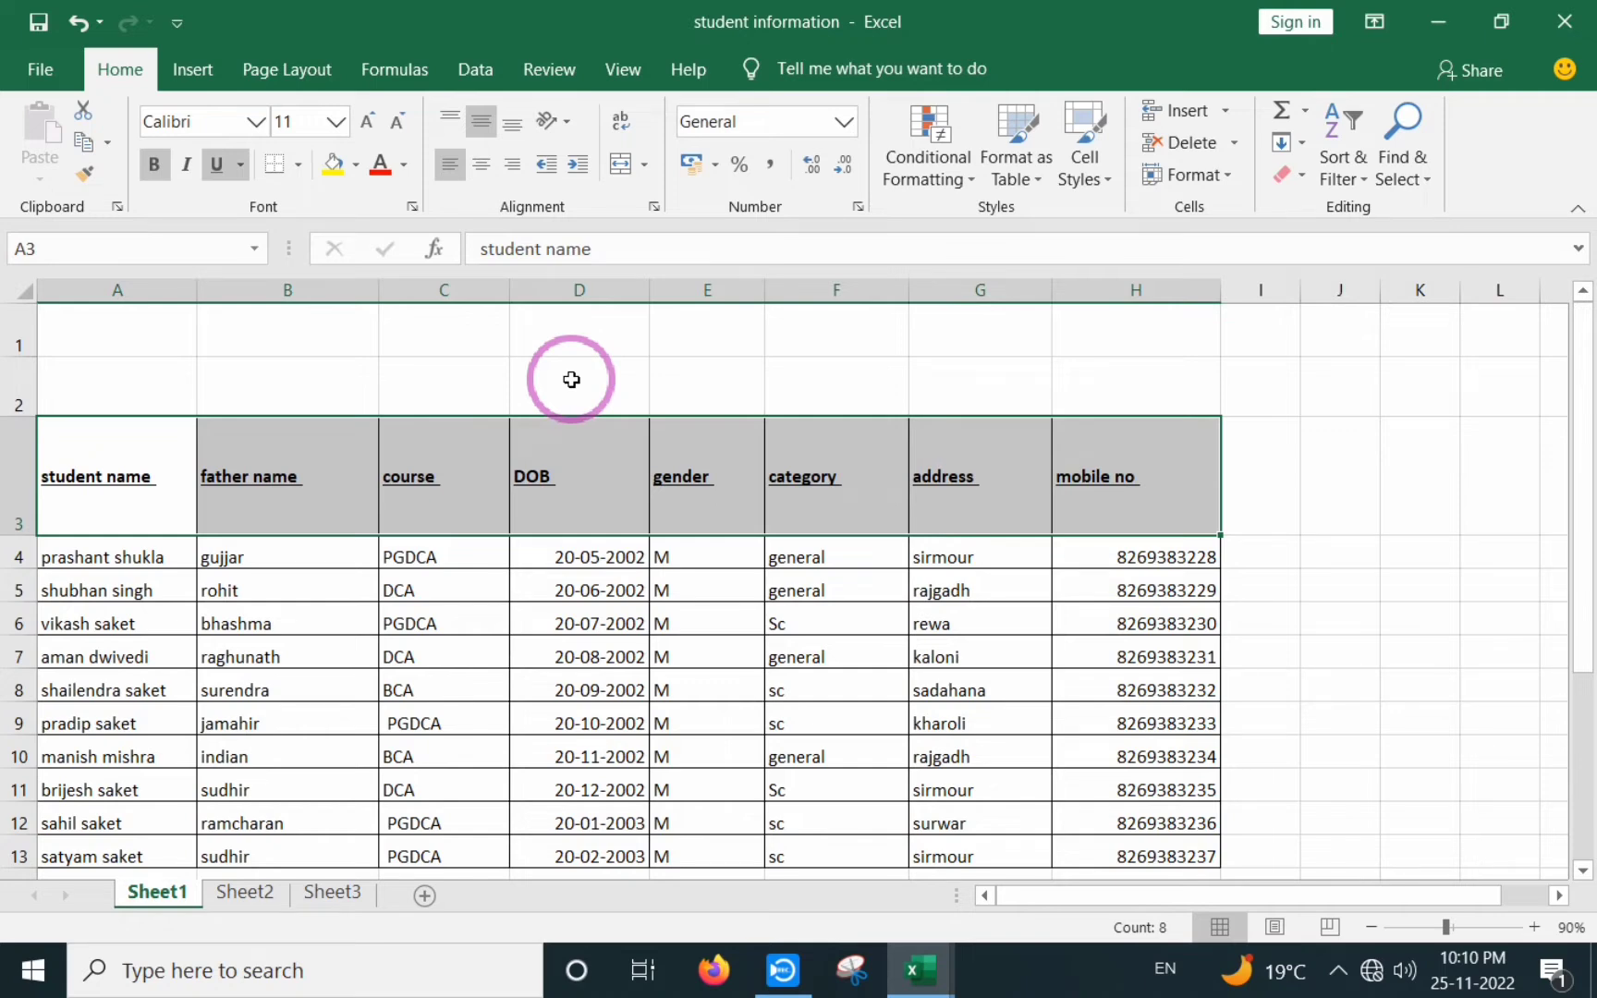
pyautogui.click(1152, 422)
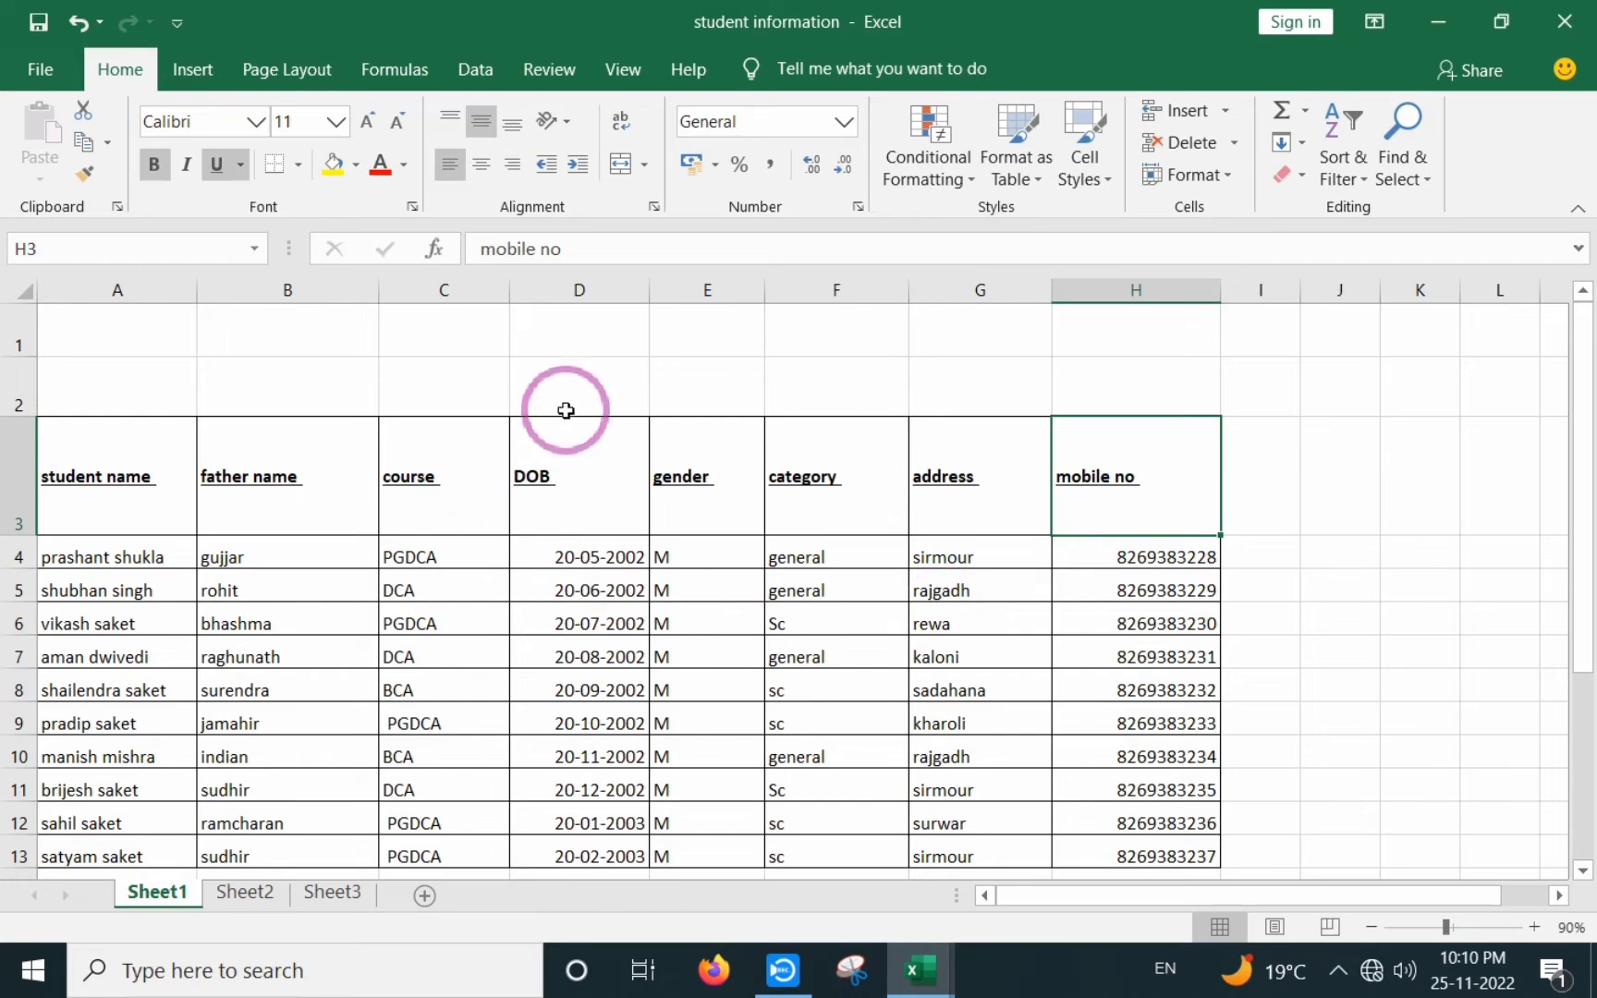
pyautogui.click(588, 328)
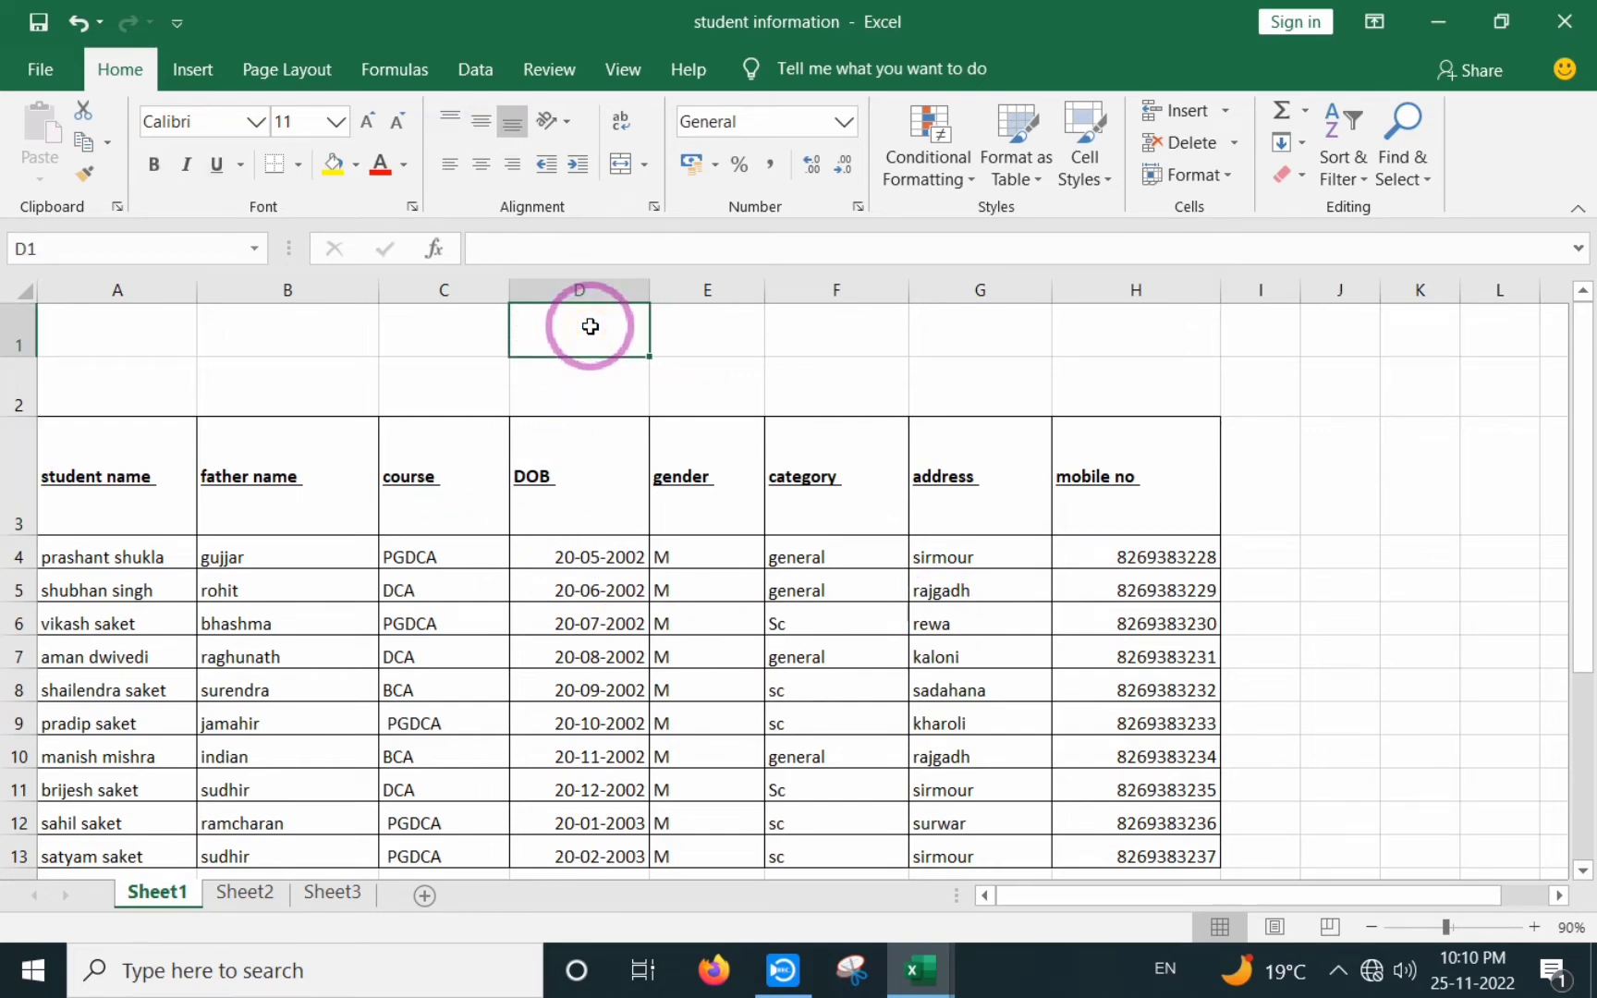
# - Type 's' in D1, then enter the institute's e-mail address in F1, fixing a typo
pyautogui.write('s')
pyautogui.moveTo(710, 419); pyautogui.dragTo(751, 347)
pyautogui.click(833, 320)
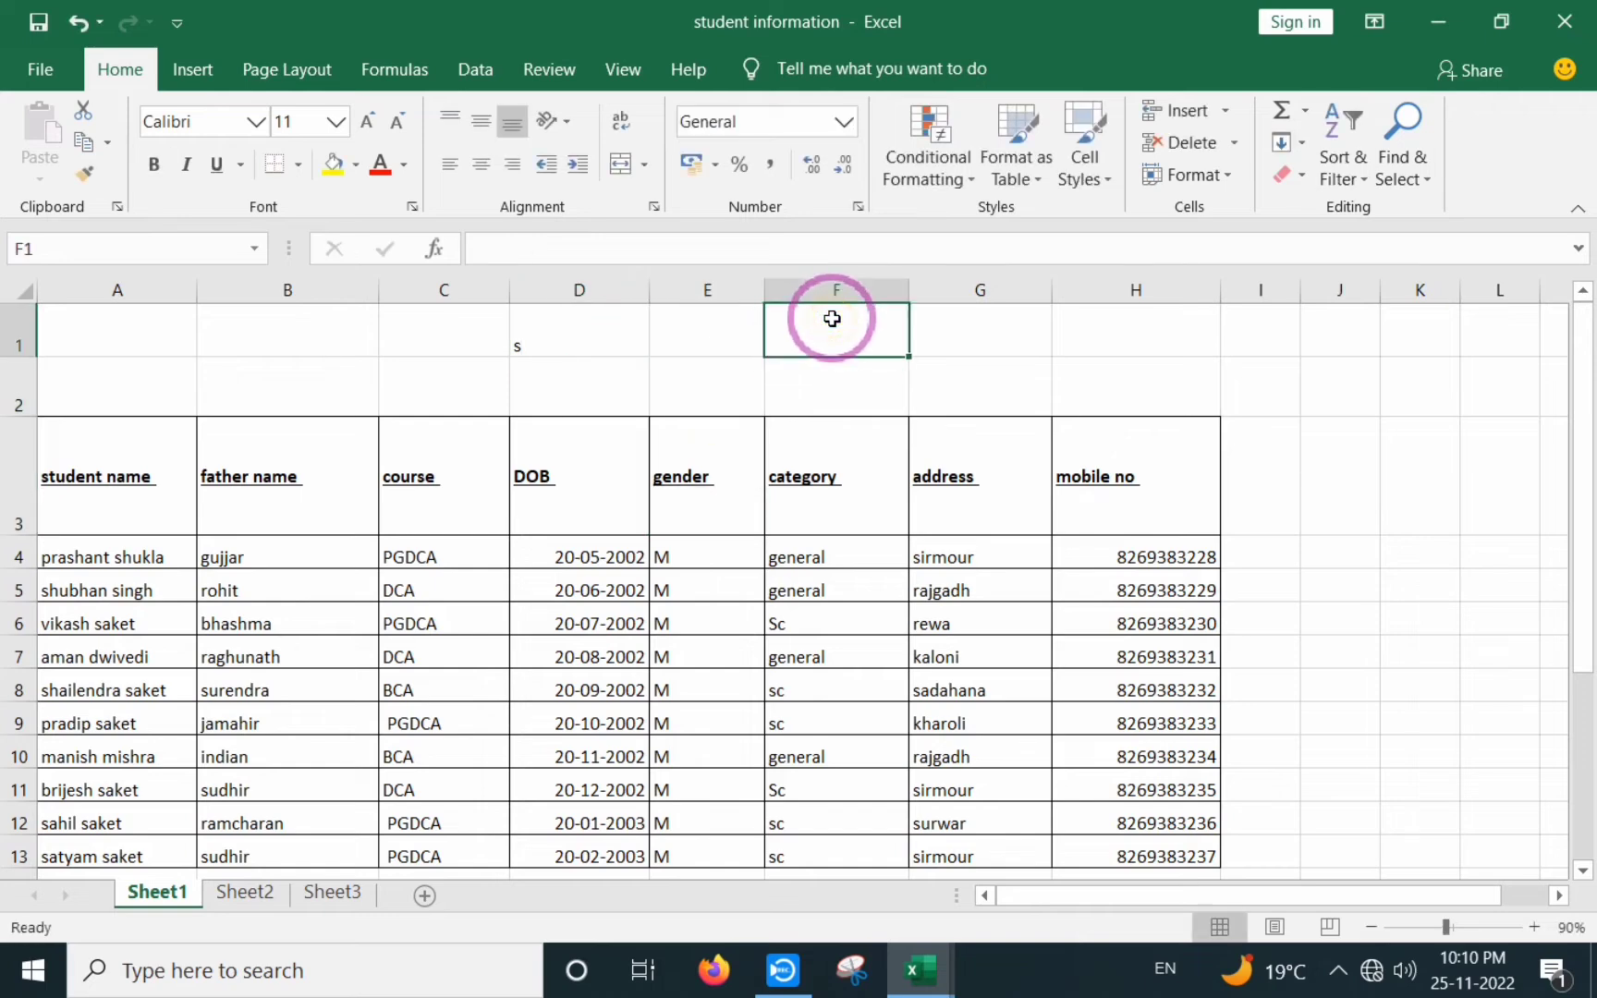
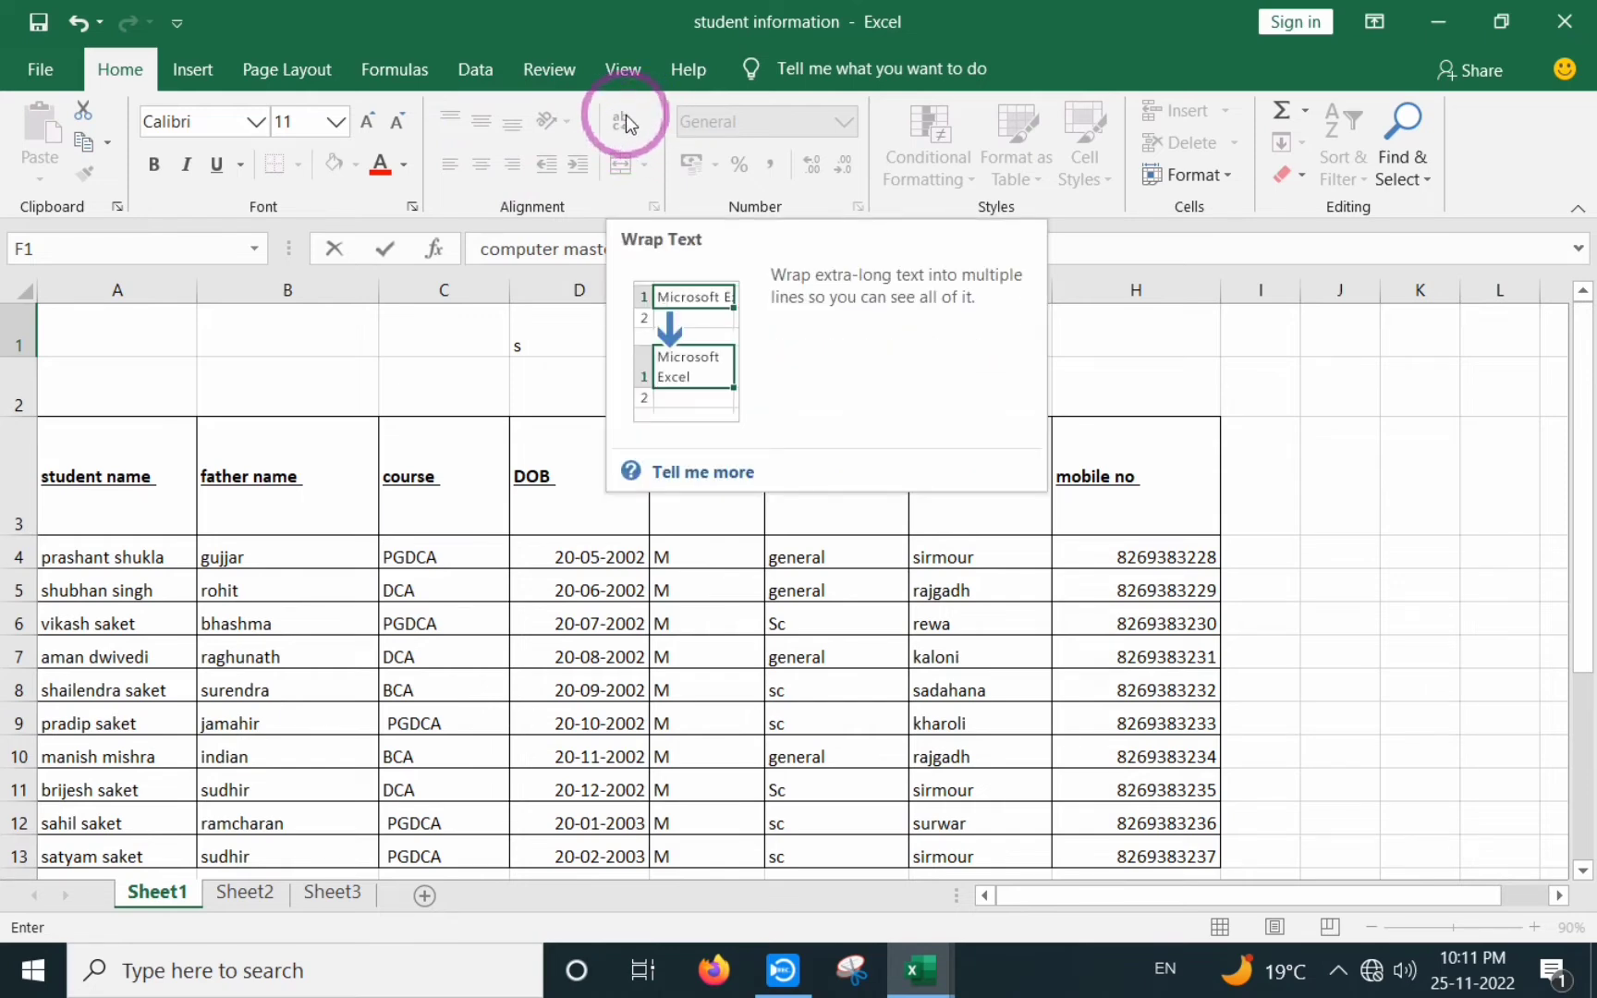
# - Commit the F1 entry and apply Wrap Text so it fits on two lines
pyautogui.click(1255, 392)
pyautogui.click(835, 327)
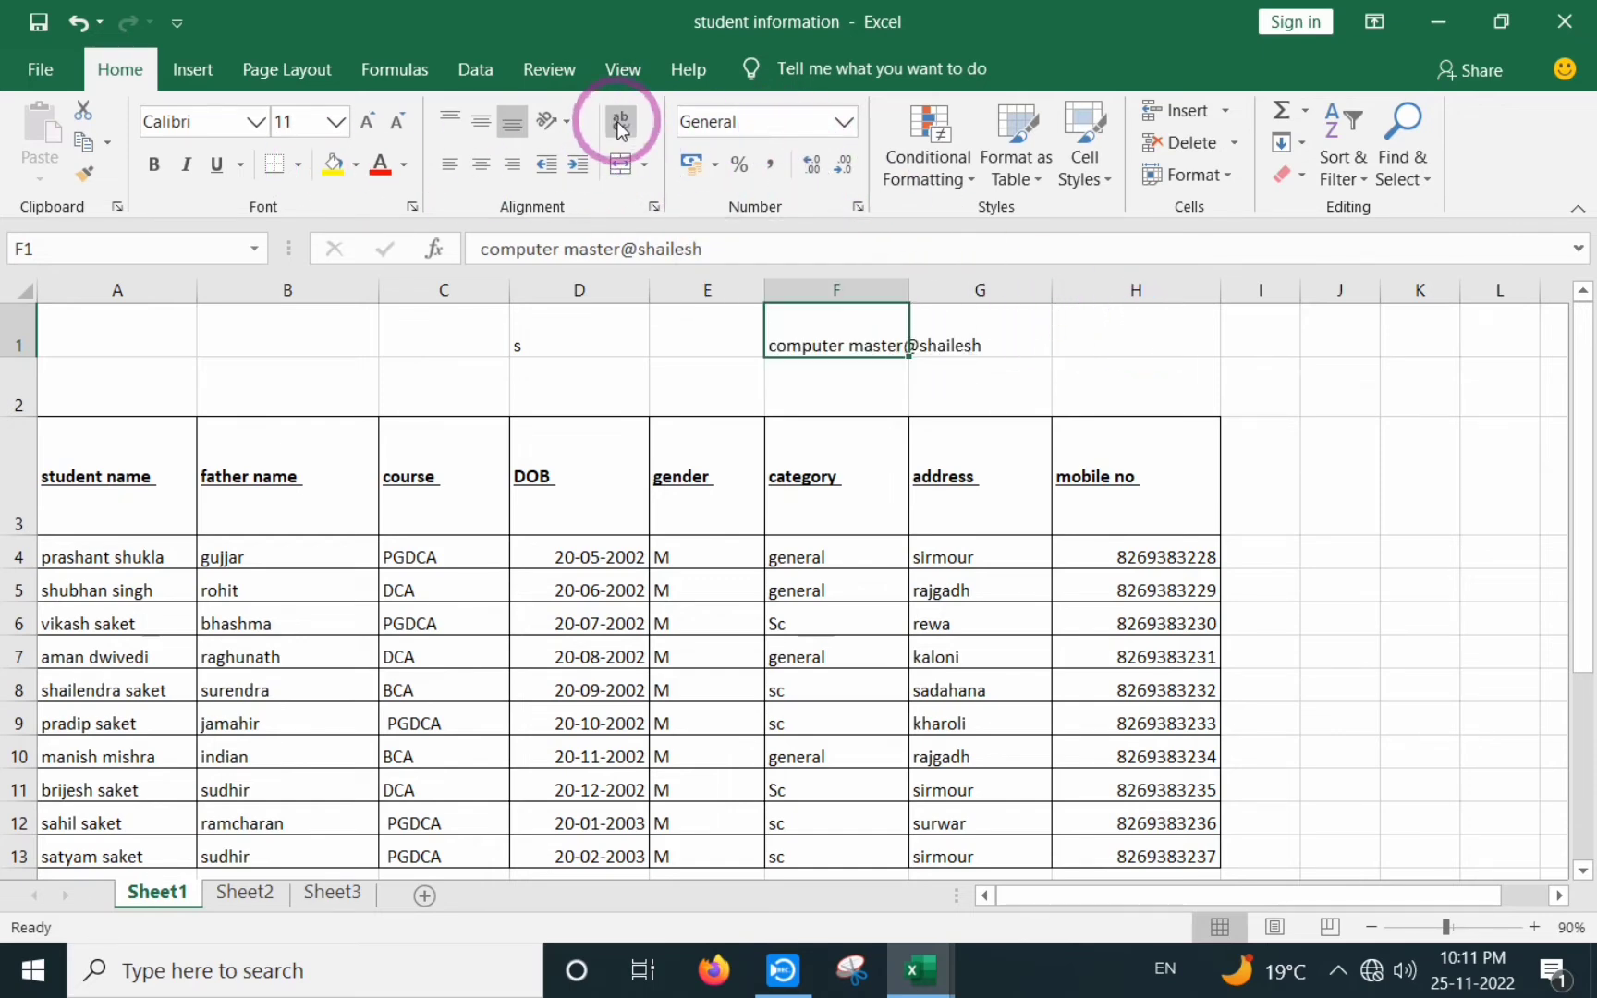
pyautogui.click(1331, 328)
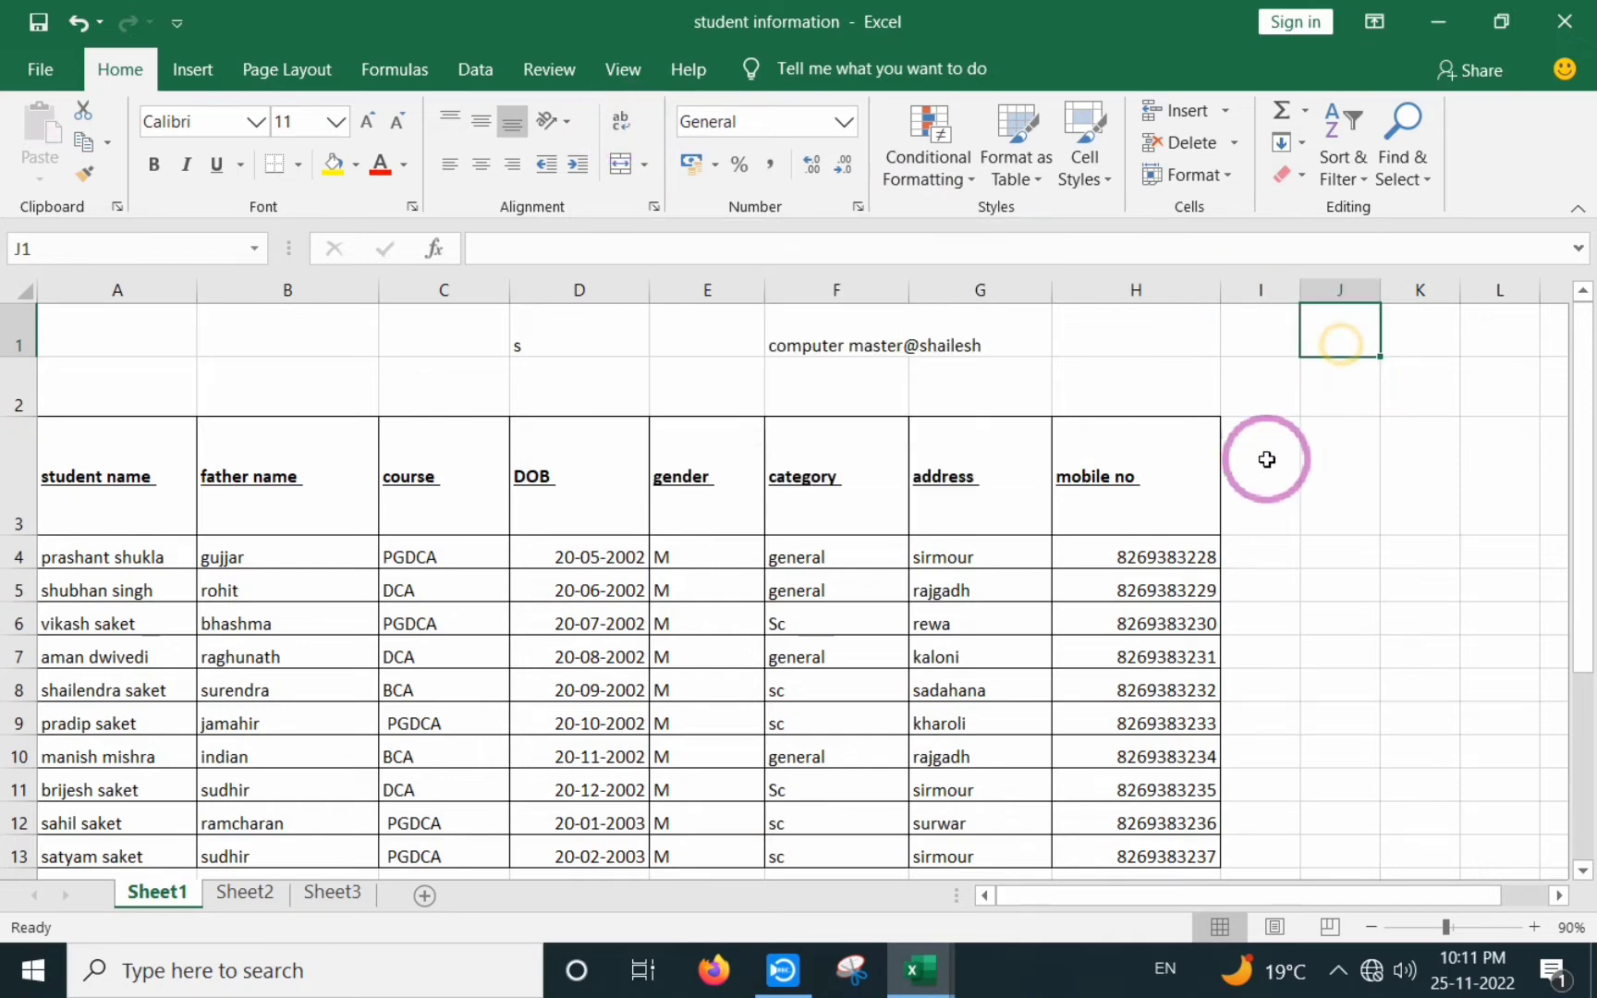
pyautogui.click(871, 346)
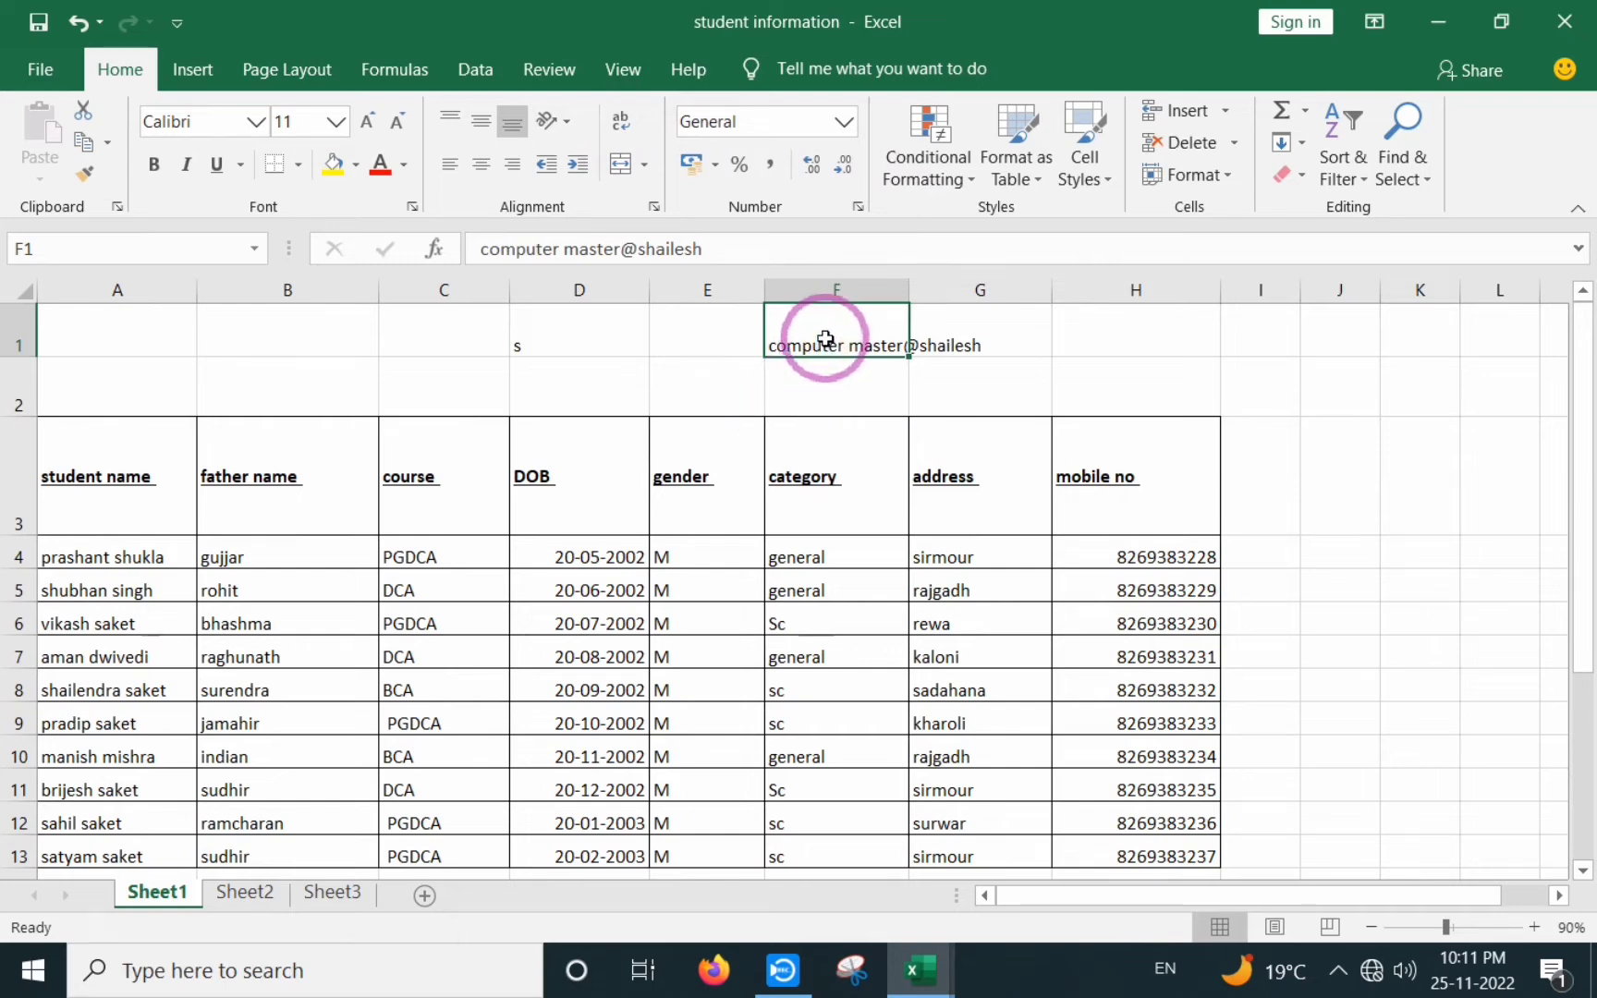
pyautogui.doubleClick(877, 343)
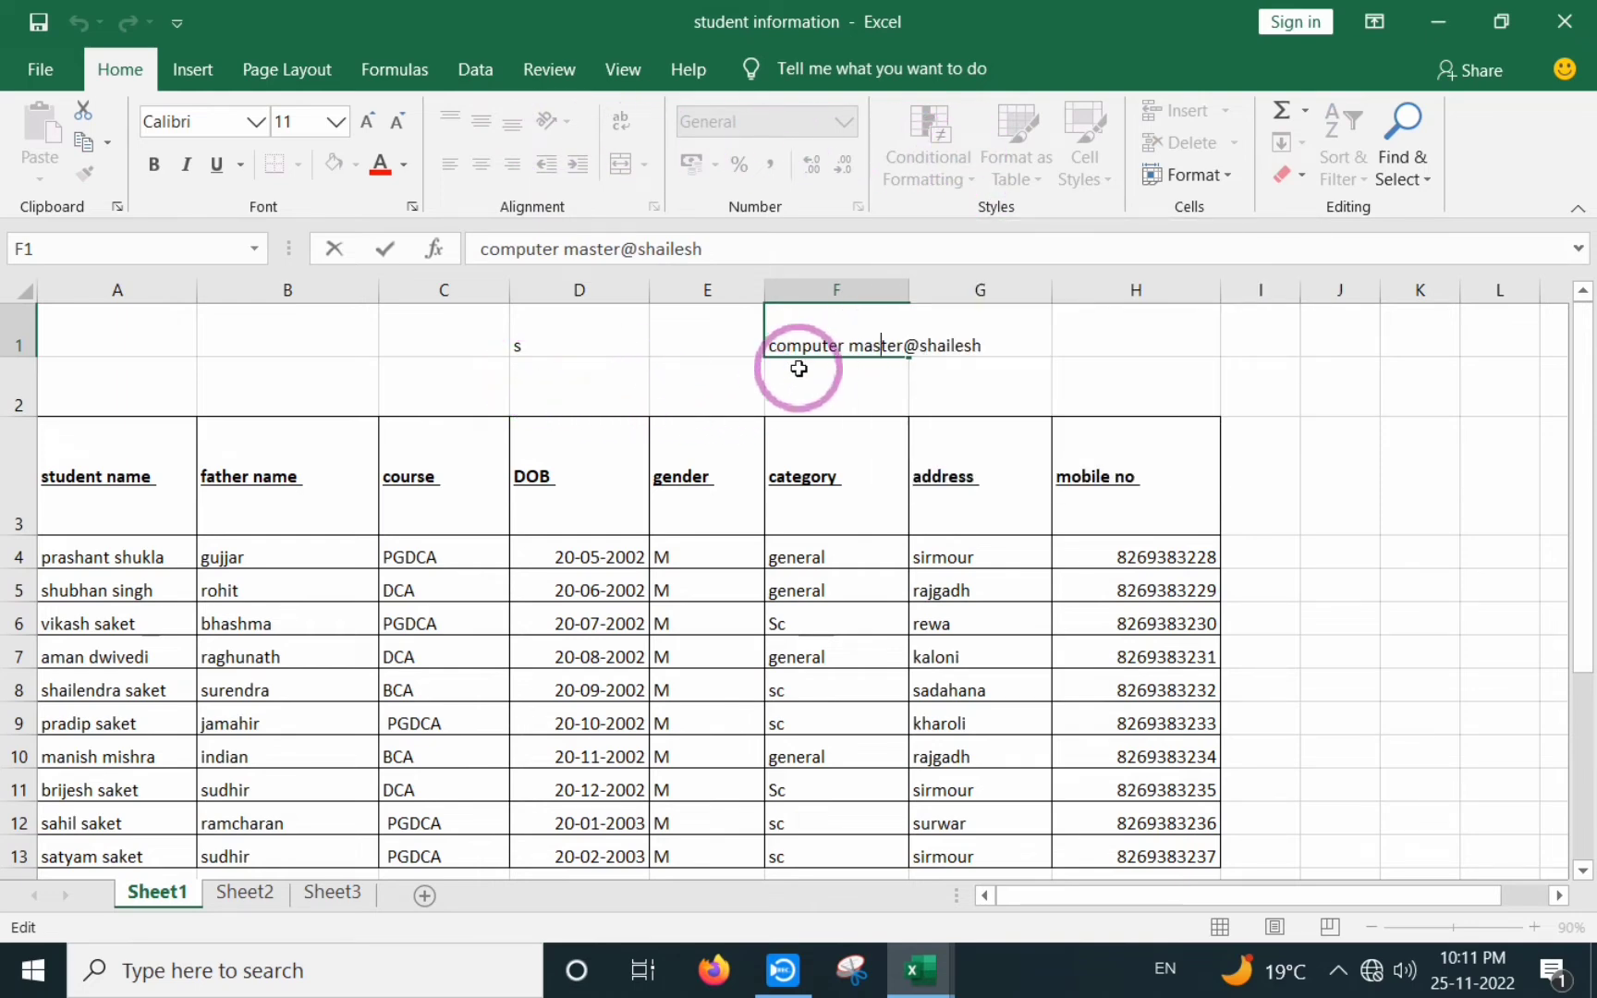
pyautogui.click(250, 330)
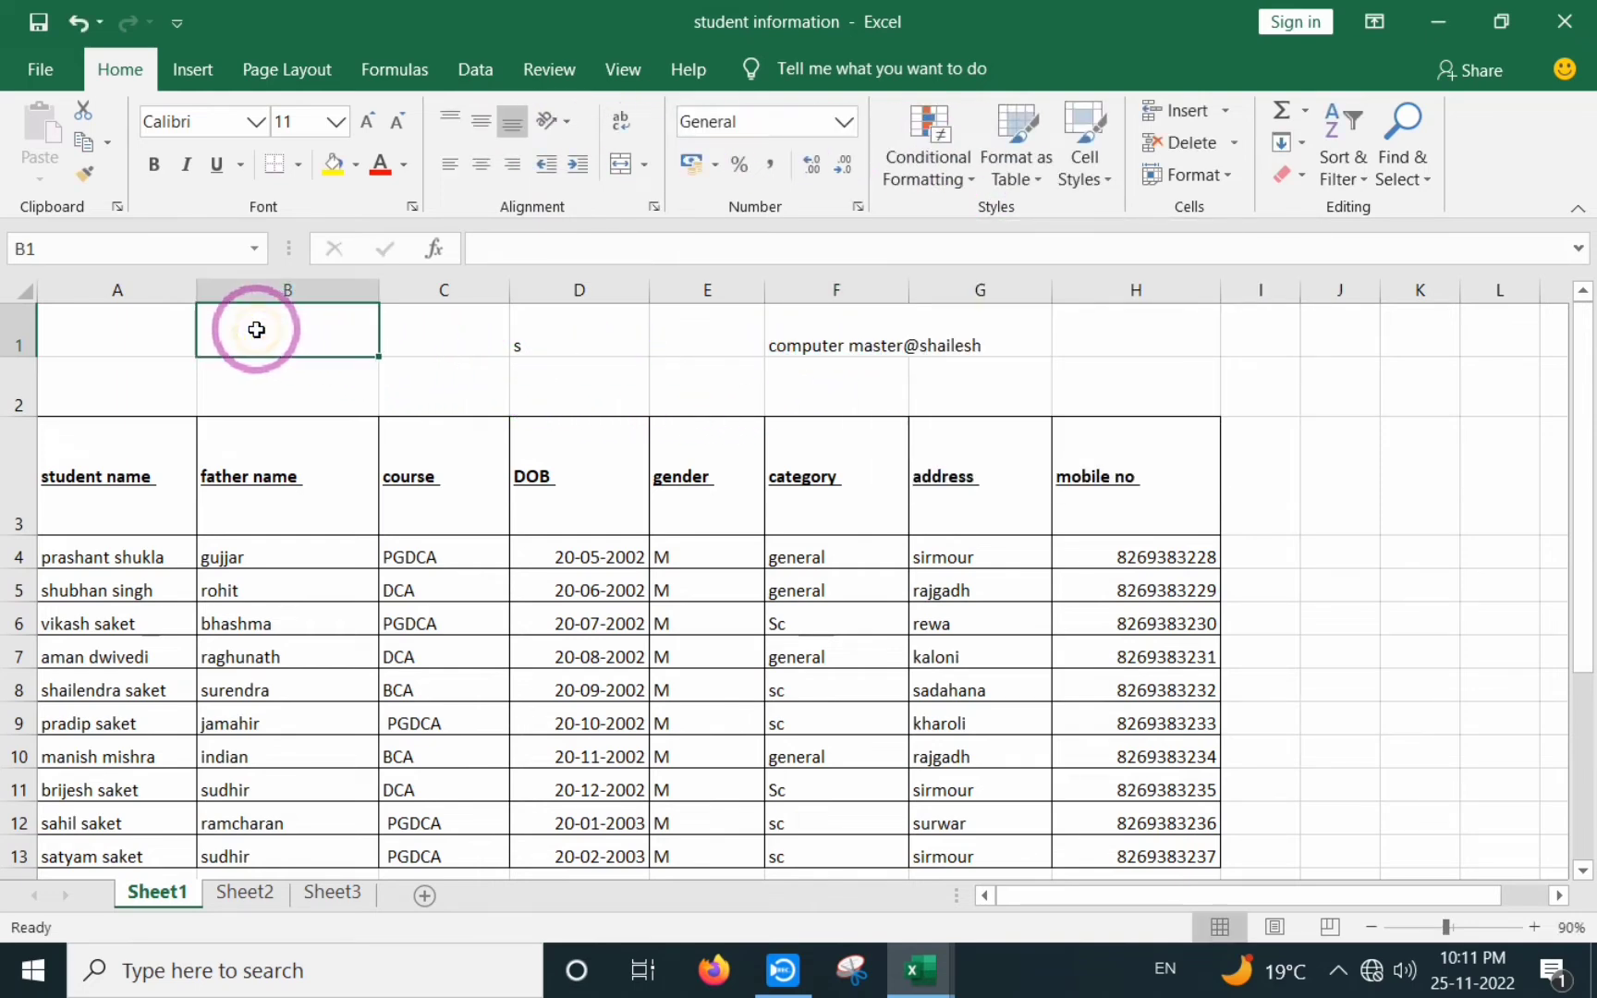
pyautogui.click(848, 356)
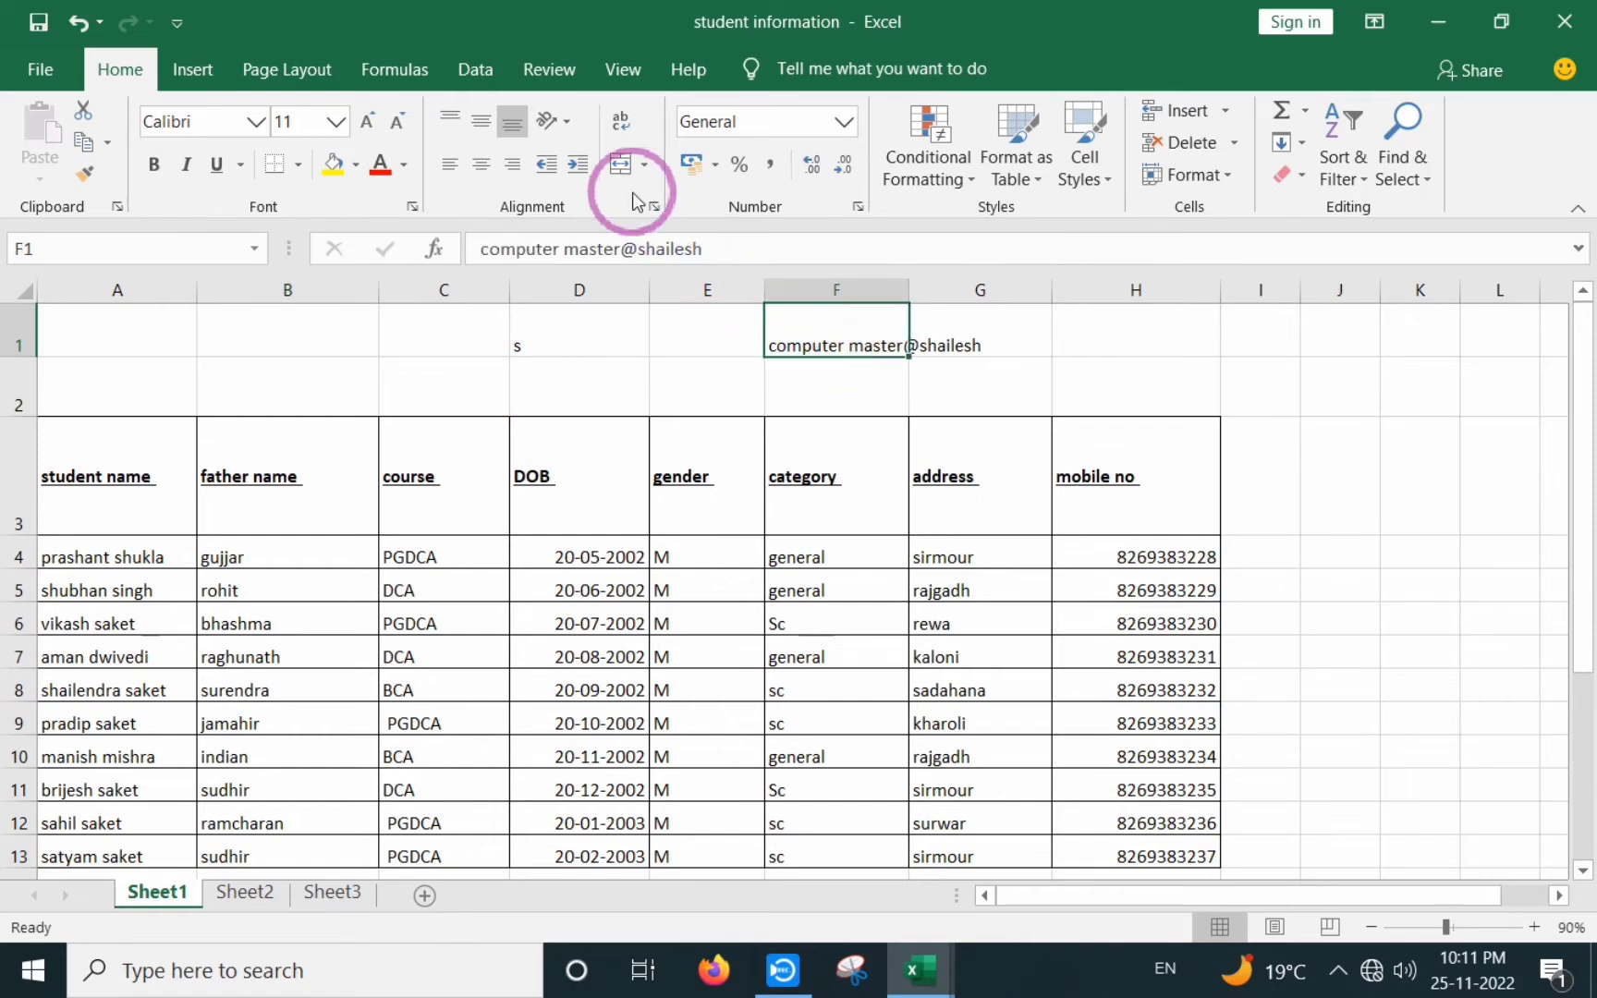
pyautogui.click(619, 128)
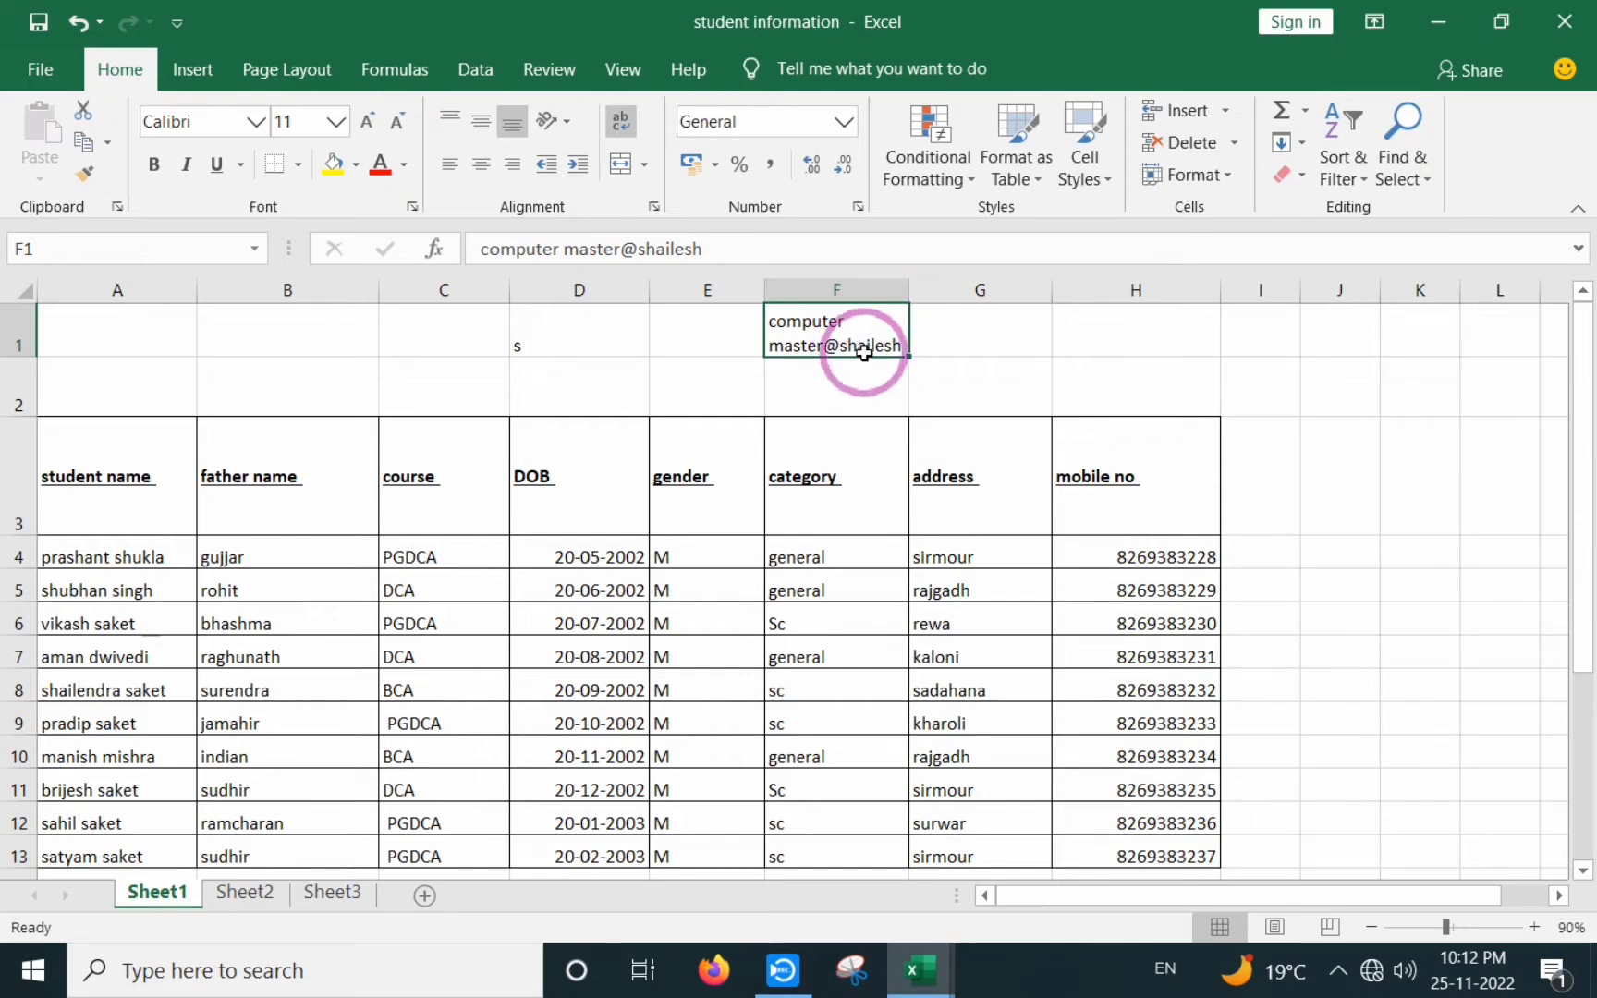
# - Fill F1 with long filler text to test wrapping, then delete its contents
pyautogui.doubleClick(850, 324)
pyautogui.write('asdfsadhgfsadf')
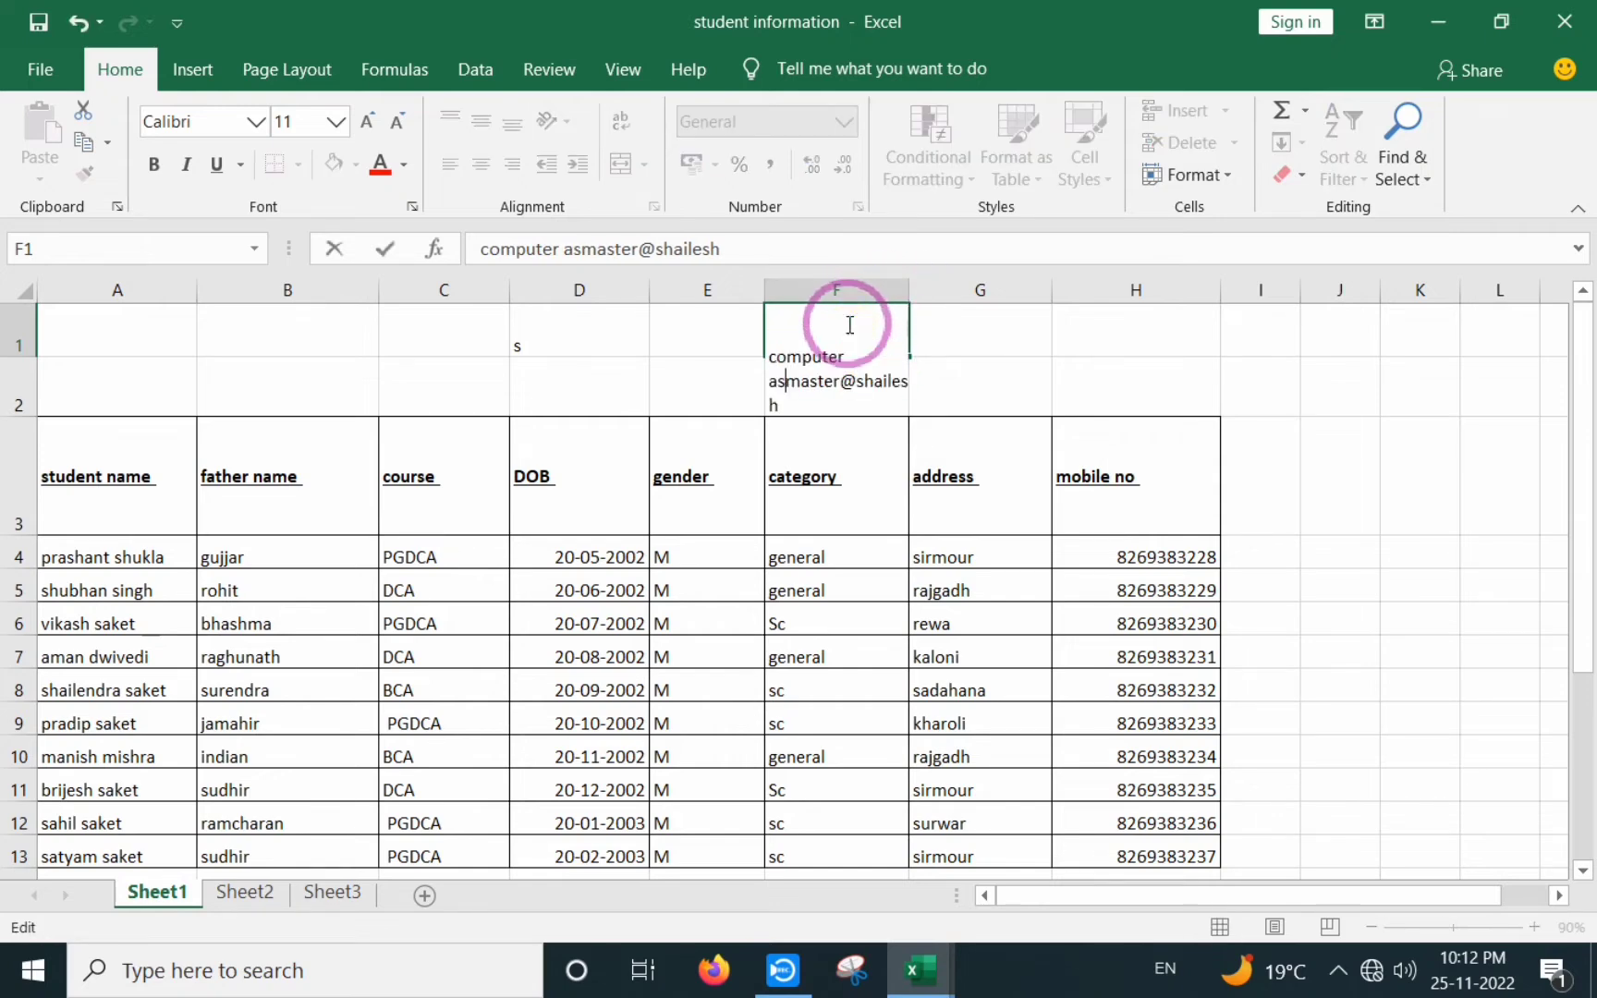
pyautogui.write('sadfsdafsadjfsadfgsad')
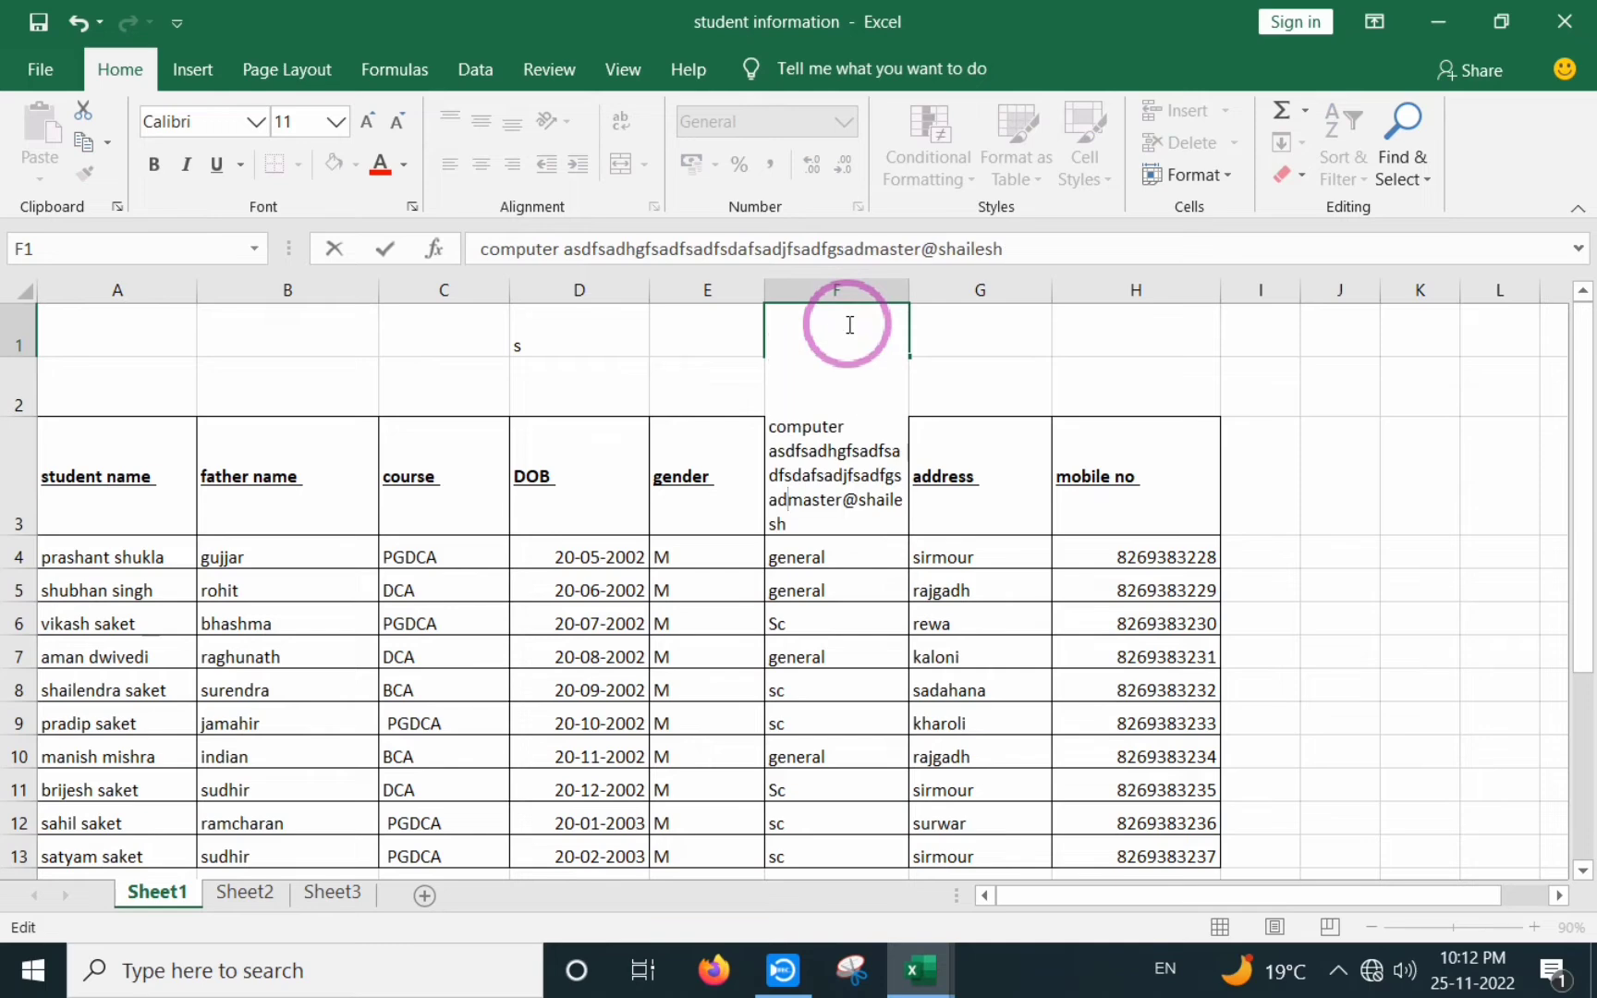
pyautogui.write('sakdjfhasdhfjsdafjksdahfkjsad')
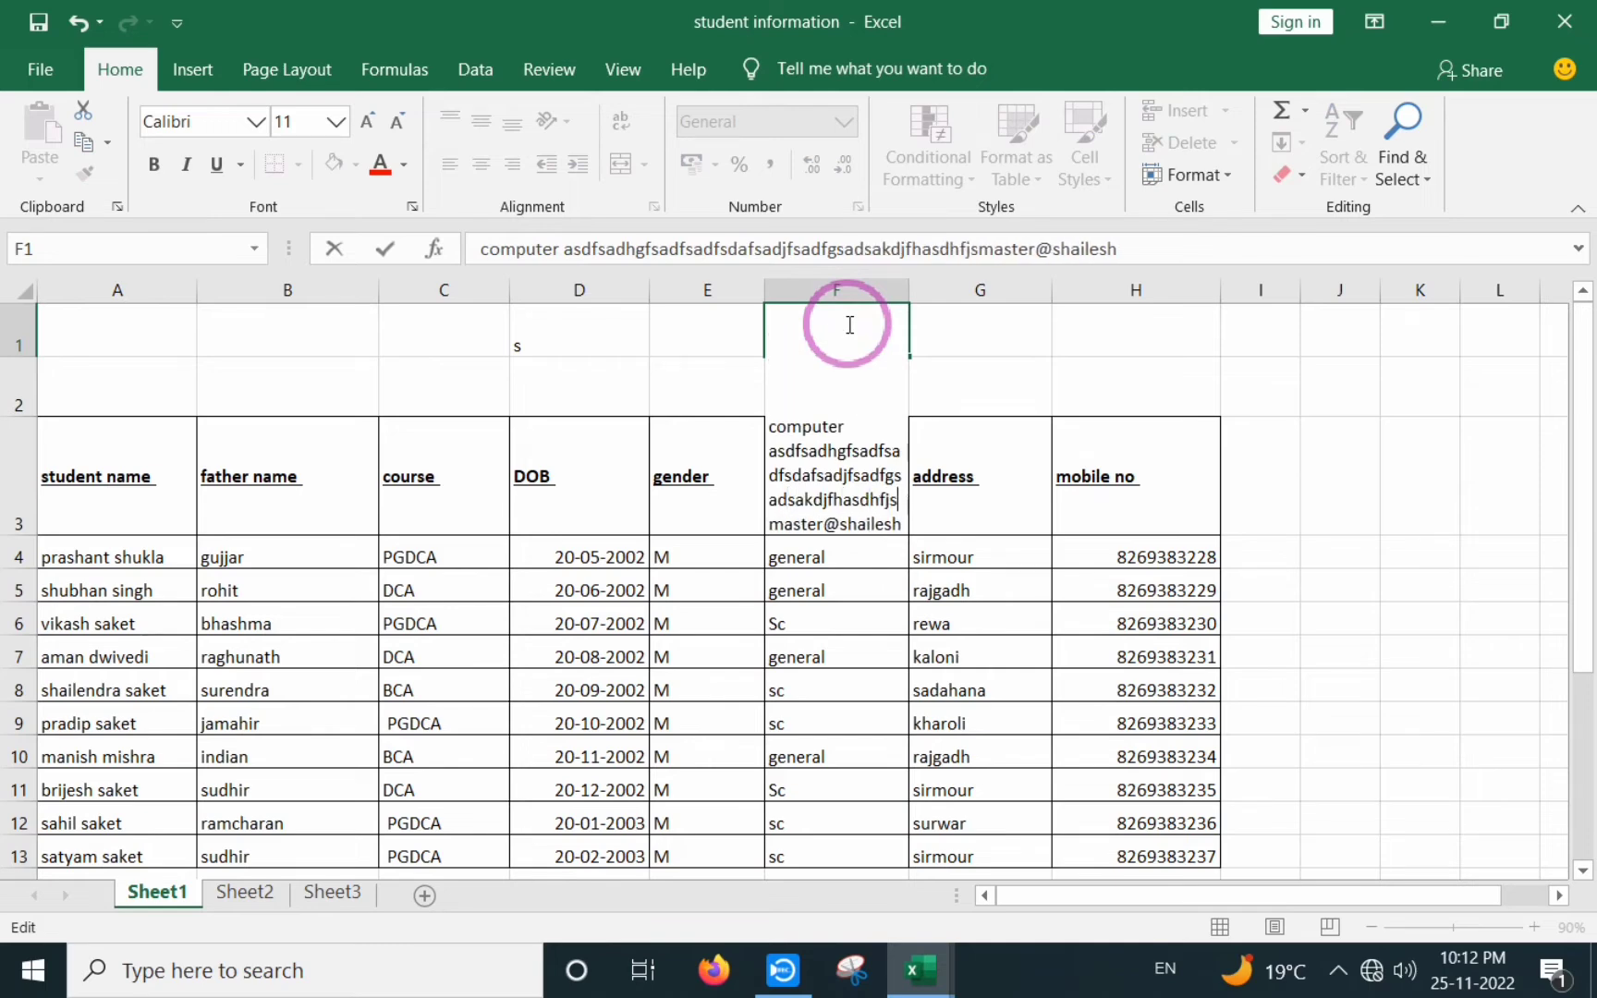
pyautogui.write('fhsjkadhfskadfhskdahfsjkdafhskjadfhkjsdafhsakjdf')
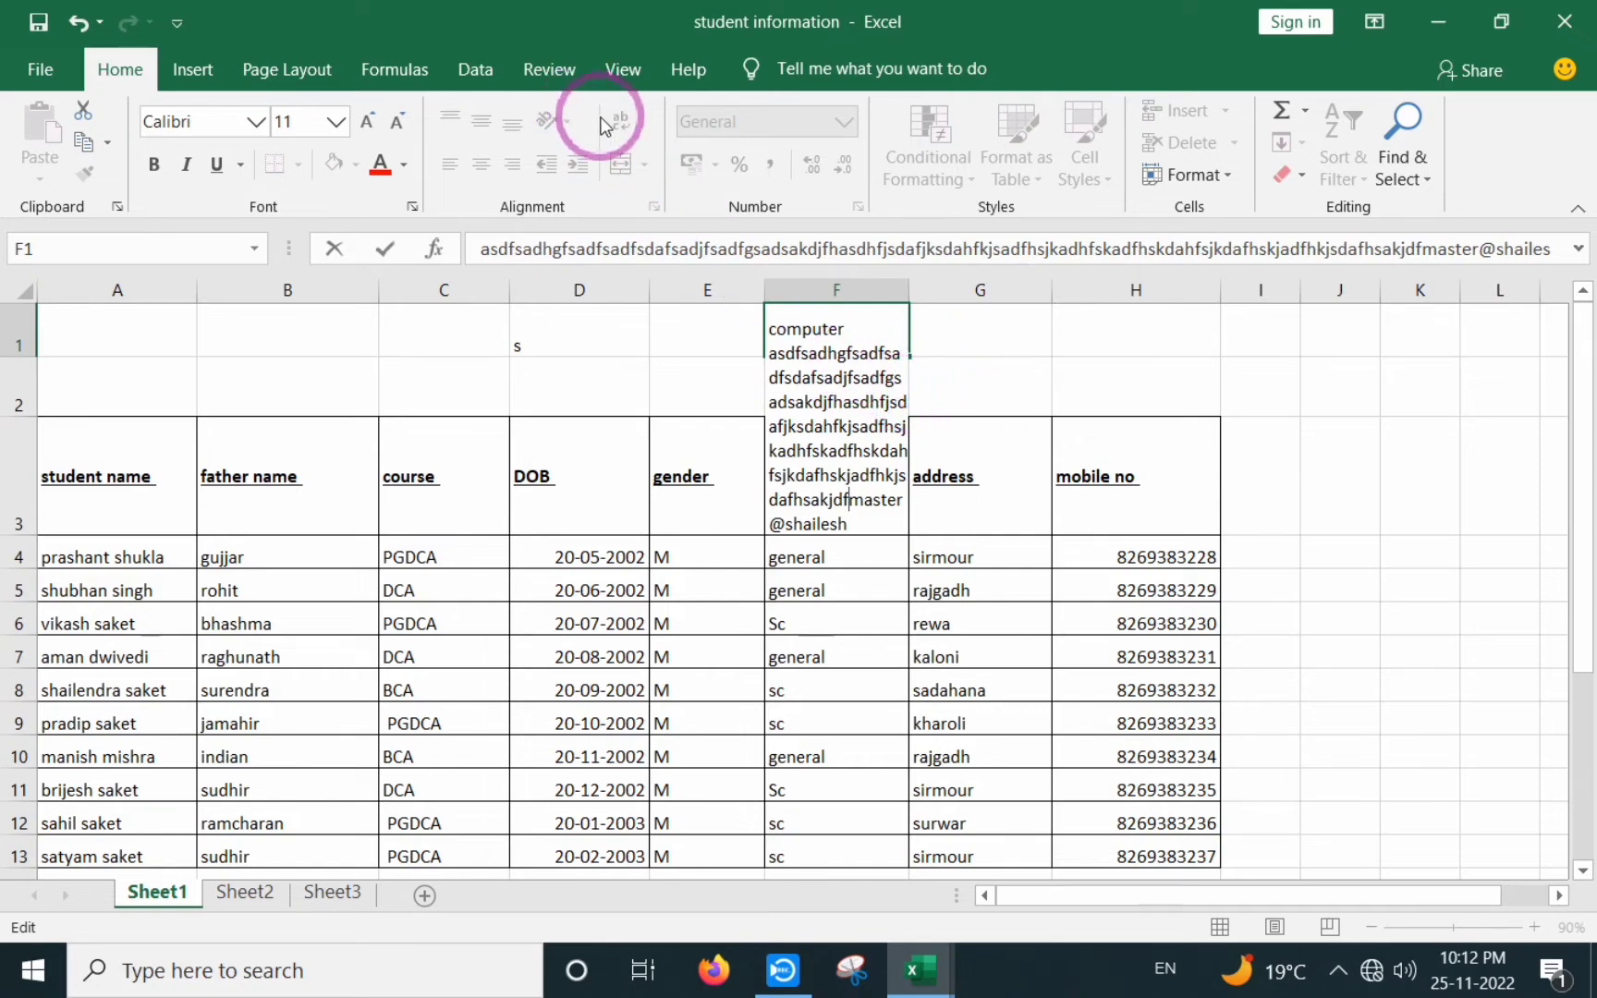
pyautogui.click(969, 386)
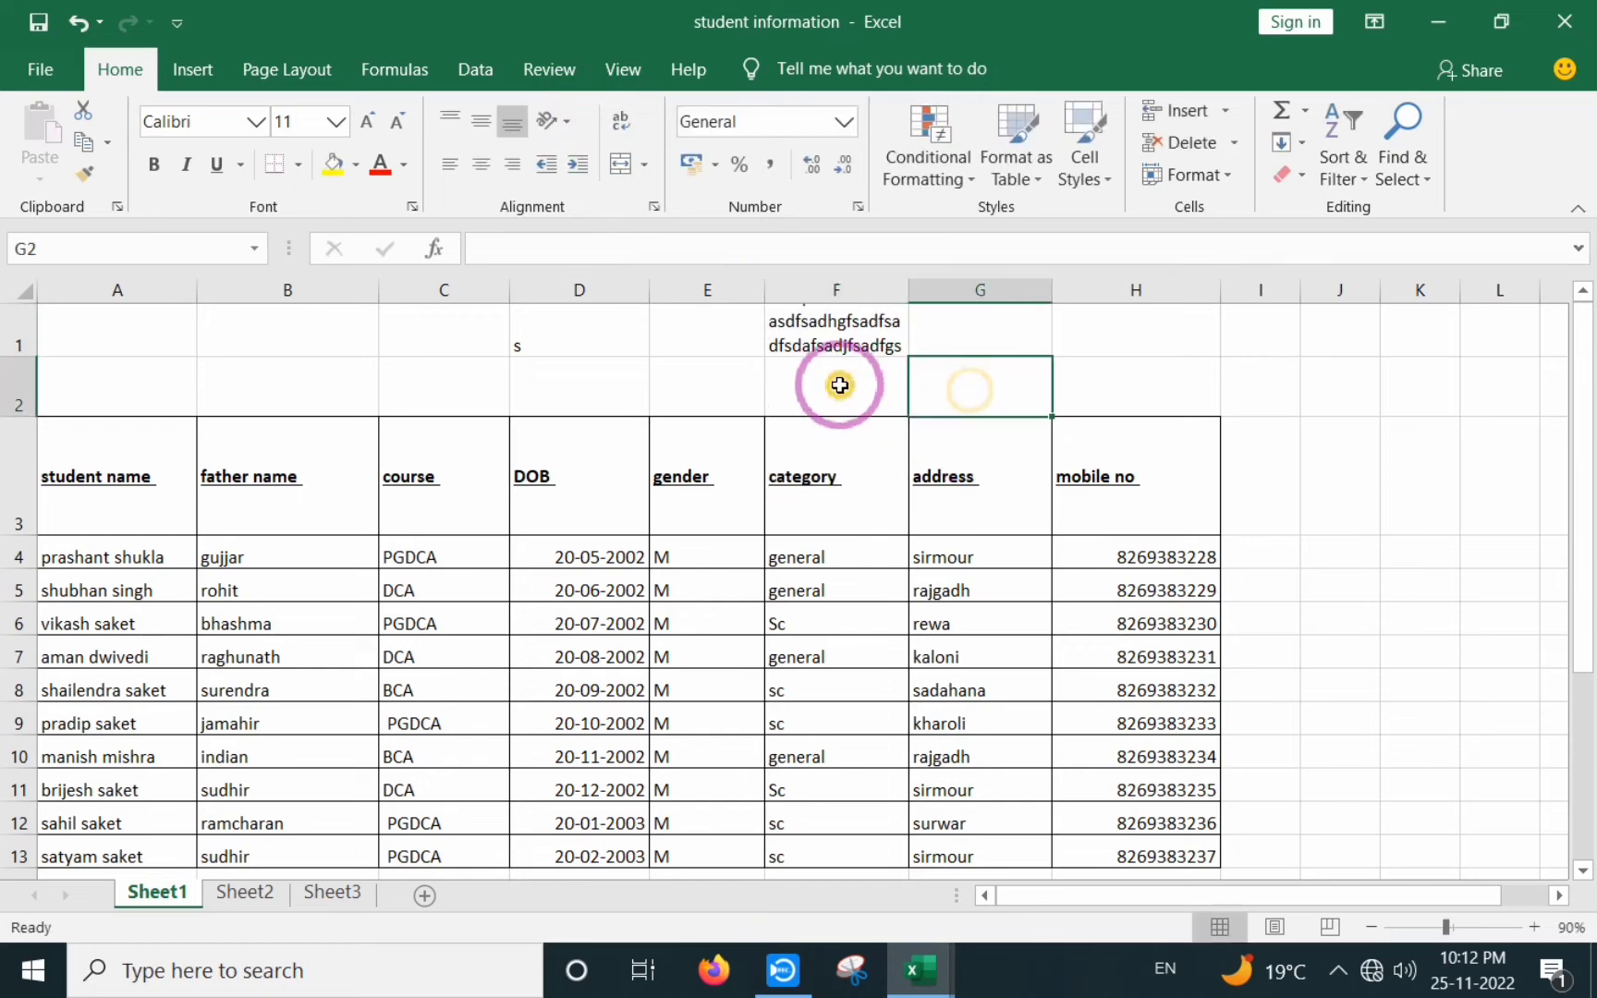
pyautogui.click(846, 365)
pyautogui.click(843, 340)
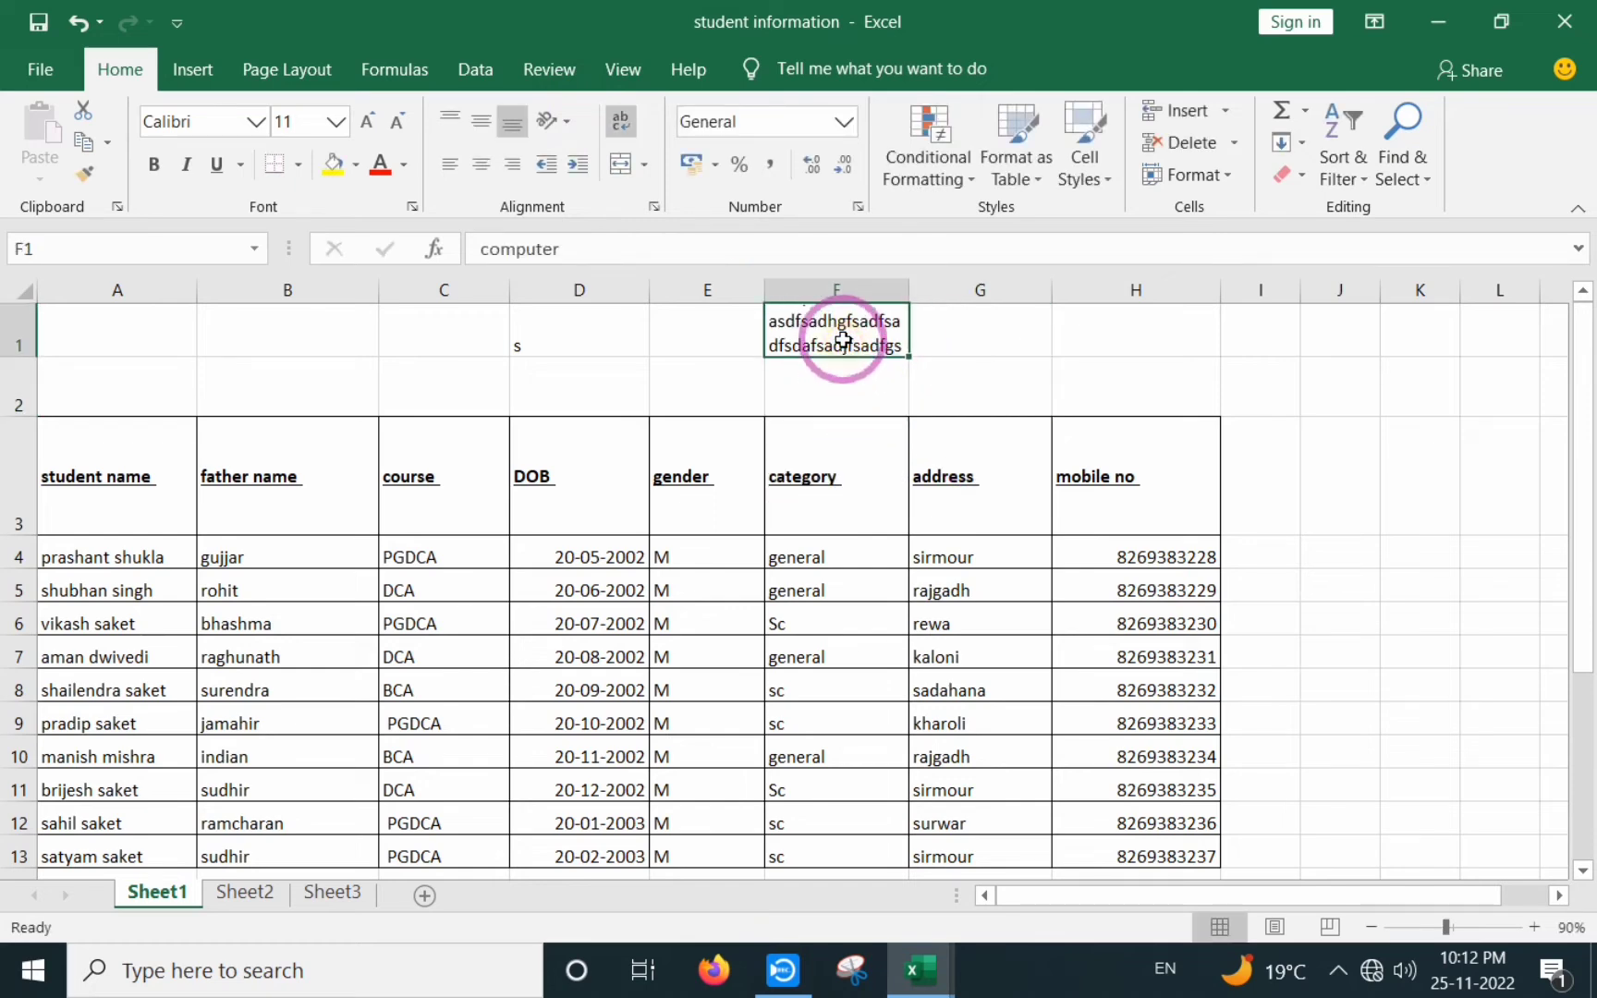
pyautogui.press('Delete')
pyautogui.click(813, 370)
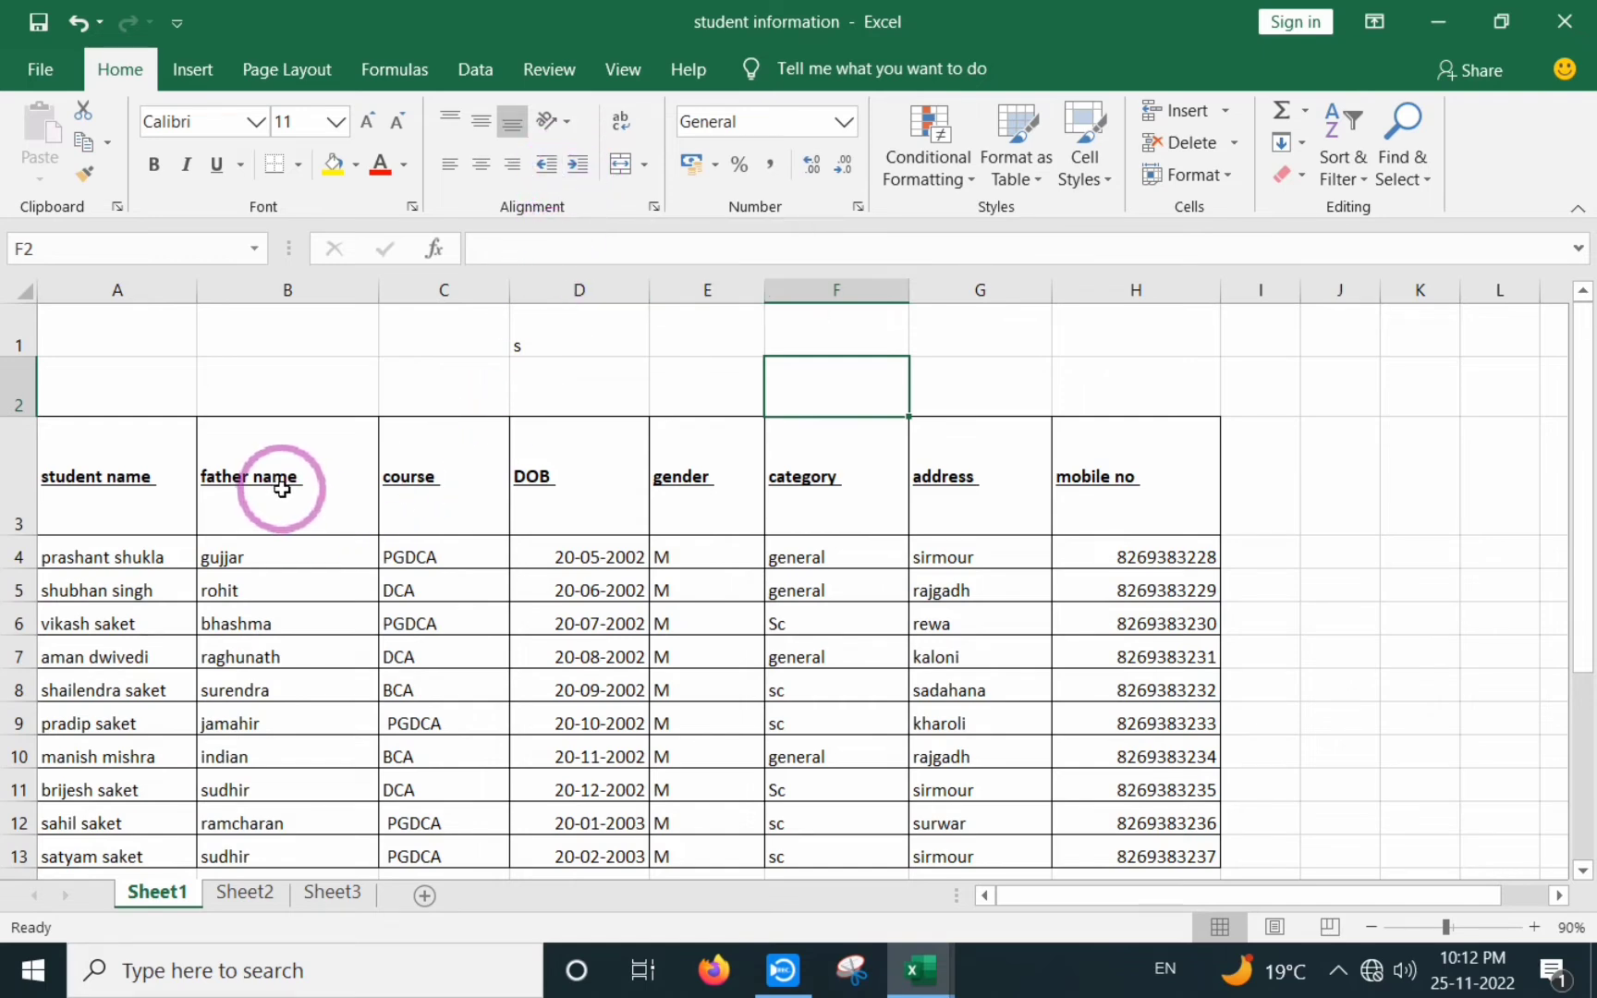
pyautogui.click(252, 481)
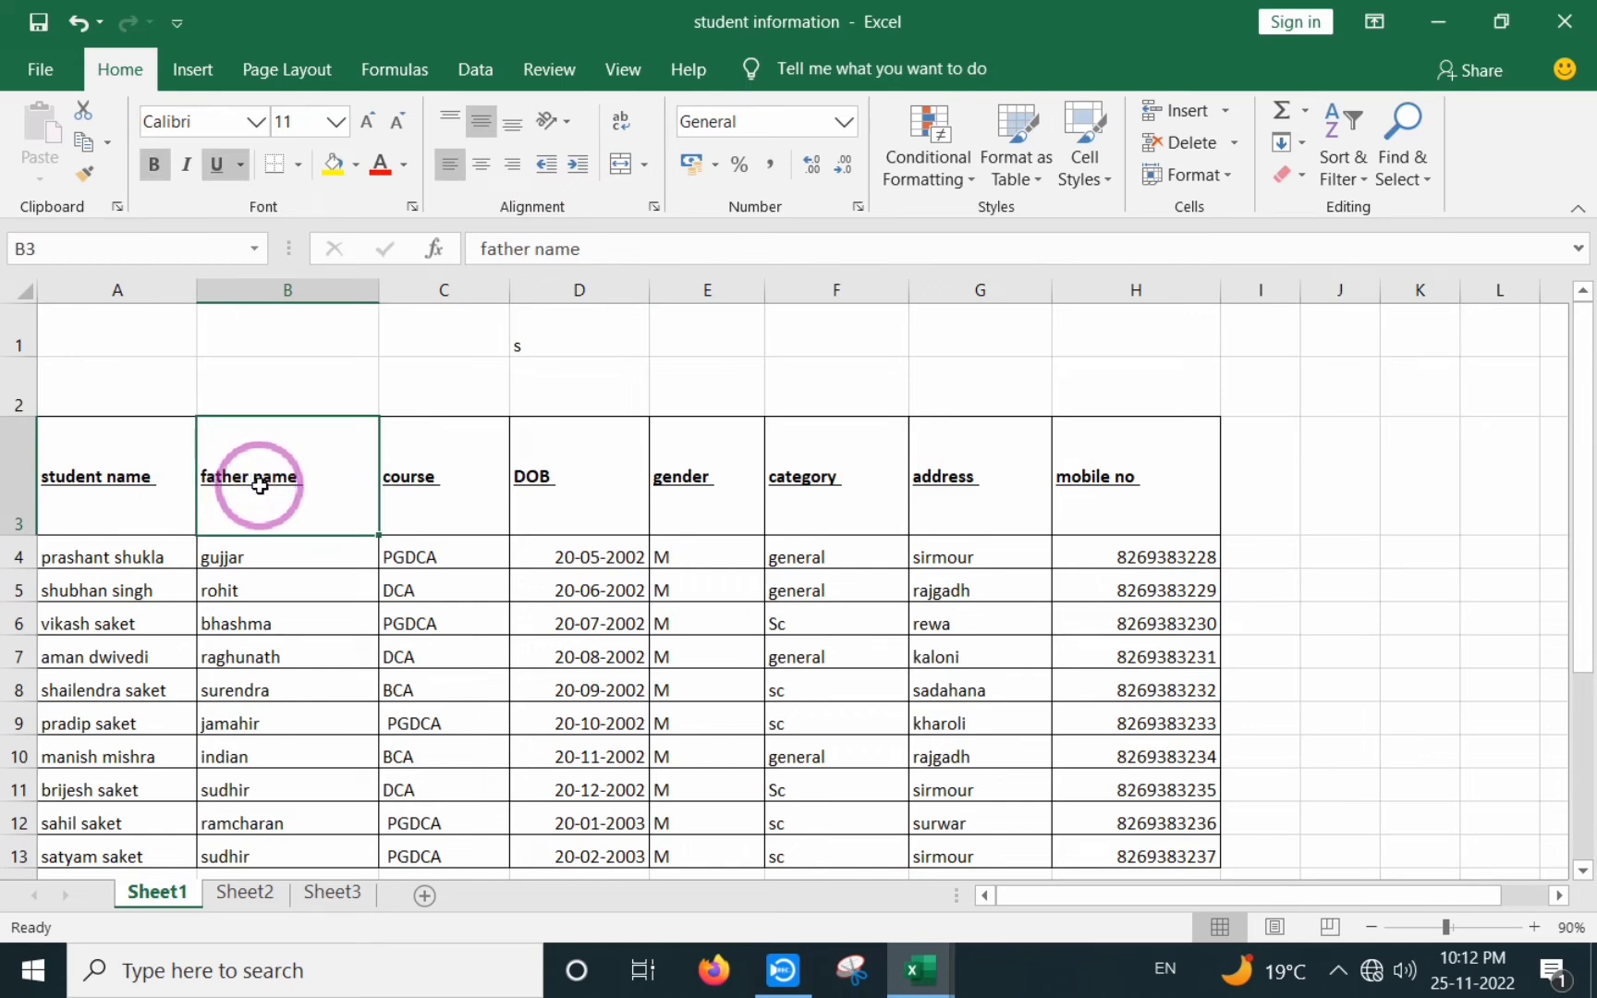
pyautogui.click(581, 166)
pyautogui.click(581, 166)
pyautogui.click(581, 166)
pyautogui.click(581, 166)
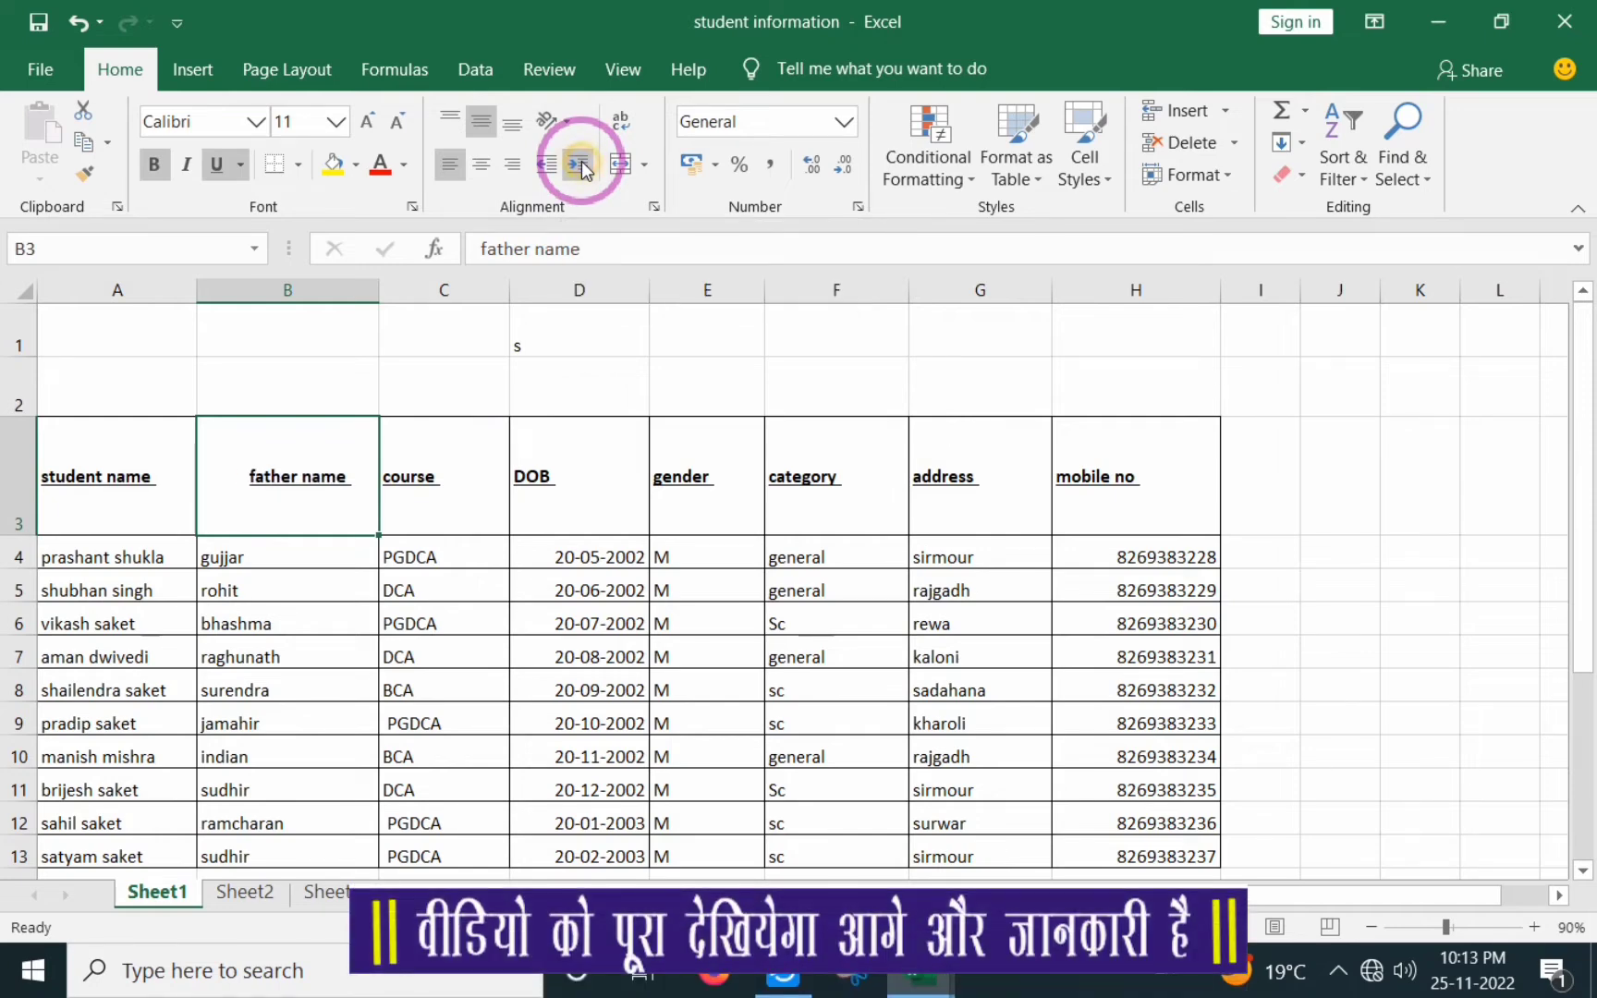
pyautogui.click(582, 166)
pyautogui.click(581, 166)
pyautogui.click(582, 166)
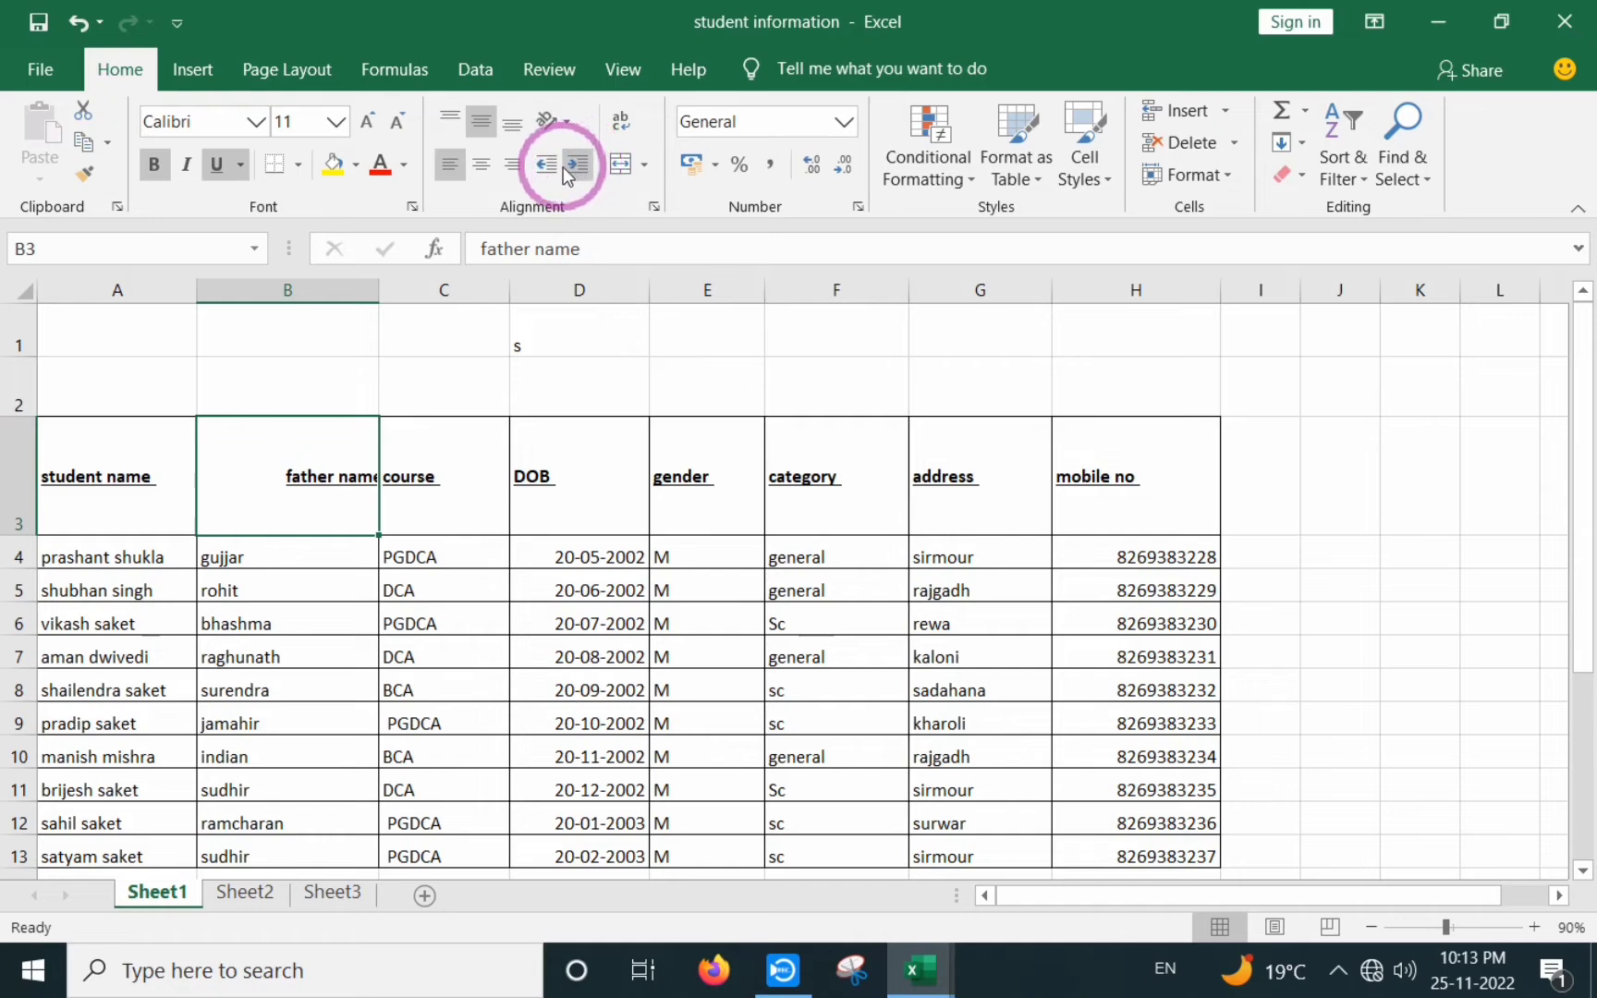
pyautogui.click(548, 166)
pyautogui.click(548, 167)
pyautogui.click(548, 166)
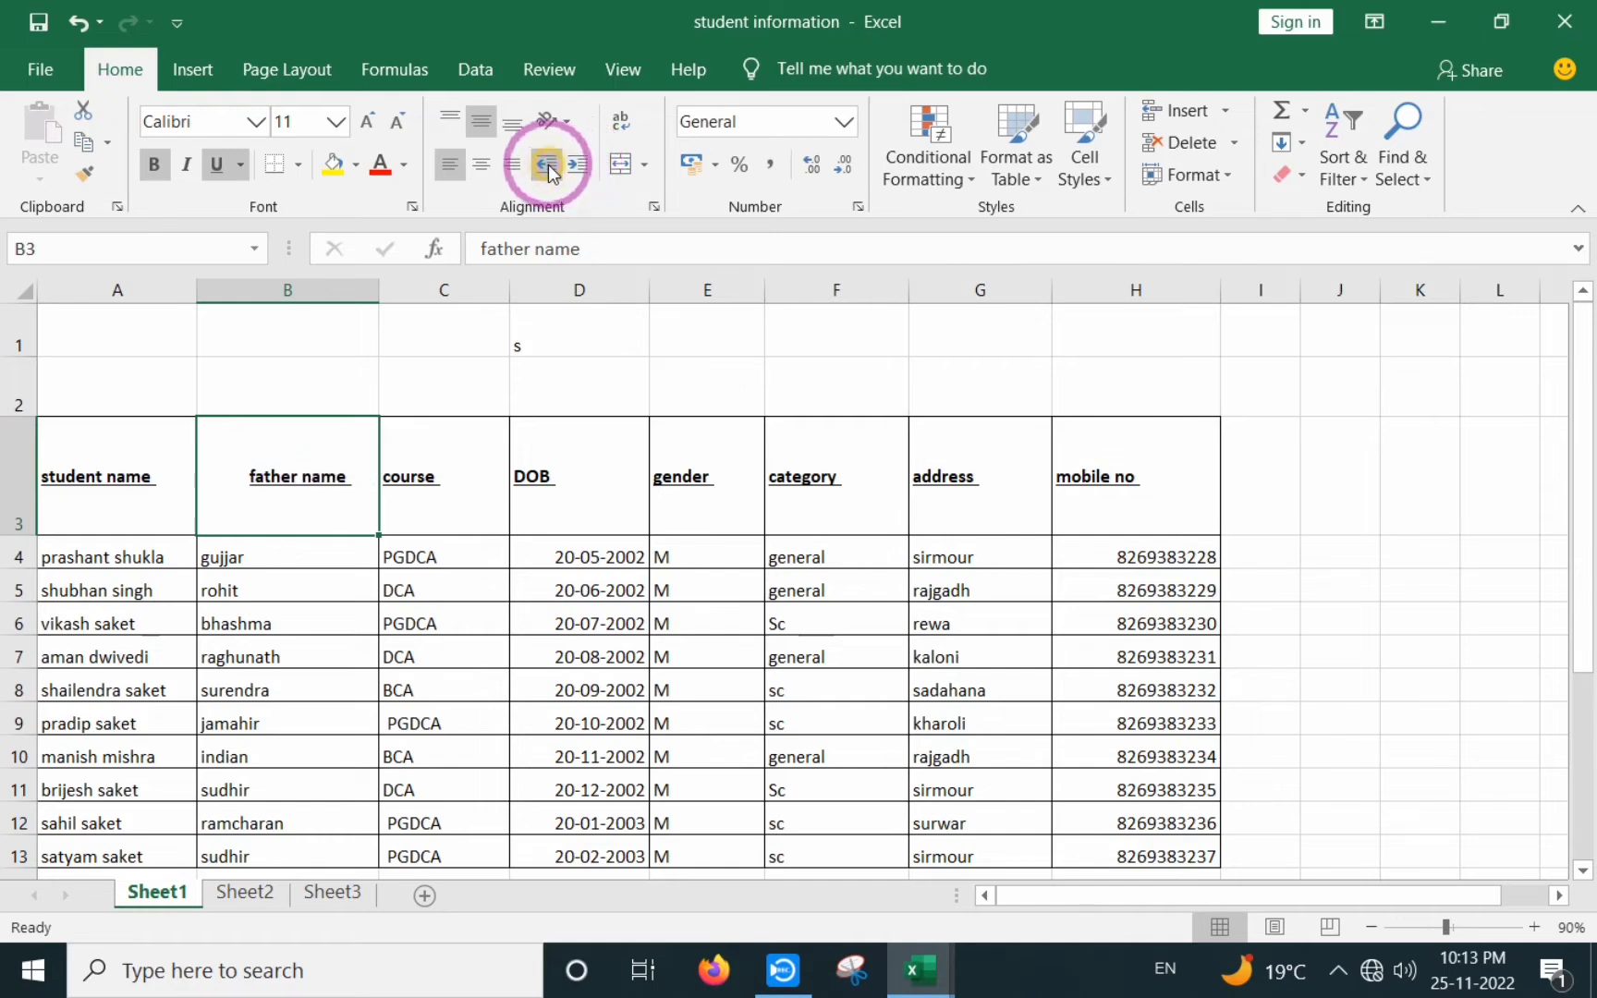
pyautogui.click(548, 166)
pyautogui.click(548, 167)
pyautogui.click(548, 167)
pyautogui.click(548, 166)
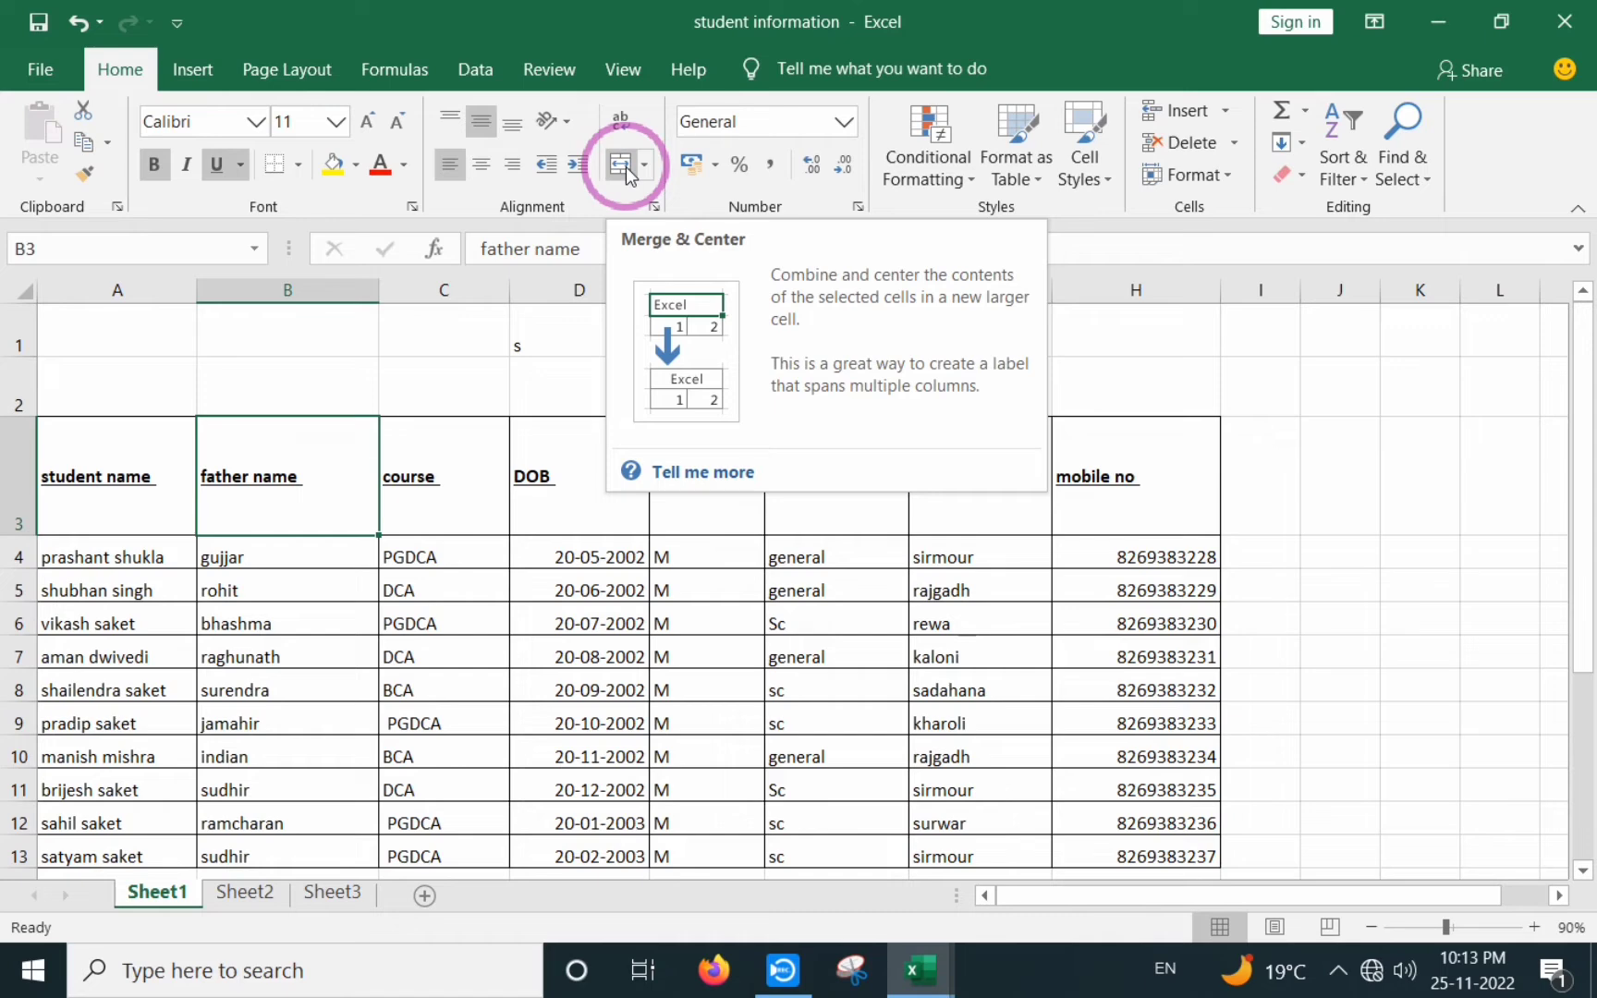
pyautogui.click(517, 462)
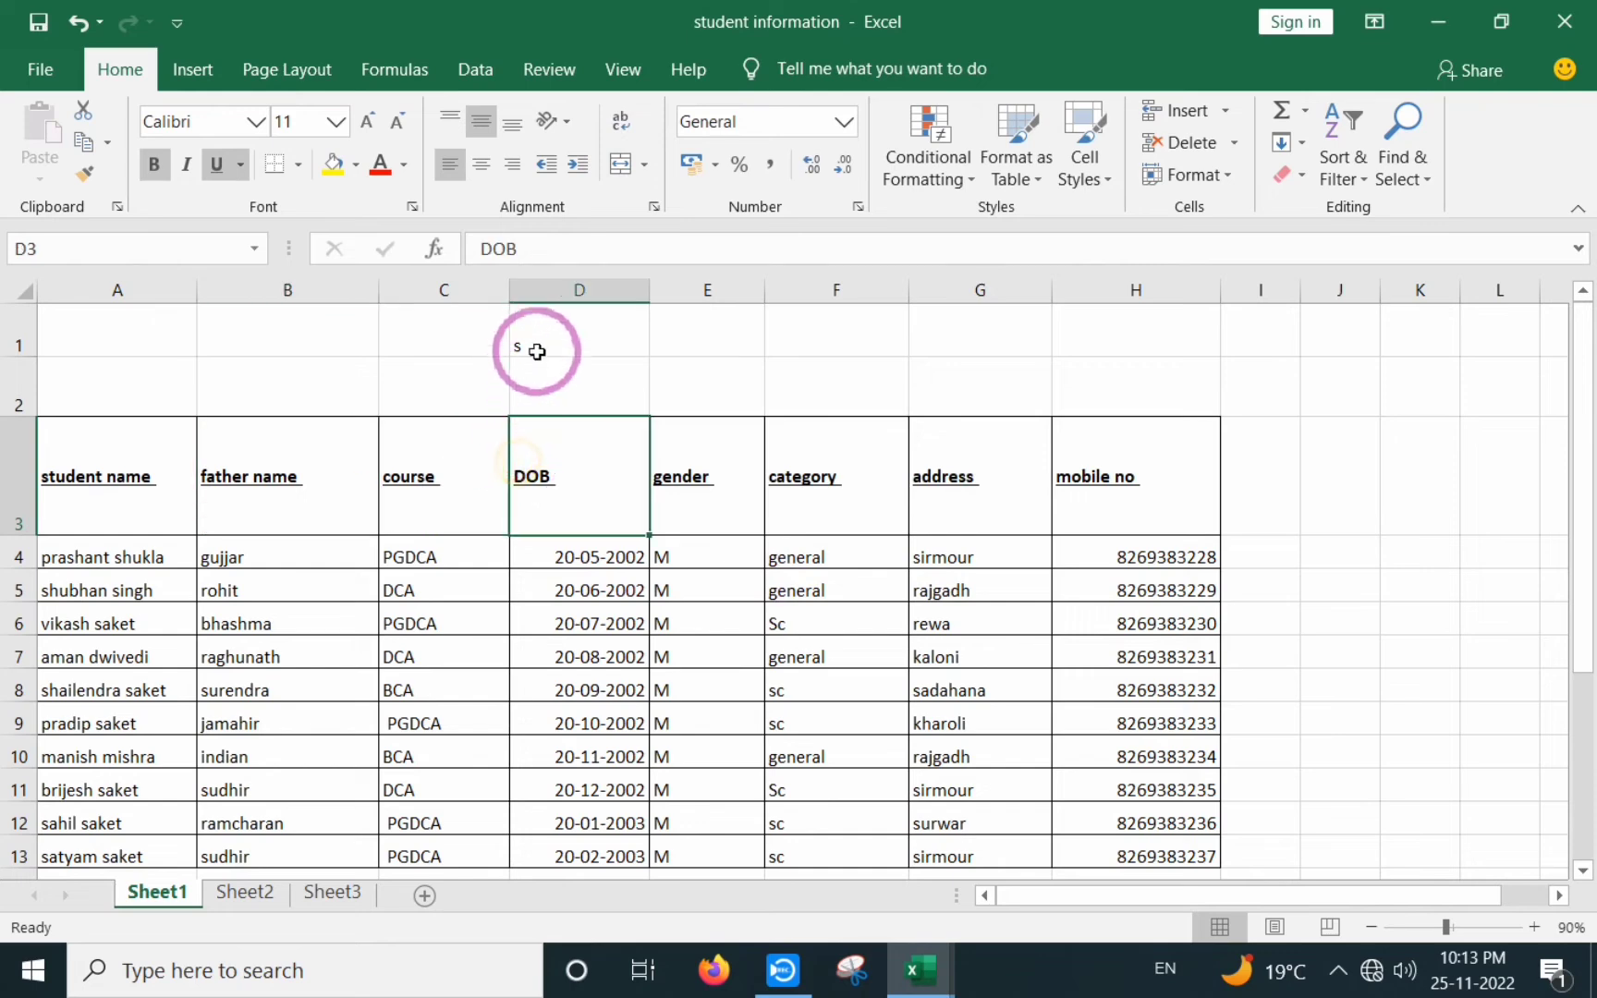
pyautogui.click(541, 336)
pyautogui.press('BackSpace')
pyautogui.click(453, 382)
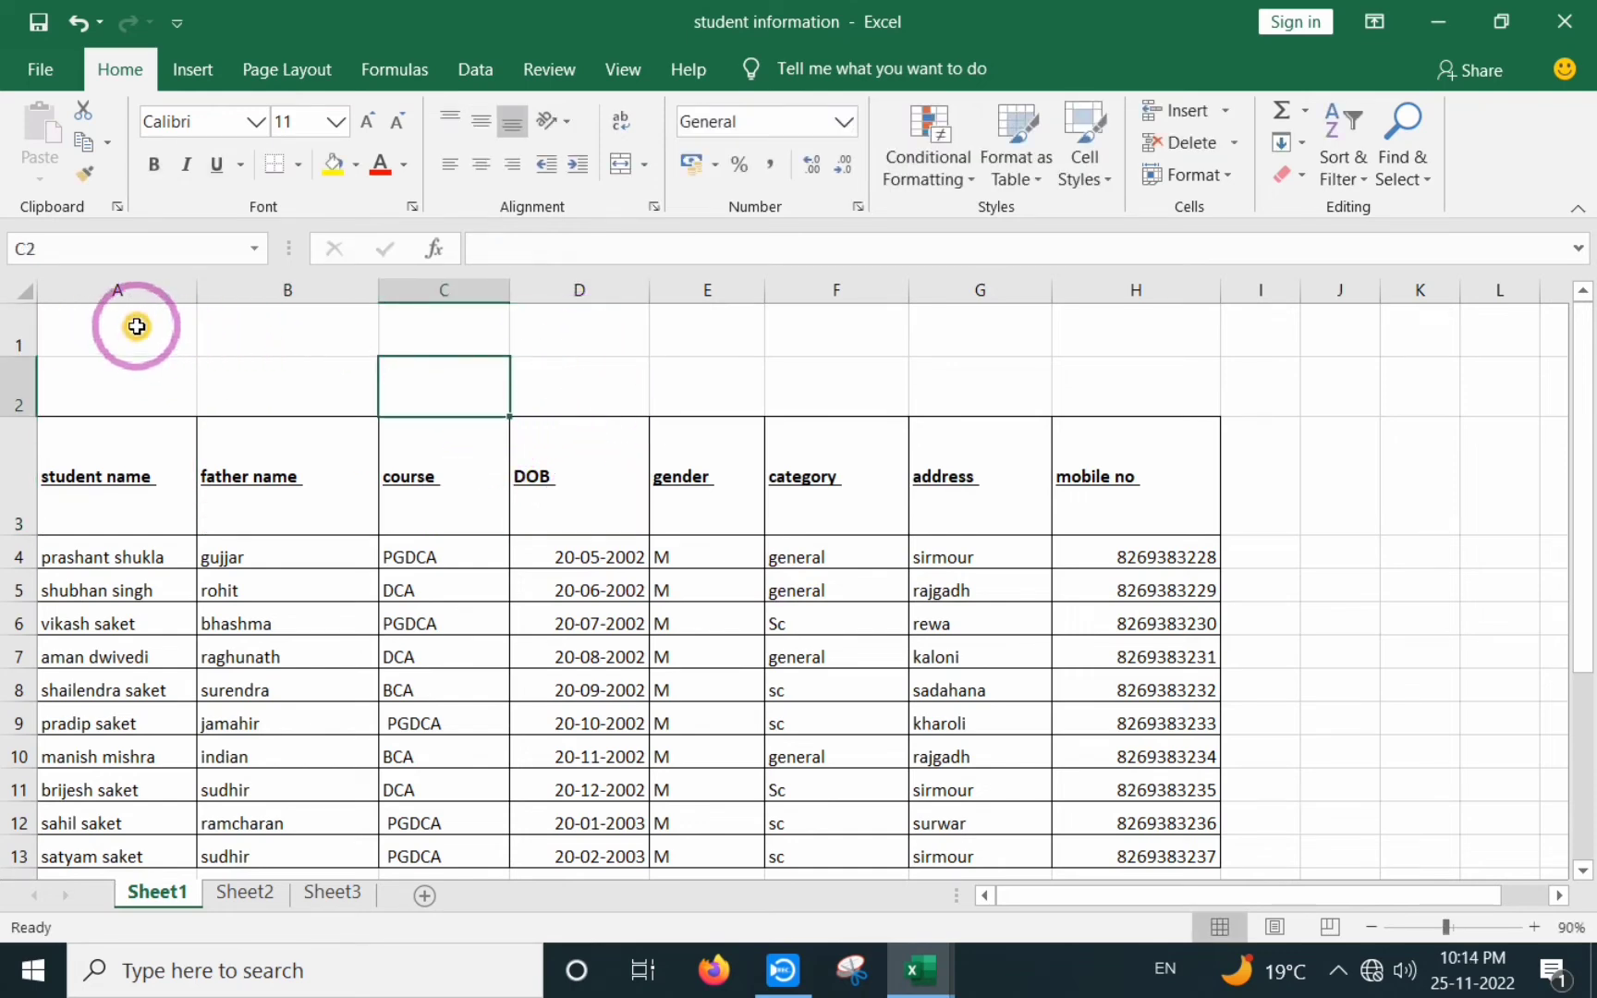
pyautogui.moveTo(133, 325); pyautogui.dragTo(866, 375)
pyautogui.click(1080, 365)
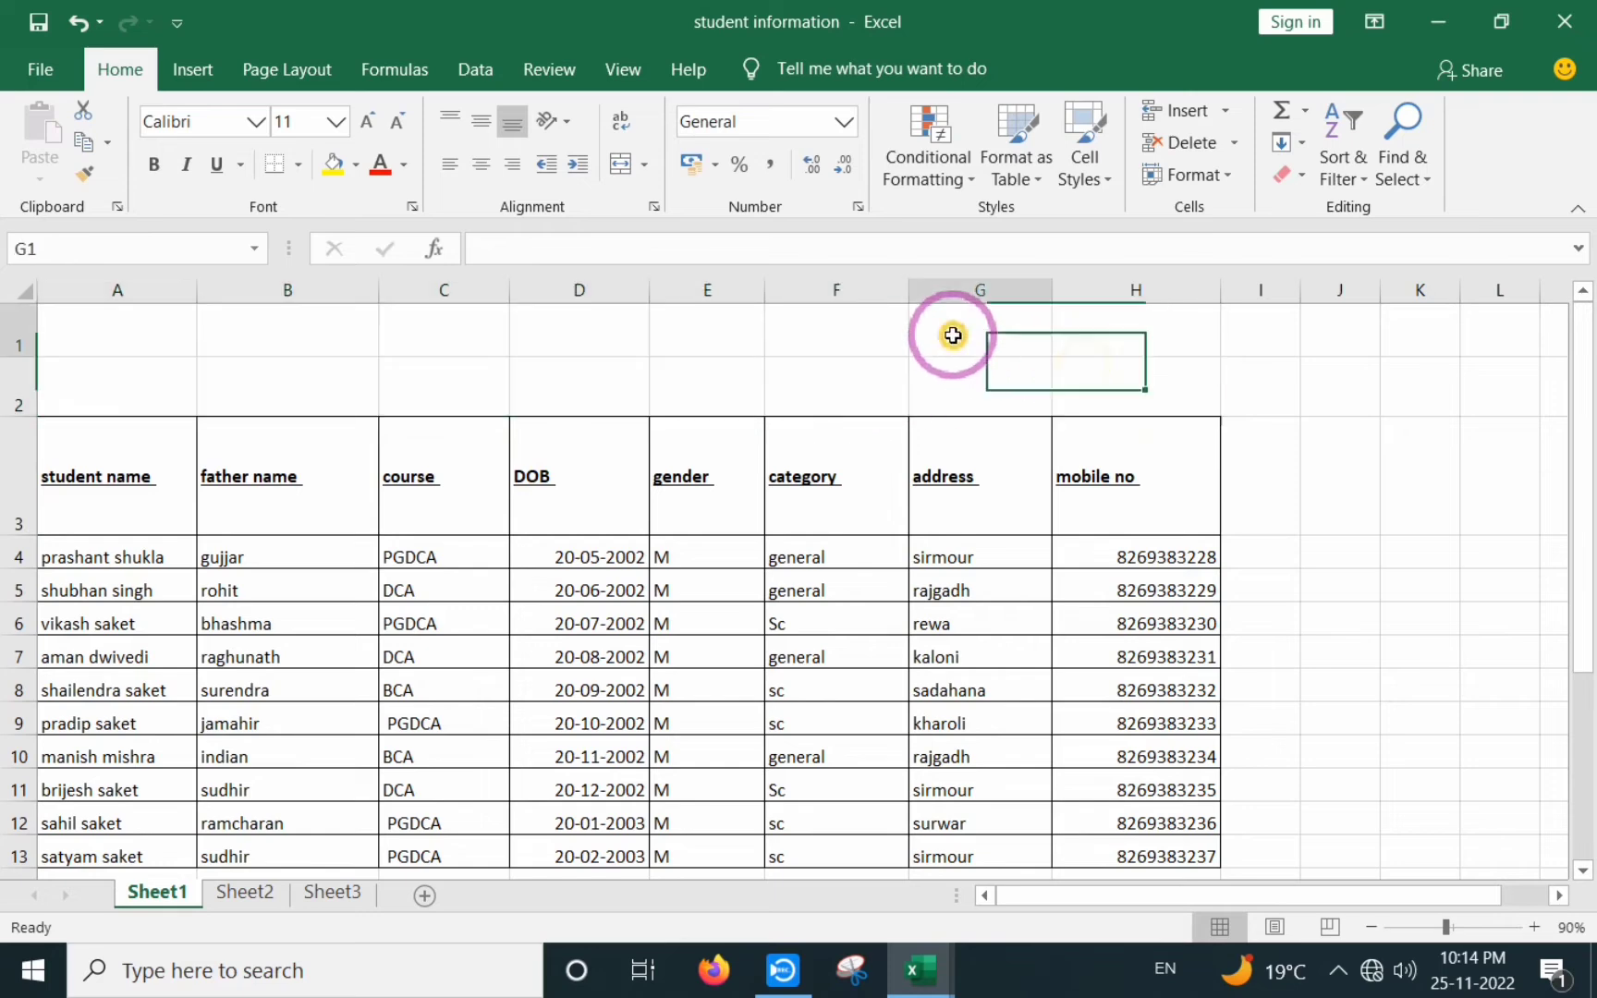
pyautogui.click(824, 383)
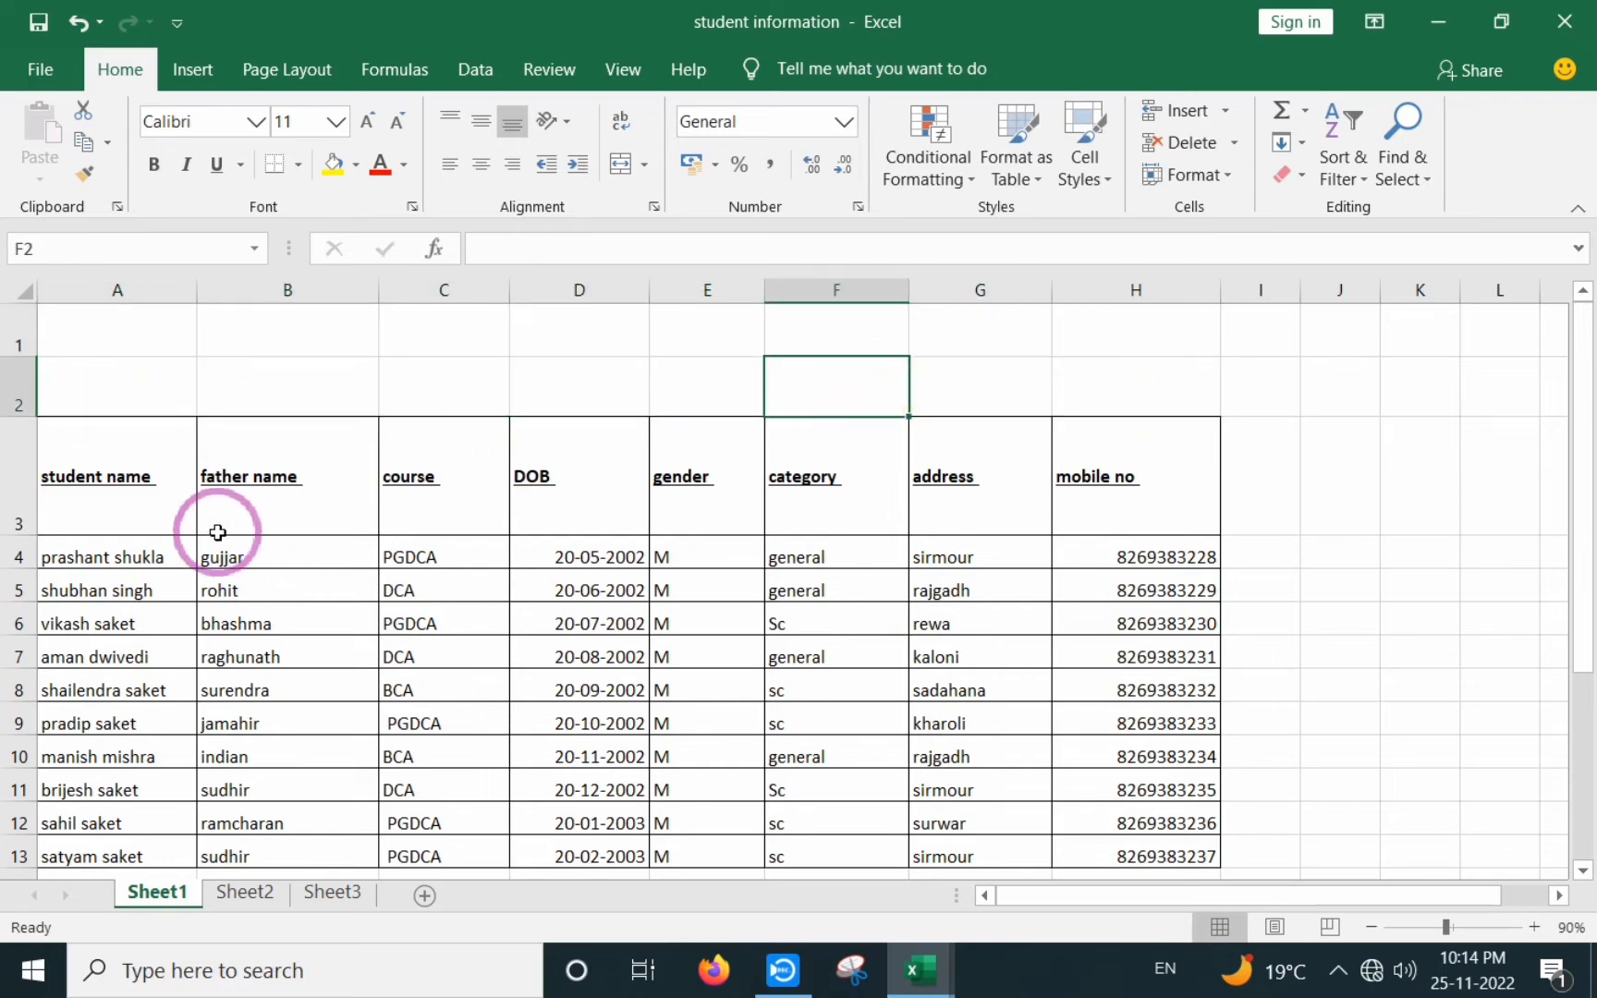
pyautogui.scroll(-1, 218, 533)
pyautogui.scroll(1, 221, 534)
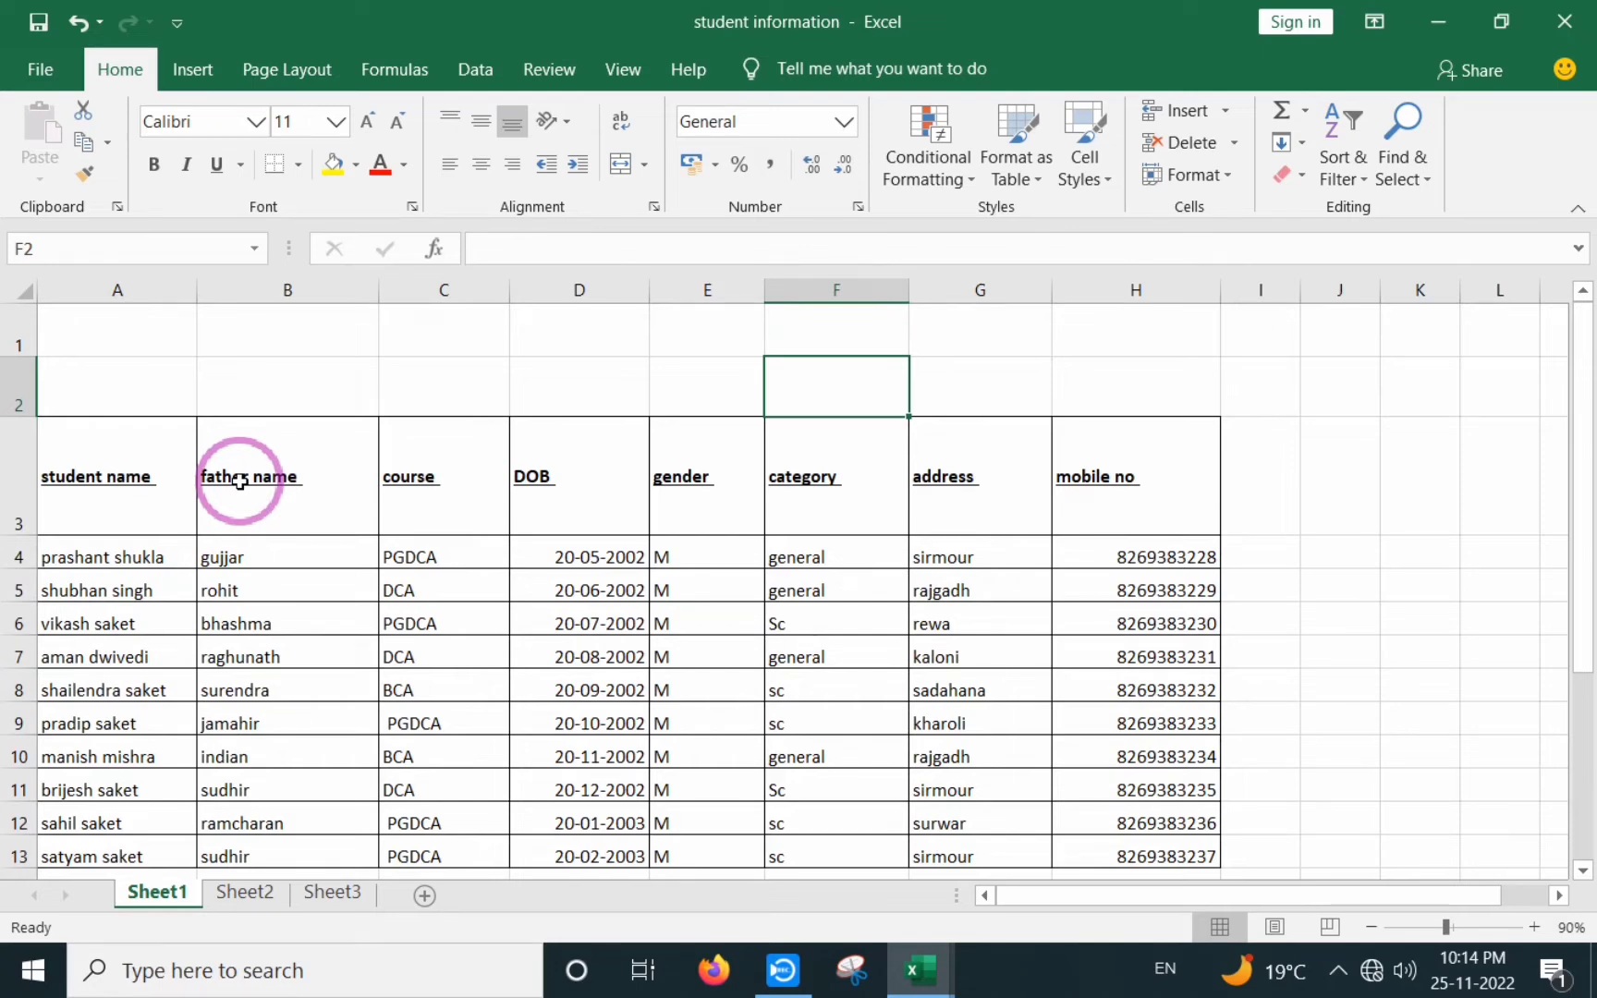
pyautogui.click(89, 319)
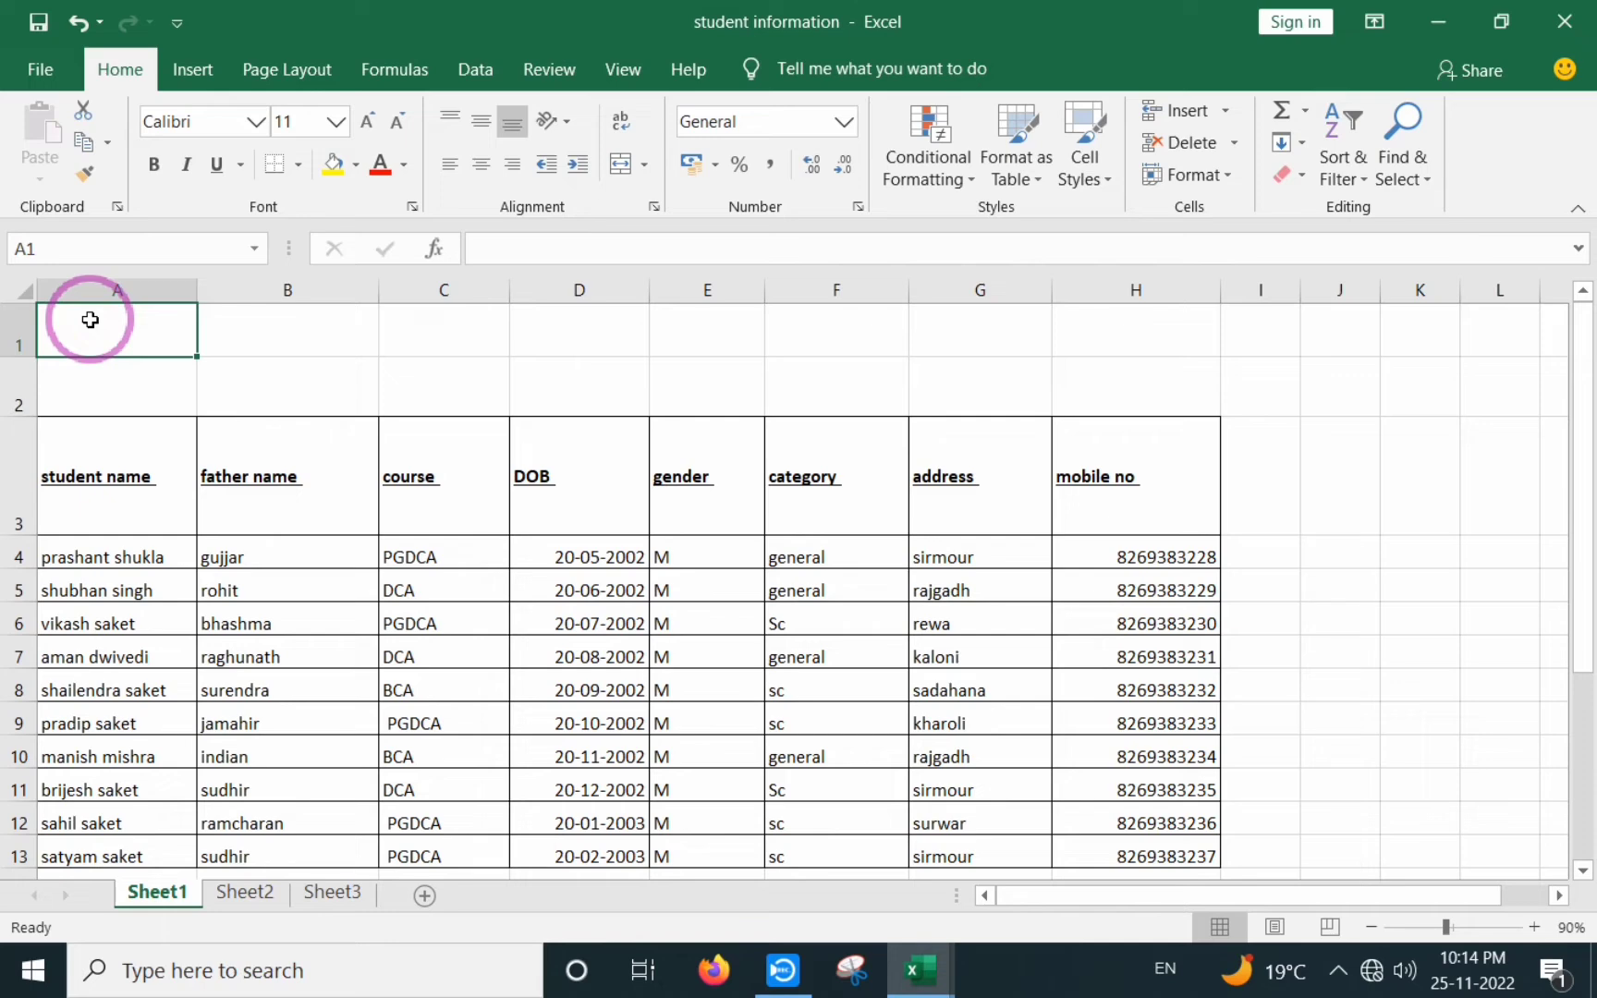
# - Enter 'agastya computer & it sirmour rewa mp' in A1 and 'student inforamation' in A2
pyautogui.write('a')
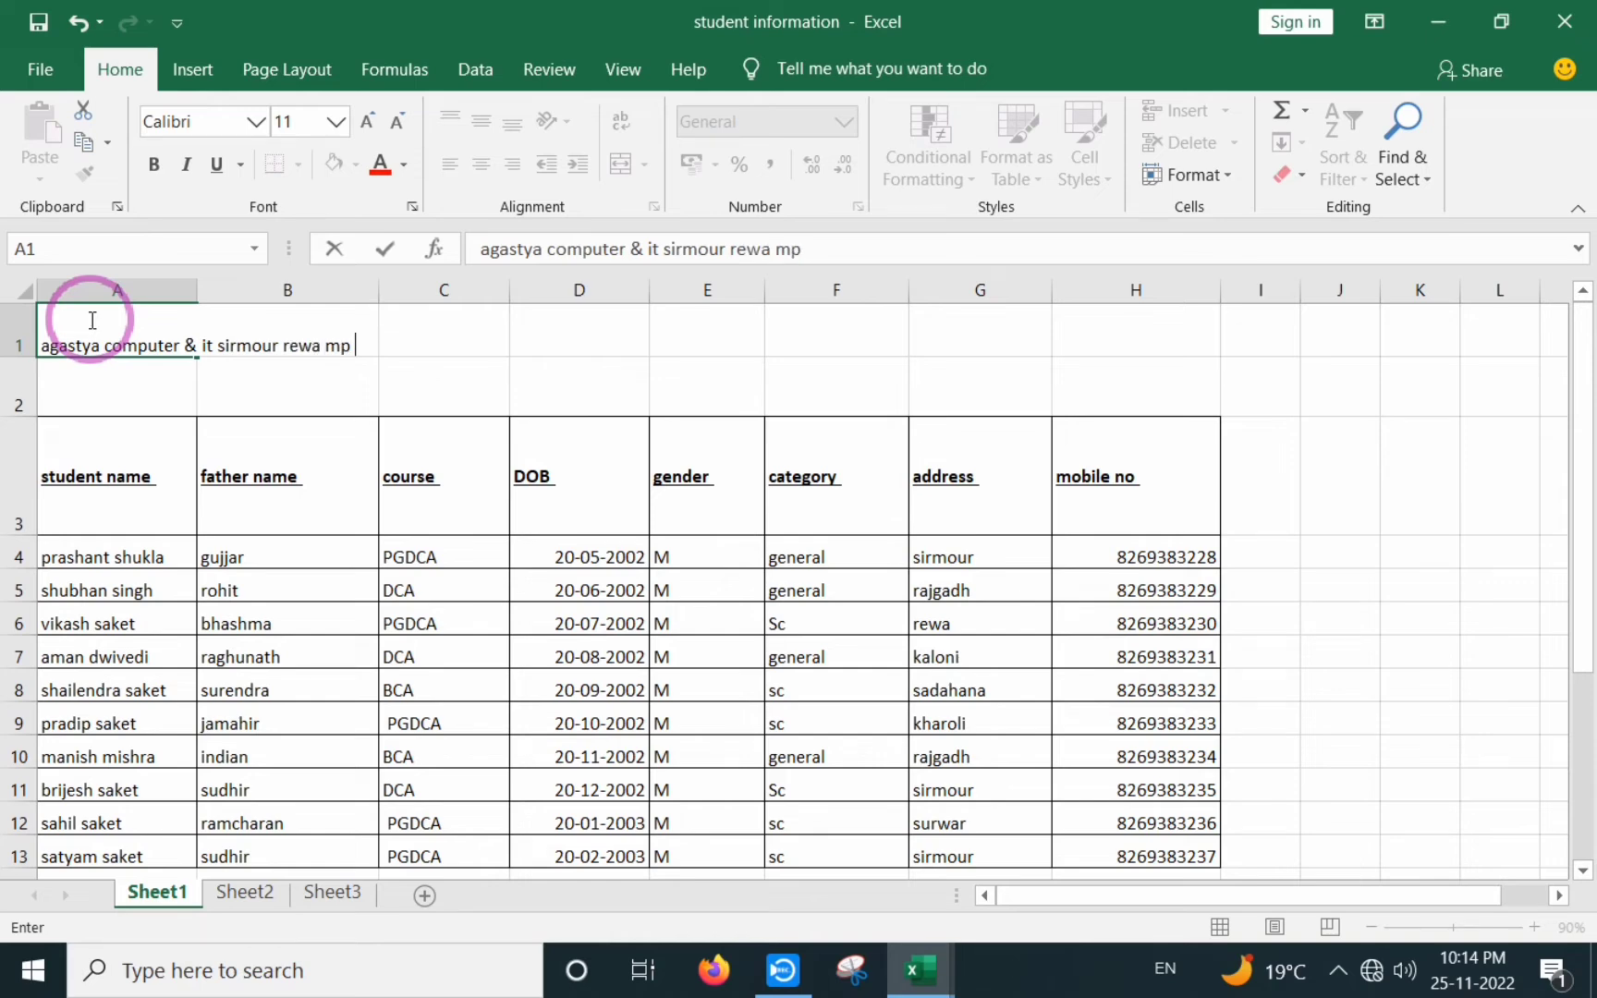
pyautogui.press('Return')
pyautogui.write('stude')
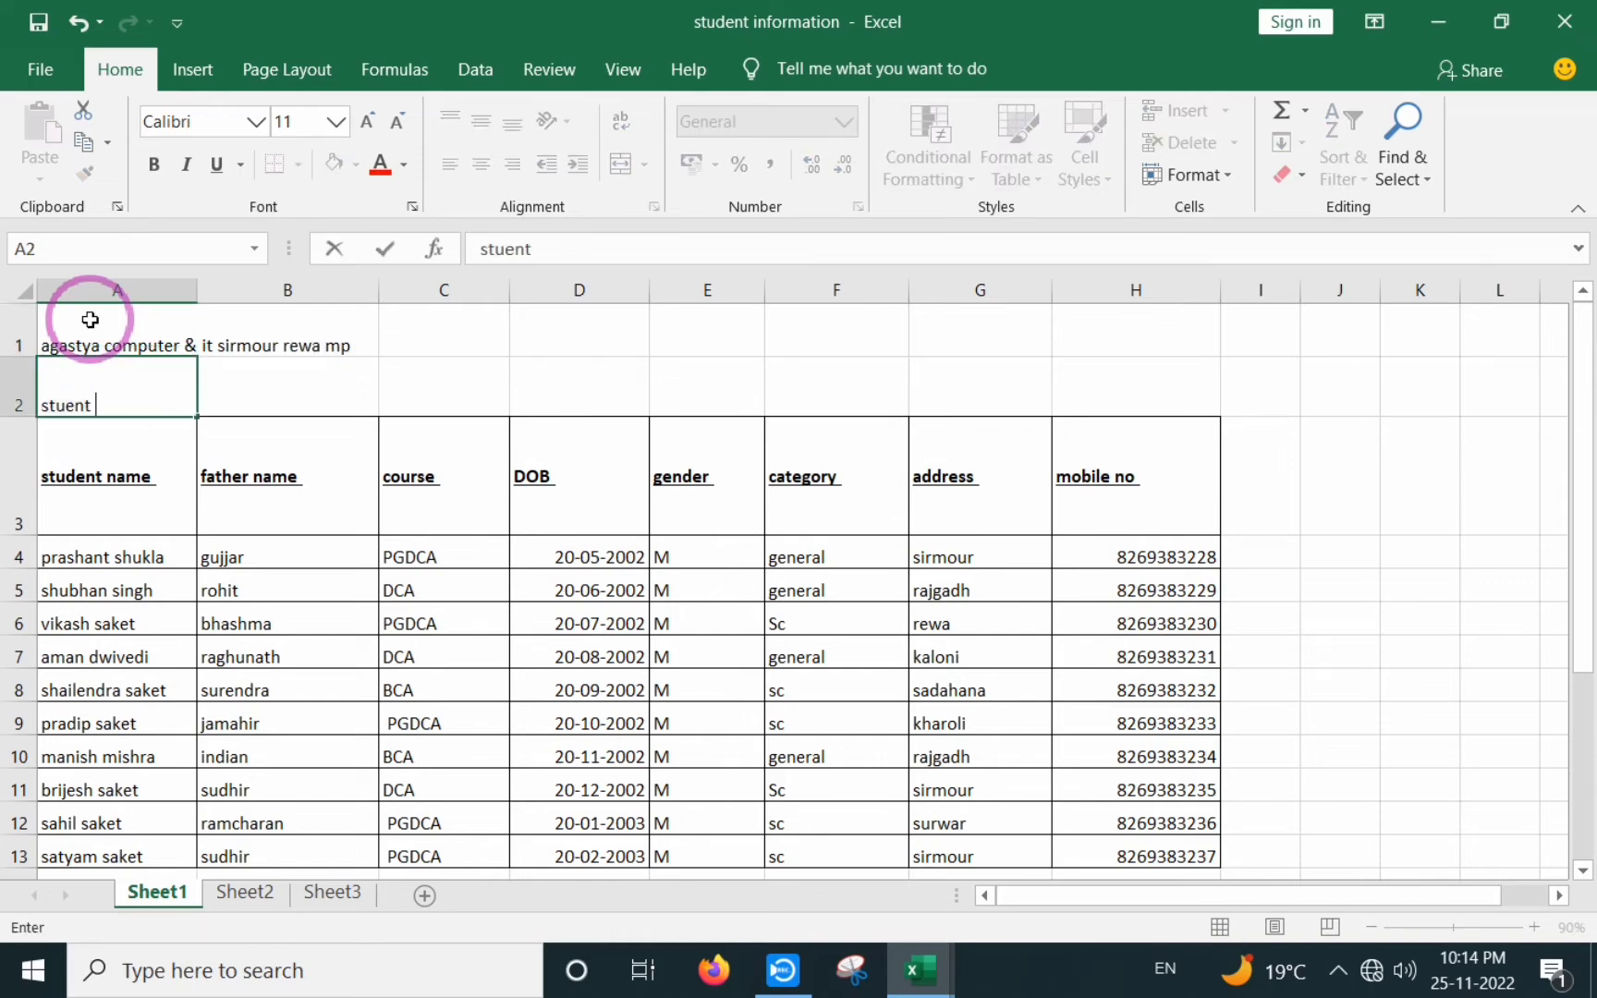
pyautogui.write('n')
pyautogui.press('BackSpace')
pyautogui.press('BackSpace')
pyautogui.write('d')
pyautogui.press('BackSpace')
pyautogui.press('BackSpace')
pyautogui.press('BackSpace')
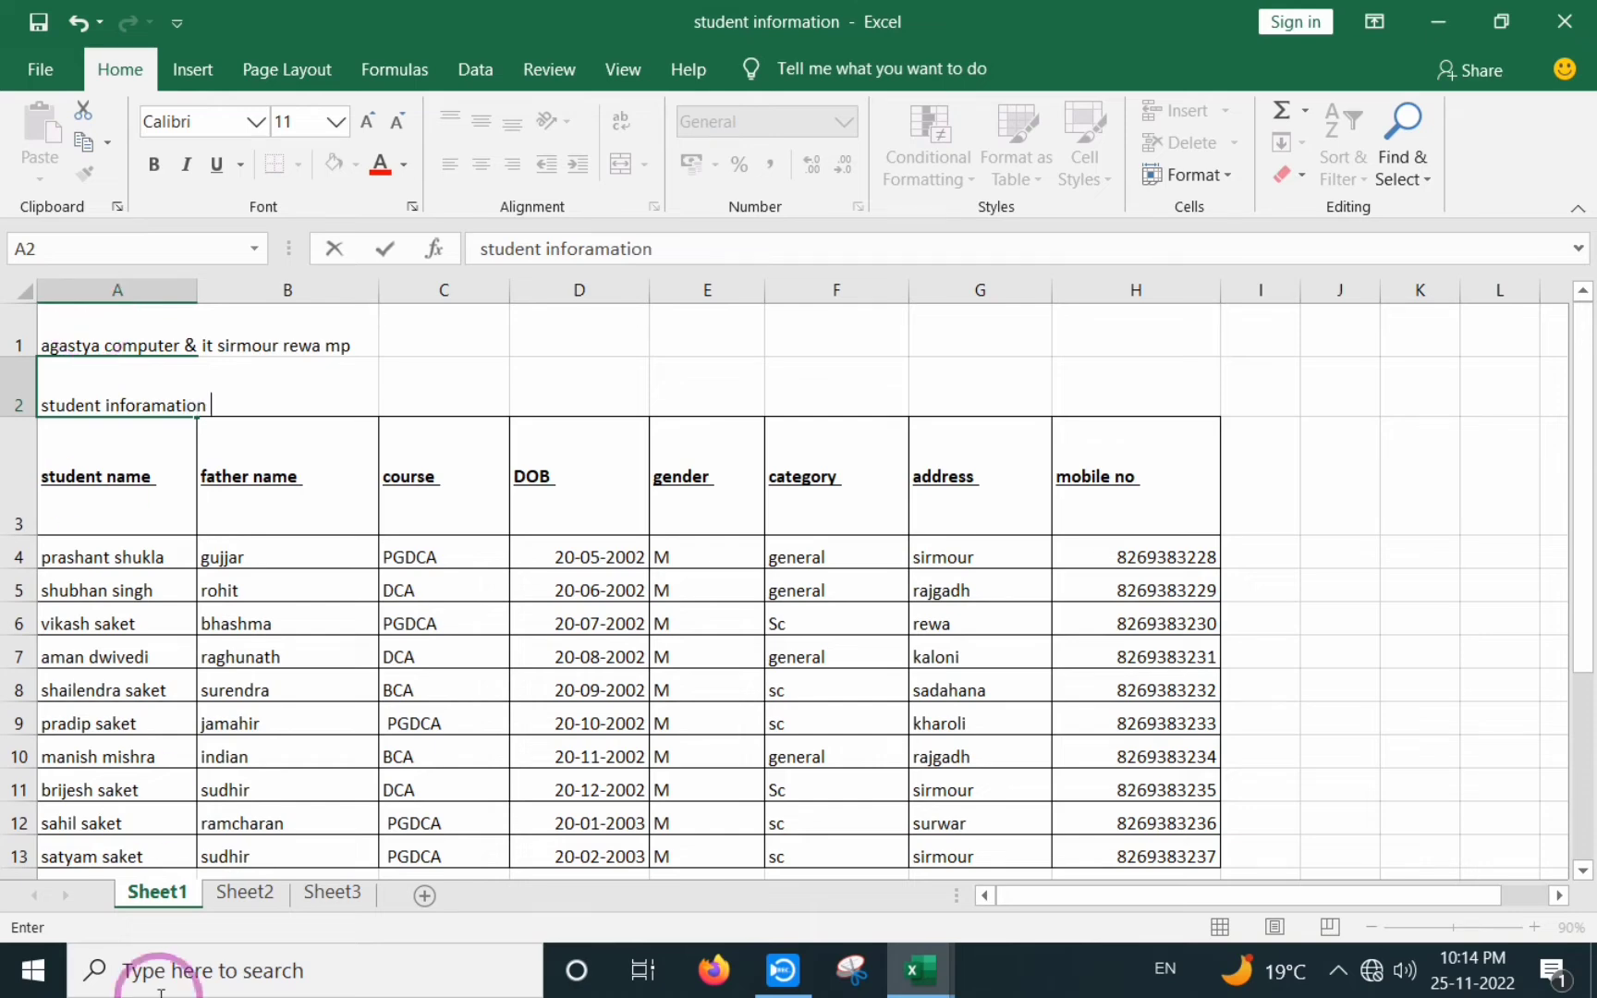
pyautogui.click(109, 405)
pyautogui.click(96, 347)
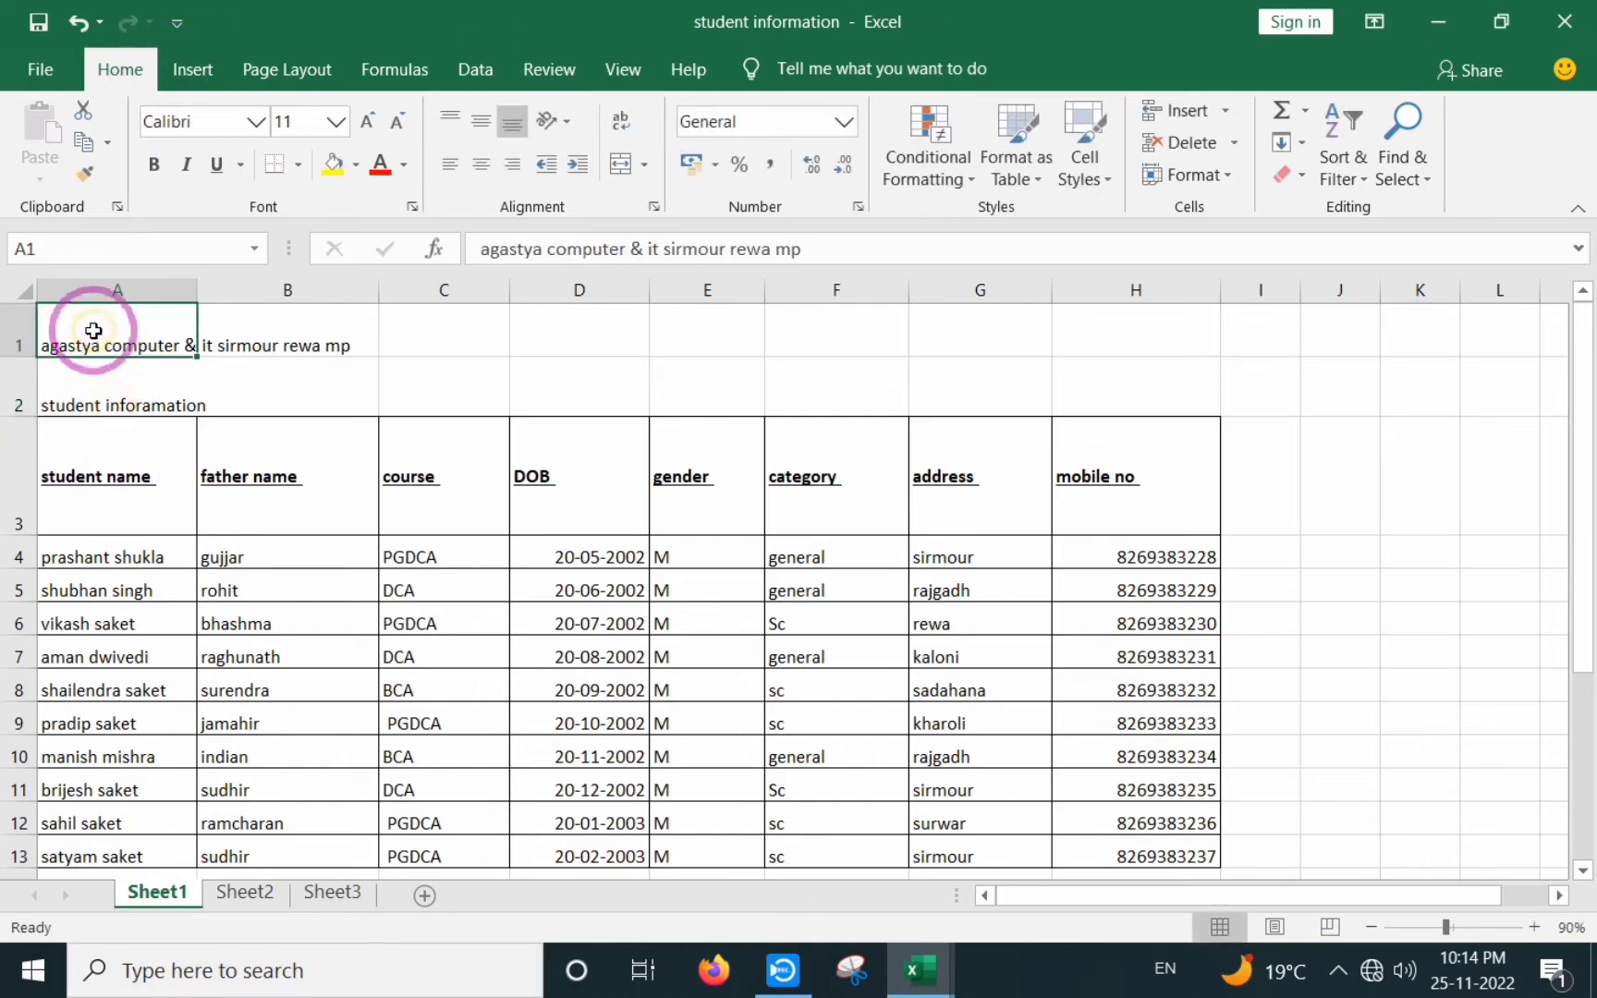
pyautogui.click(80, 393)
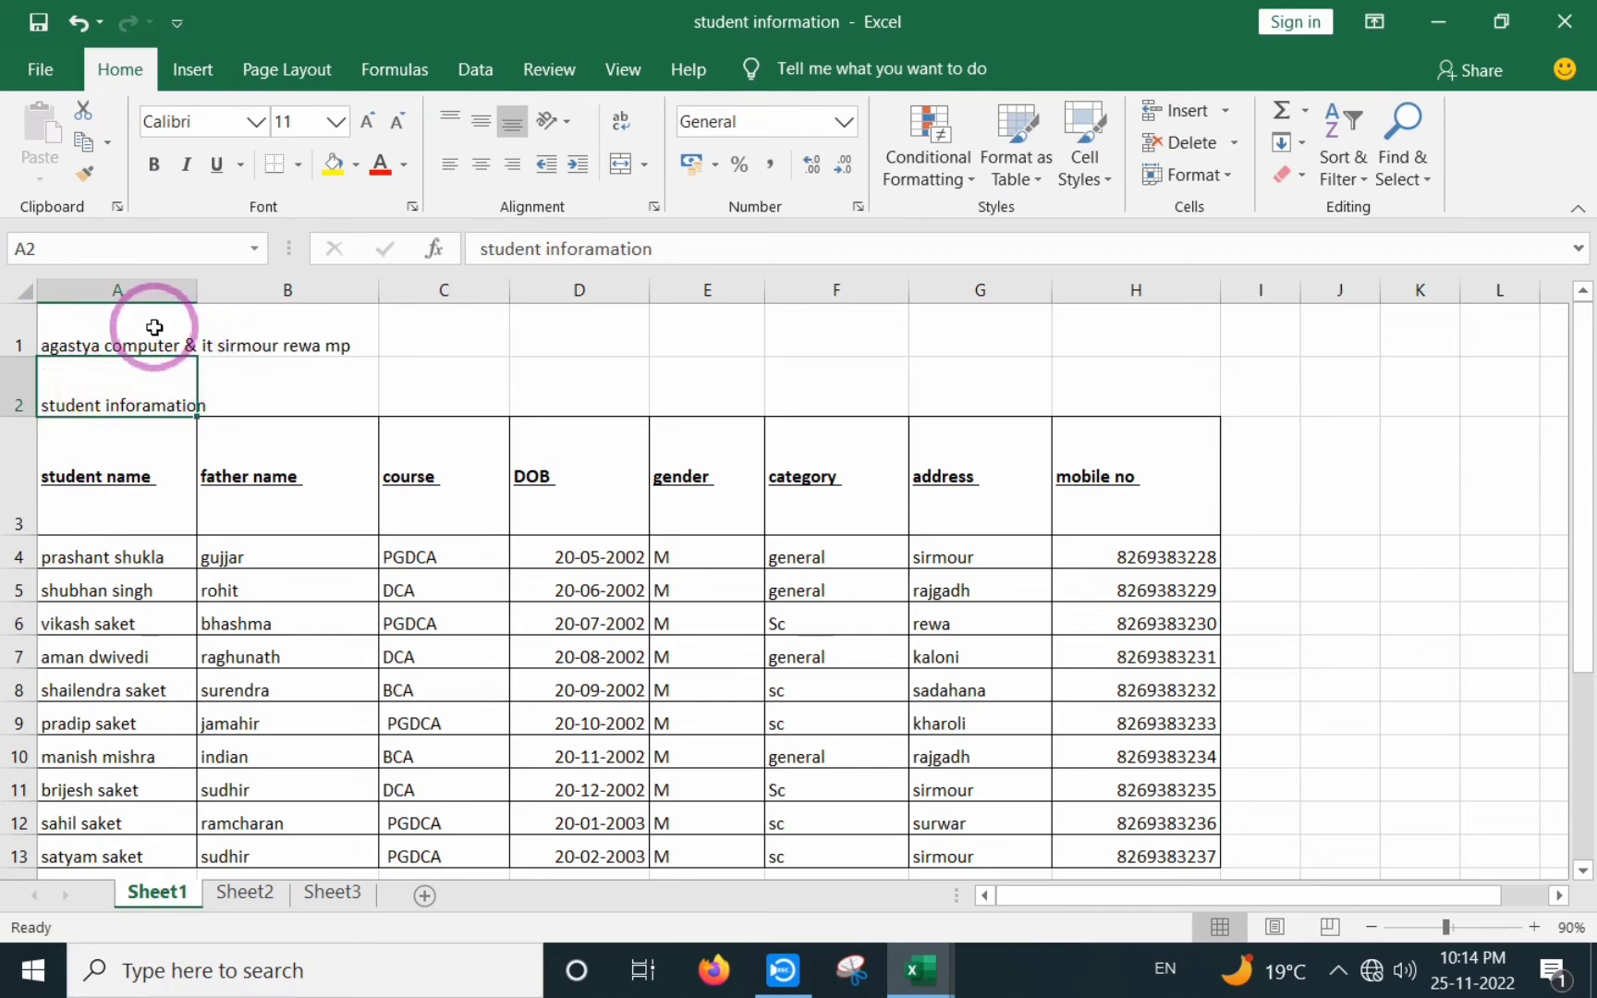
pyautogui.click(154, 327)
pyautogui.click(152, 432)
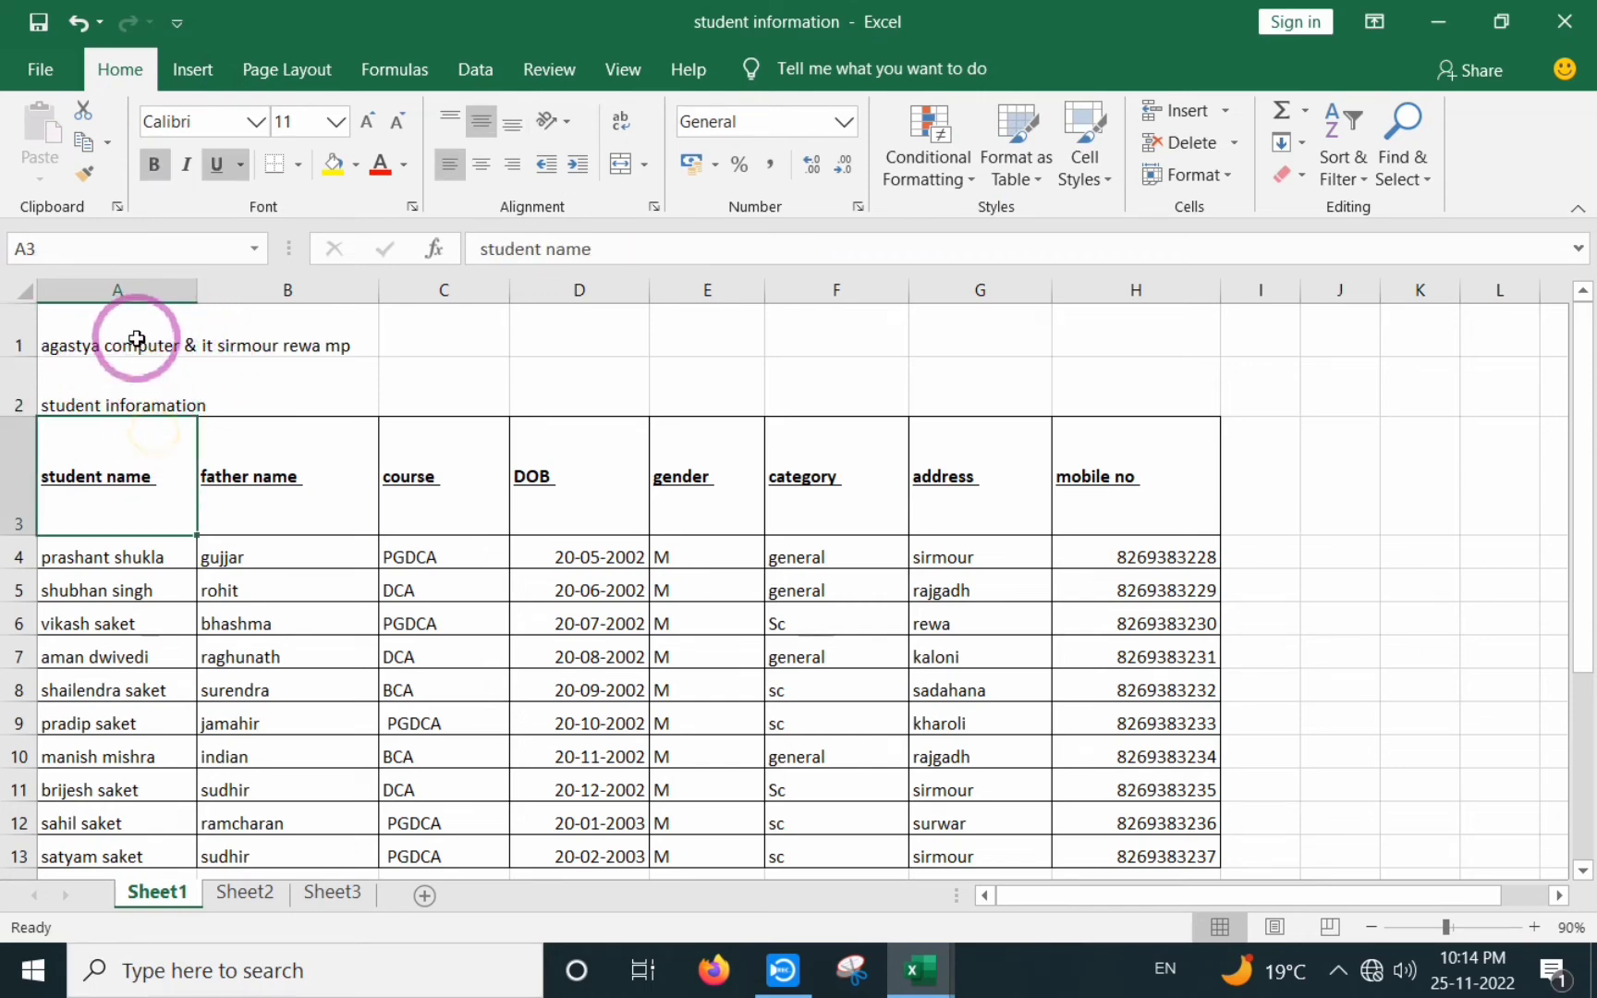
pyautogui.click(136, 342)
pyautogui.click(117, 388)
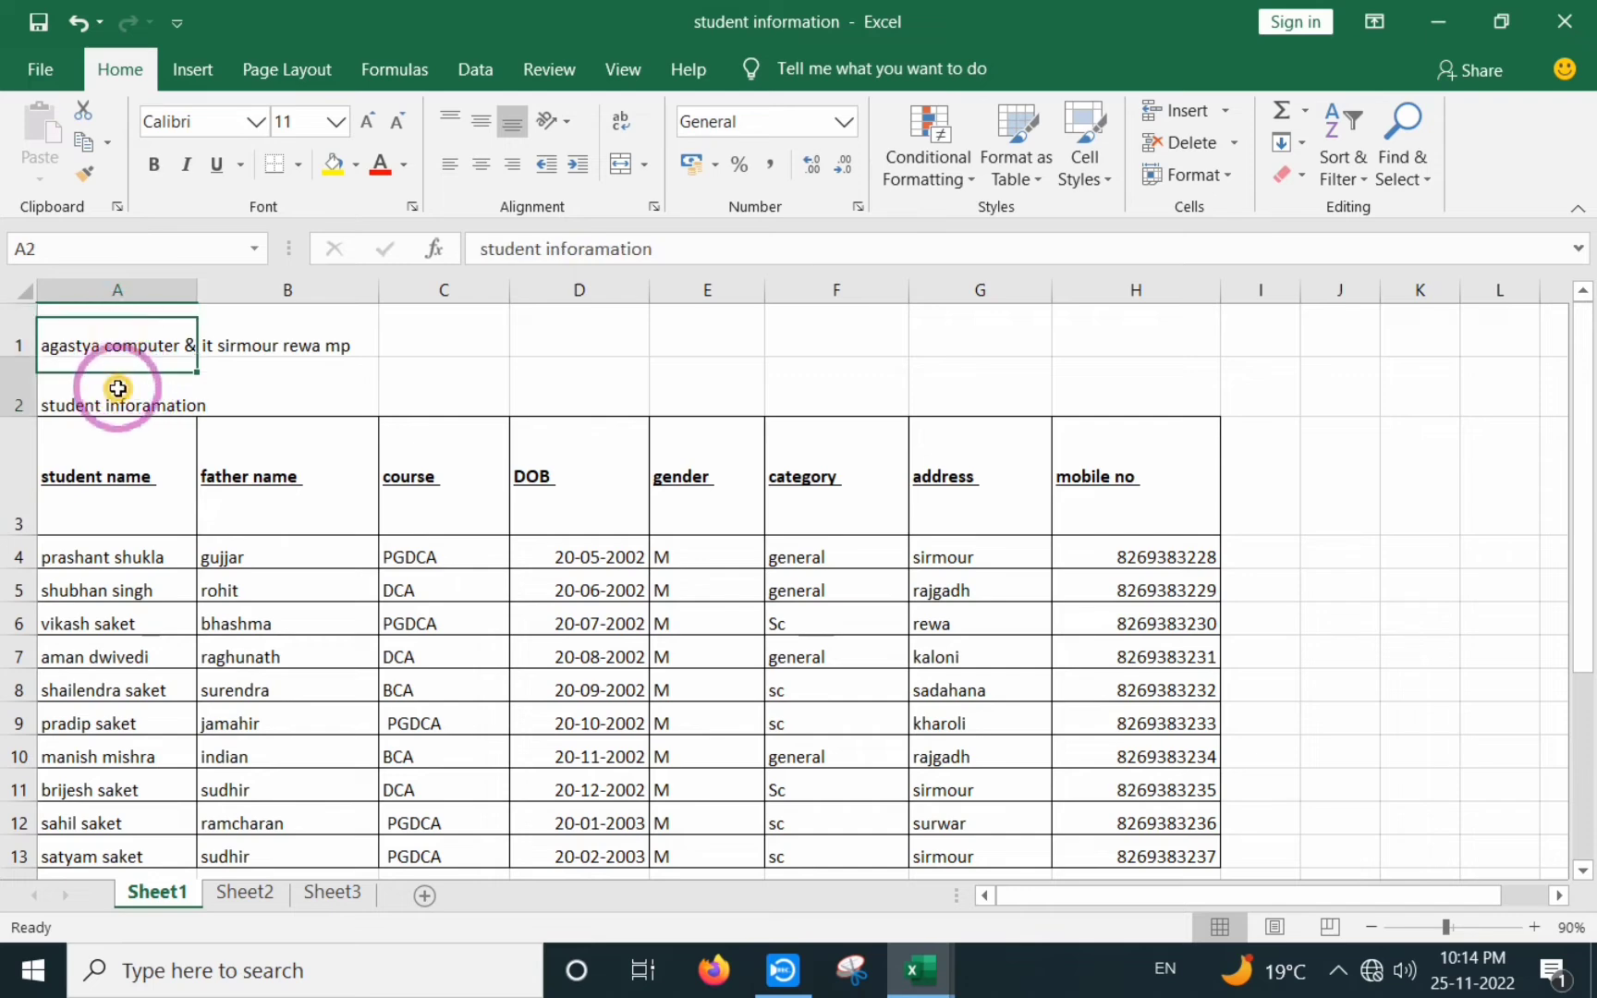
pyautogui.click(118, 344)
pyautogui.click(125, 421)
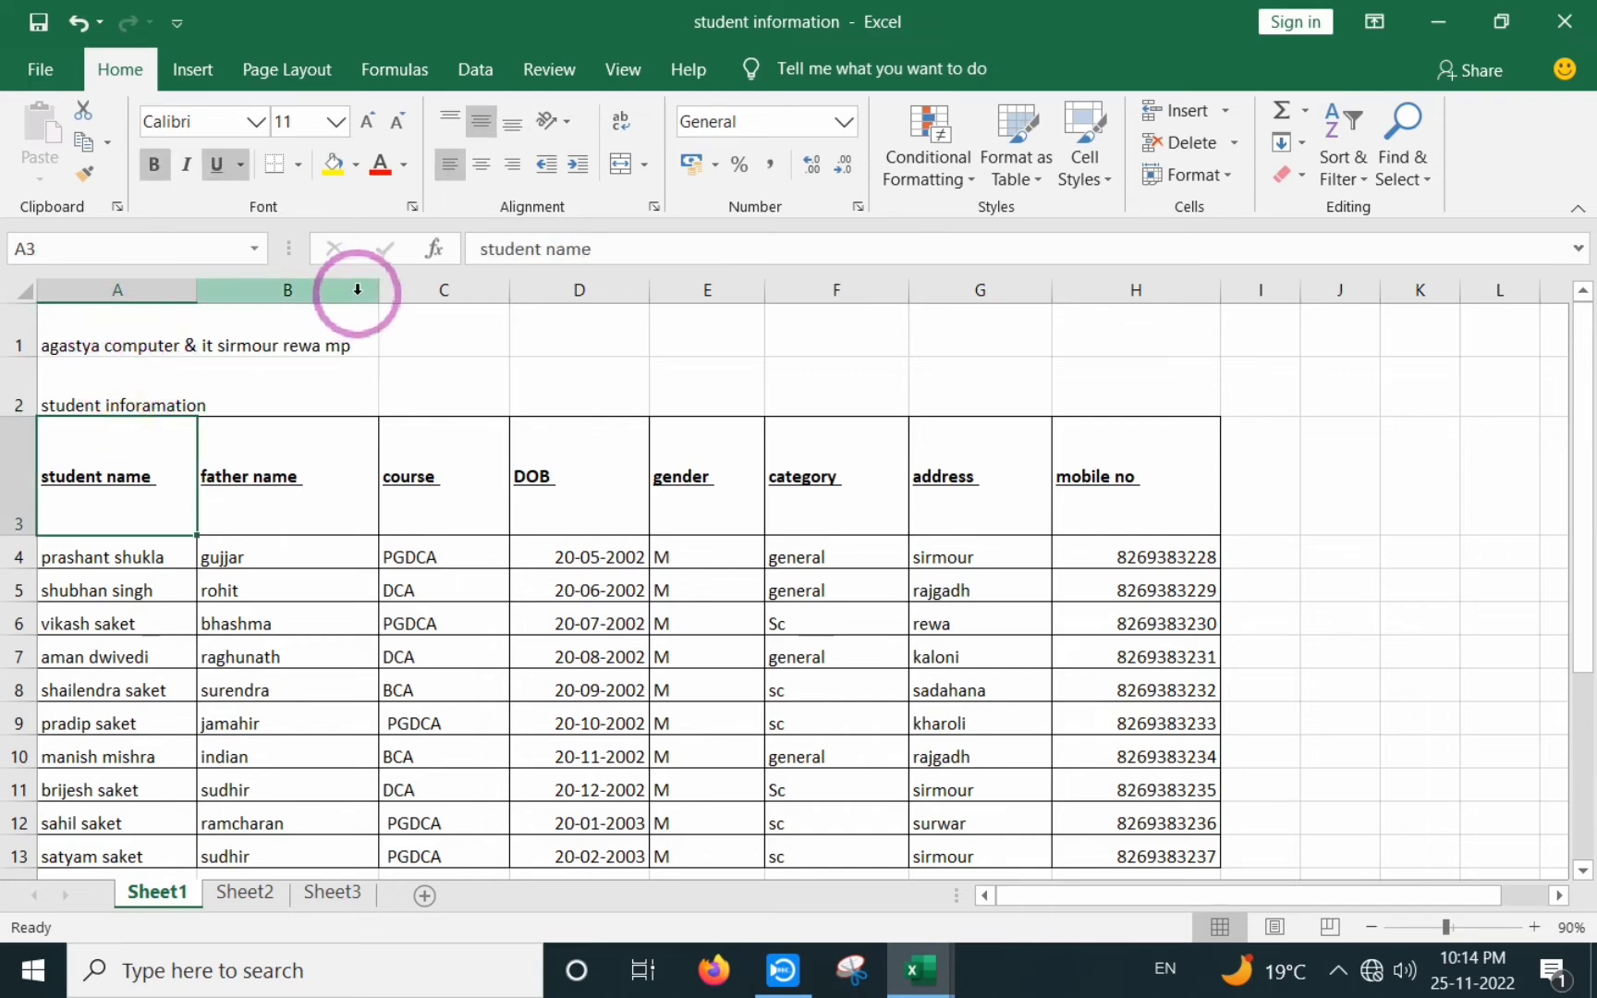
pyautogui.click(275, 335)
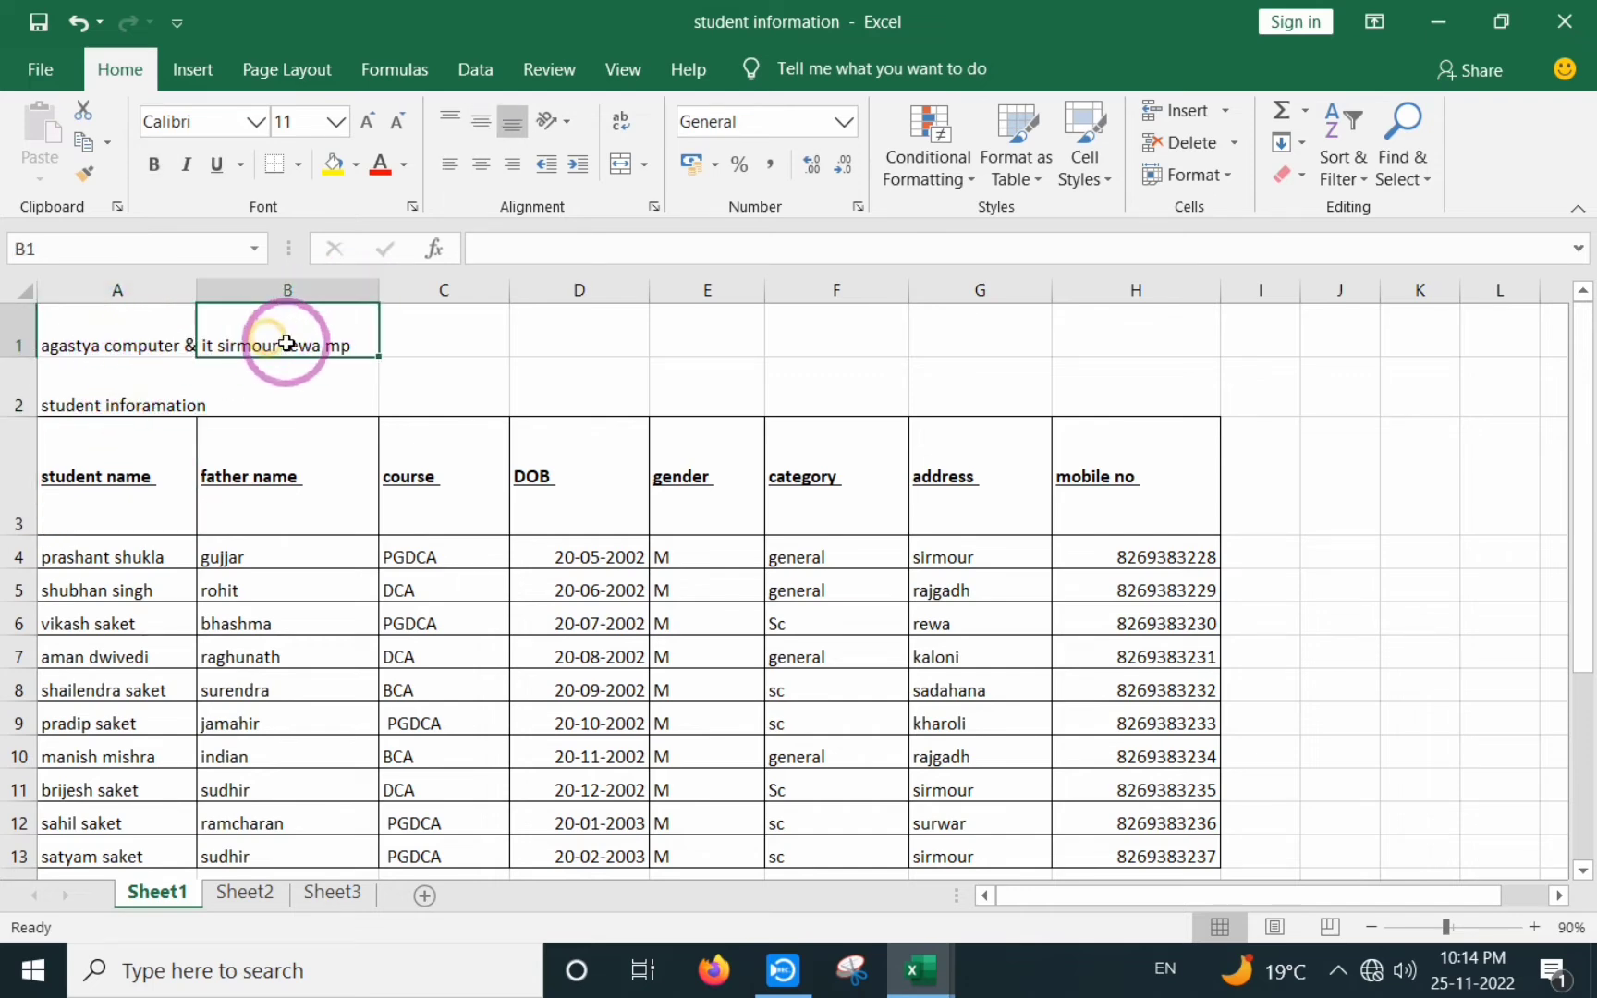
pyautogui.click(297, 403)
pyautogui.click(120, 350)
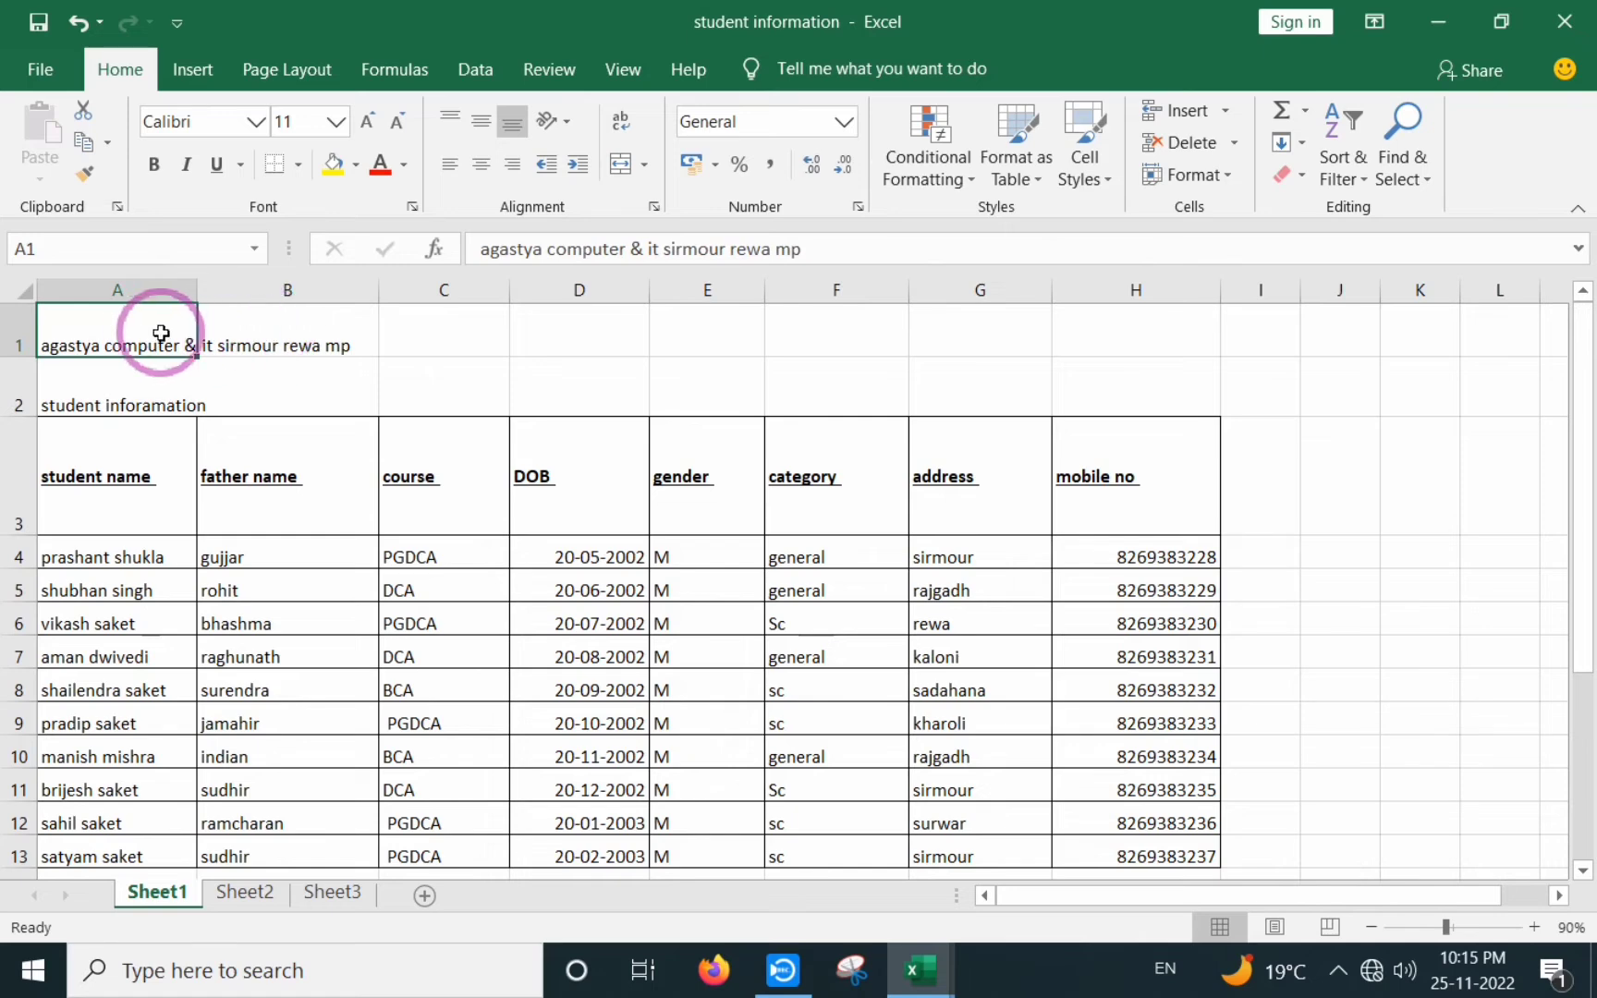
pyautogui.moveTo(107, 342); pyautogui.dragTo(1131, 324)
pyautogui.click(227, 459)
pyautogui.moveTo(104, 334); pyautogui.dragTo(1106, 310)
pyautogui.click(613, 545)
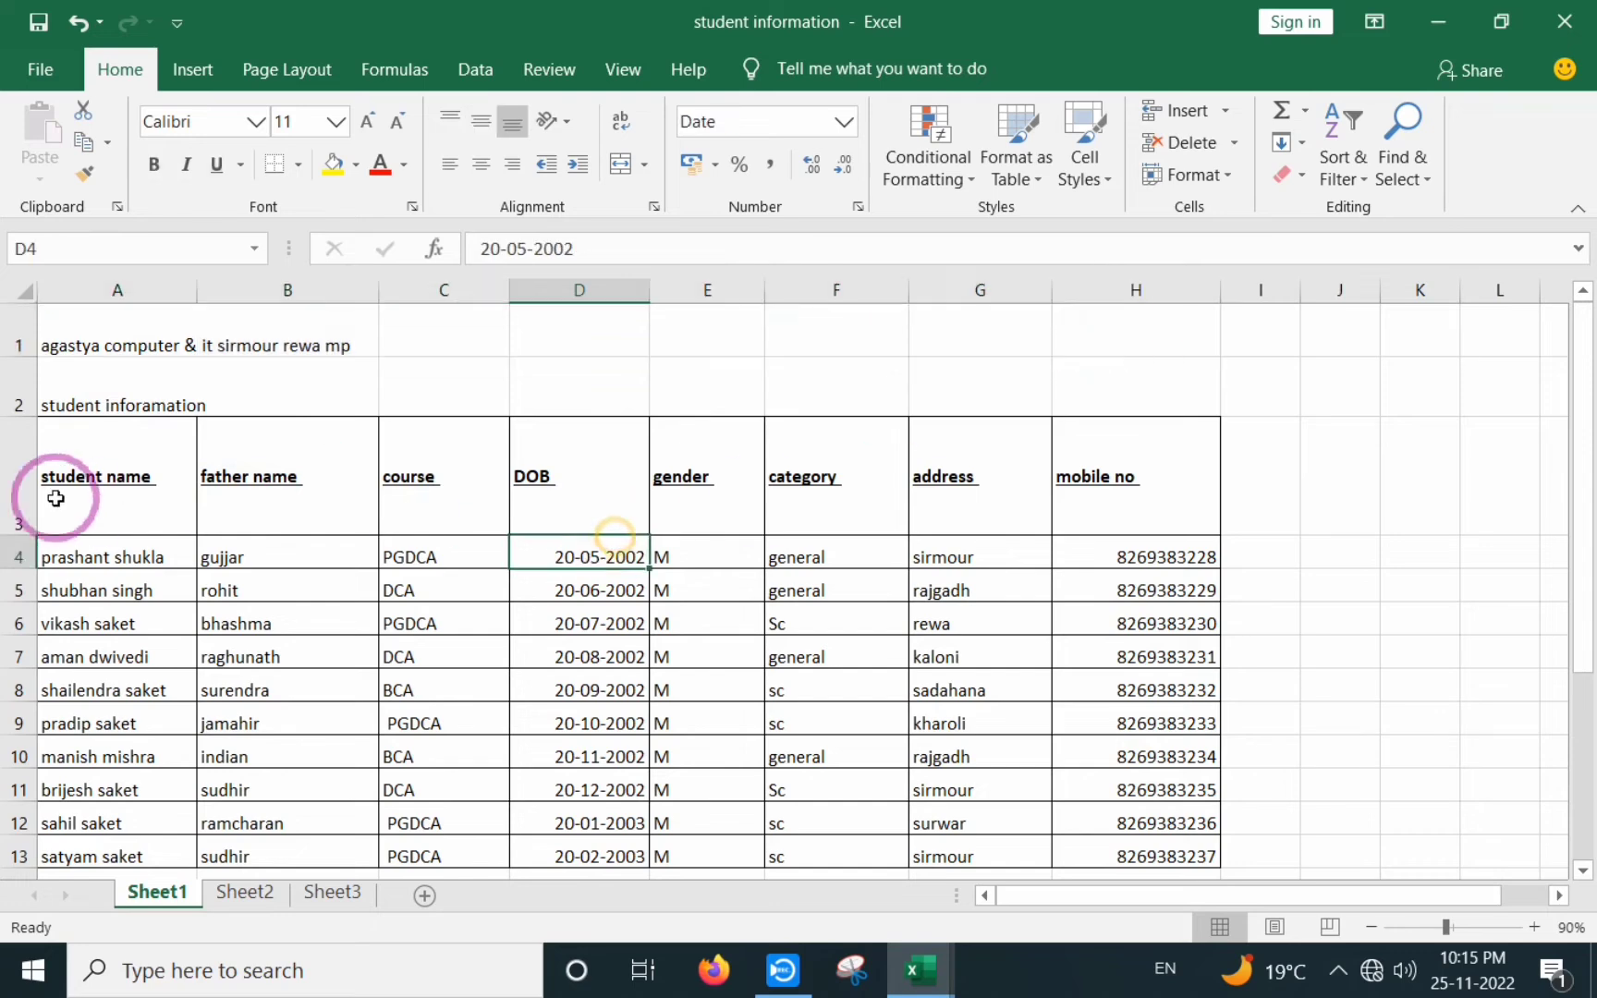
pyautogui.moveTo(32, 488); pyautogui.dragTo(1094, 445)
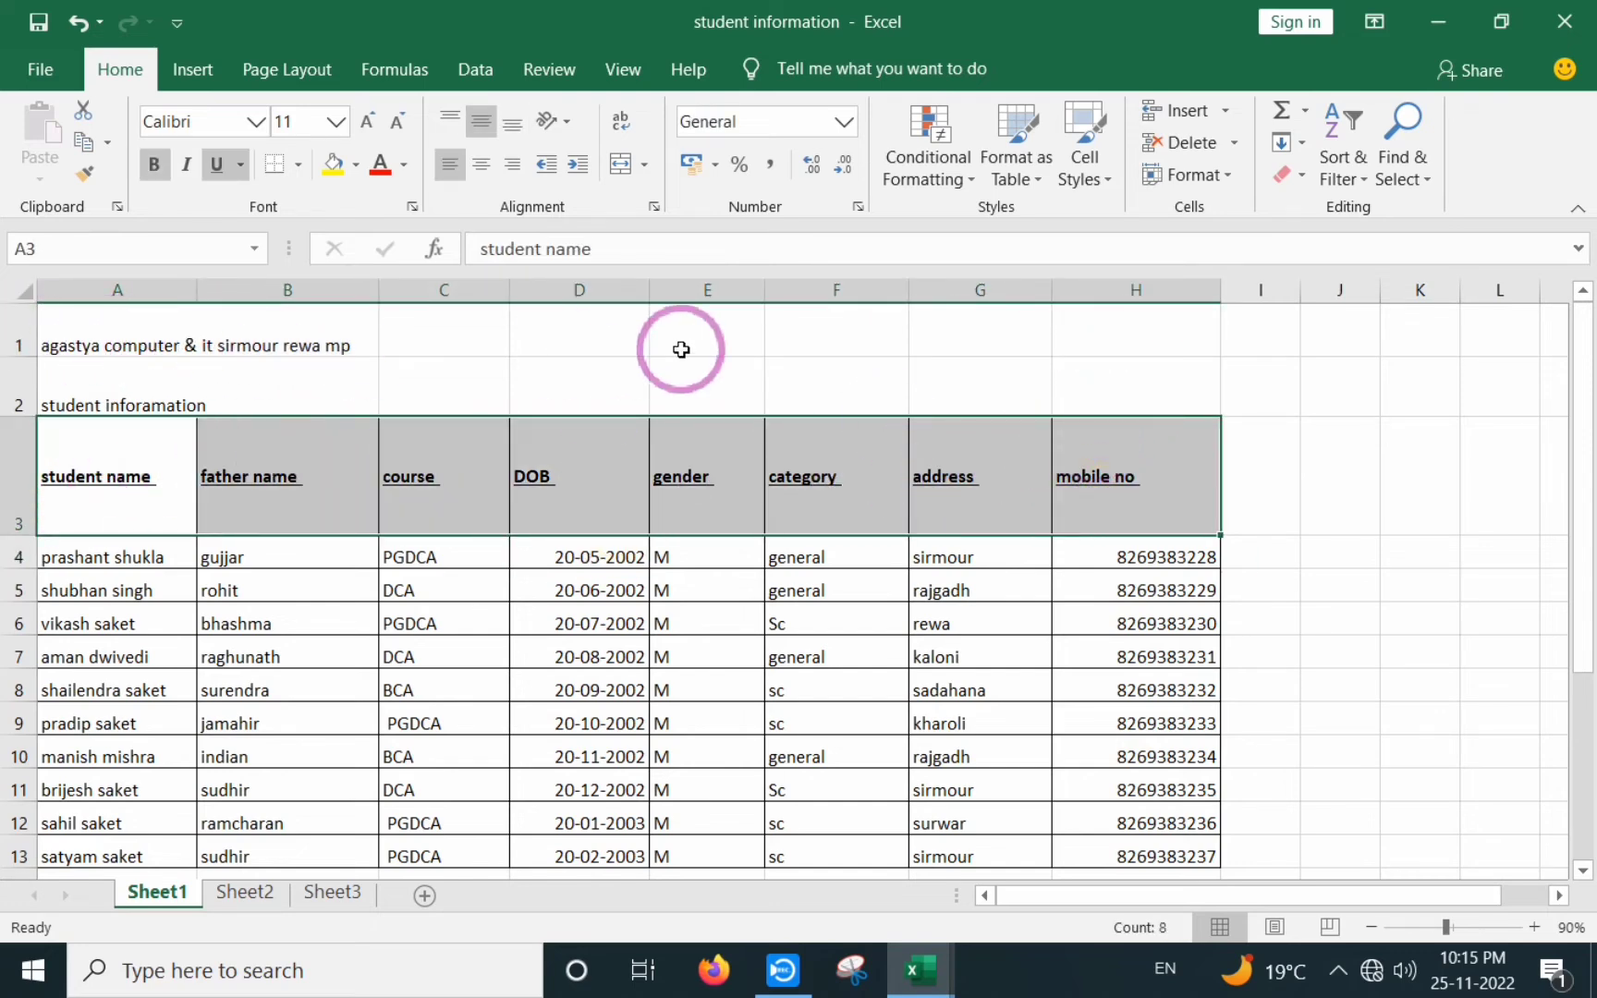
pyautogui.click(1144, 309)
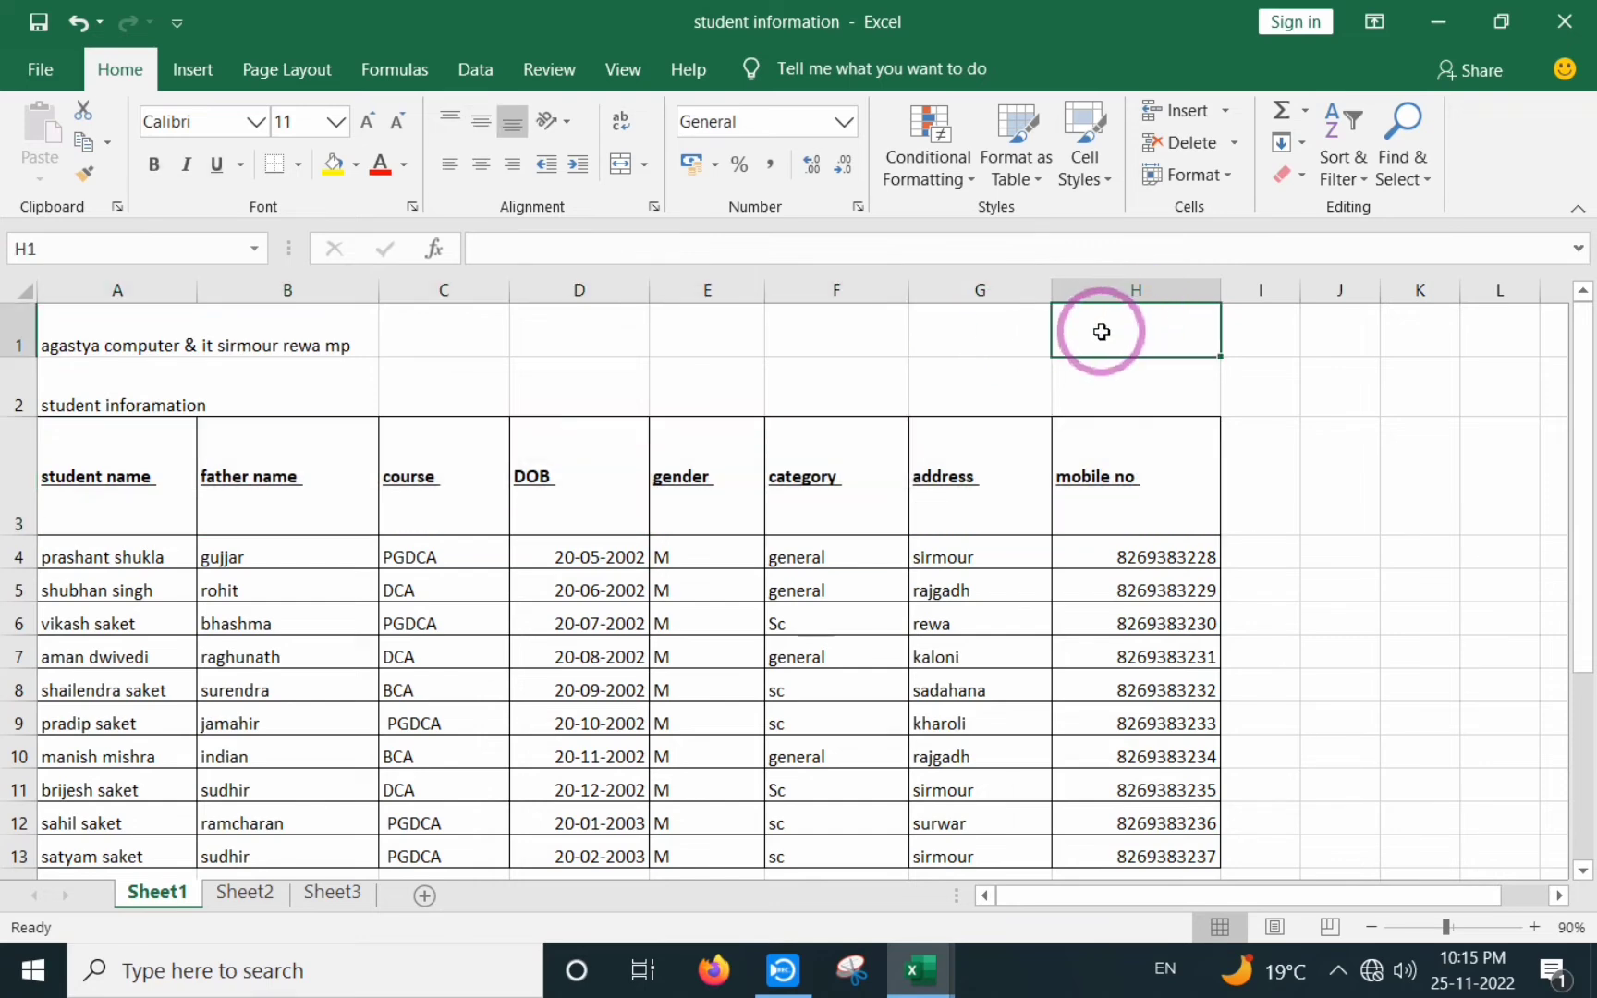
pyautogui.click(839, 332)
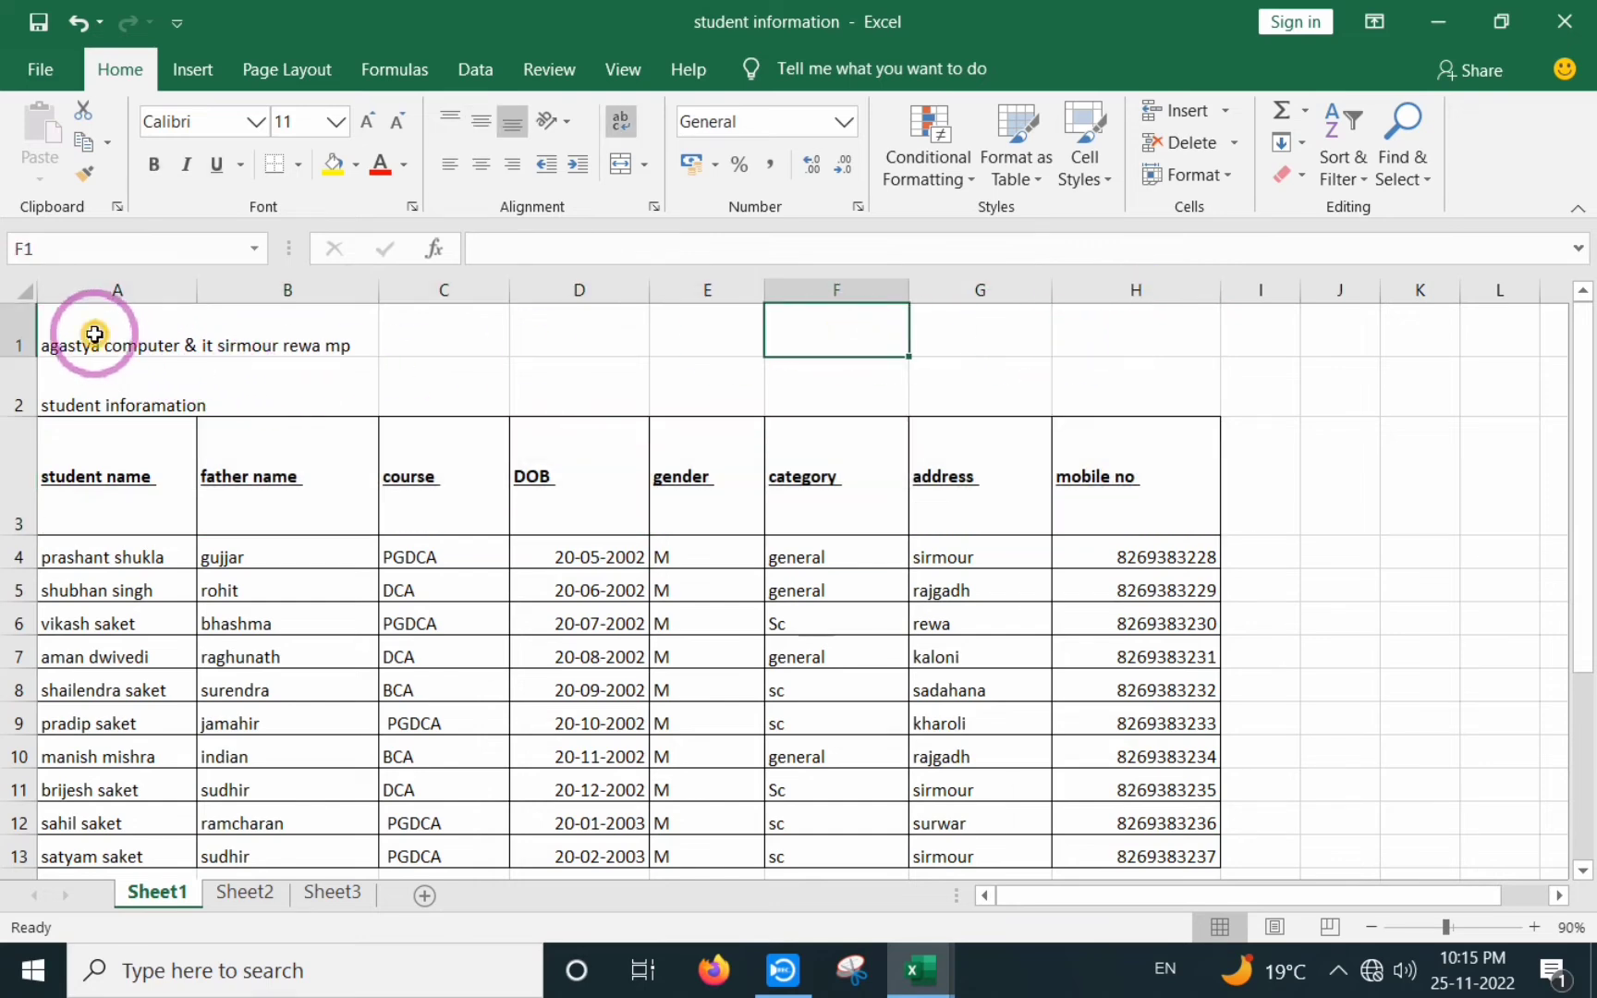
pyautogui.moveTo(92, 338); pyautogui.dragTo(1091, 331)
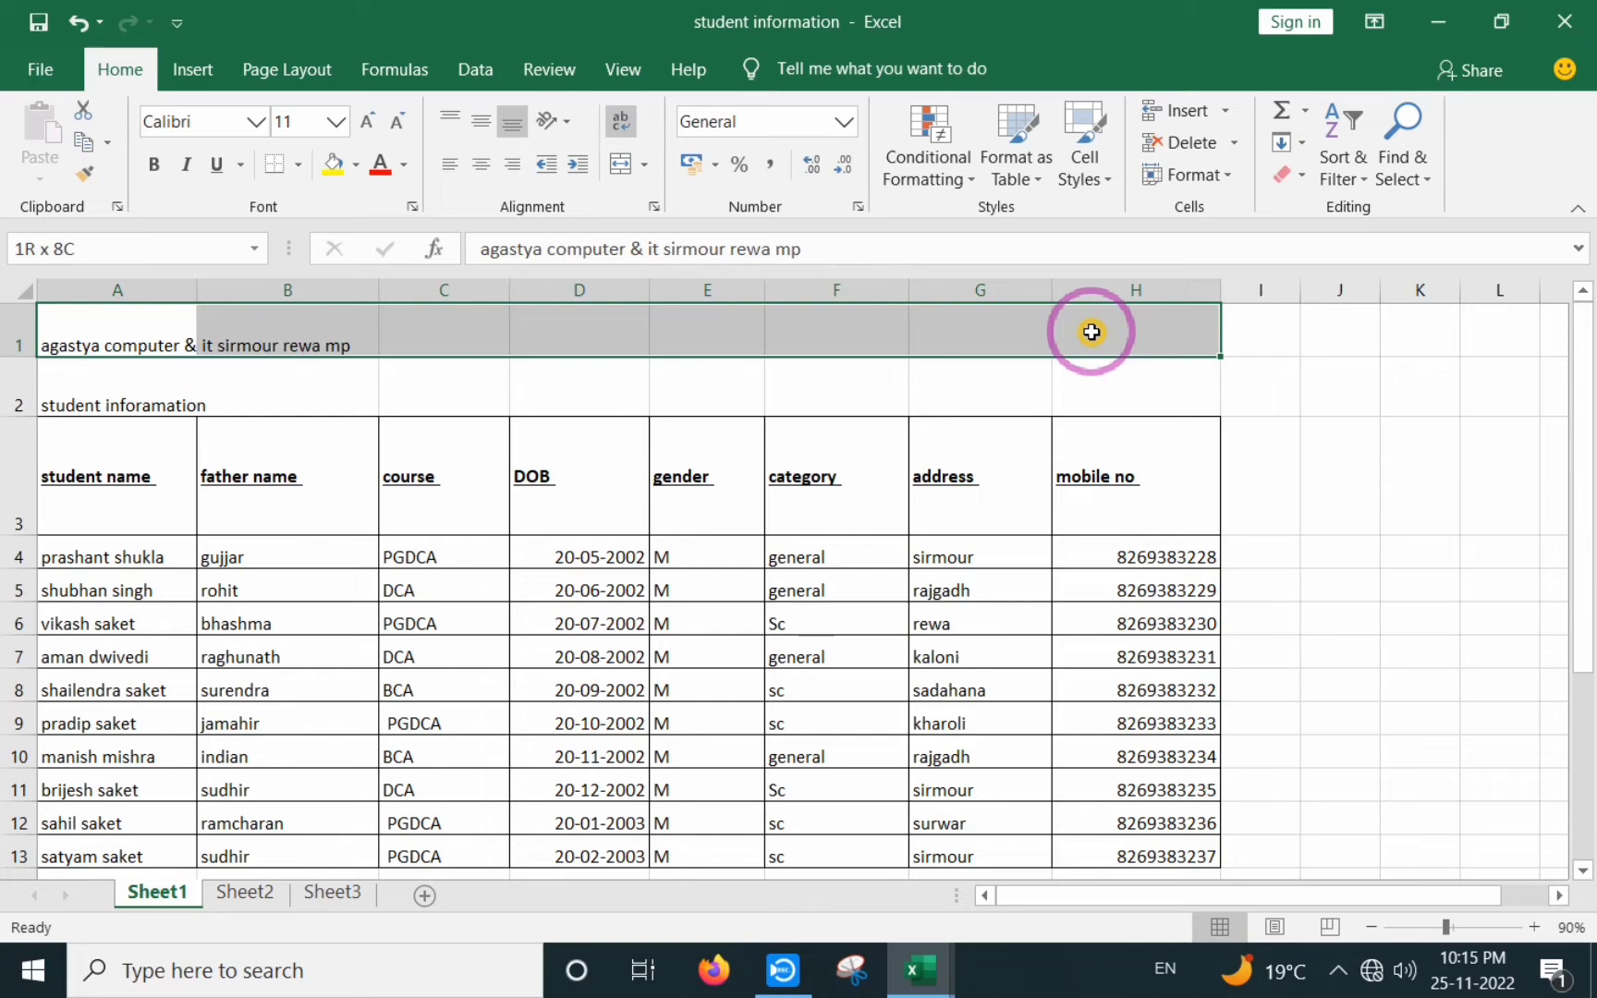
pyautogui.click(883, 558)
pyautogui.click(185, 520)
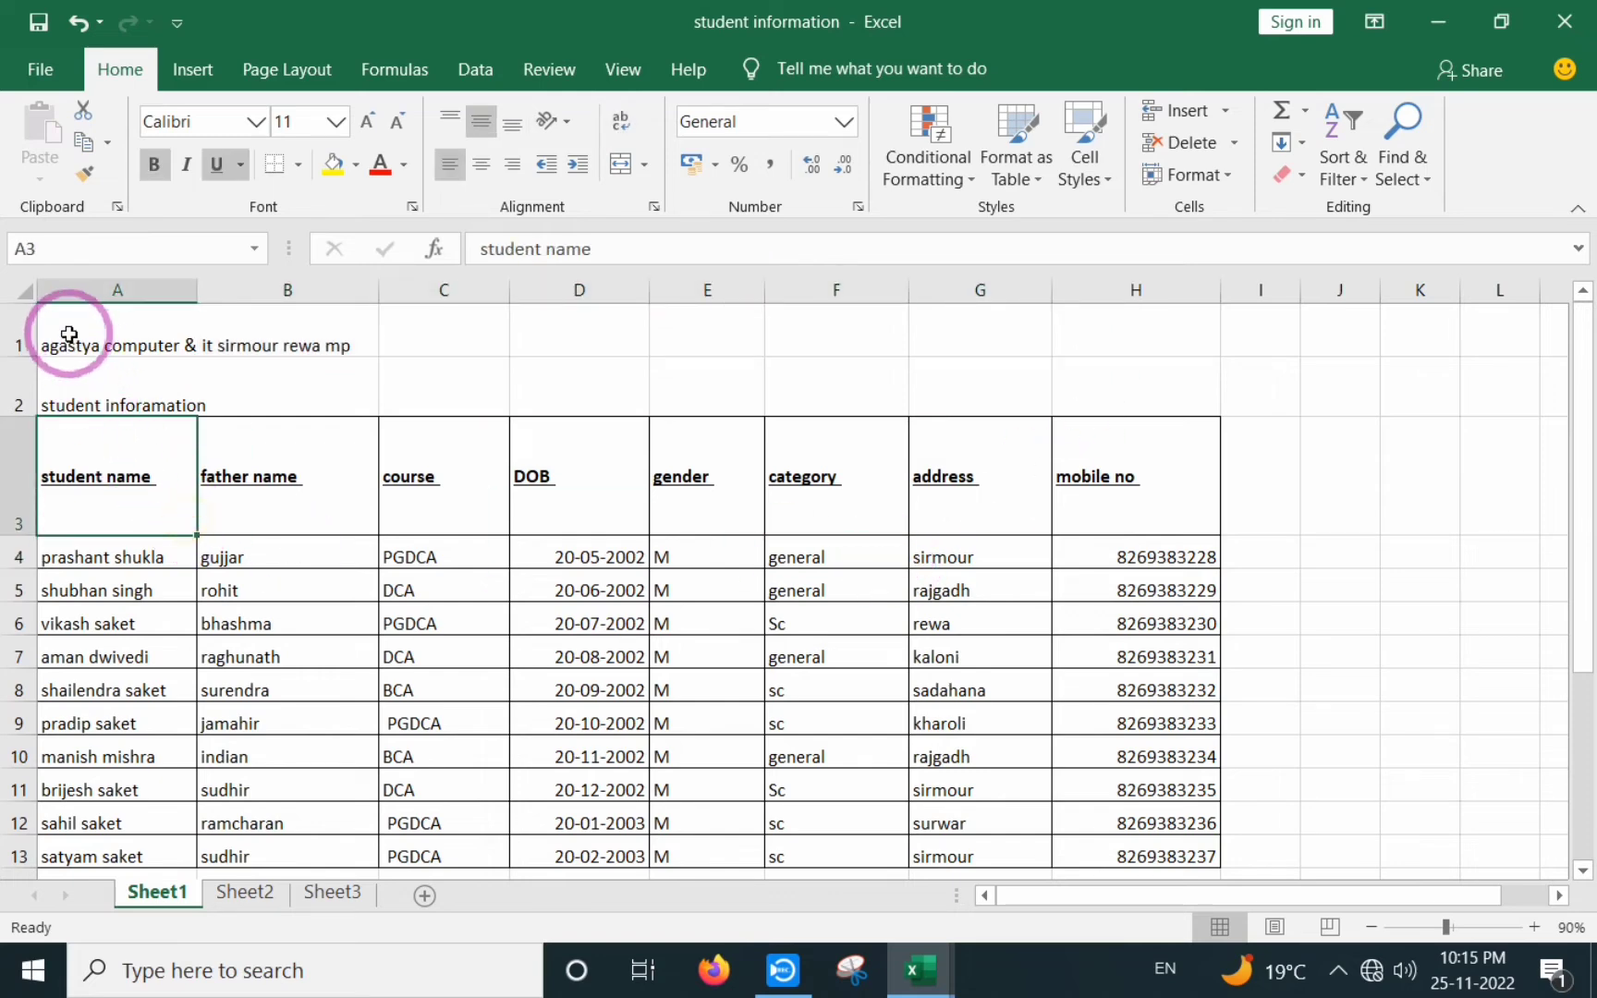
pyautogui.moveTo(68, 346); pyautogui.dragTo(1104, 312)
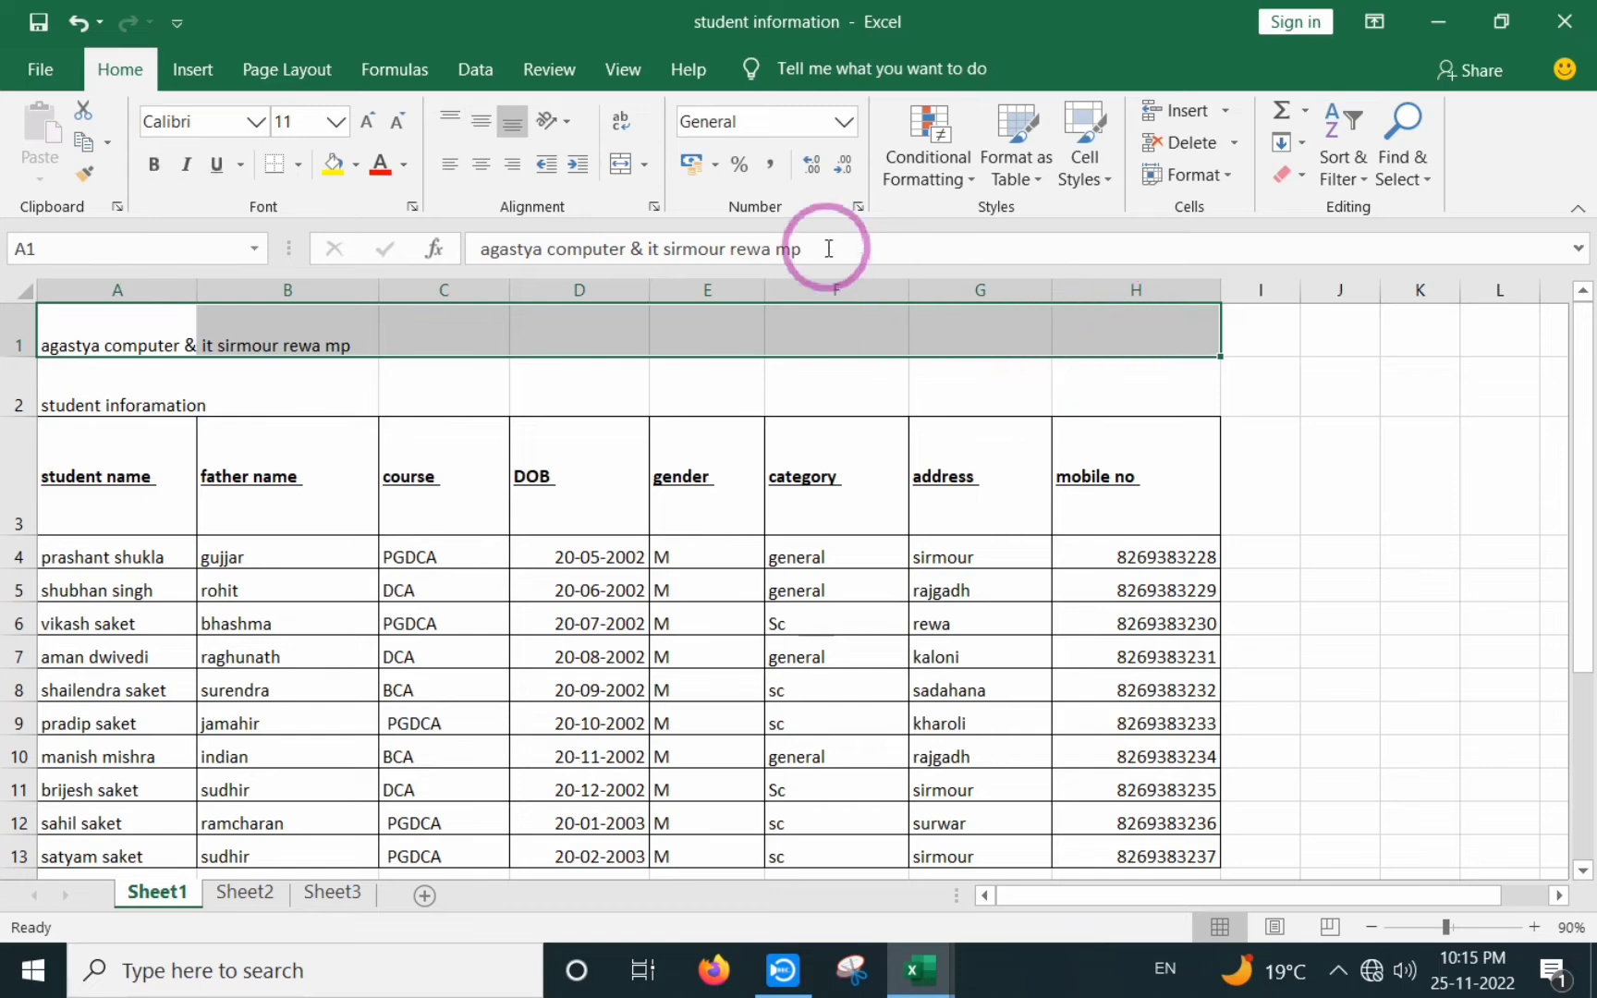
# - Merge A1:H1 and centre the institute title using the Merge & Center dropdown
pyautogui.click(621, 164)
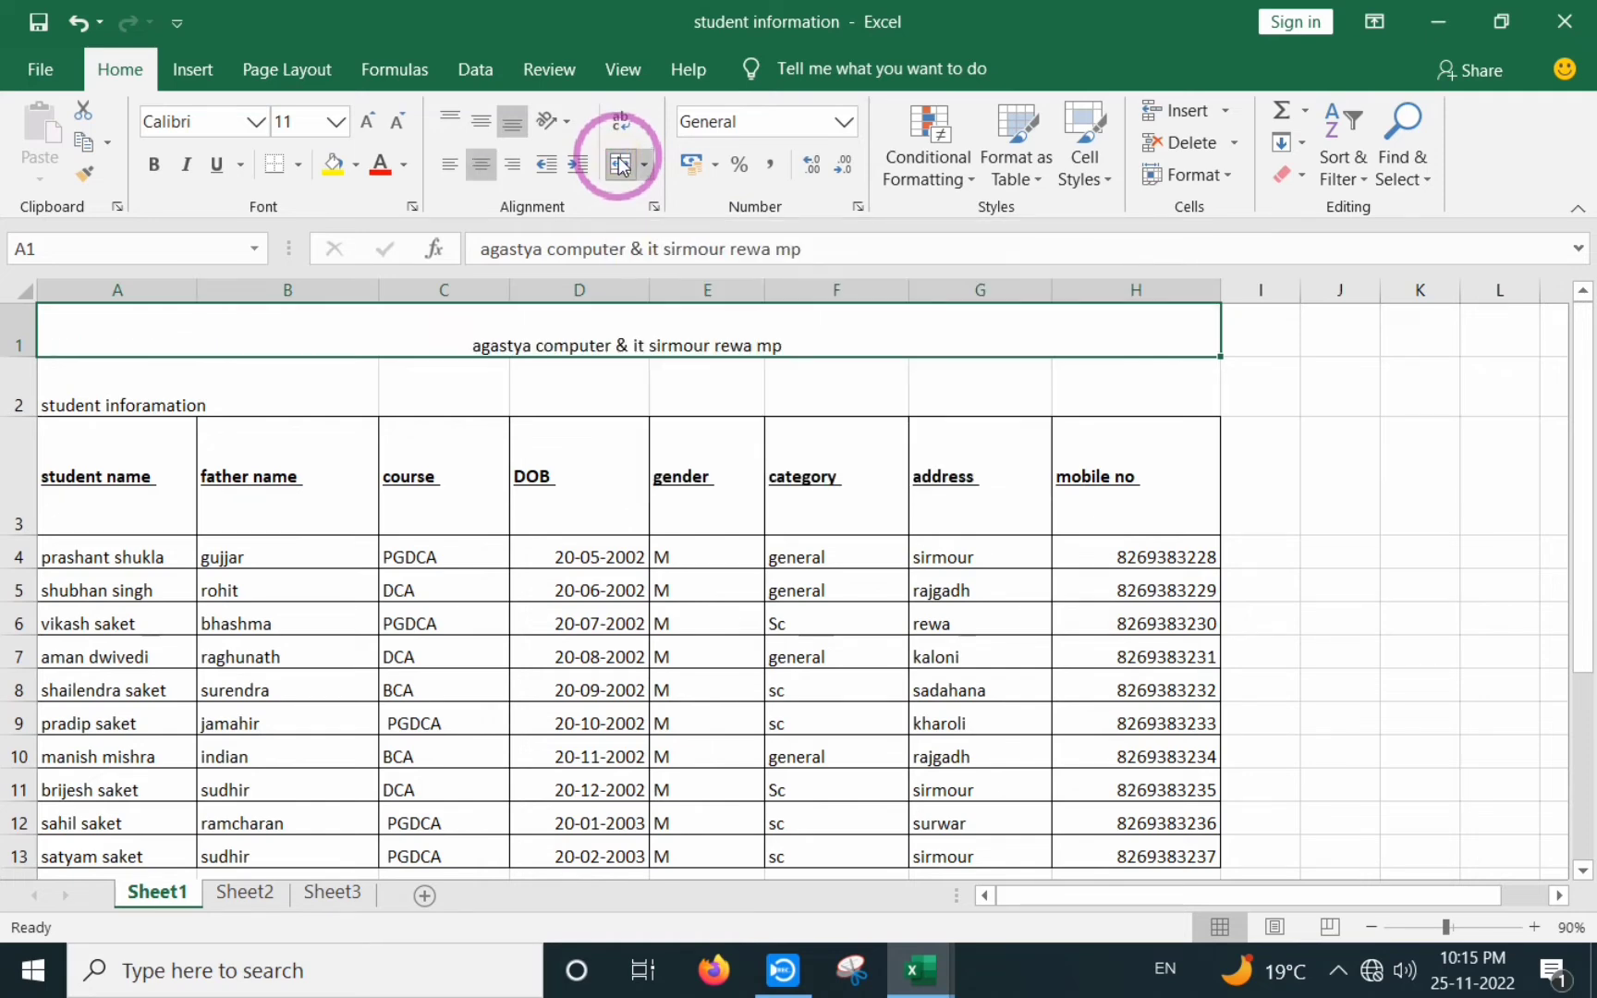
pyautogui.hotkey('ctrl', 'z')
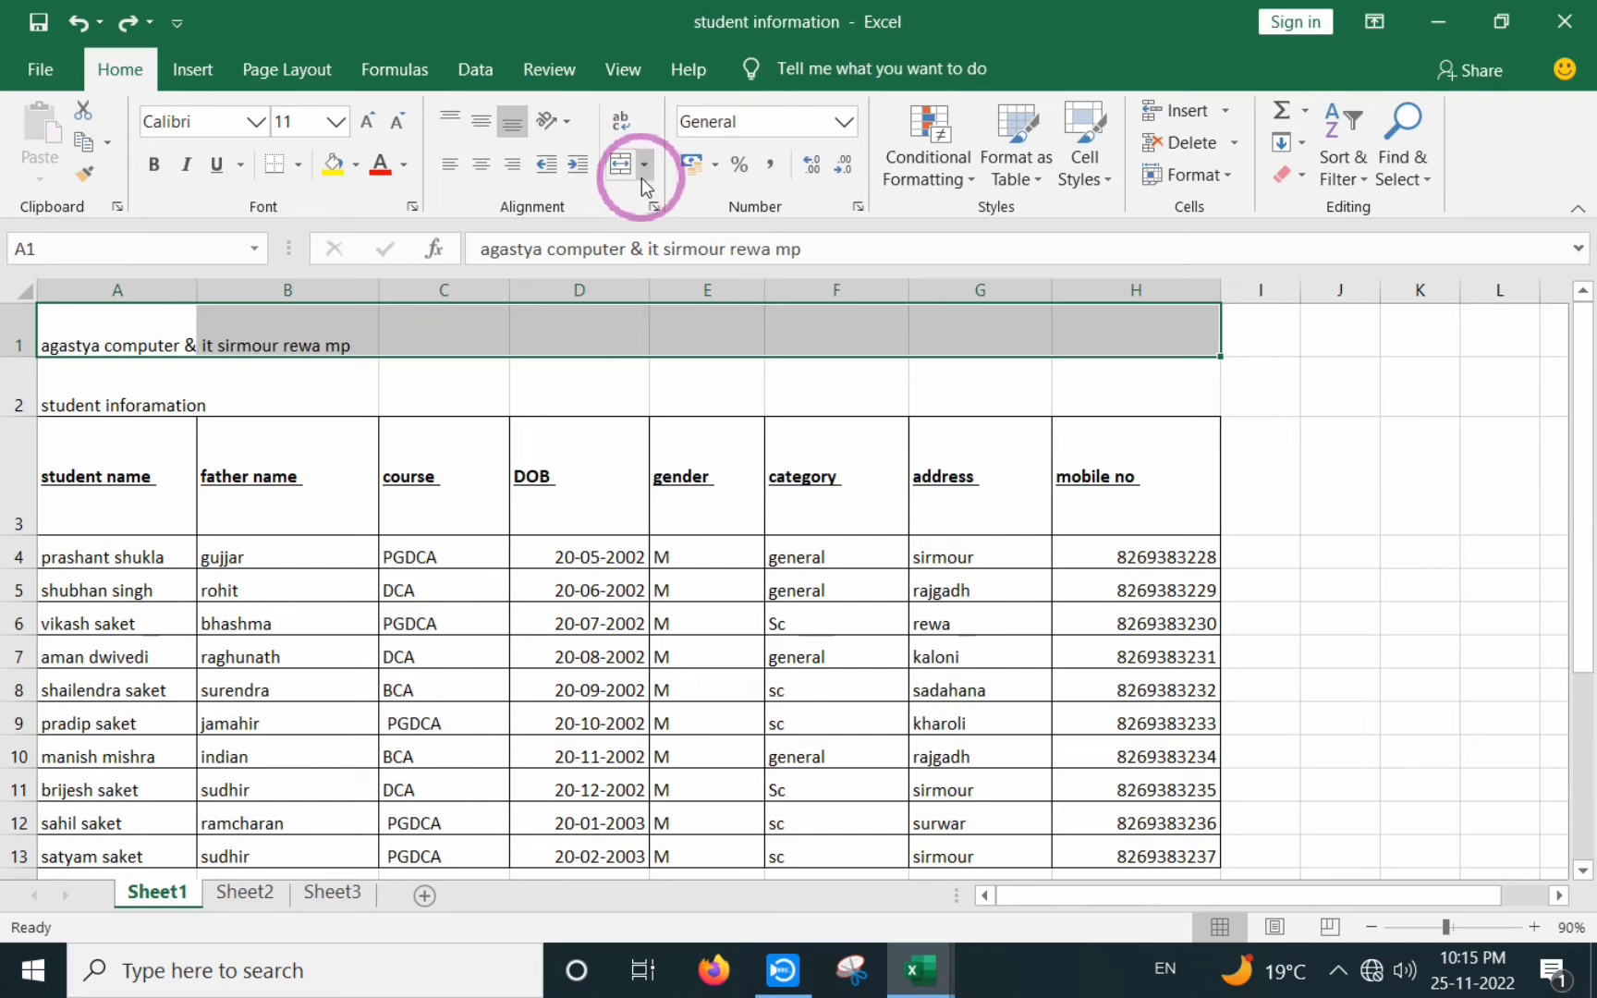
pyautogui.click(644, 167)
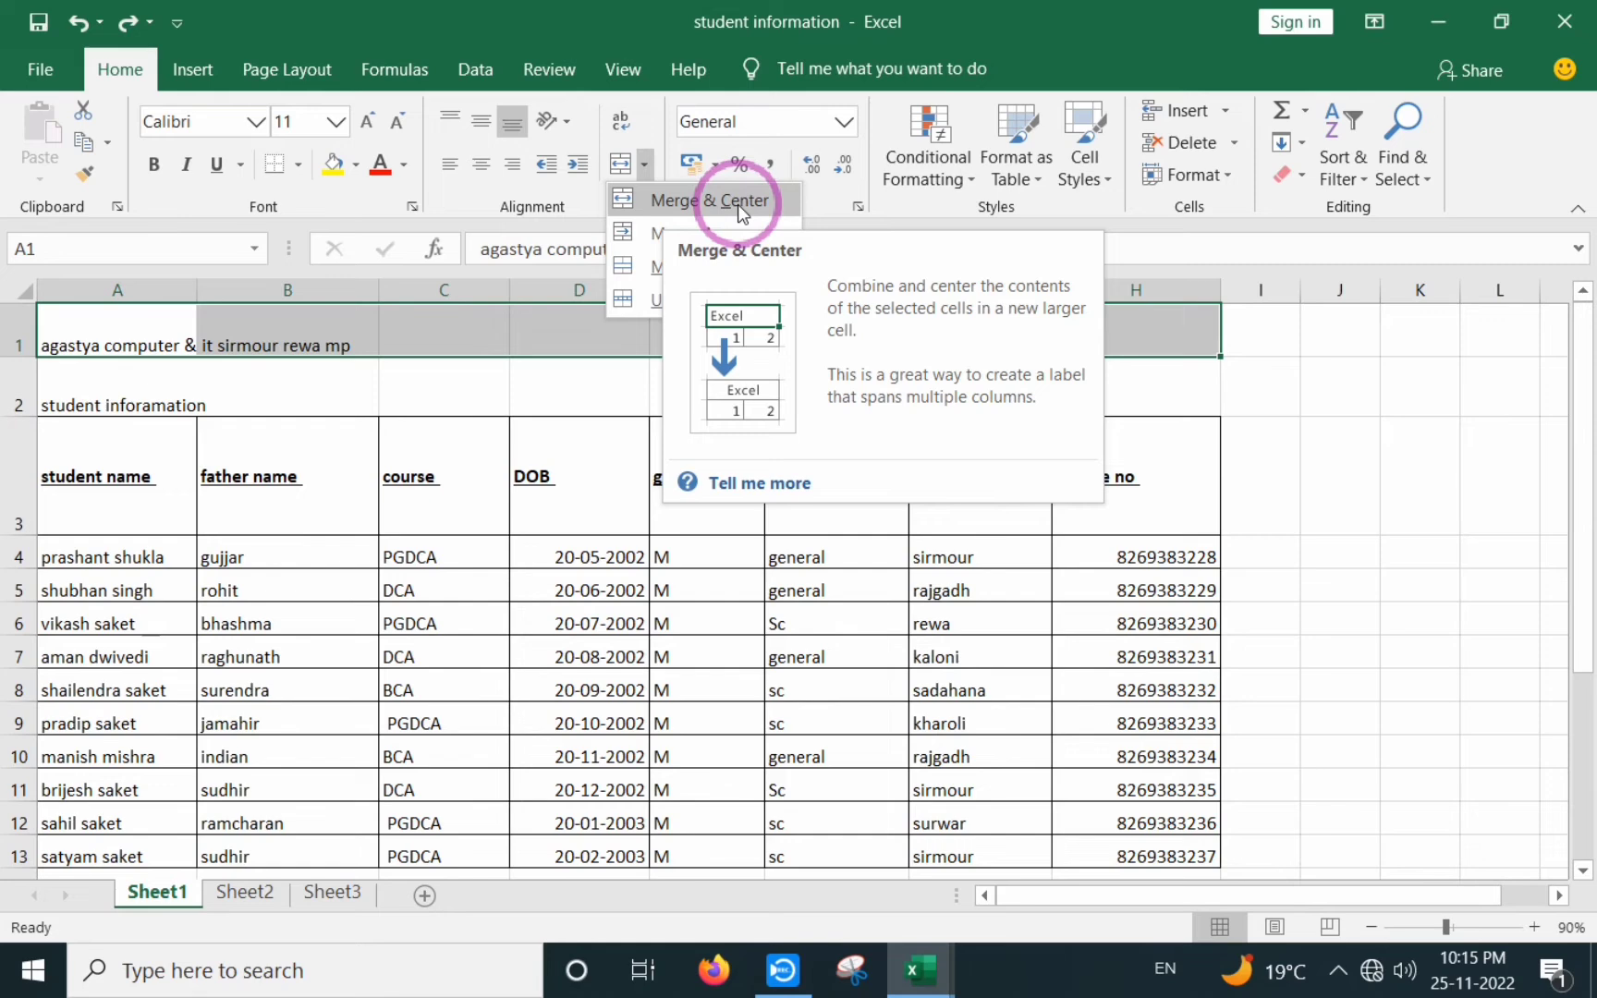
pyautogui.click(685, 204)
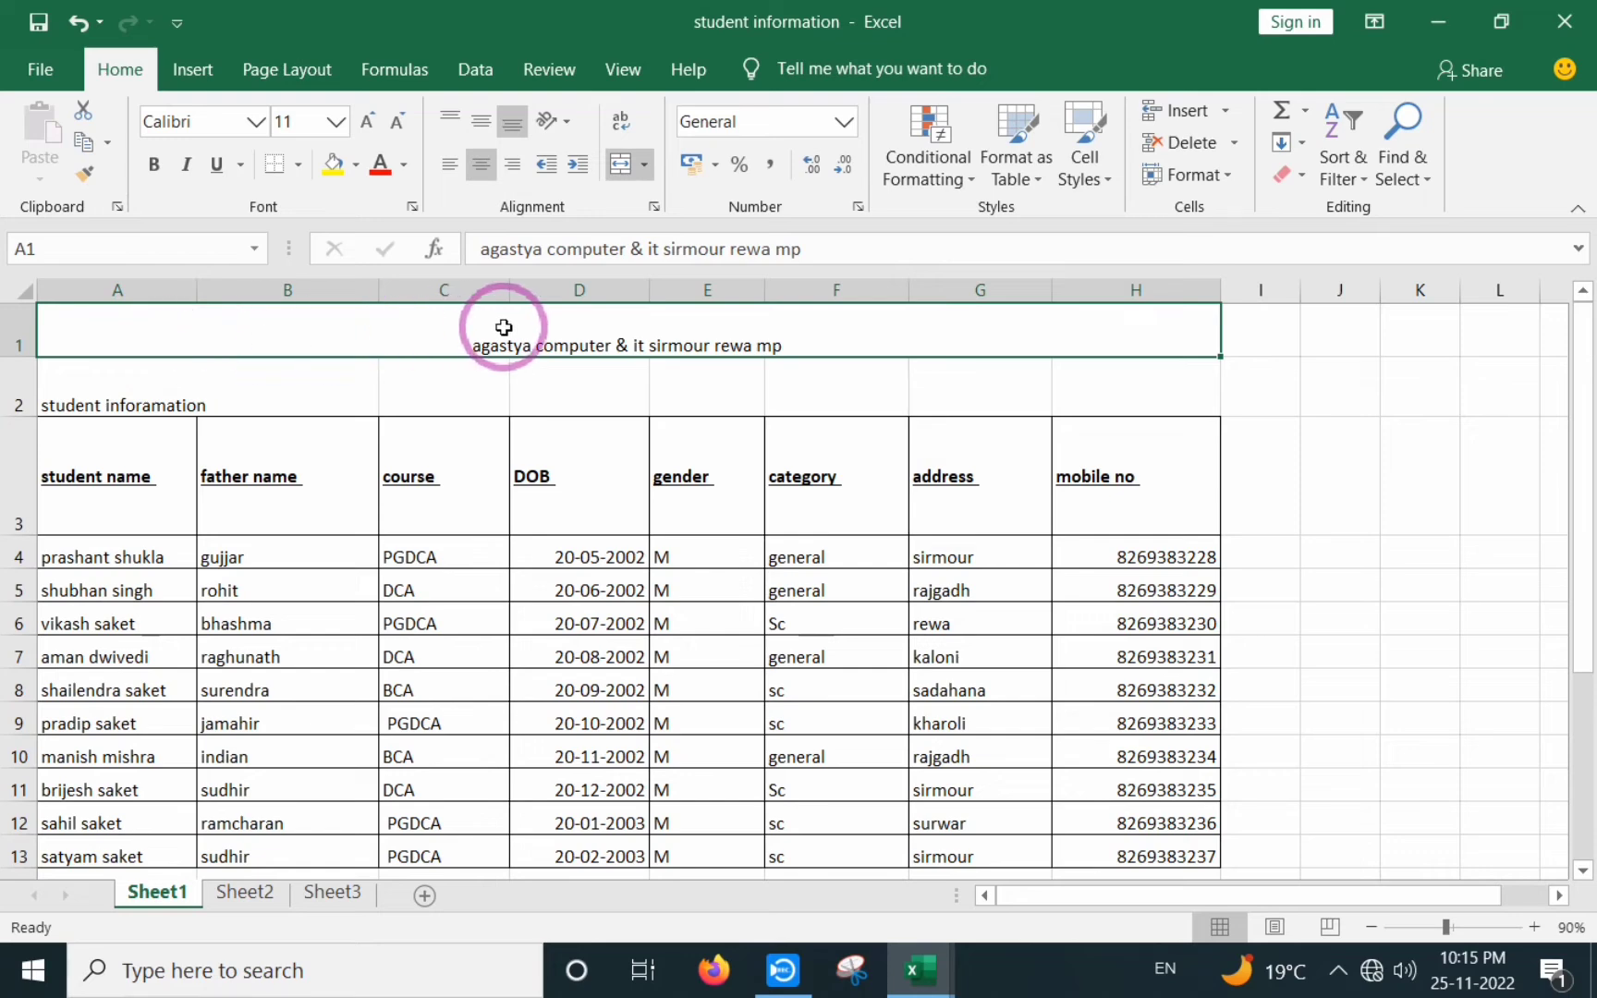
pyautogui.click(502, 420)
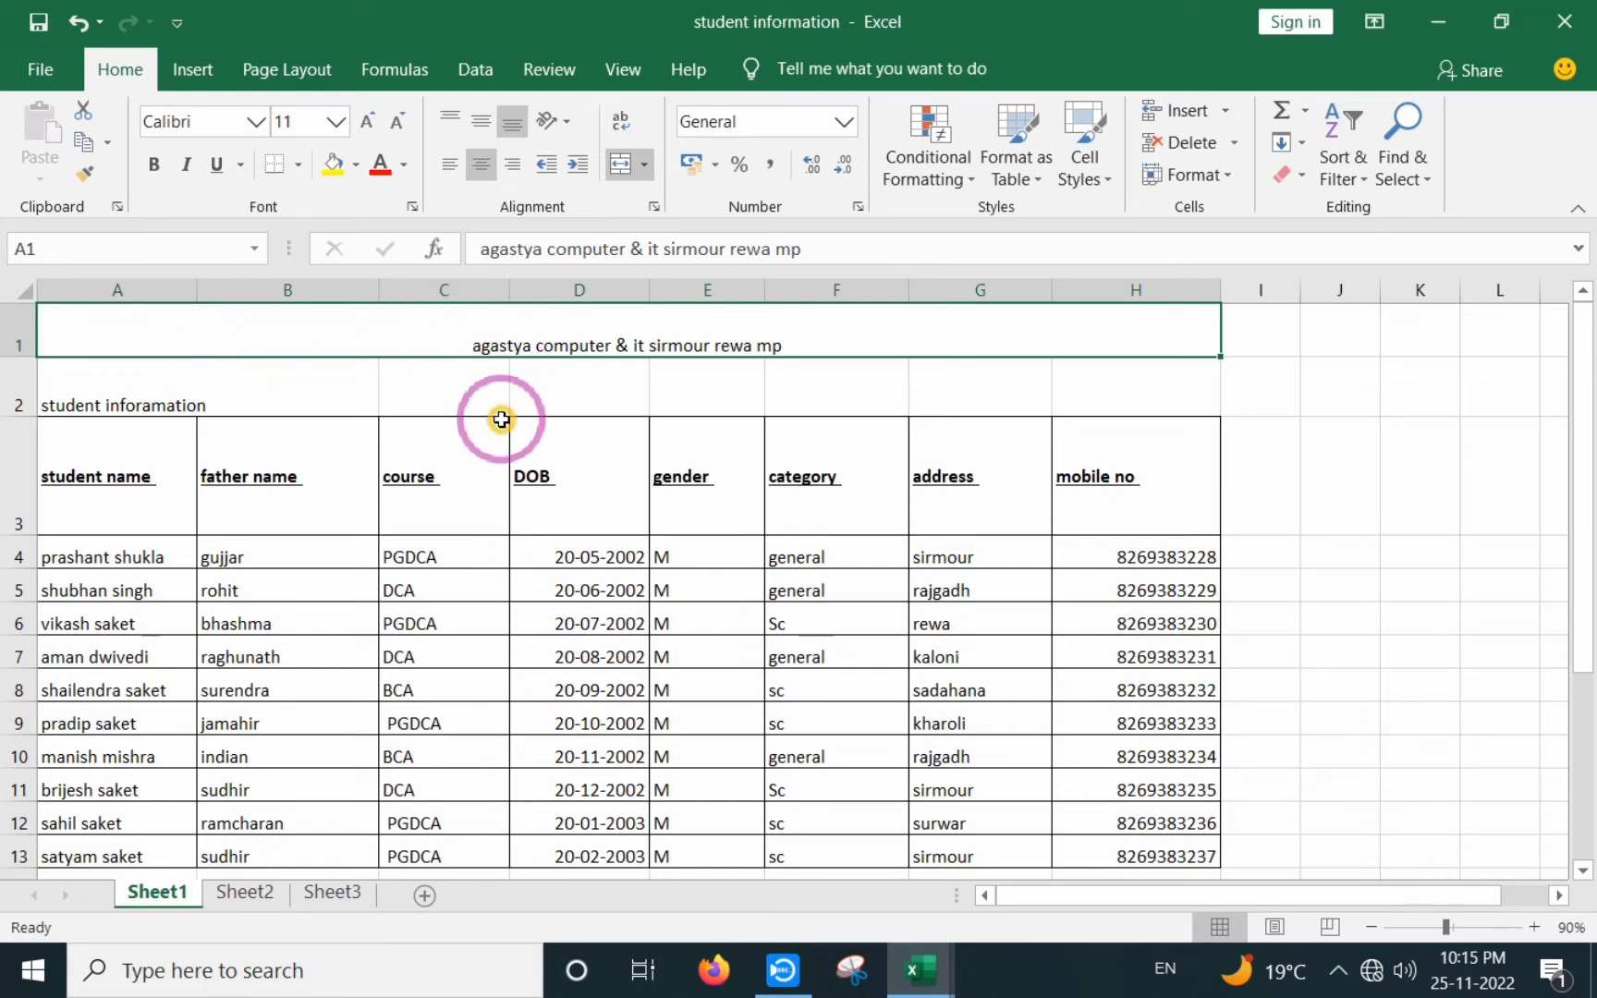
pyautogui.click(502, 337)
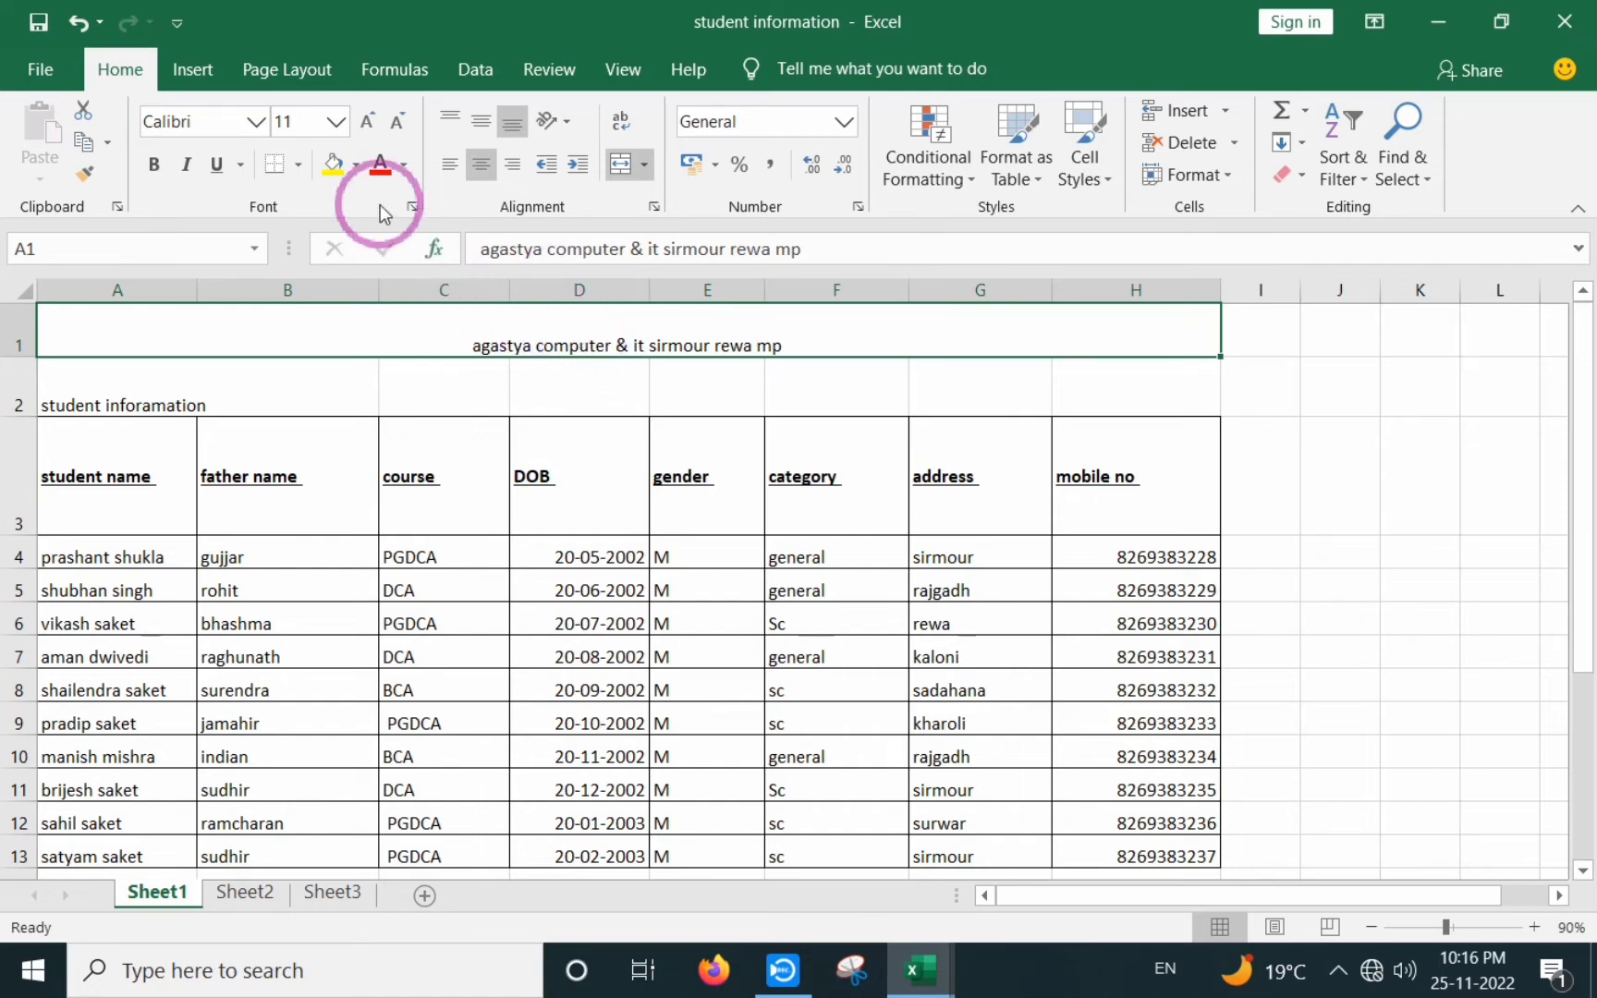
# - Enlarge the merged institute title to 18 pt
pyautogui.click(366, 121)
pyautogui.click(366, 121)
pyautogui.click(366, 121)
pyautogui.click(366, 121)
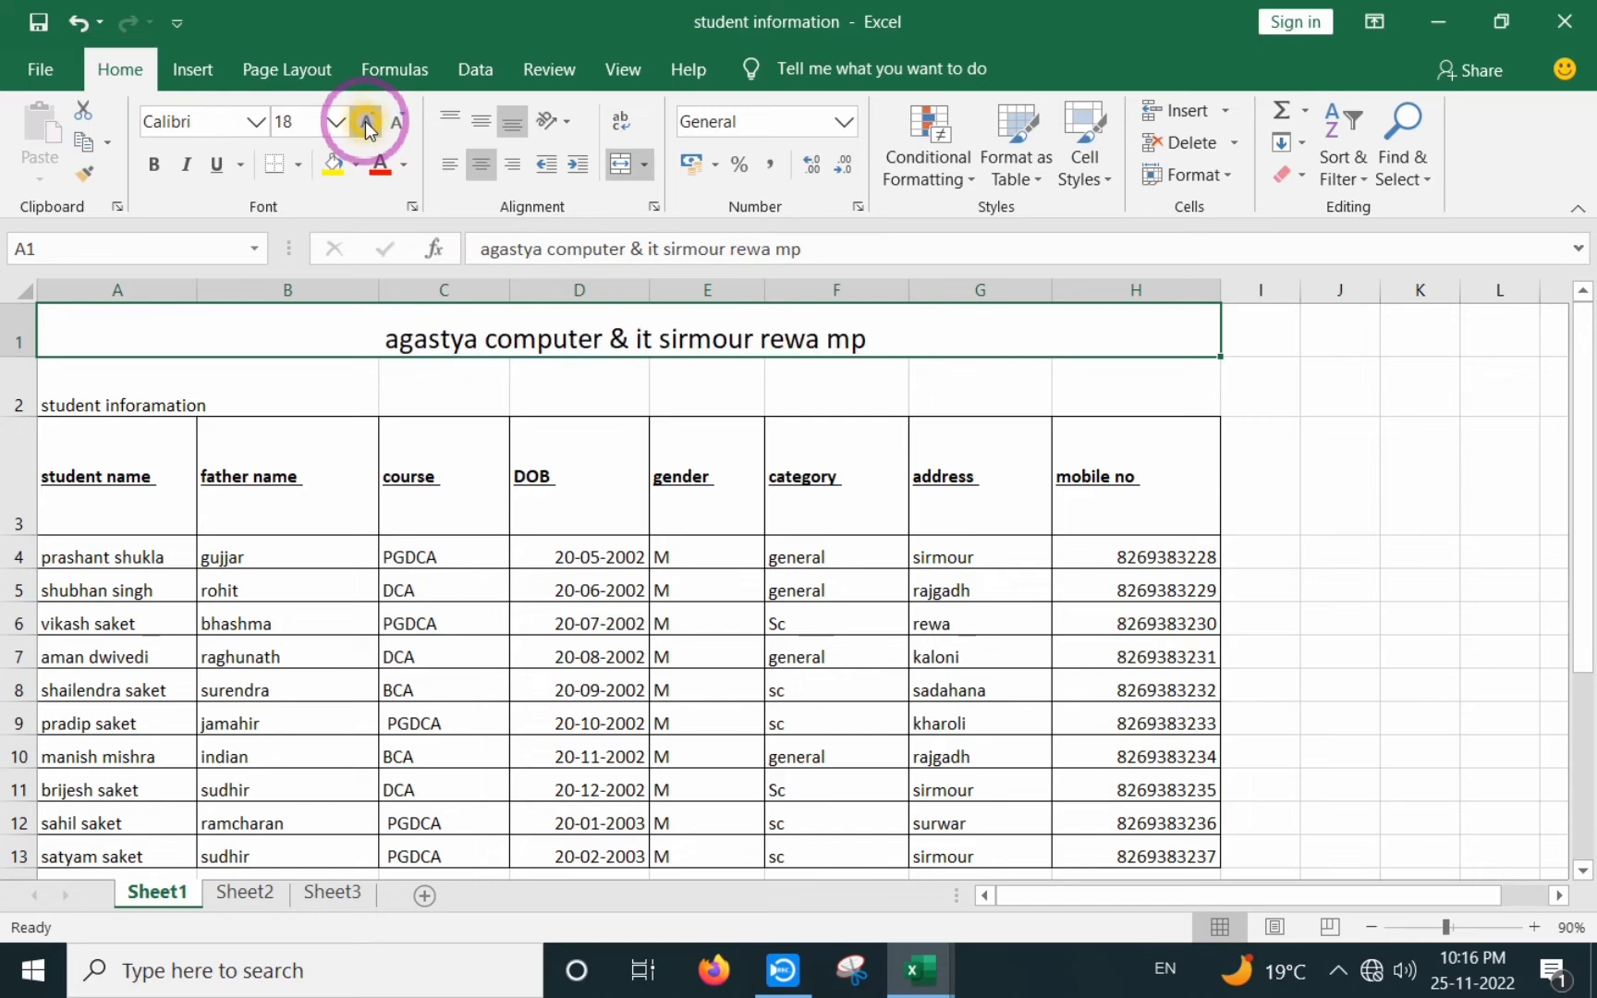
pyautogui.click(366, 121)
pyautogui.click(366, 121)
# - Merge and centre 'student inforamation' across A2:H2
pyautogui.click(403, 374)
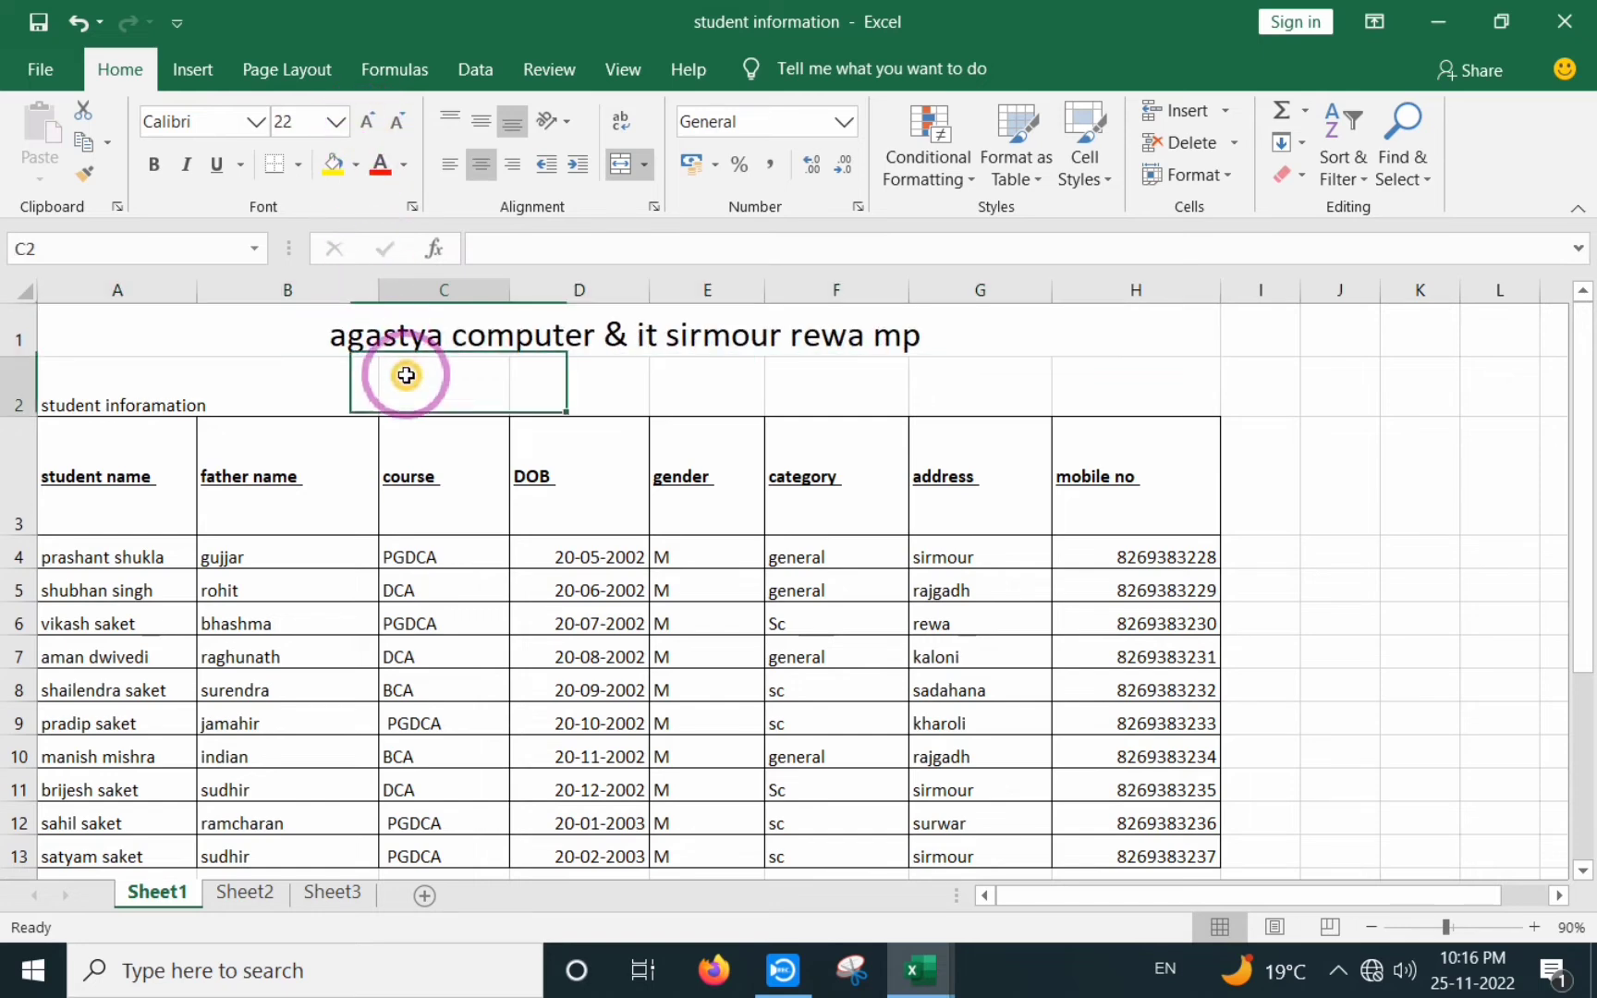
pyautogui.click(82, 400)
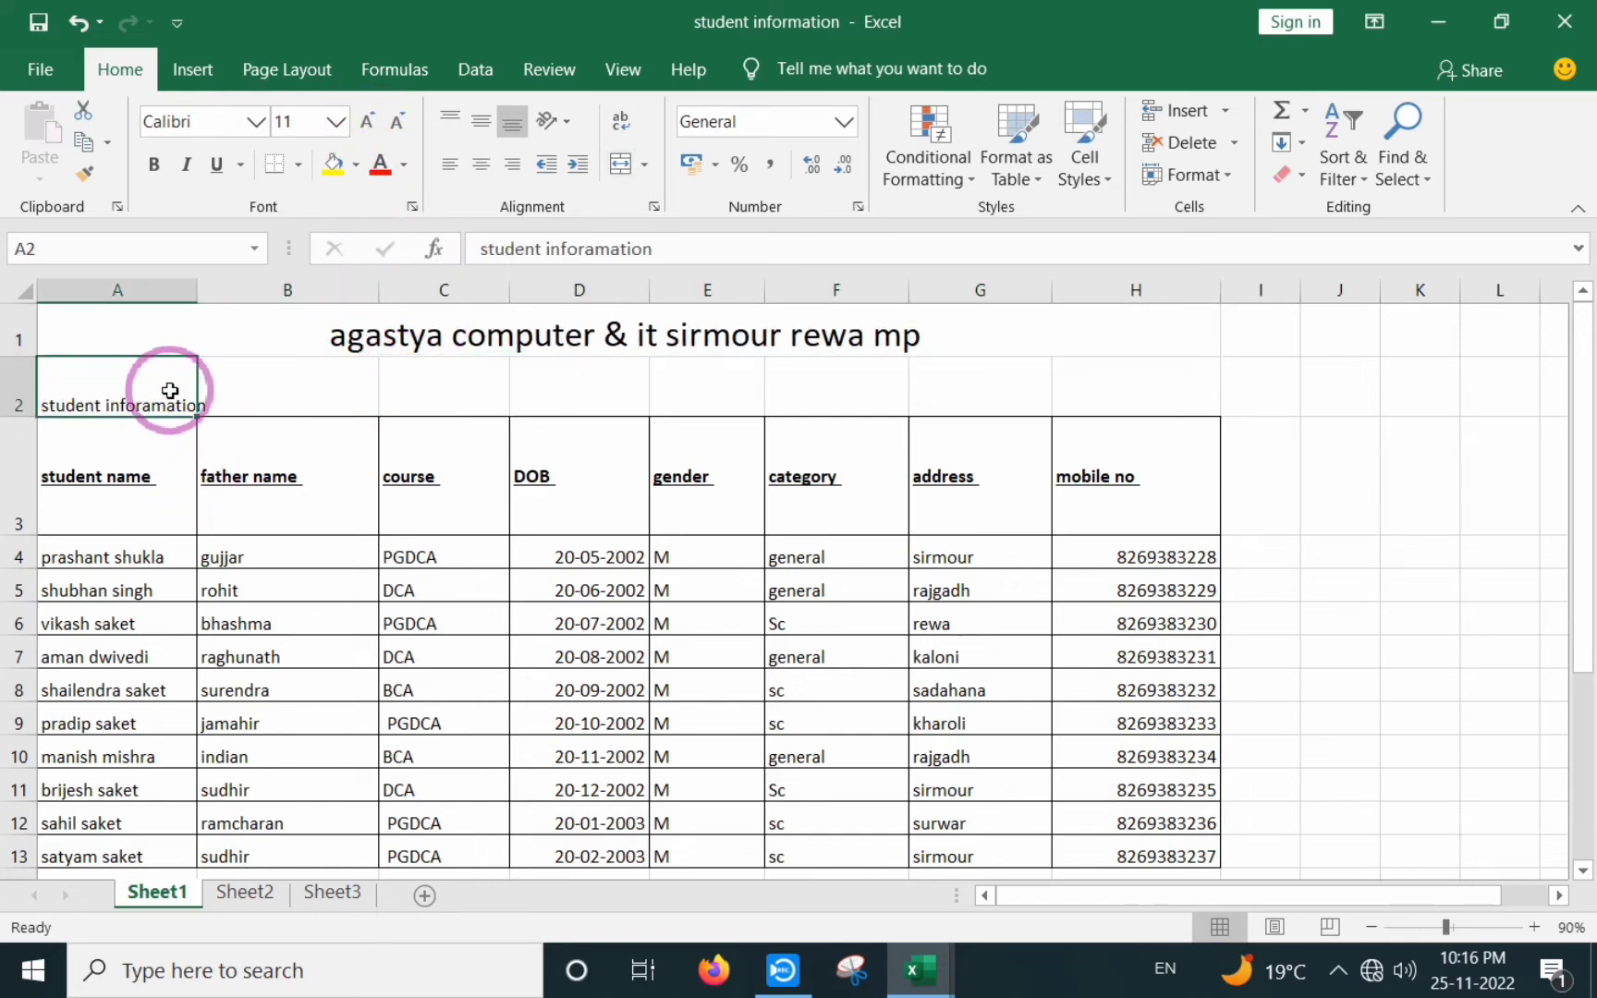
pyautogui.click(458, 463)
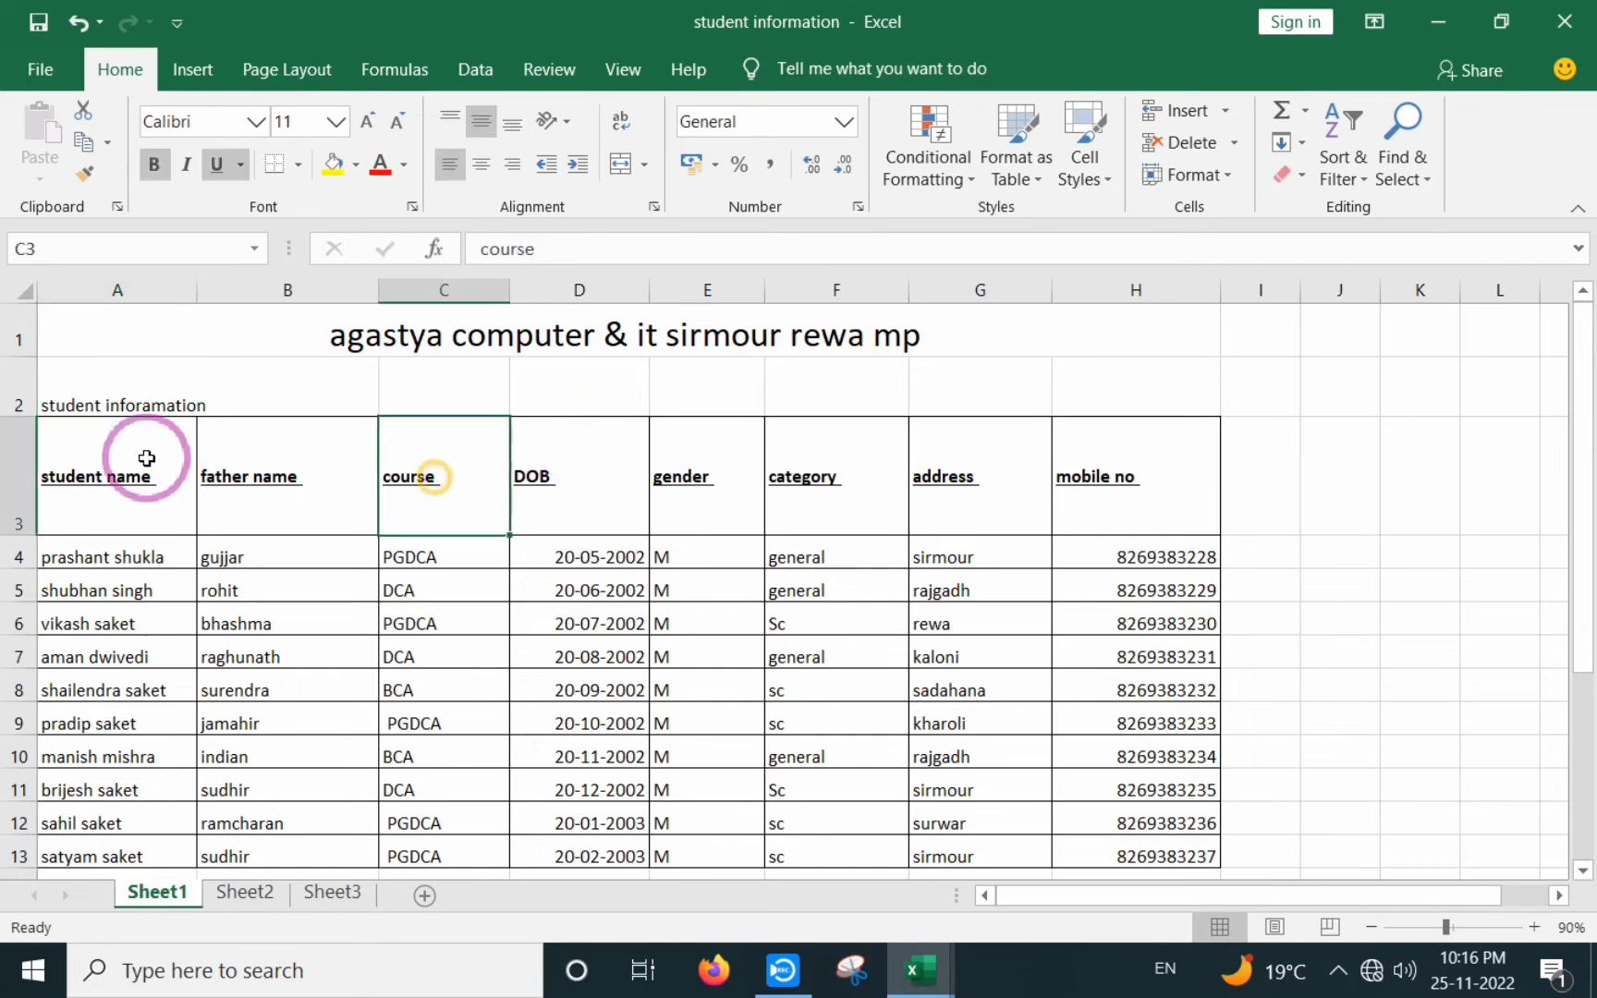
pyautogui.moveTo(79, 400); pyautogui.dragTo(1107, 385)
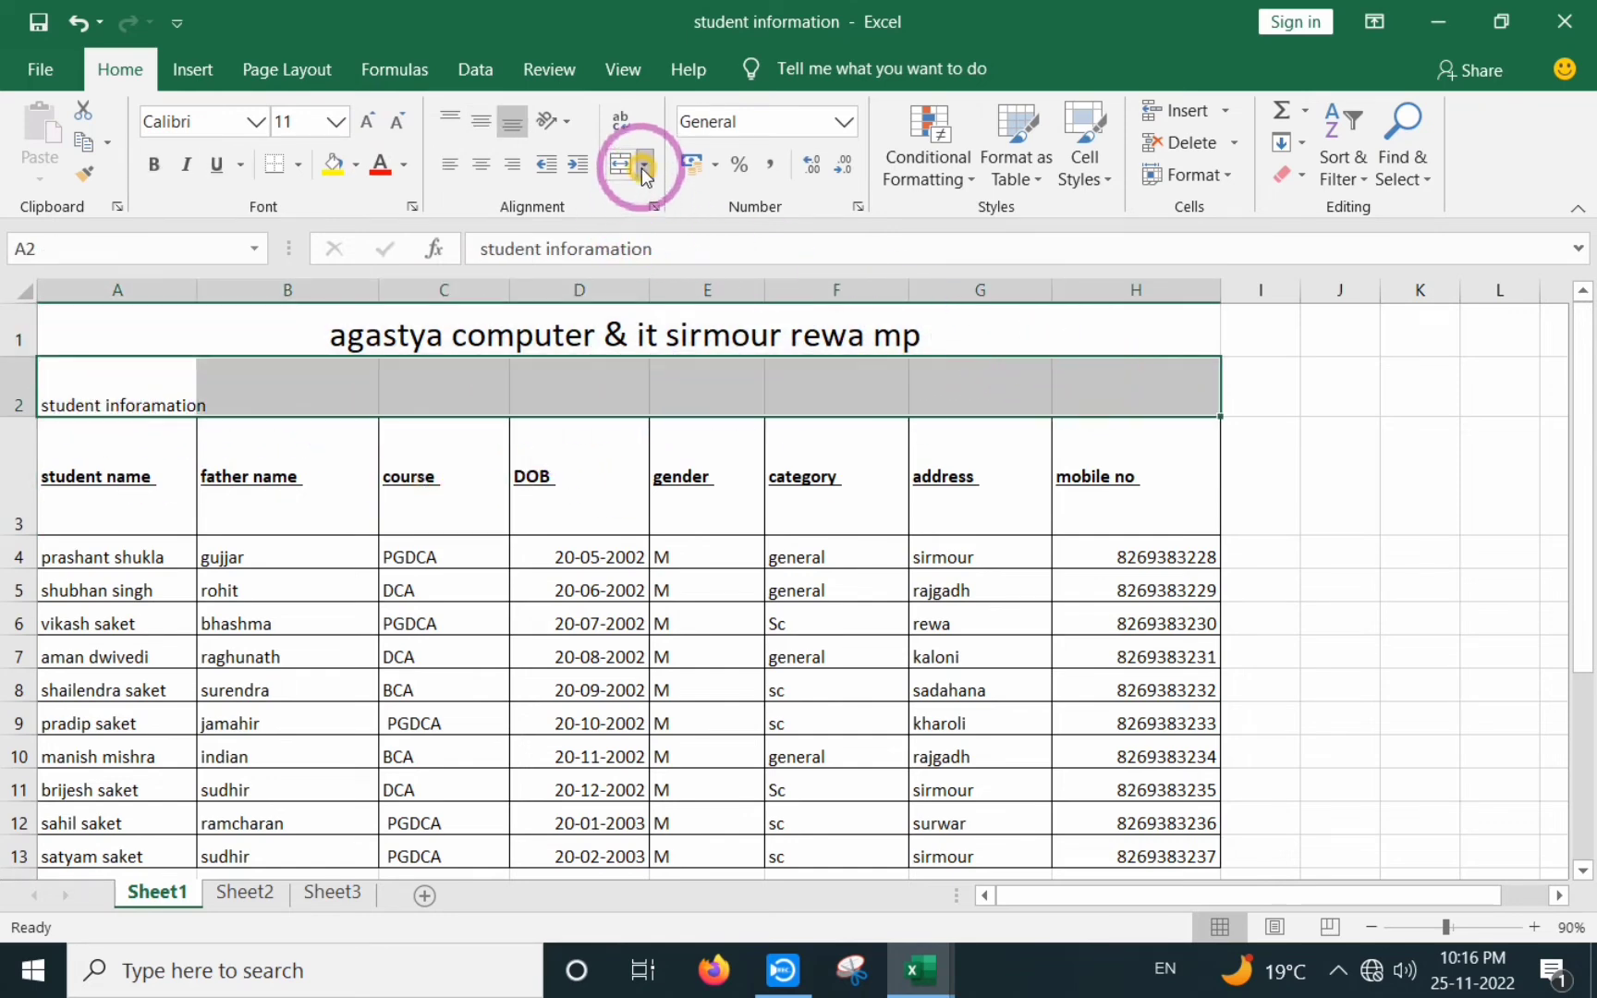
pyautogui.click(642, 166)
pyautogui.click(678, 202)
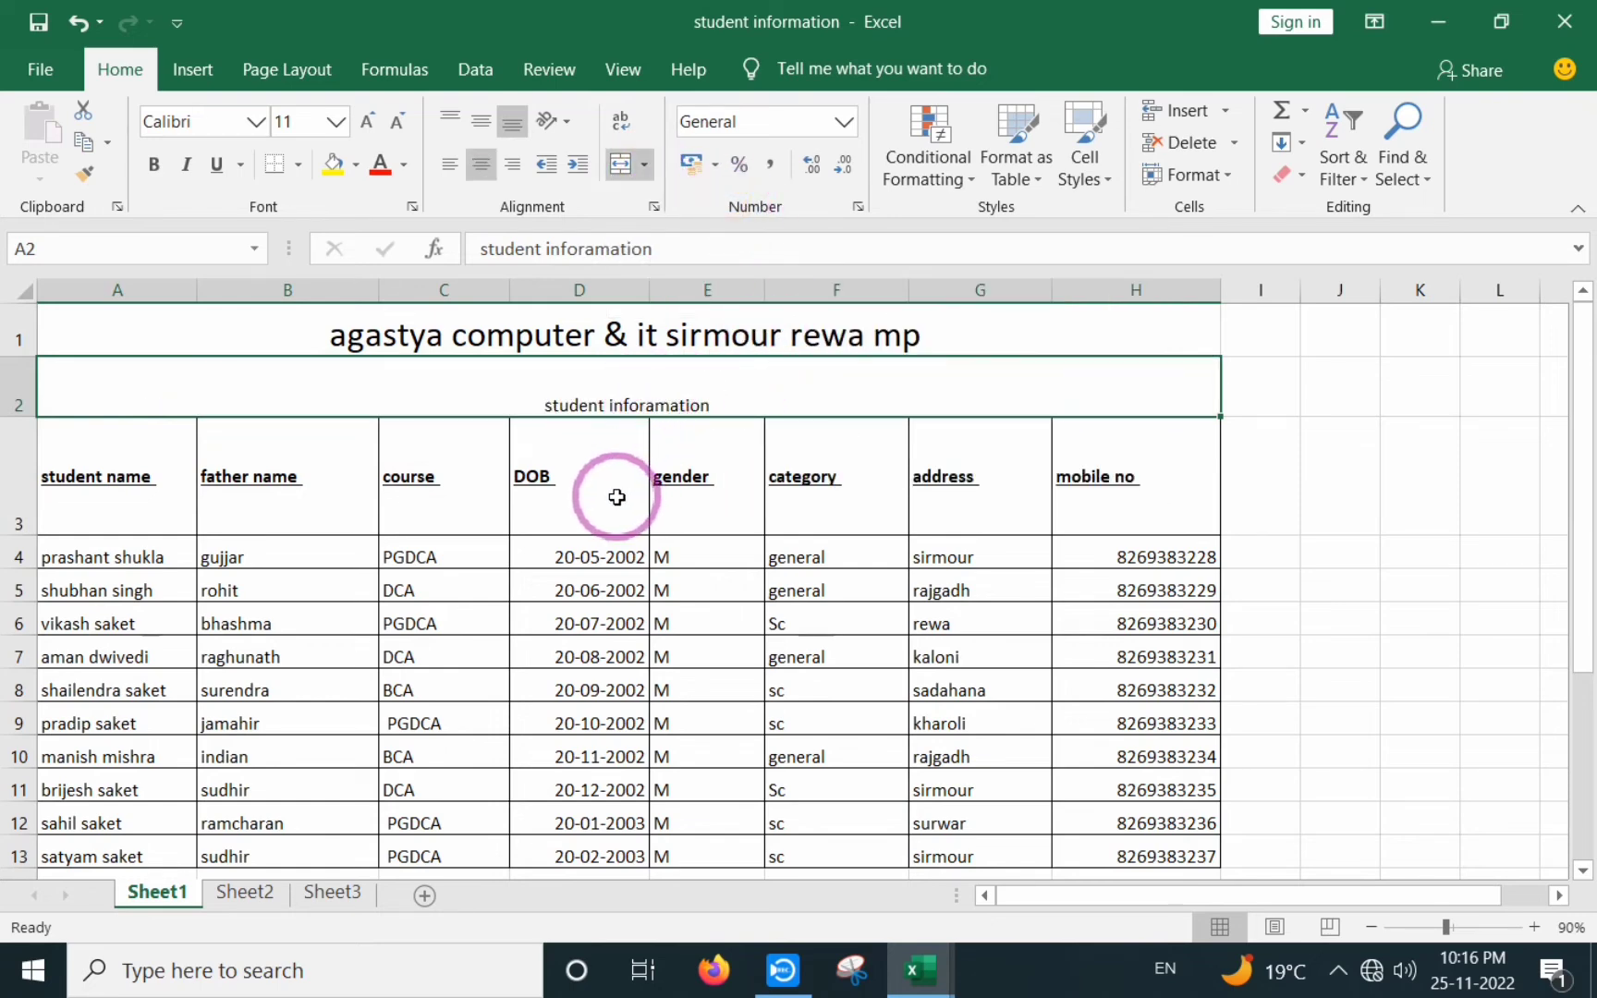
# - Increase the merged 'student inforamation' text to 20 pt
pyautogui.click(369, 120)
pyautogui.click(369, 120)
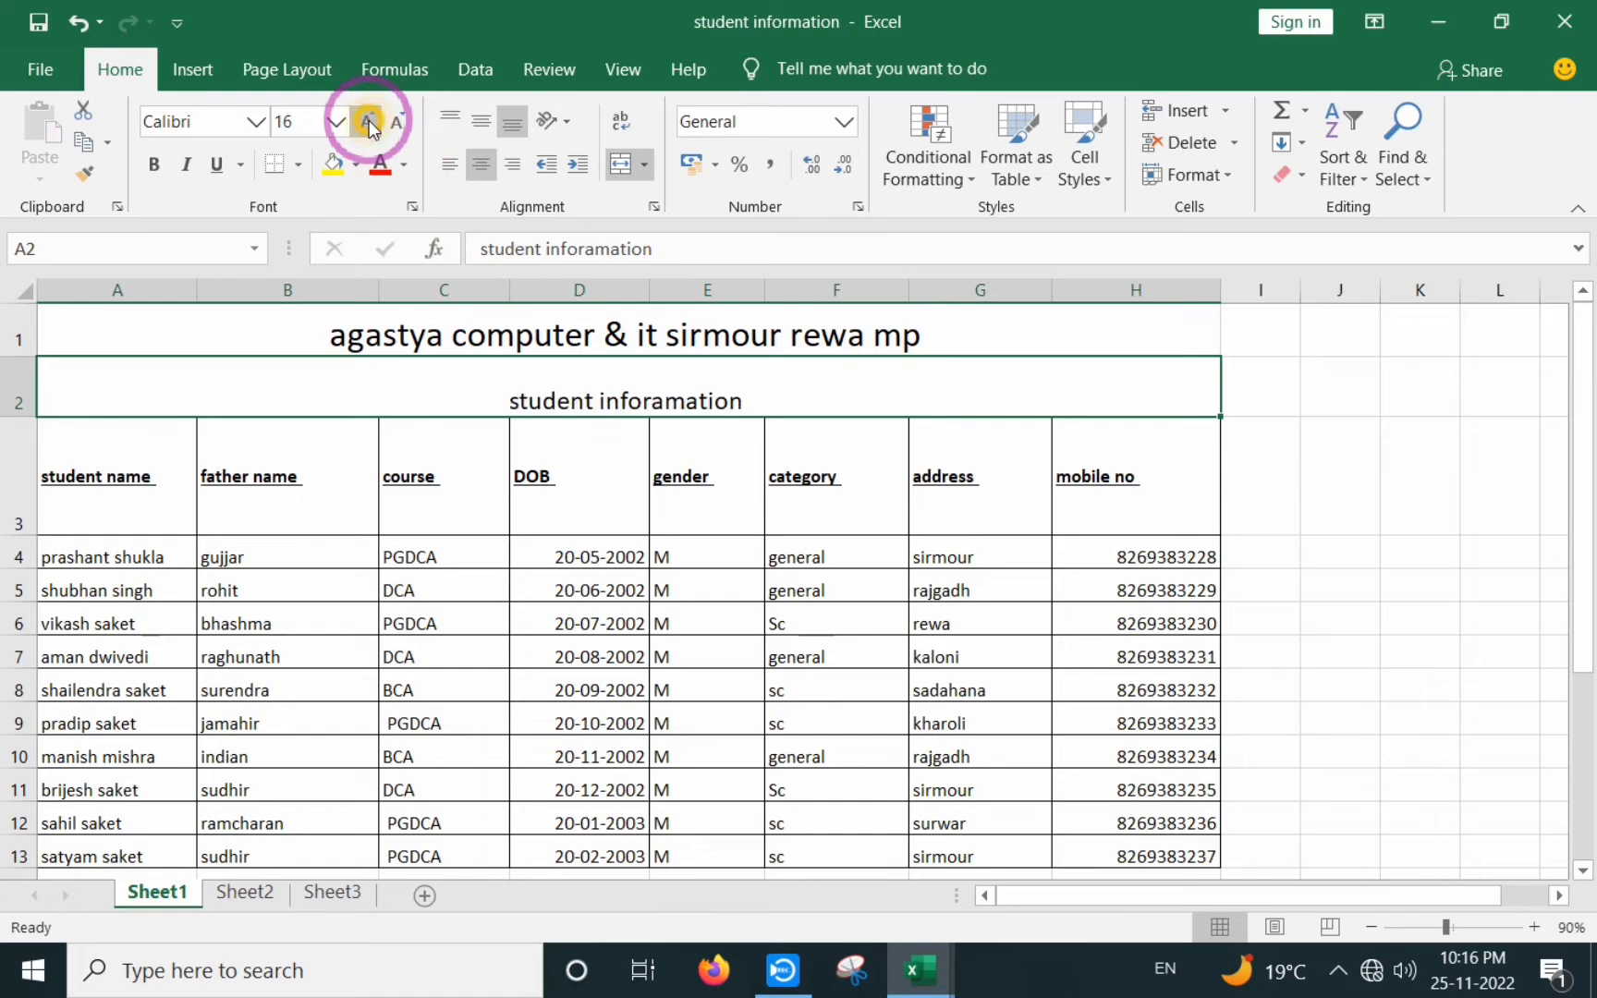
pyautogui.click(370, 121)
pyautogui.click(541, 436)
pyautogui.click(538, 395)
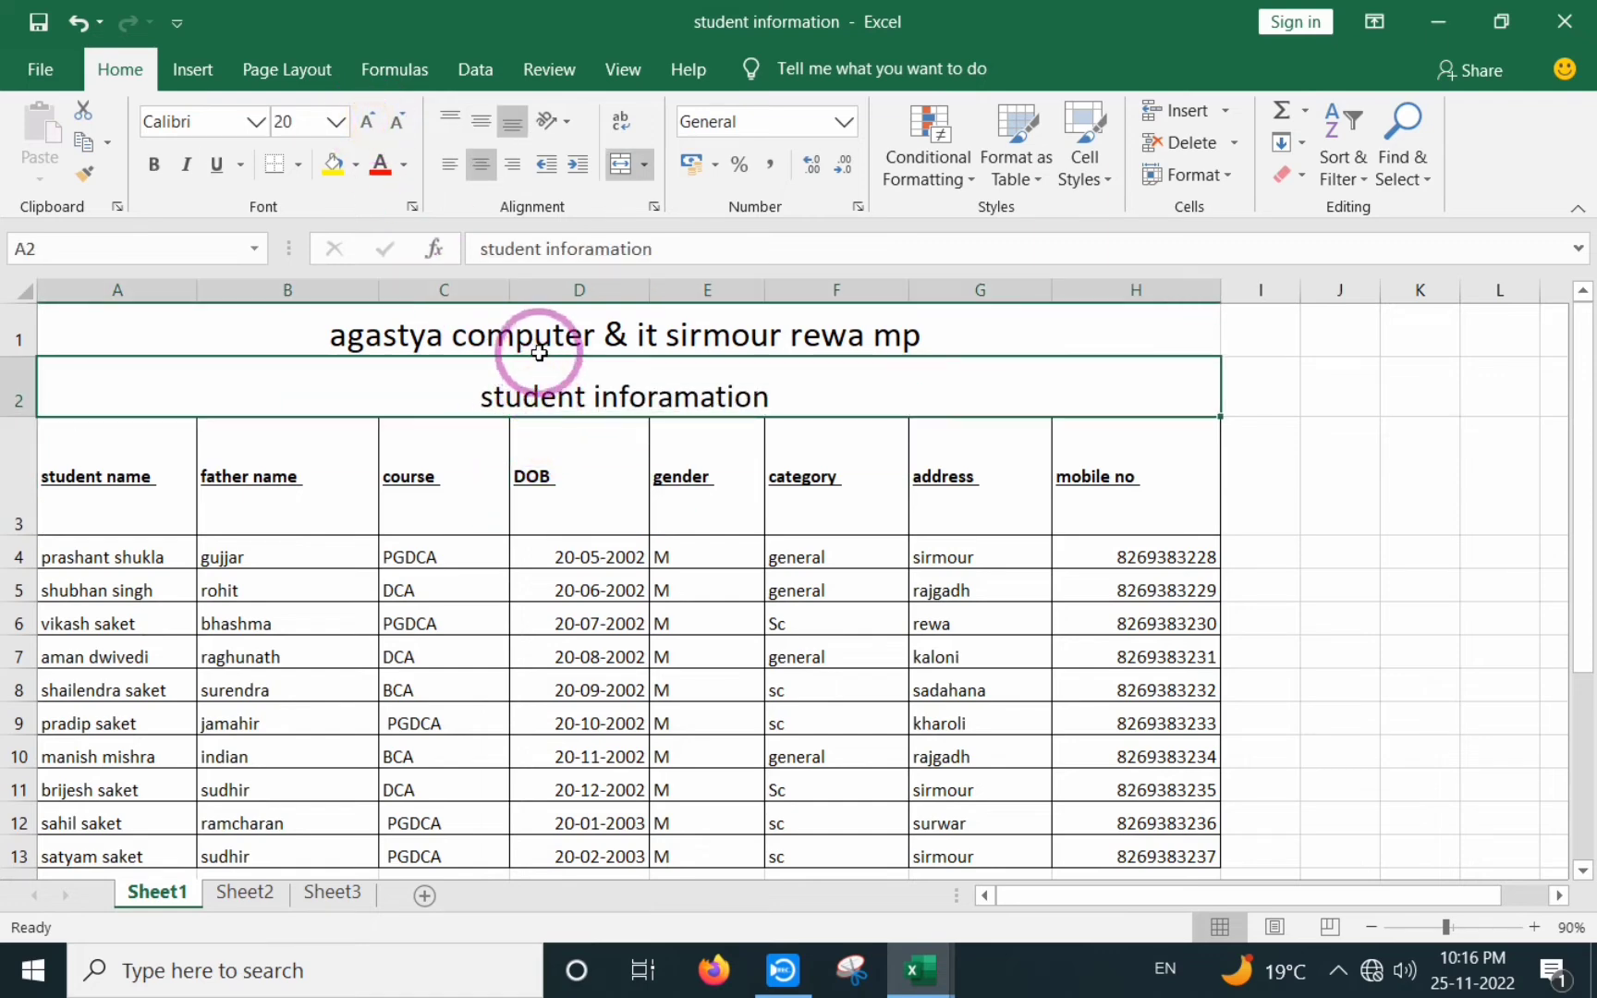
pyautogui.click(644, 169)
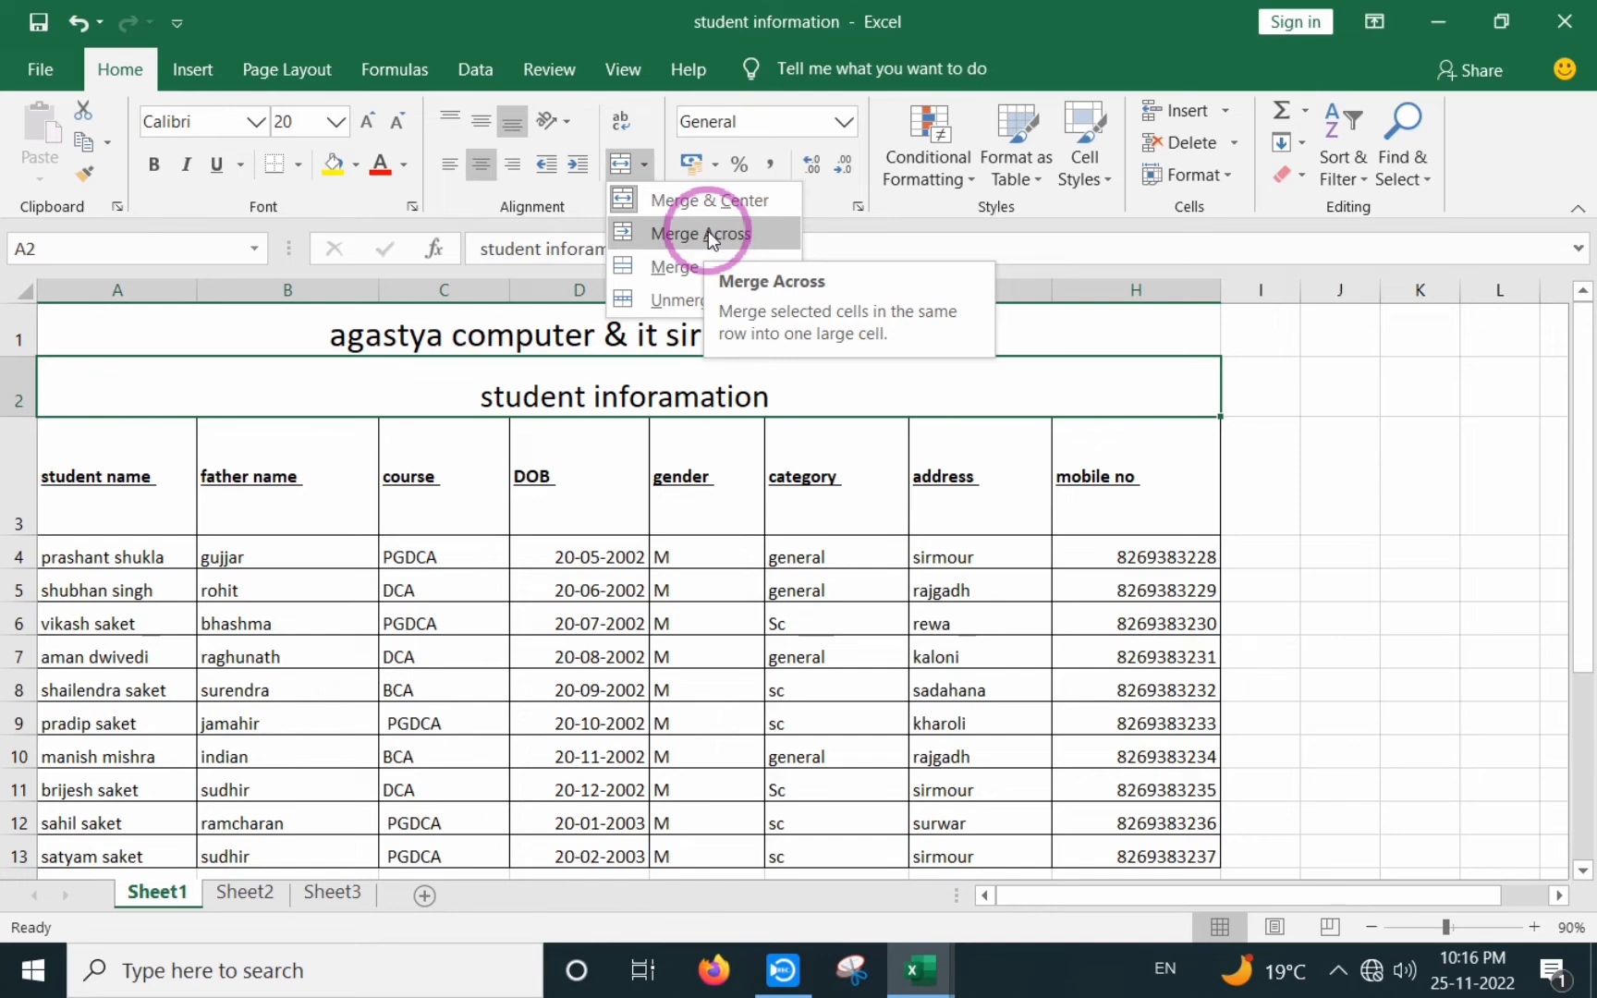
# - Undo the font enlargements and merges on both title rows
pyautogui.click(664, 481)
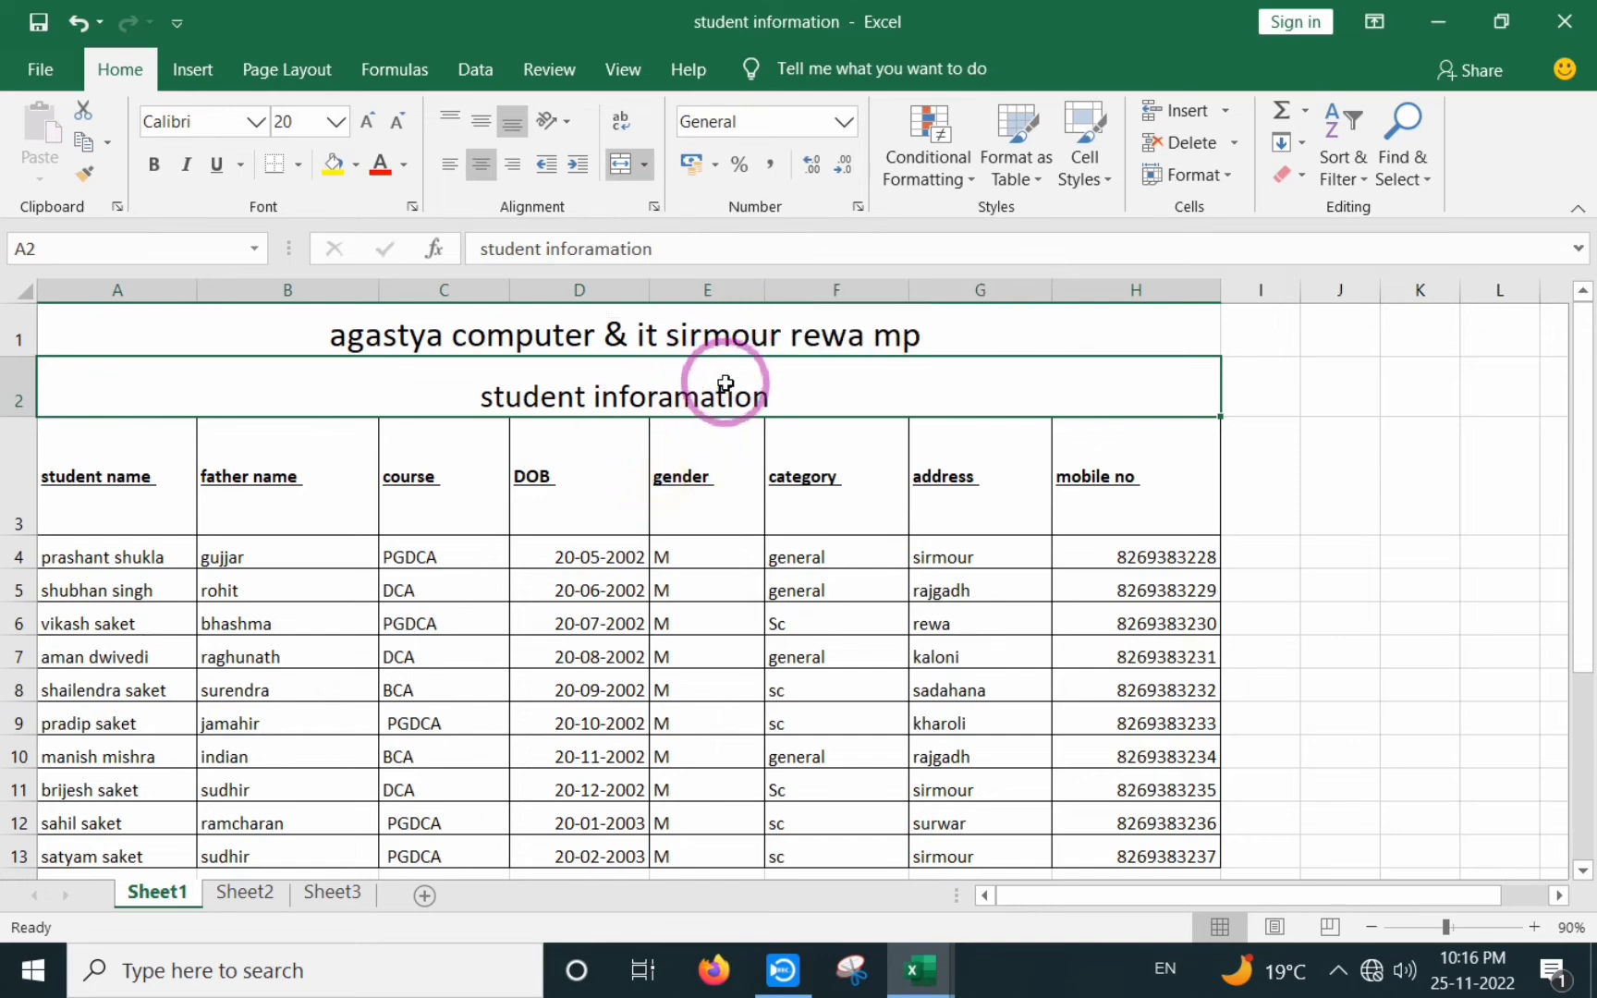
pyautogui.hotkey('ctrl', 'z')
pyautogui.hotkey('ctrl', 'z')
pyautogui.hotkey('ctrl', 'z')
pyautogui.hotkey('ctrl', 'z')
pyautogui.hotkey('ctrl', 'z')
pyautogui.hotkey('ctrl', 'z')
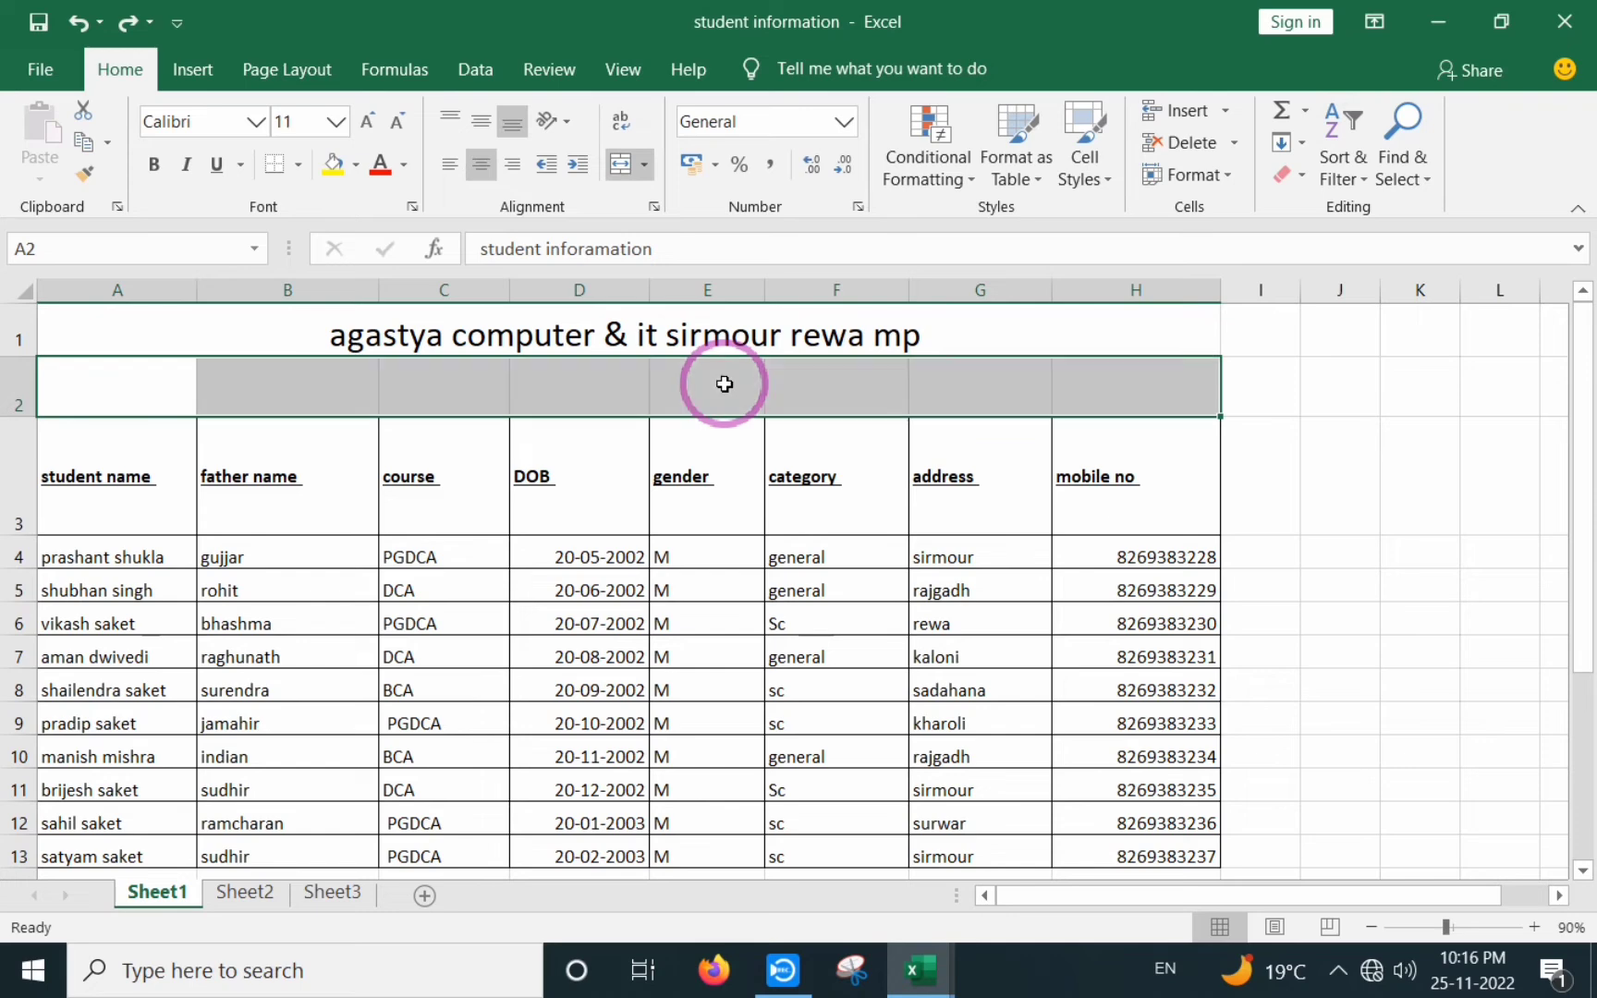
pyautogui.hotkey('ctrl', 'z')
pyautogui.hotkey('ctrl', 'z')
pyautogui.hotkey('ctrl', 'z')
pyautogui.hotkey('ctrl', 'z')
pyautogui.hotkey('ctrl', 'z')
pyautogui.hotkey('ctrl', 'z')
pyautogui.hotkey('ctrl', 'z')
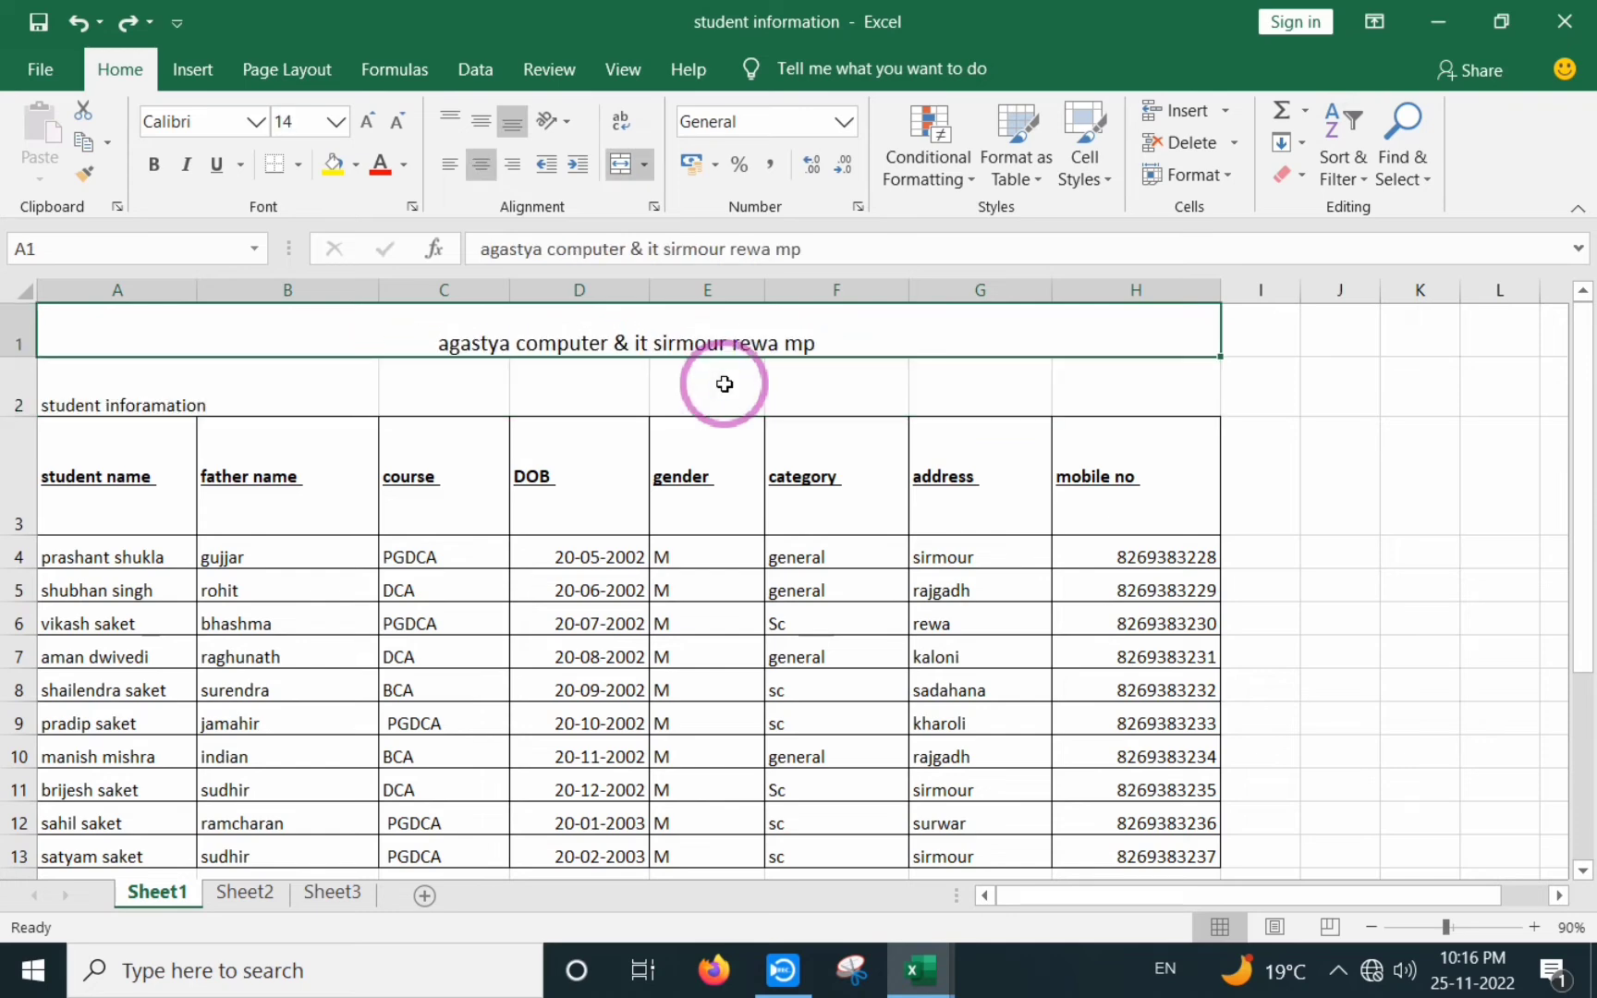
pyautogui.hotkey('ctrl', 'z')
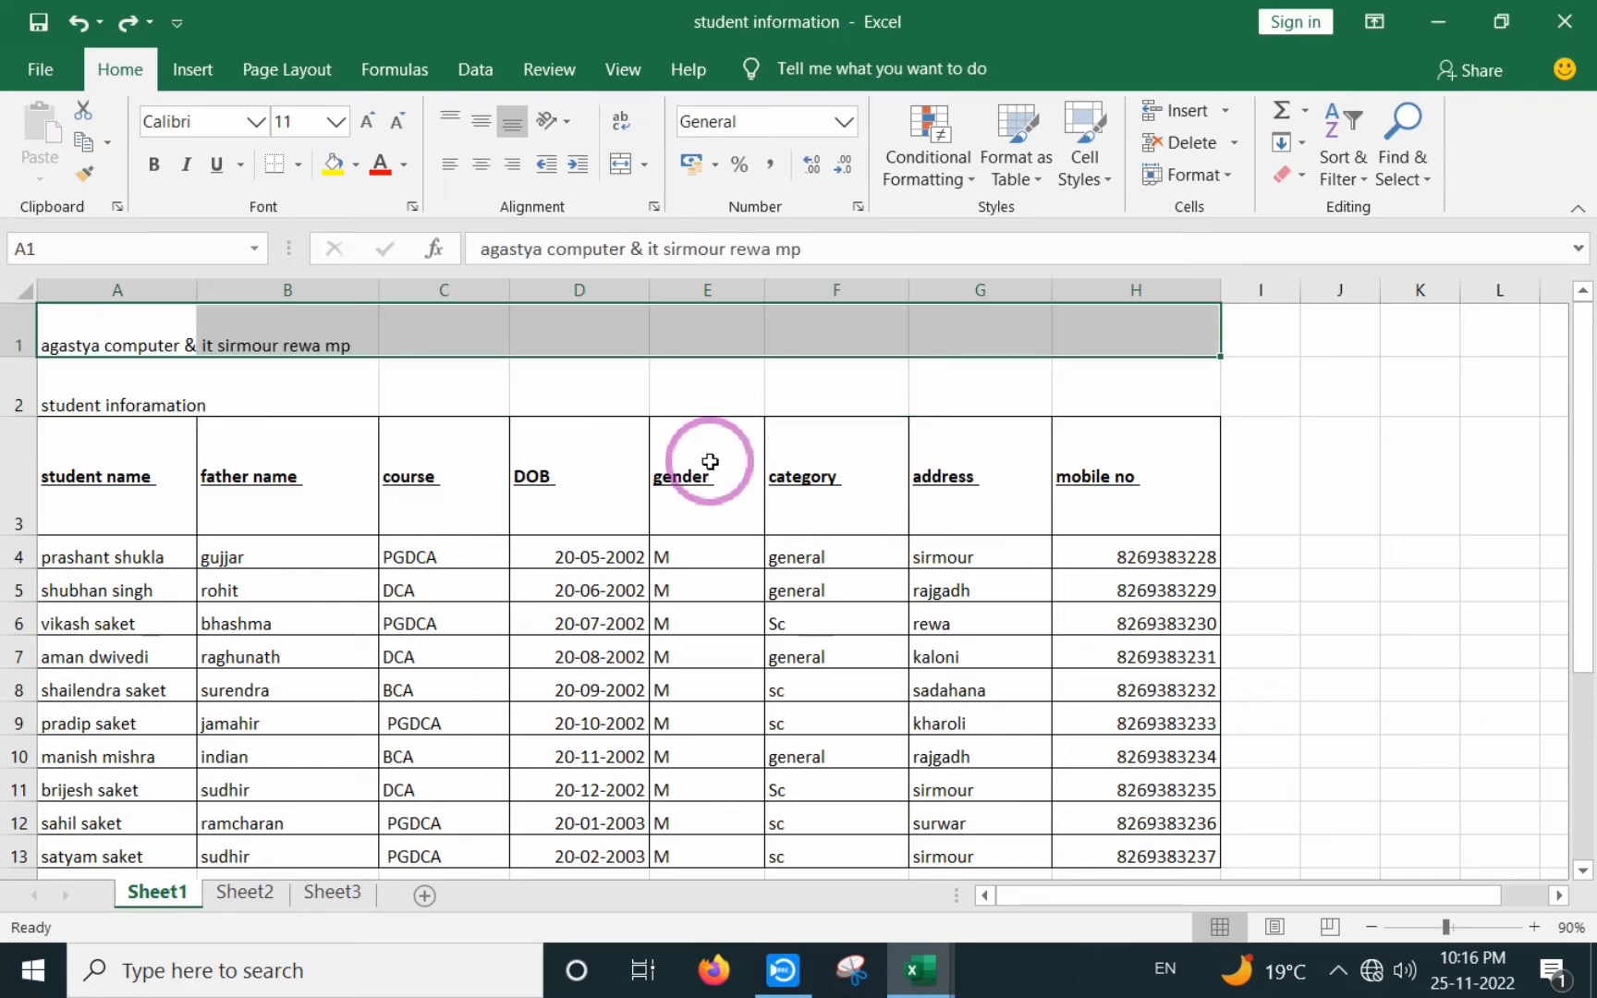
pyautogui.click(710, 464)
pyautogui.click(166, 478)
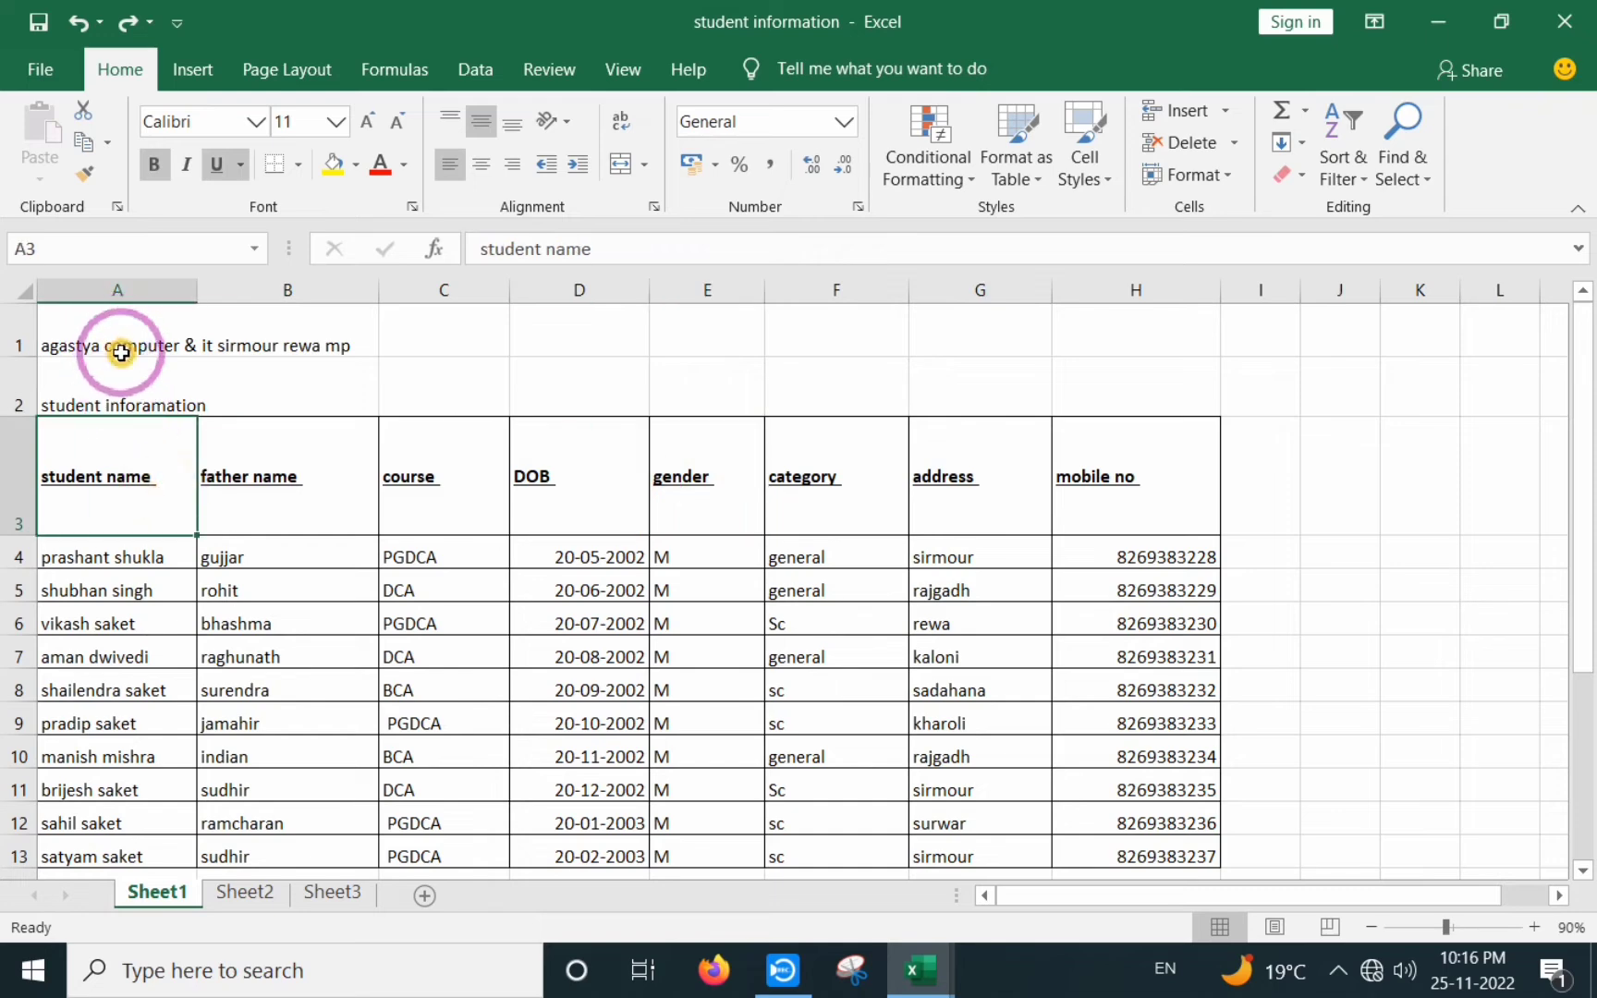
# - Select both title rows from A1 through H2
pyautogui.moveTo(132, 349); pyautogui.dragTo(1115, 366)
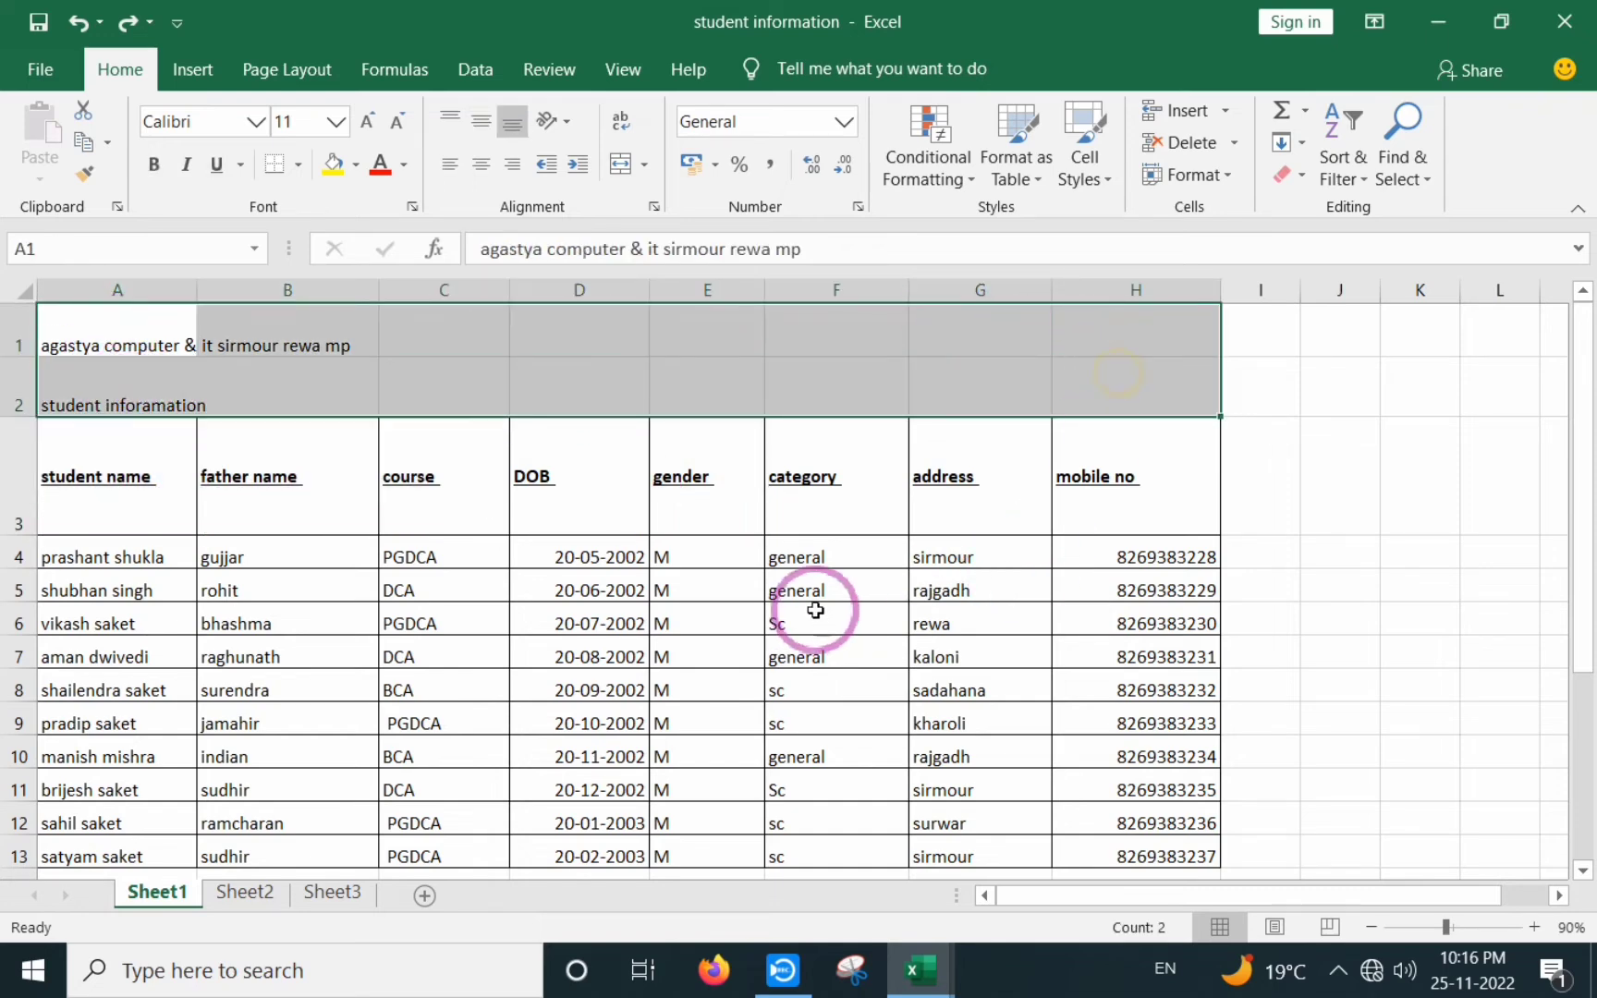
pyautogui.click(368, 488)
pyautogui.moveTo(103, 332); pyautogui.dragTo(1134, 399)
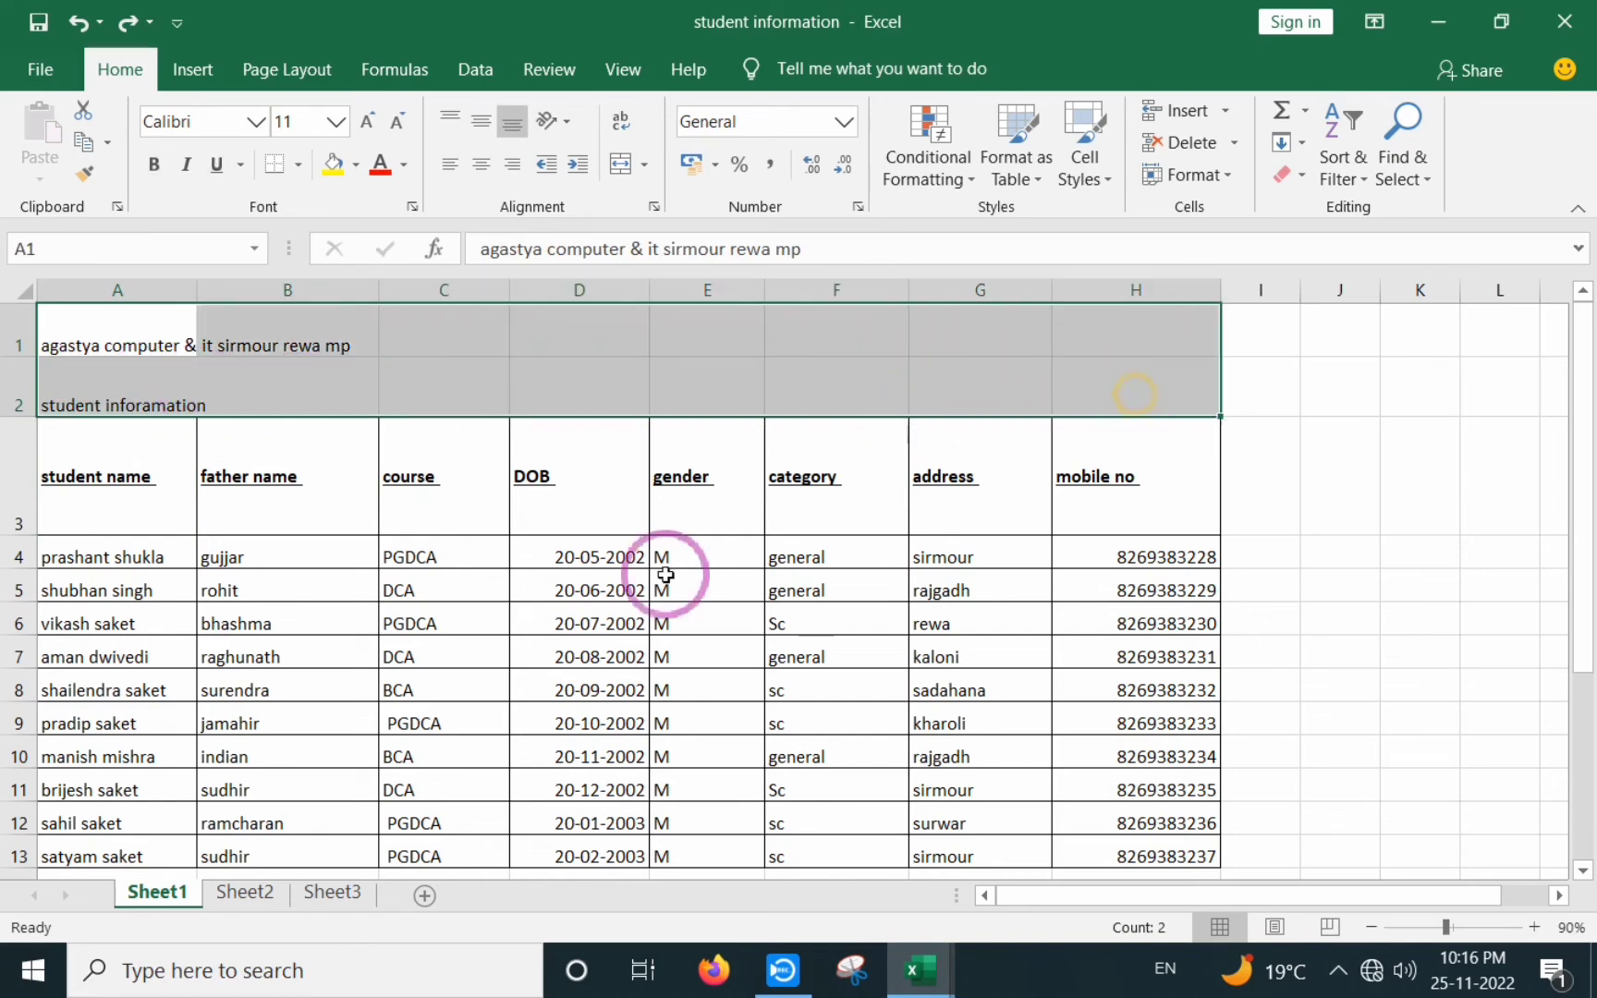
pyautogui.click(453, 617)
pyautogui.moveTo(118, 323); pyautogui.dragTo(1111, 381)
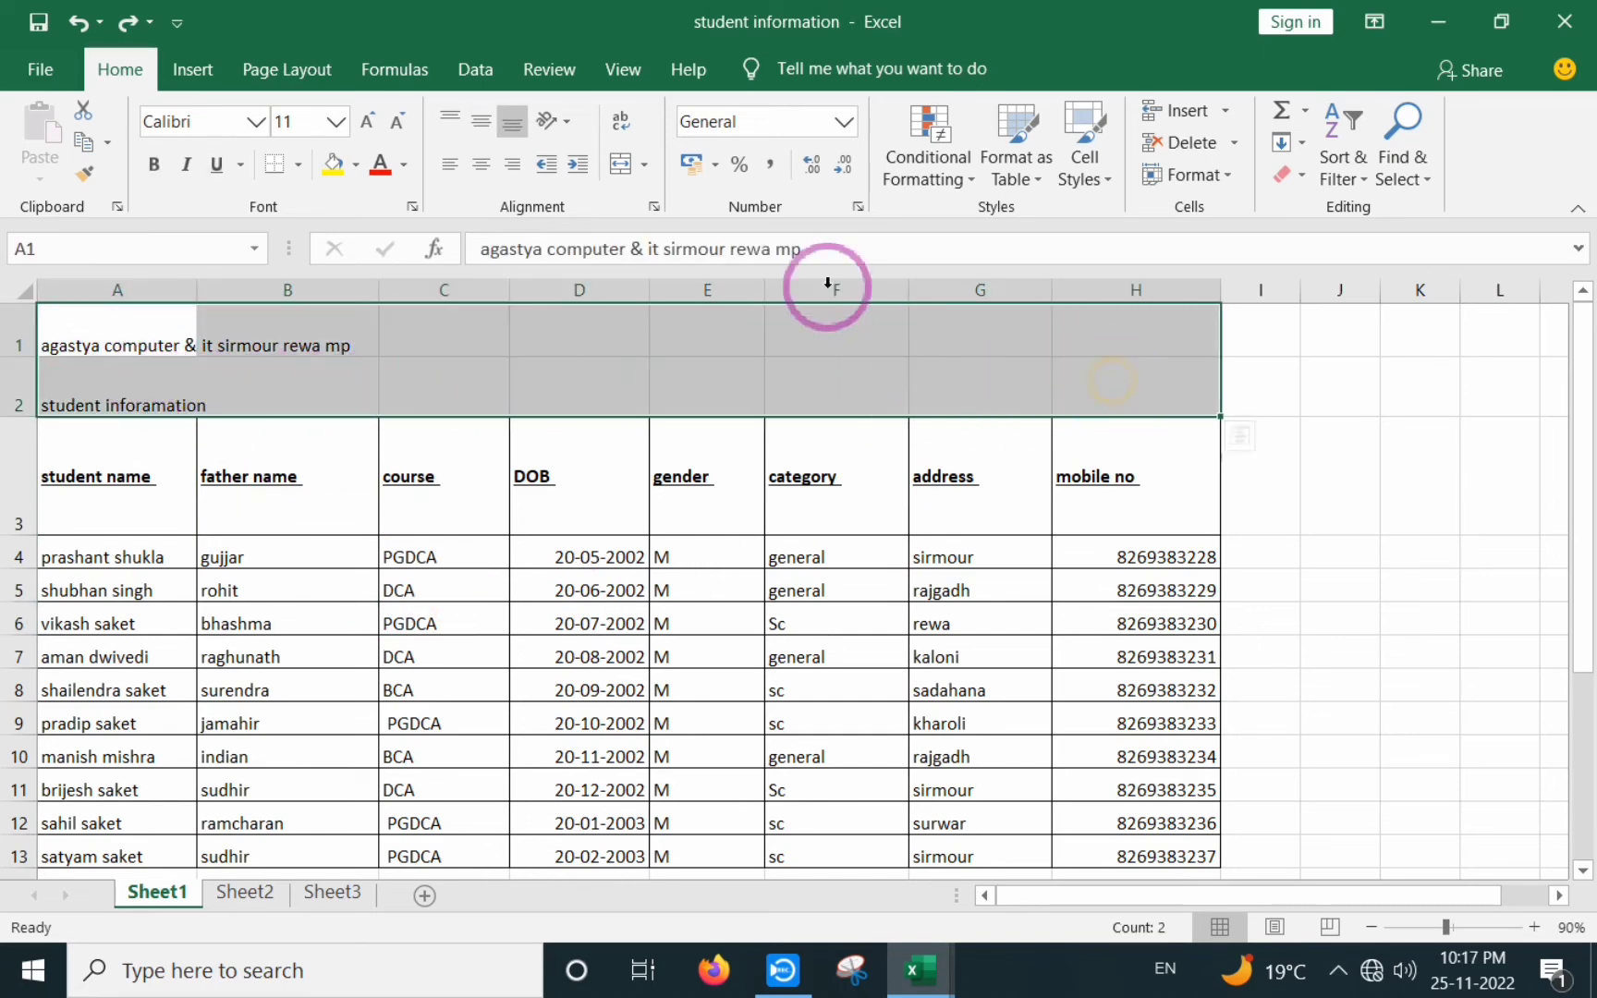
# - Apply Merge Across to A1:H2 so rows 1 and 2 each span columns A–H
pyautogui.click(644, 165)
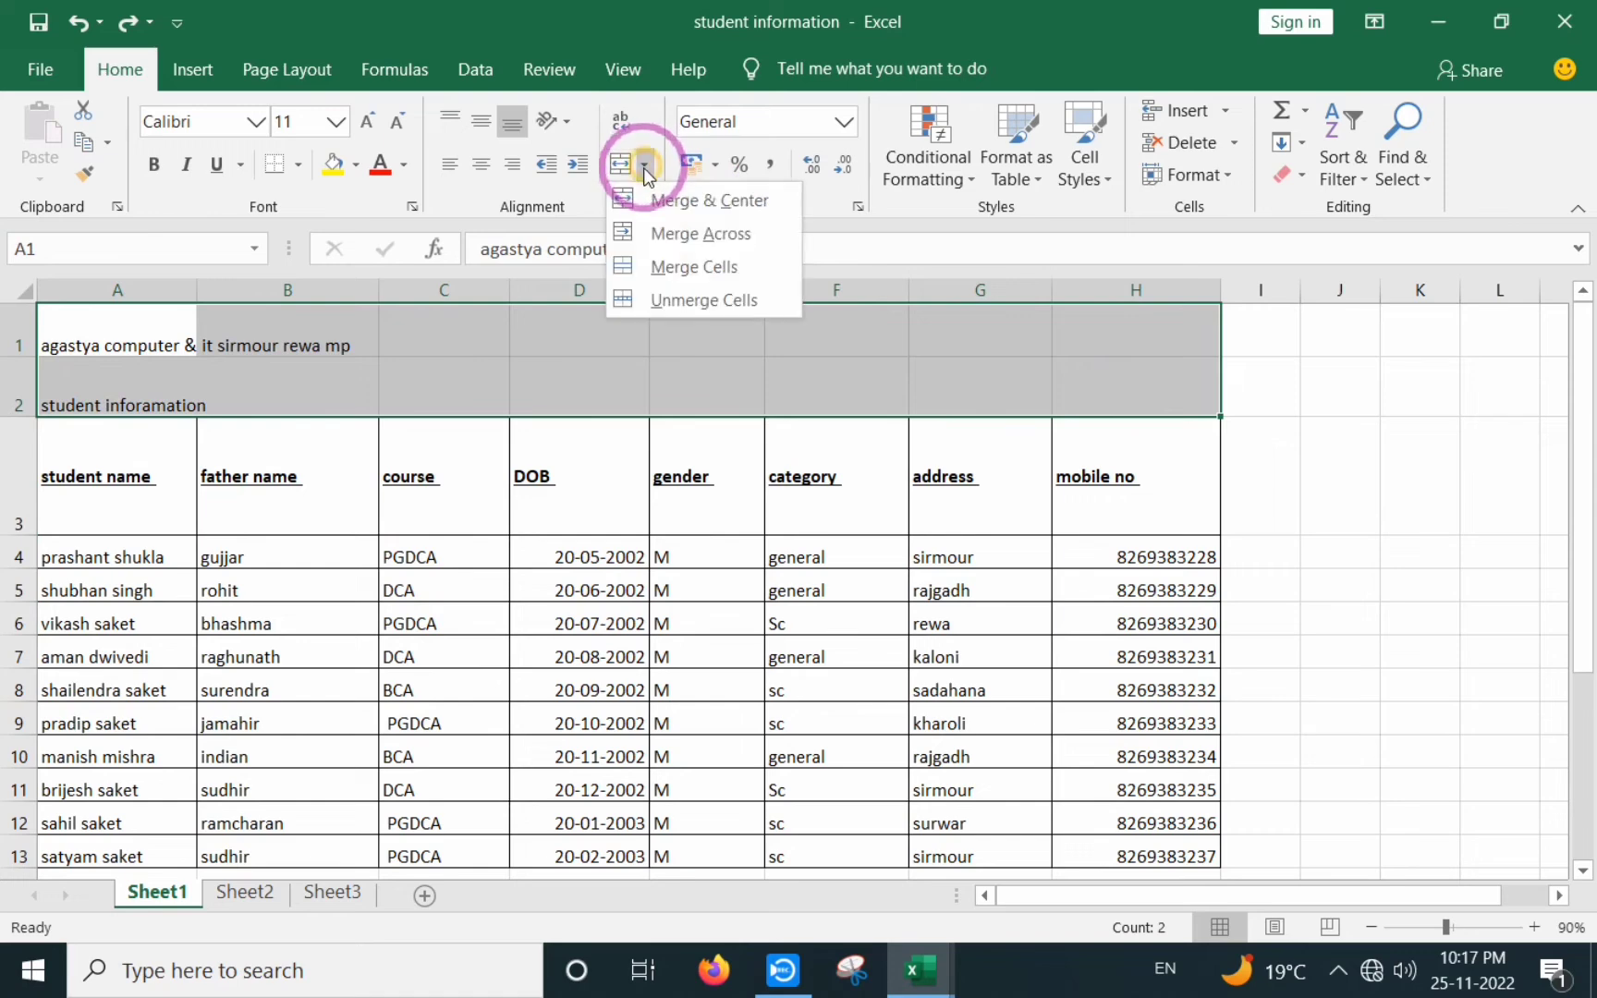
pyautogui.click(709, 235)
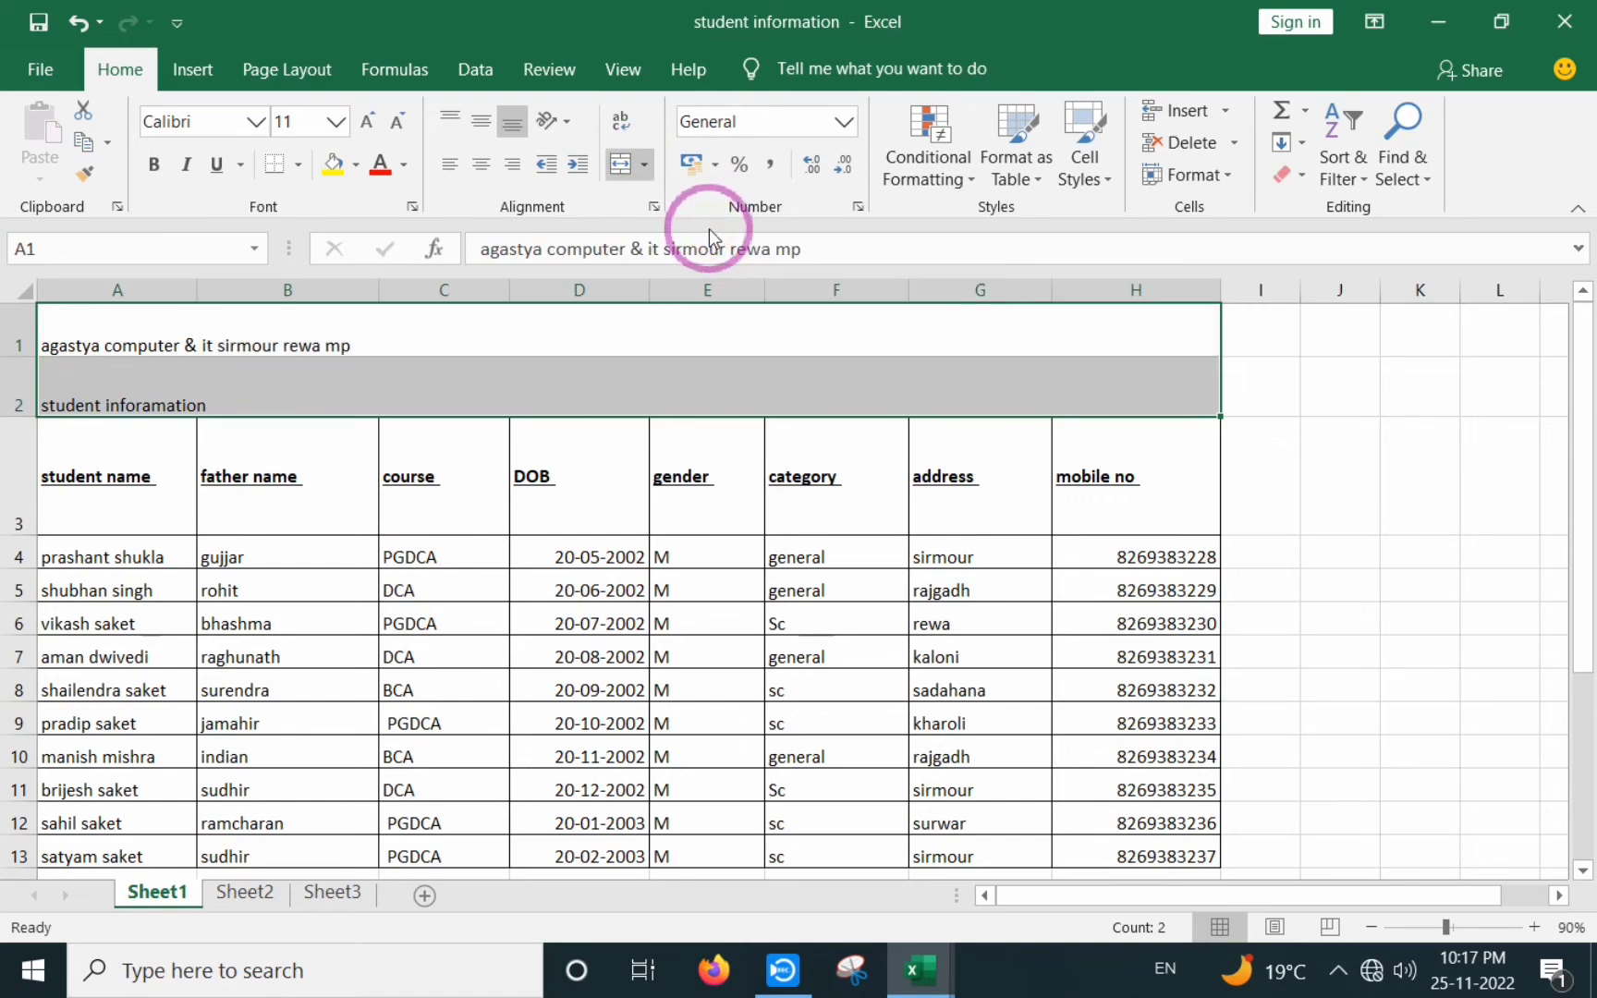
pyautogui.click(710, 460)
pyautogui.click(471, 350)
pyautogui.click(487, 382)
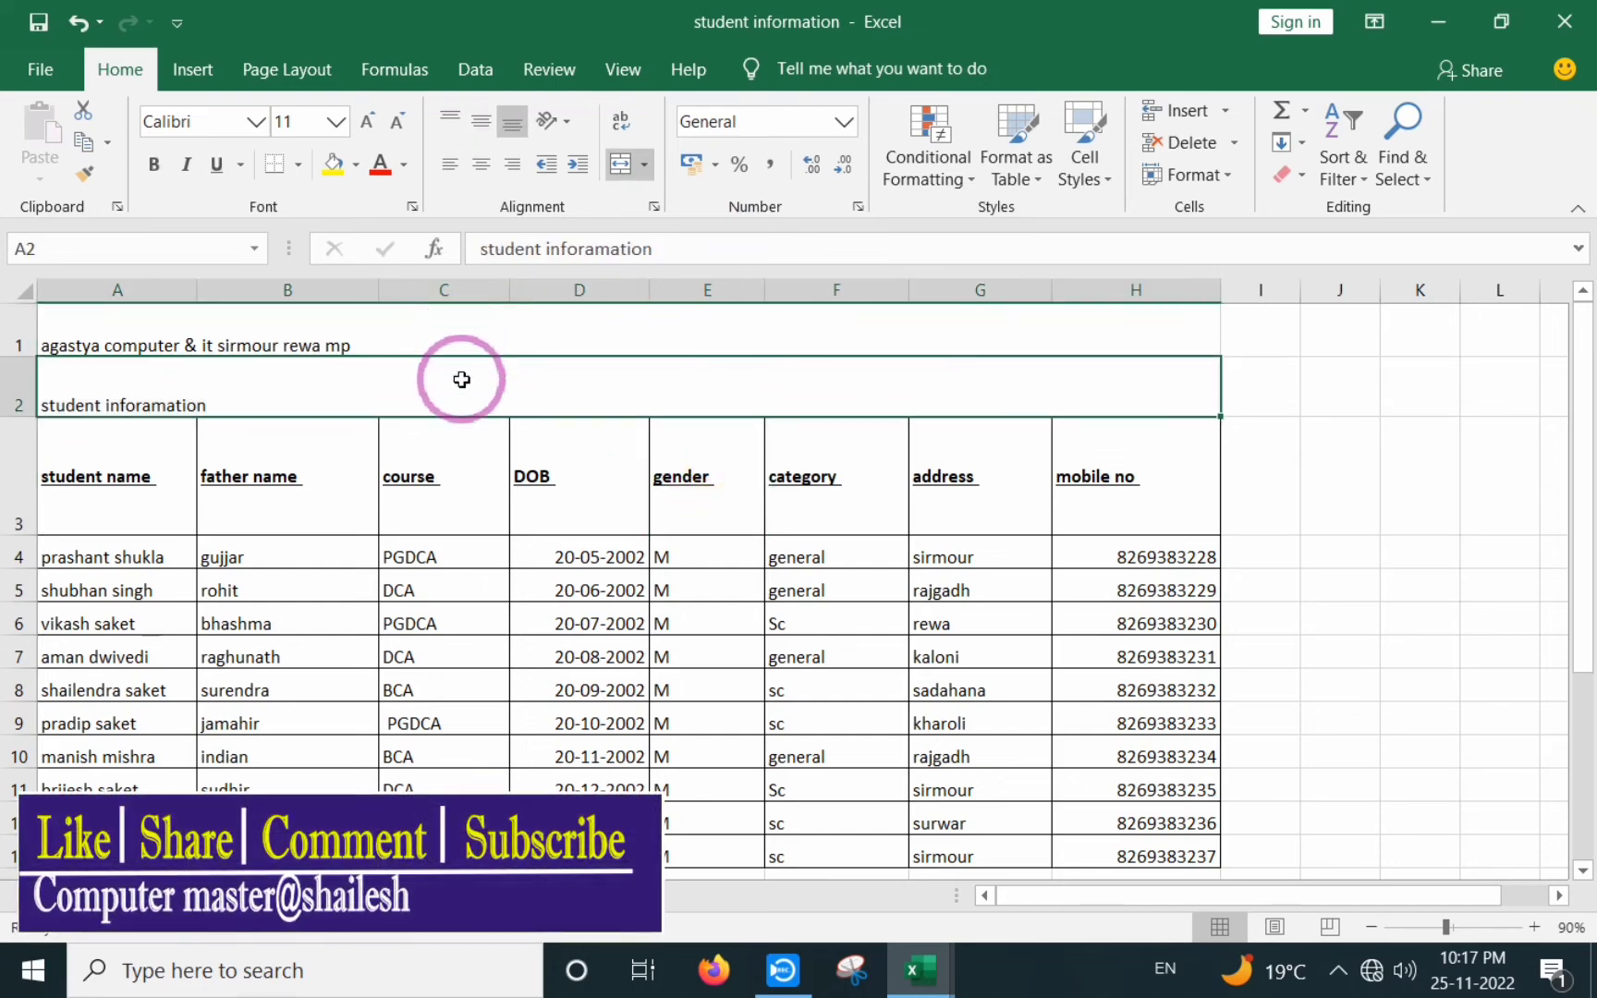
pyautogui.click(296, 476)
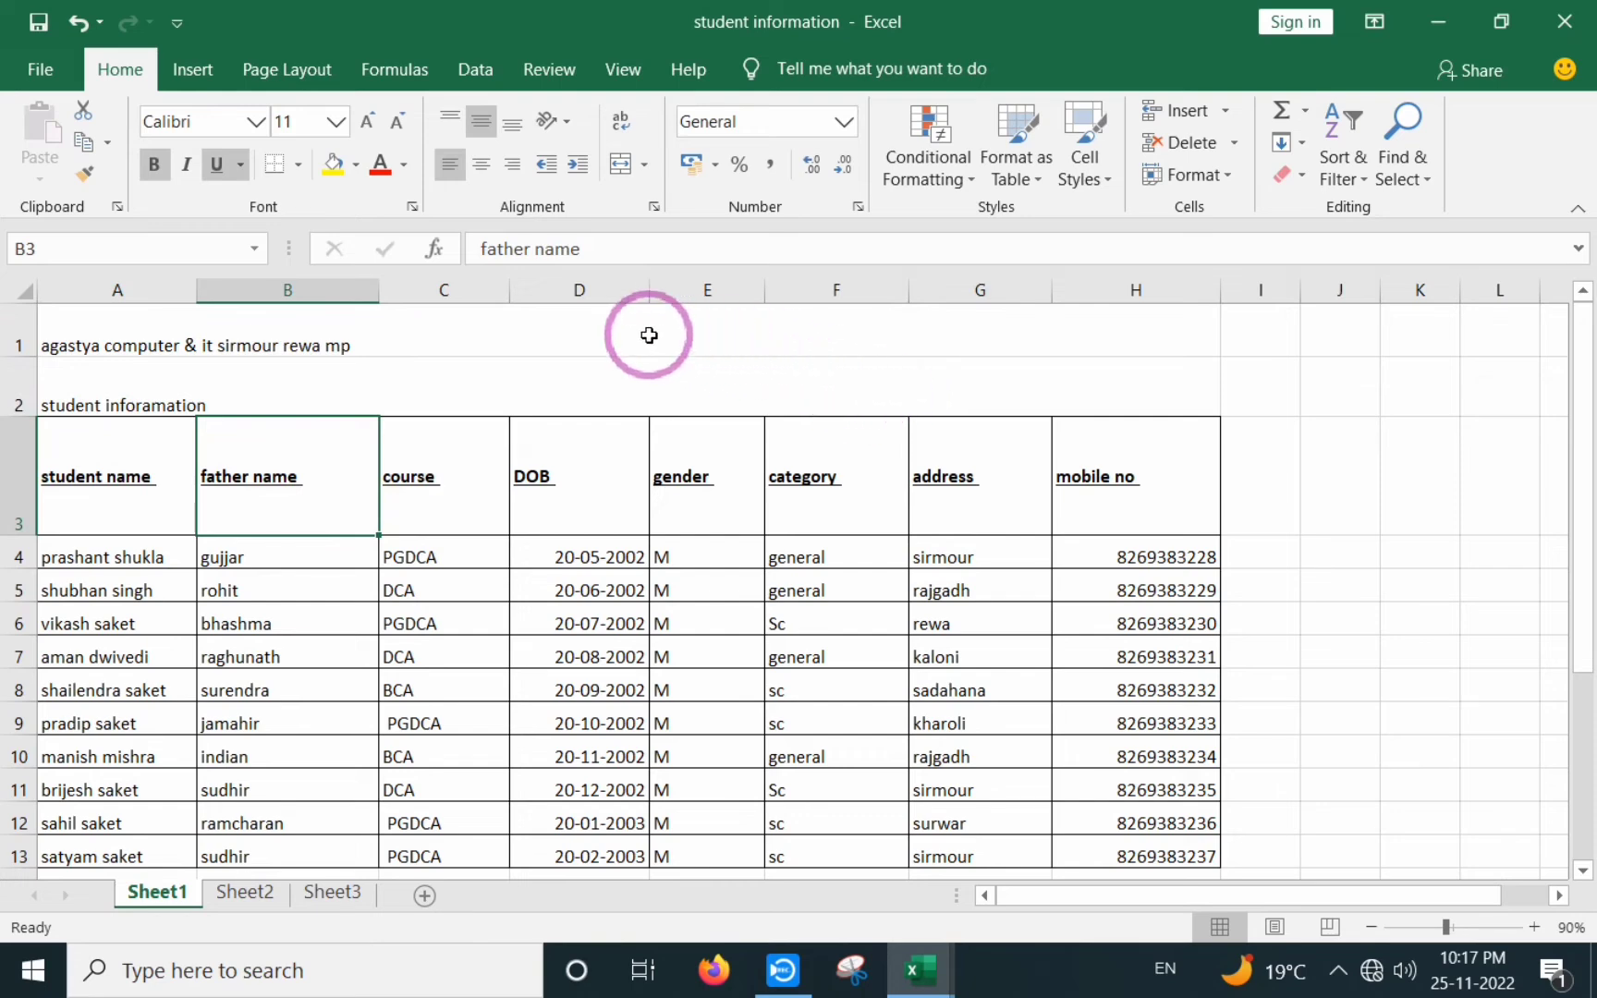
pyautogui.click(508, 329)
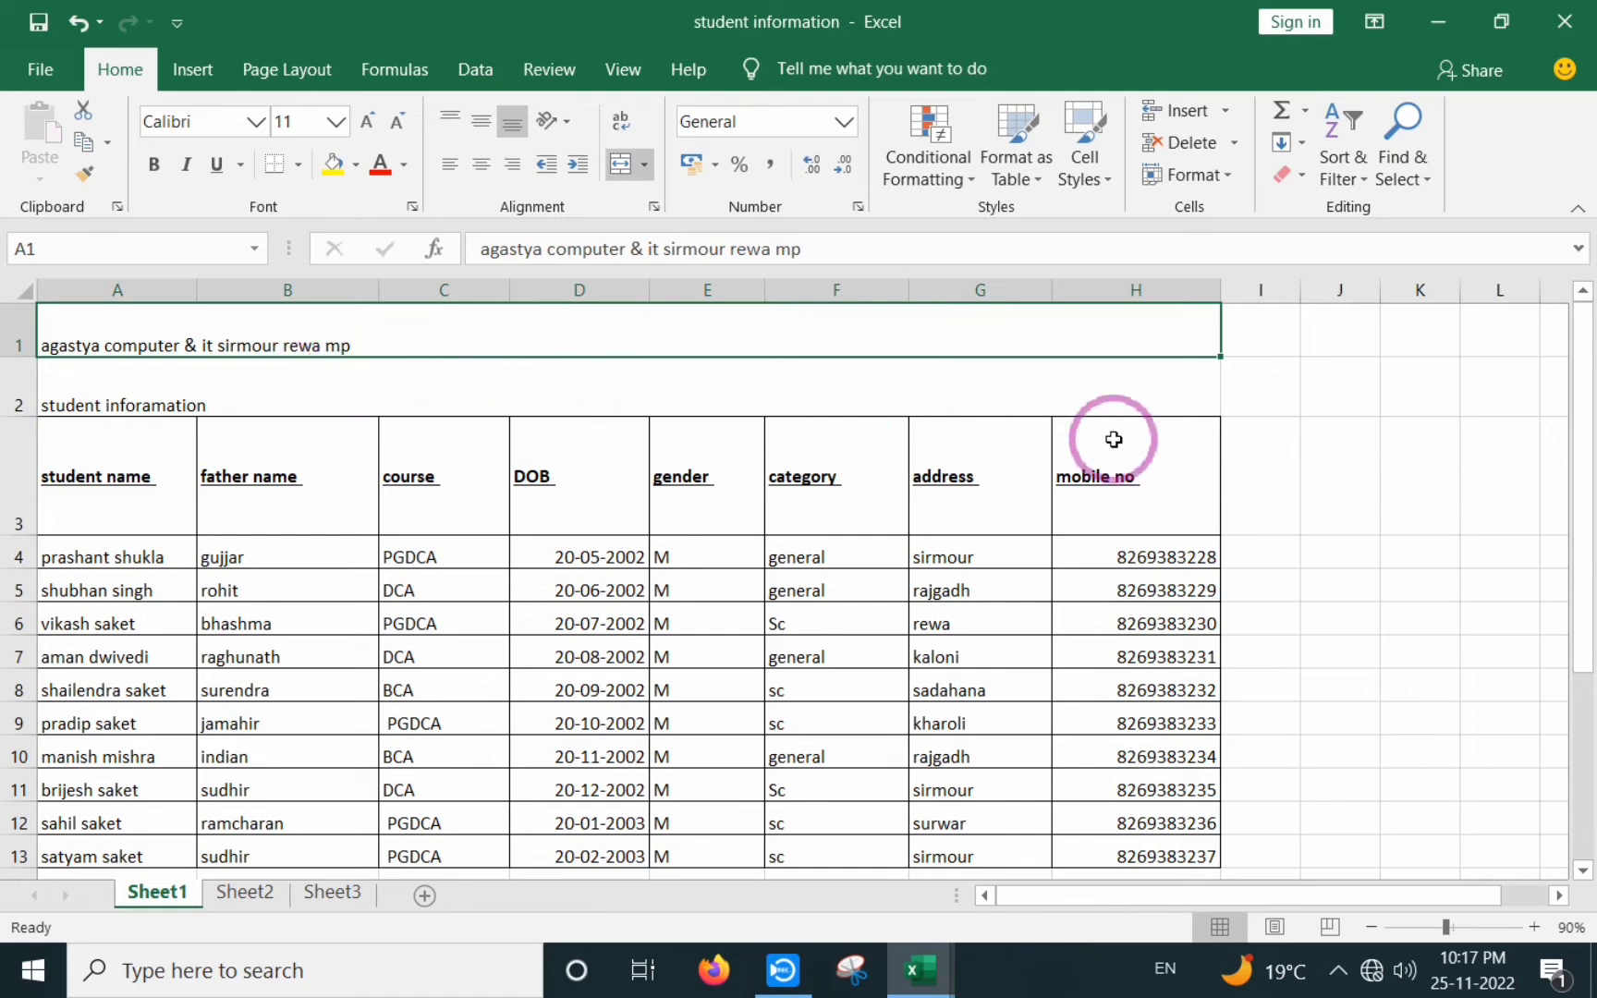
pyautogui.click(1273, 399)
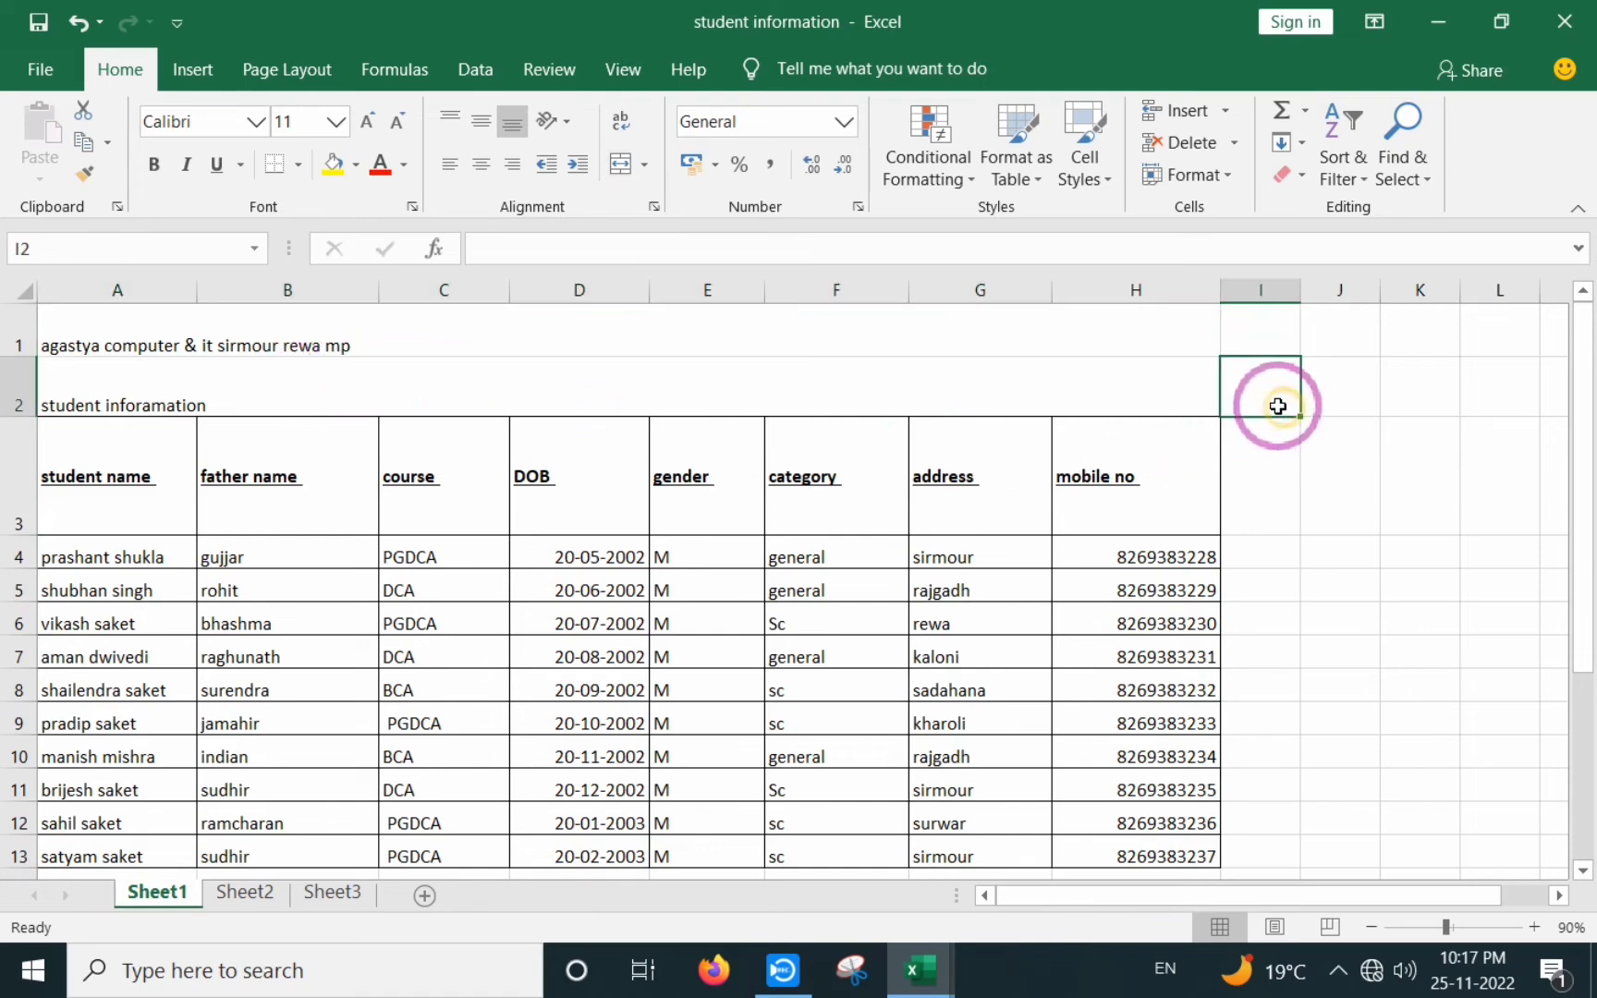
# - Center both merged title lines across A–H and raise their font size to 20
pyautogui.click(644, 166)
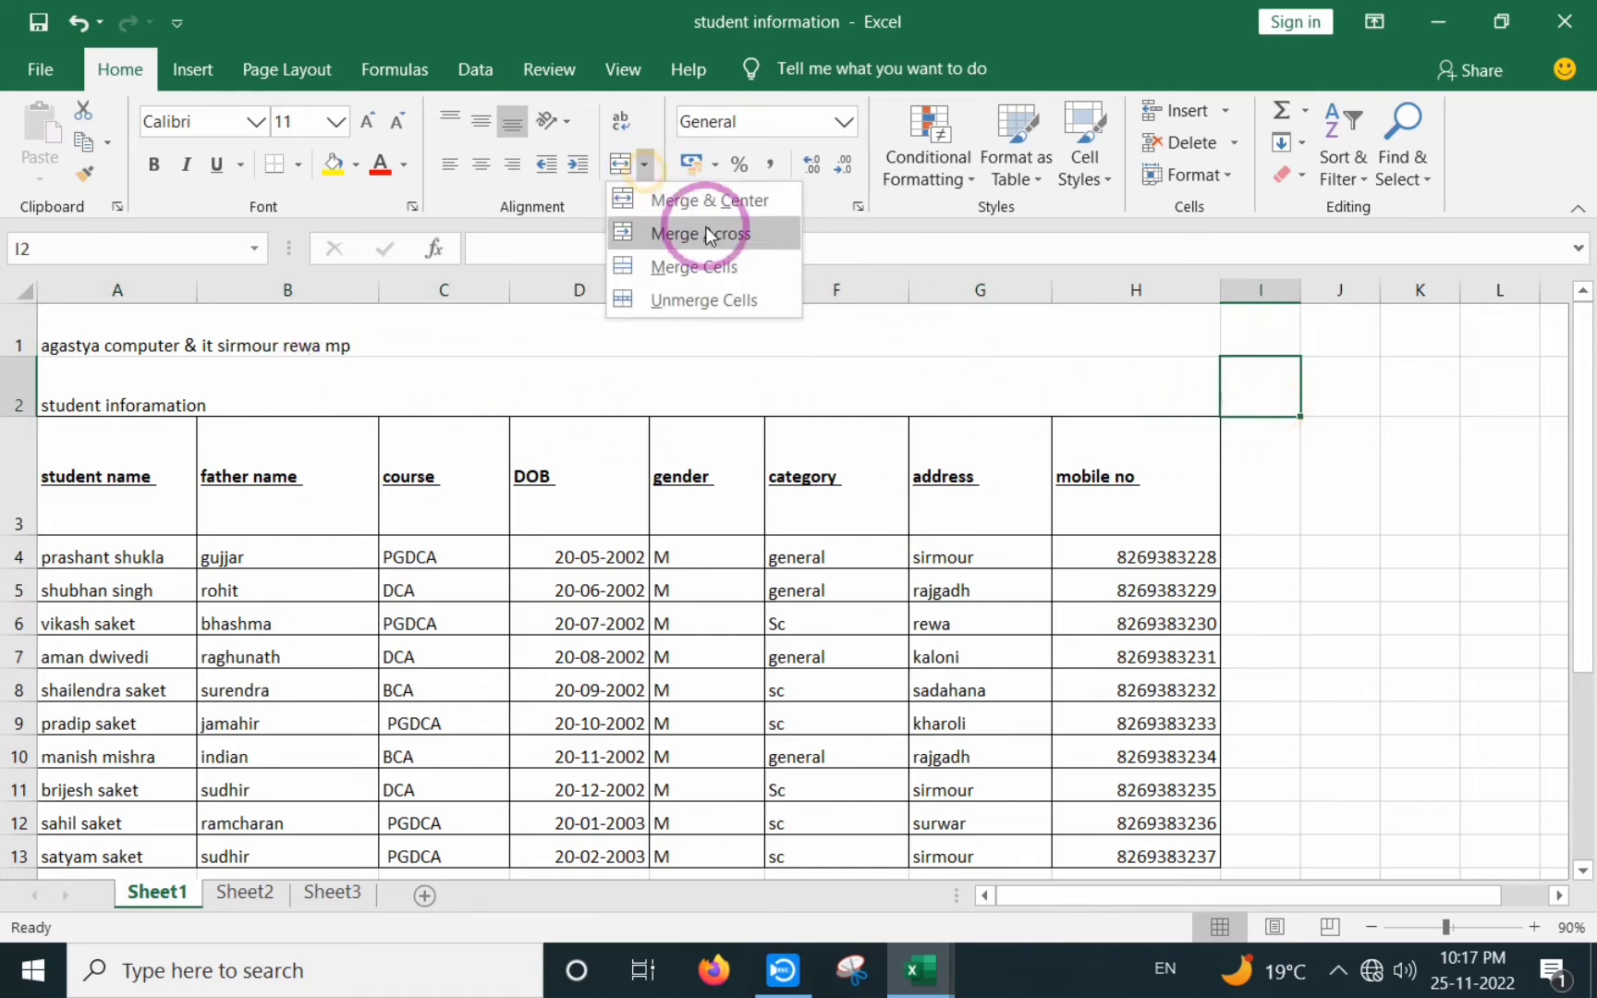
pyautogui.click(639, 483)
pyautogui.moveTo(250, 330); pyautogui.dragTo(268, 389)
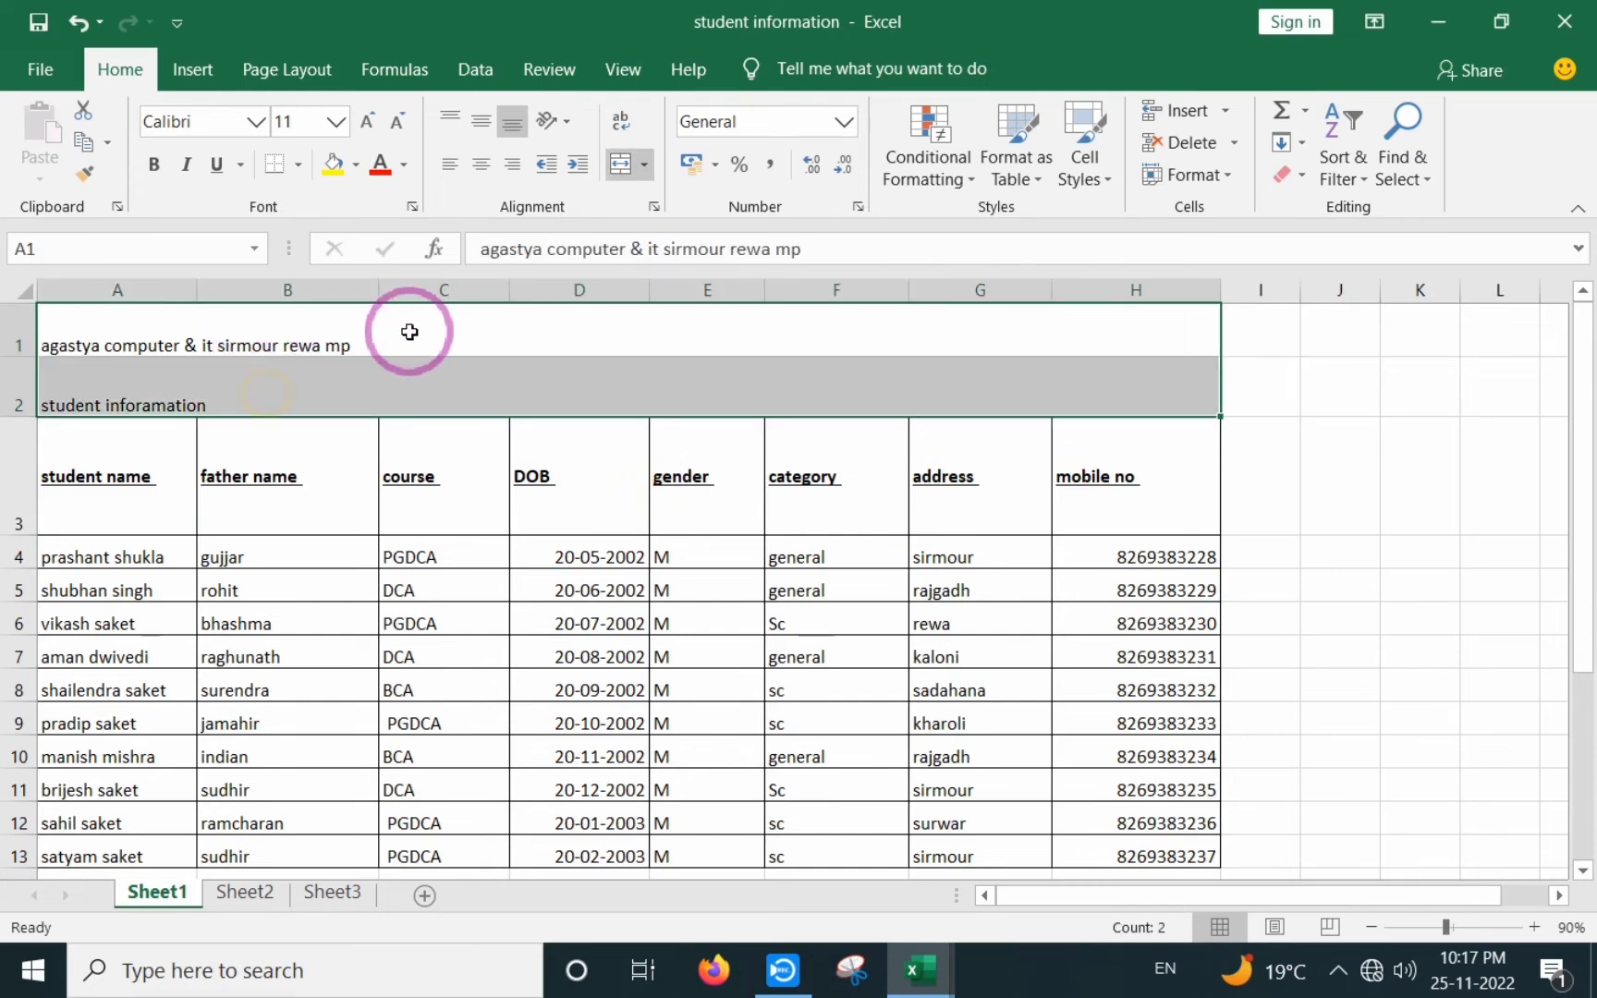
pyautogui.click(330, 381)
pyautogui.moveTo(348, 335); pyautogui.dragTo(358, 371)
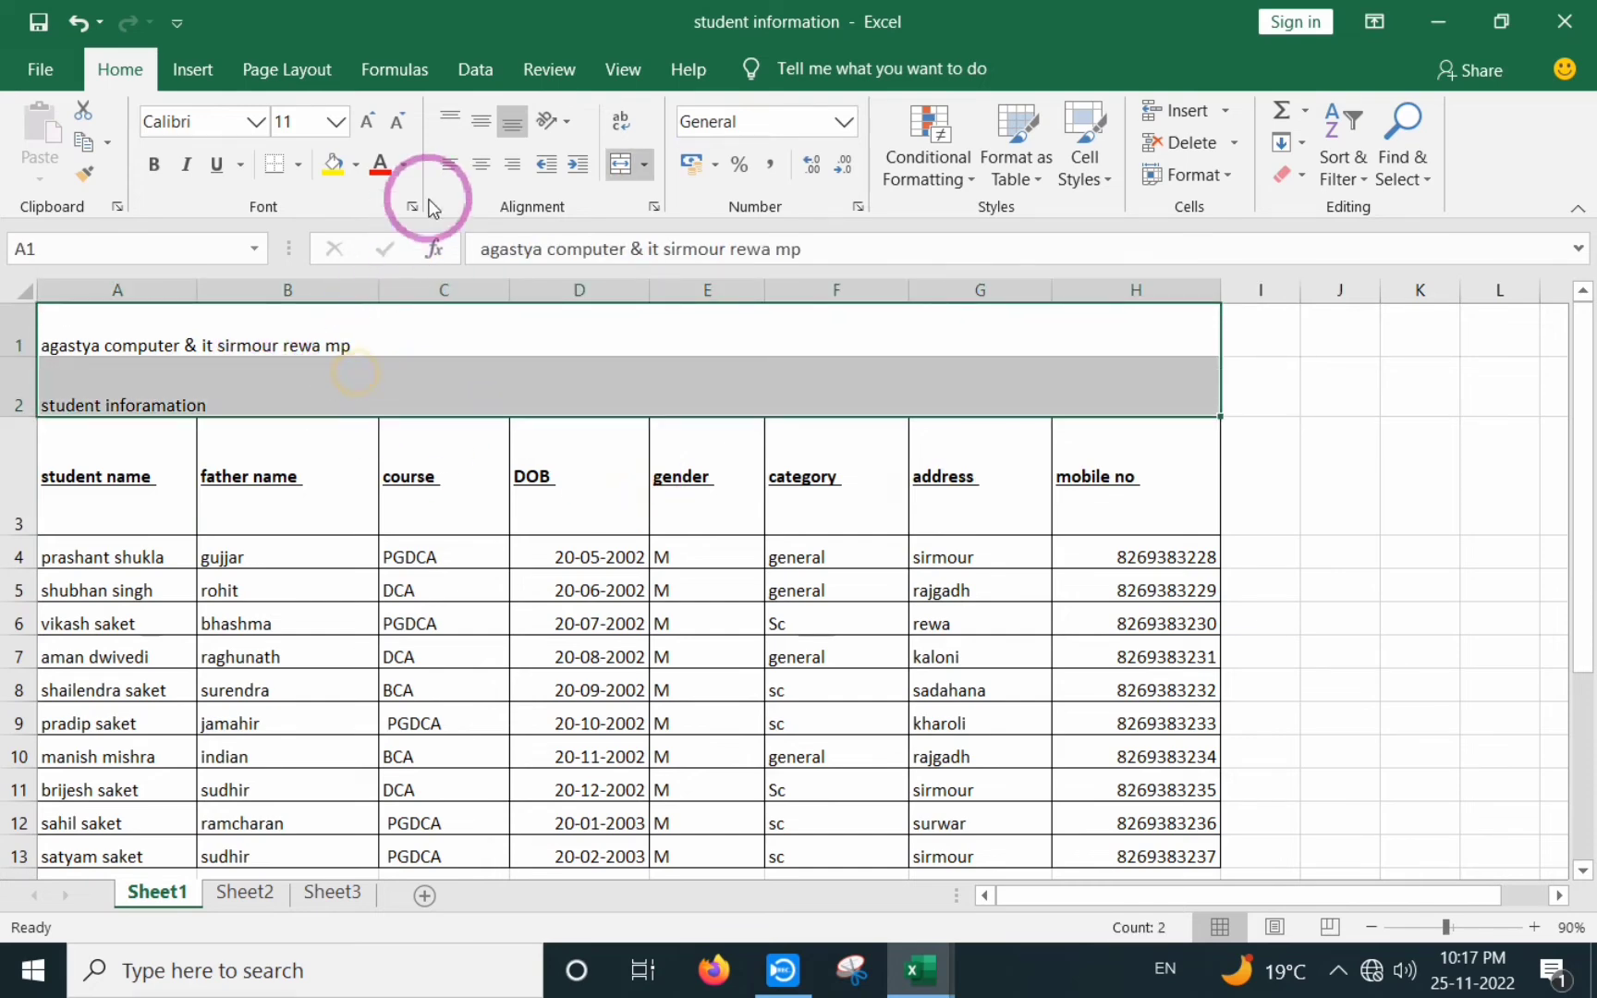
pyautogui.click(478, 169)
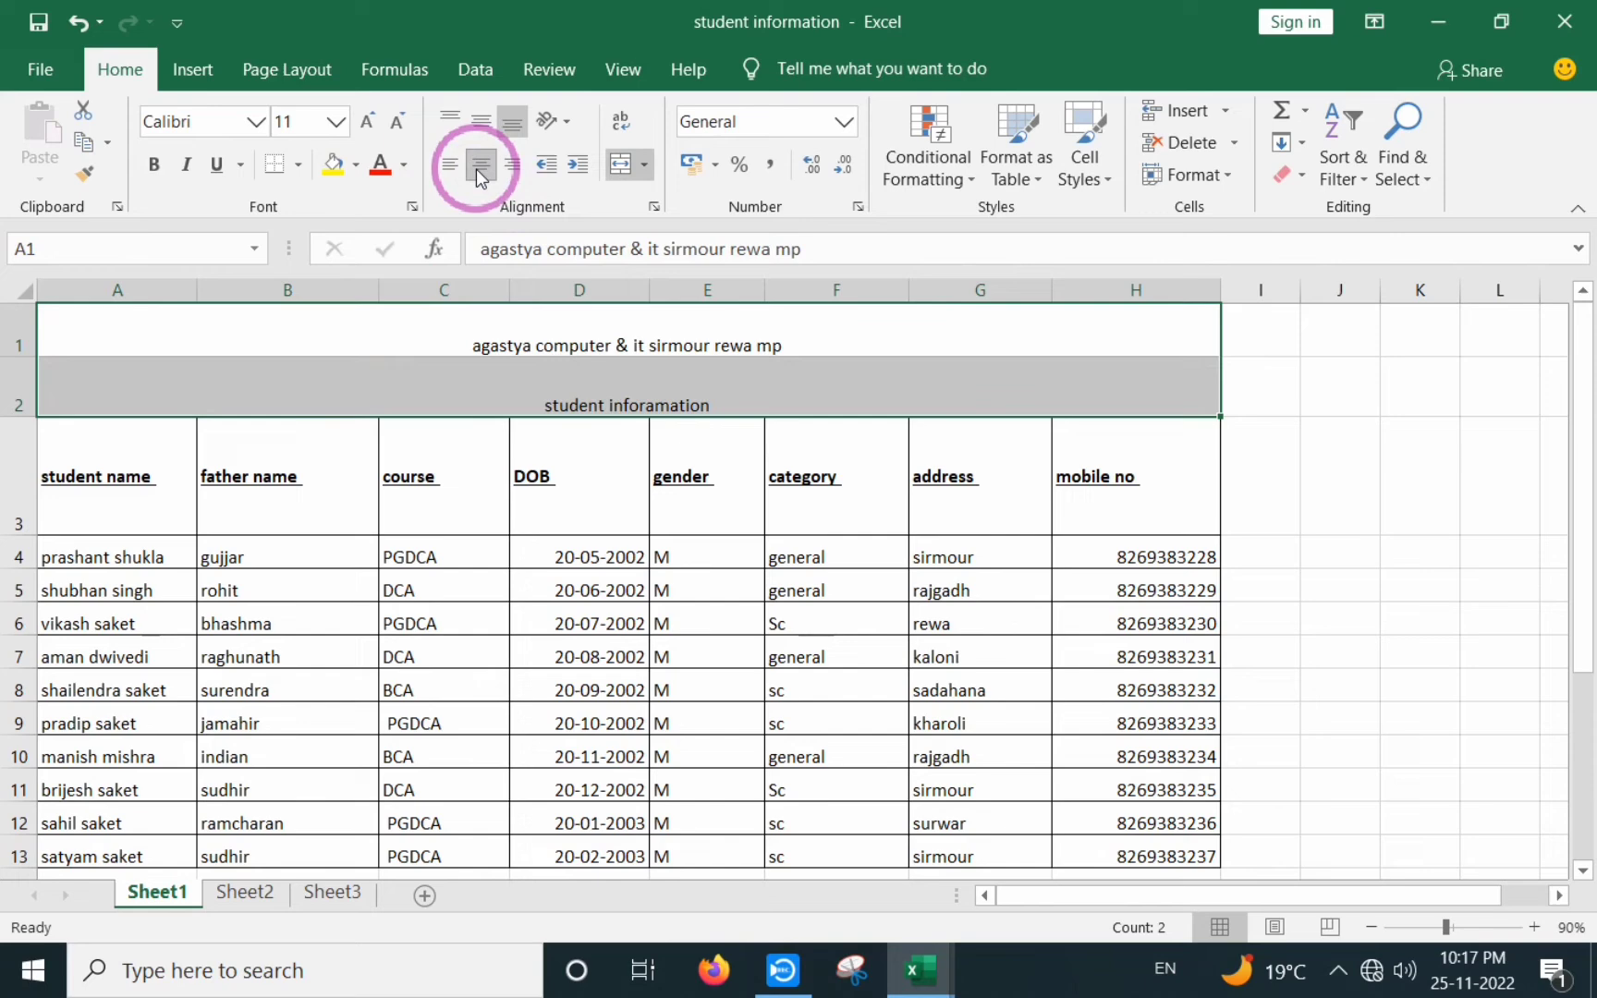
pyautogui.click(369, 123)
pyautogui.click(369, 123)
pyautogui.click(369, 123)
pyautogui.click(368, 123)
pyautogui.click(369, 123)
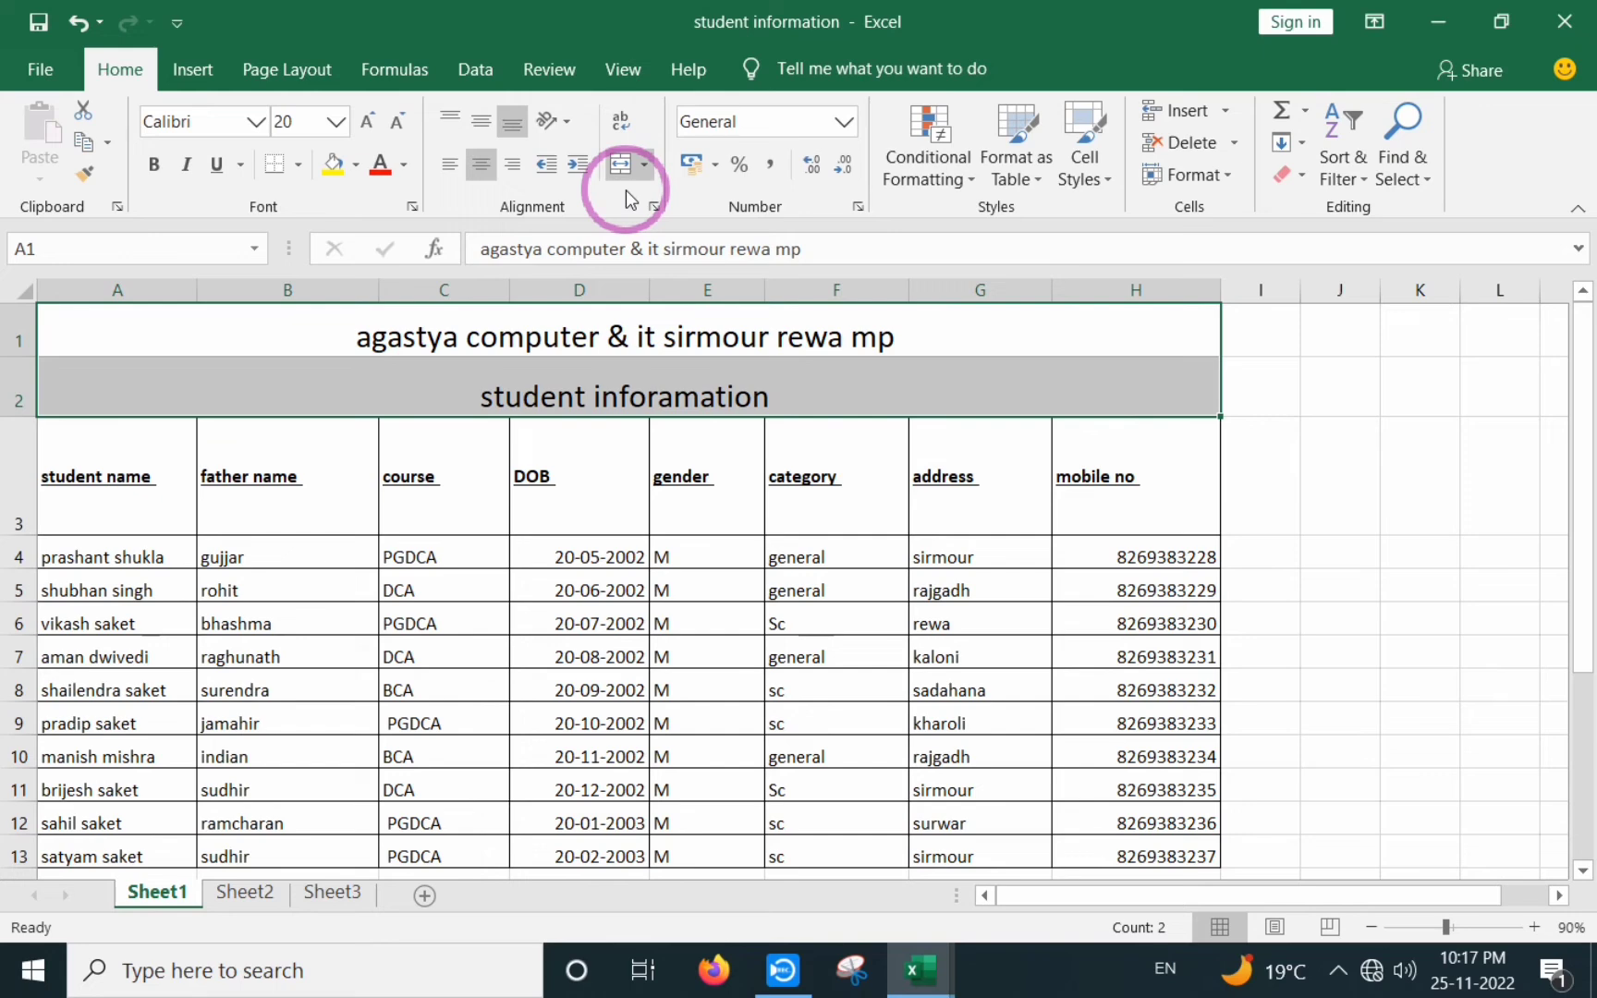
pyautogui.click(636, 165)
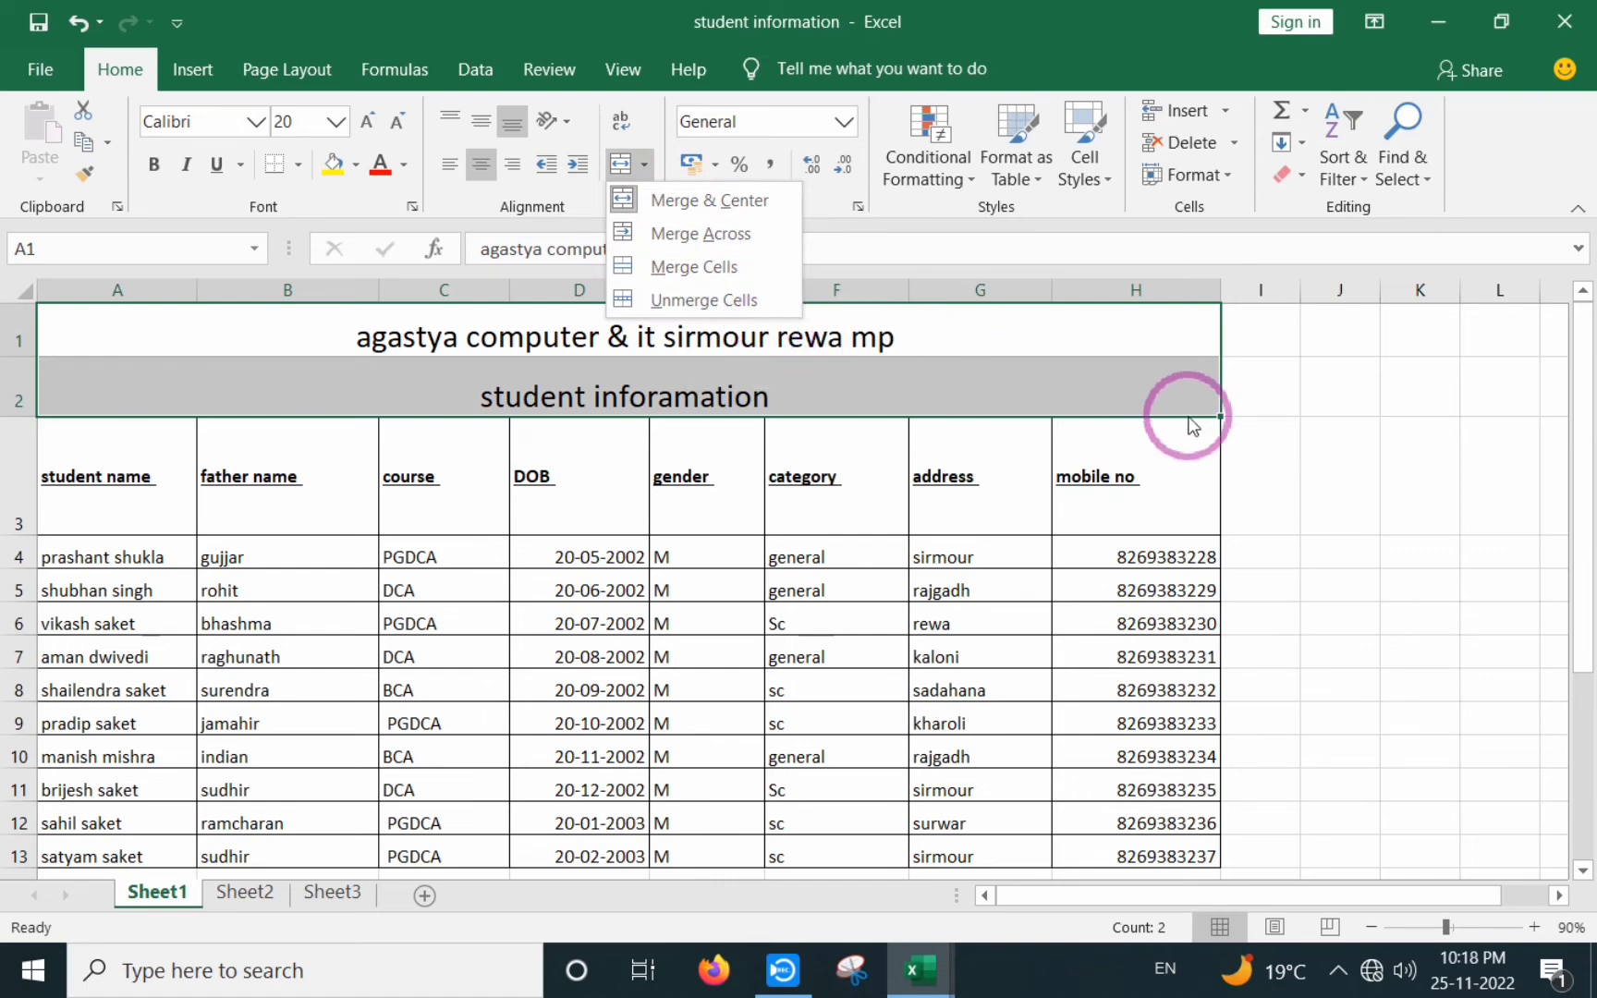
# - Undo the title's font enlargement, centering and merge
pyautogui.press('Escape')
pyautogui.hotkey('ctrl', 'shift', ',')
pyautogui.hotkey('ctrl', 'shift', ',')
pyautogui.hotkey('ctrl', 'z')
pyautogui.hotkey('ctrl', 'z')
pyautogui.hotkey('ctrl', 'z')
pyautogui.hotkey('ctrl', 'z')
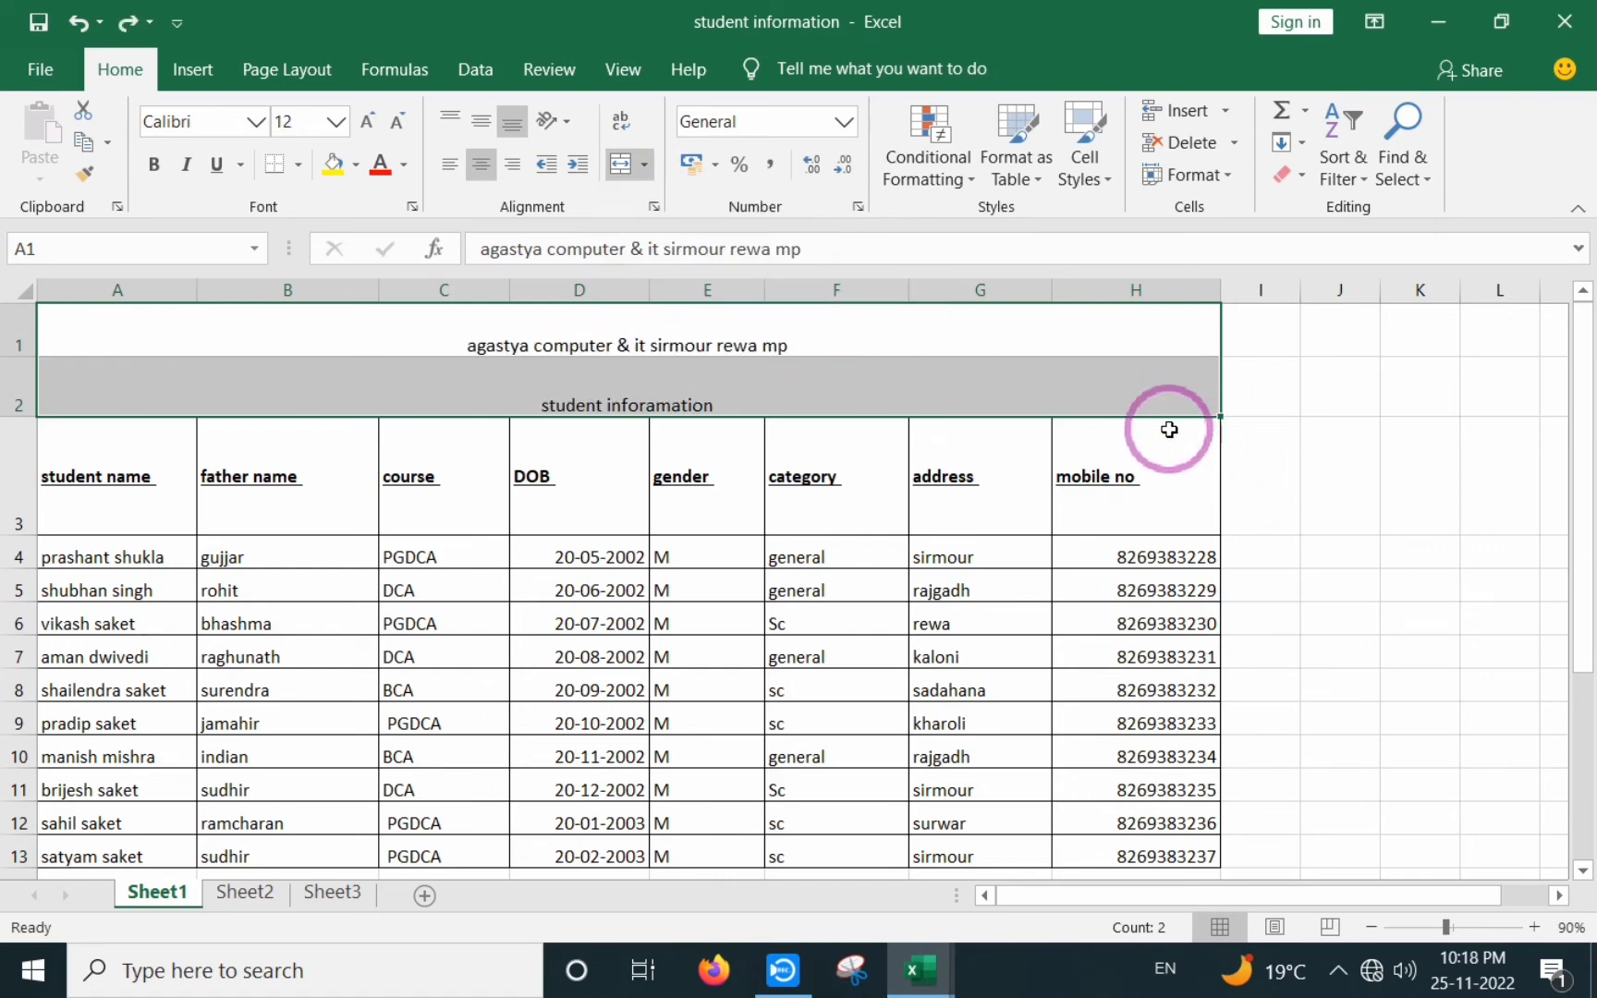
pyautogui.click(560, 465)
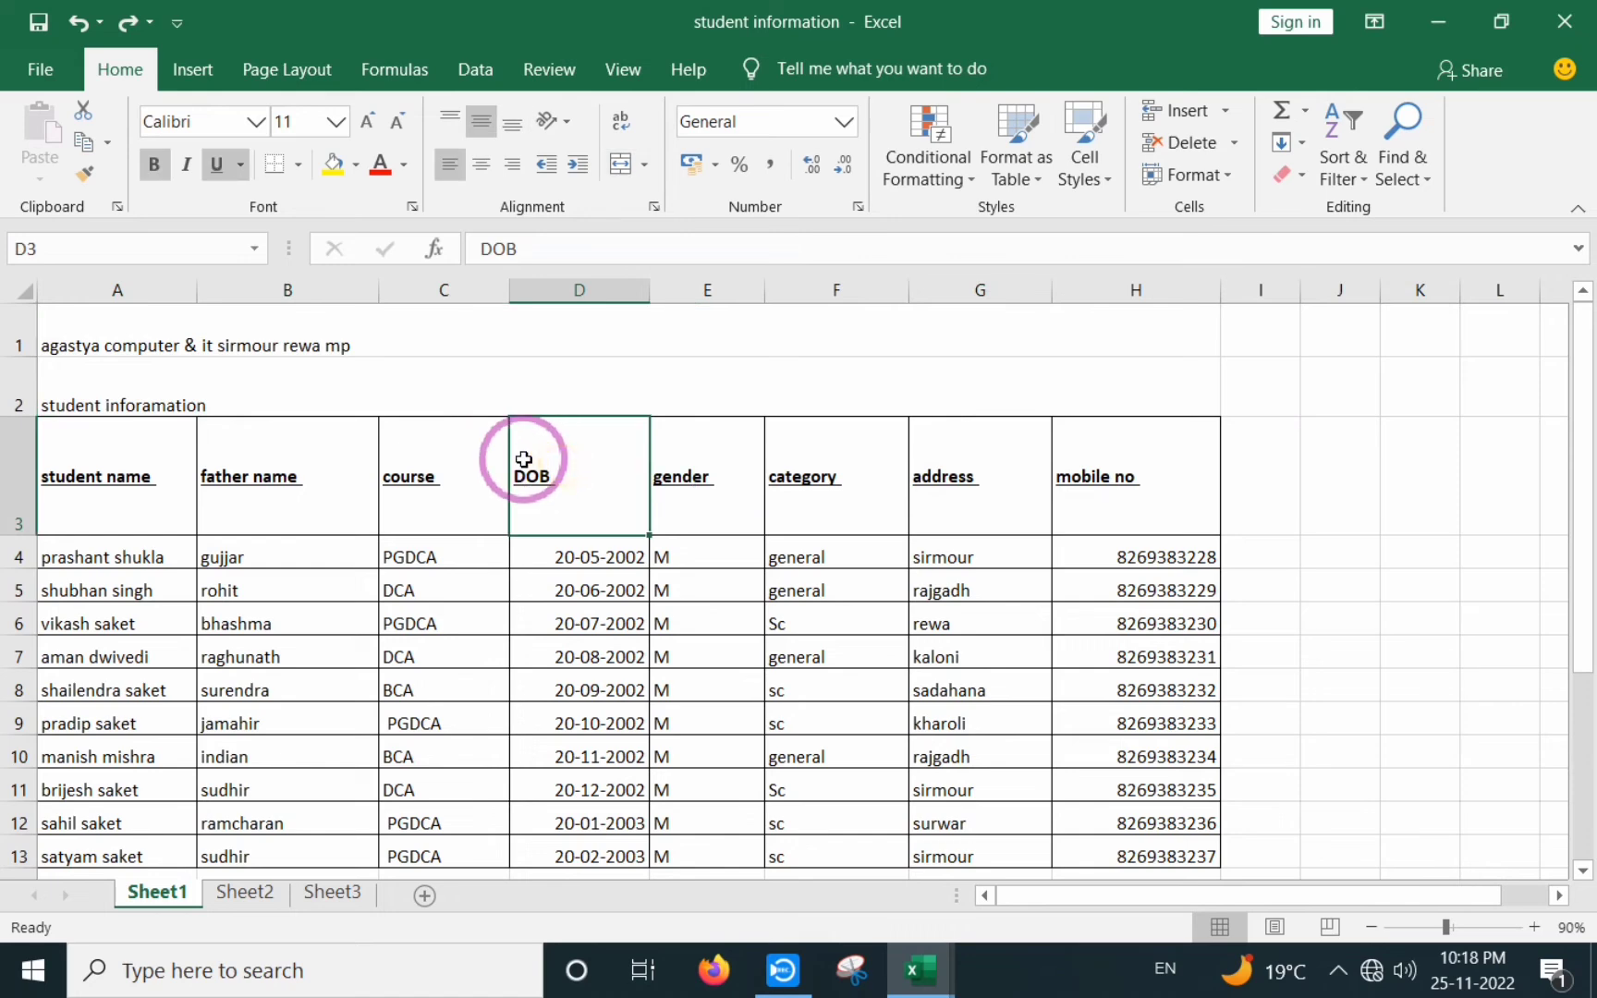
pyautogui.hotkey('ctrl', 'z')
pyautogui.click(330, 406)
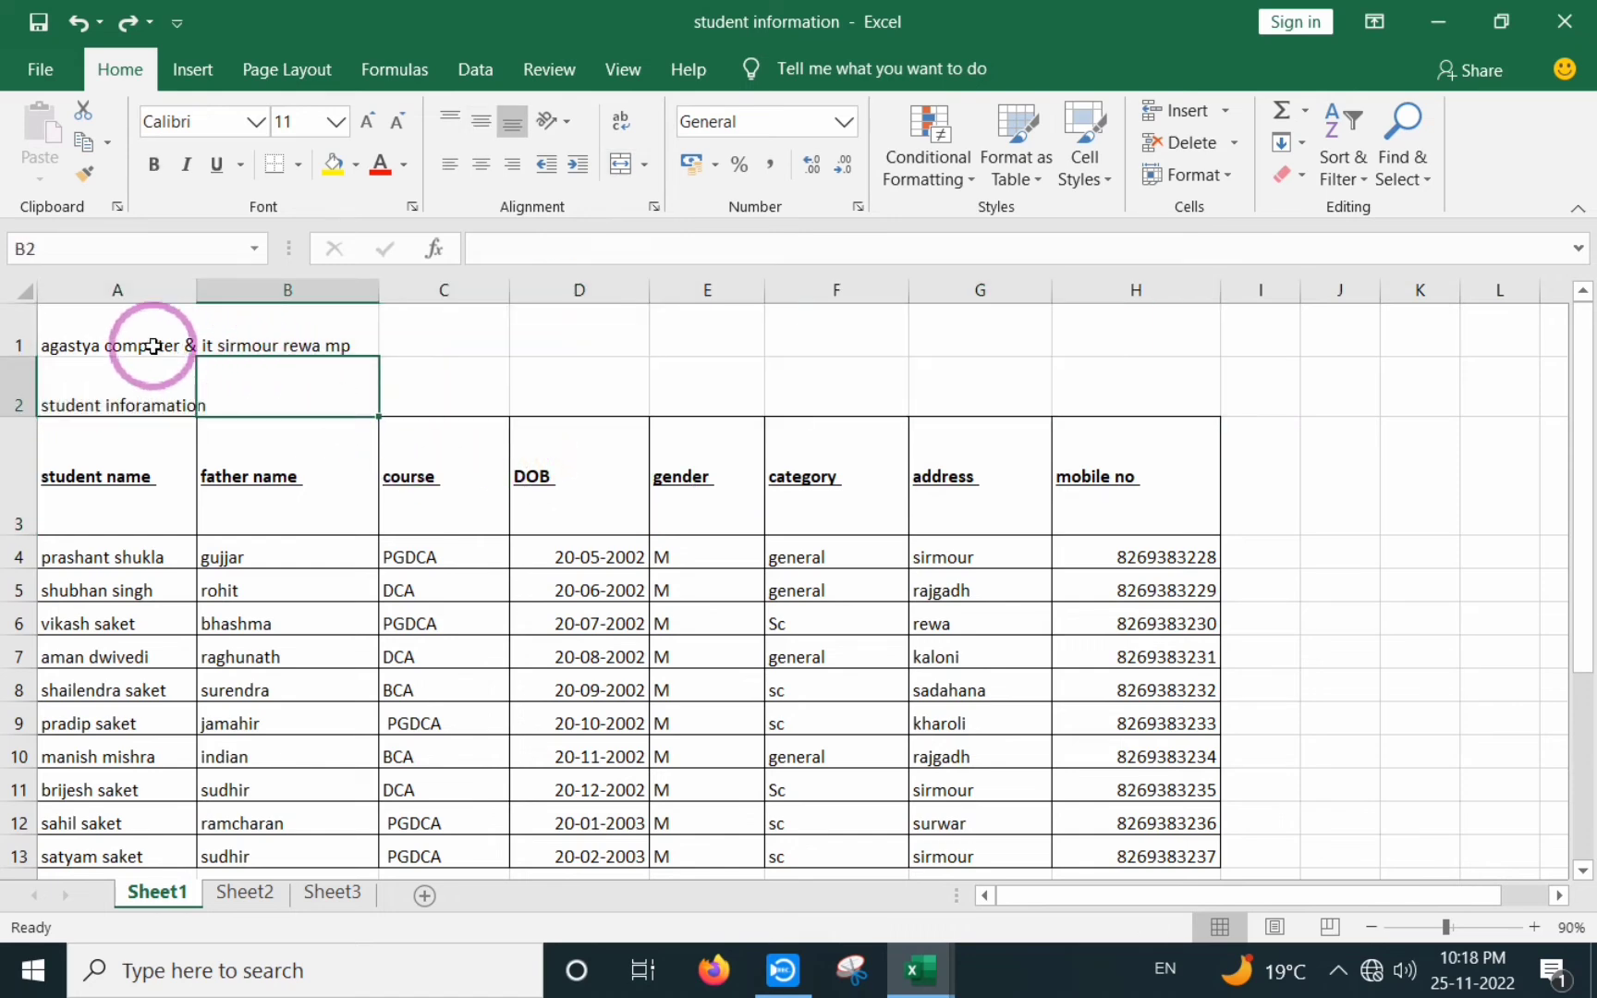
# - Merge A1:H1 into one cell with Merge Cells, without centring
pyautogui.moveTo(178, 346); pyautogui.dragTo(1113, 332)
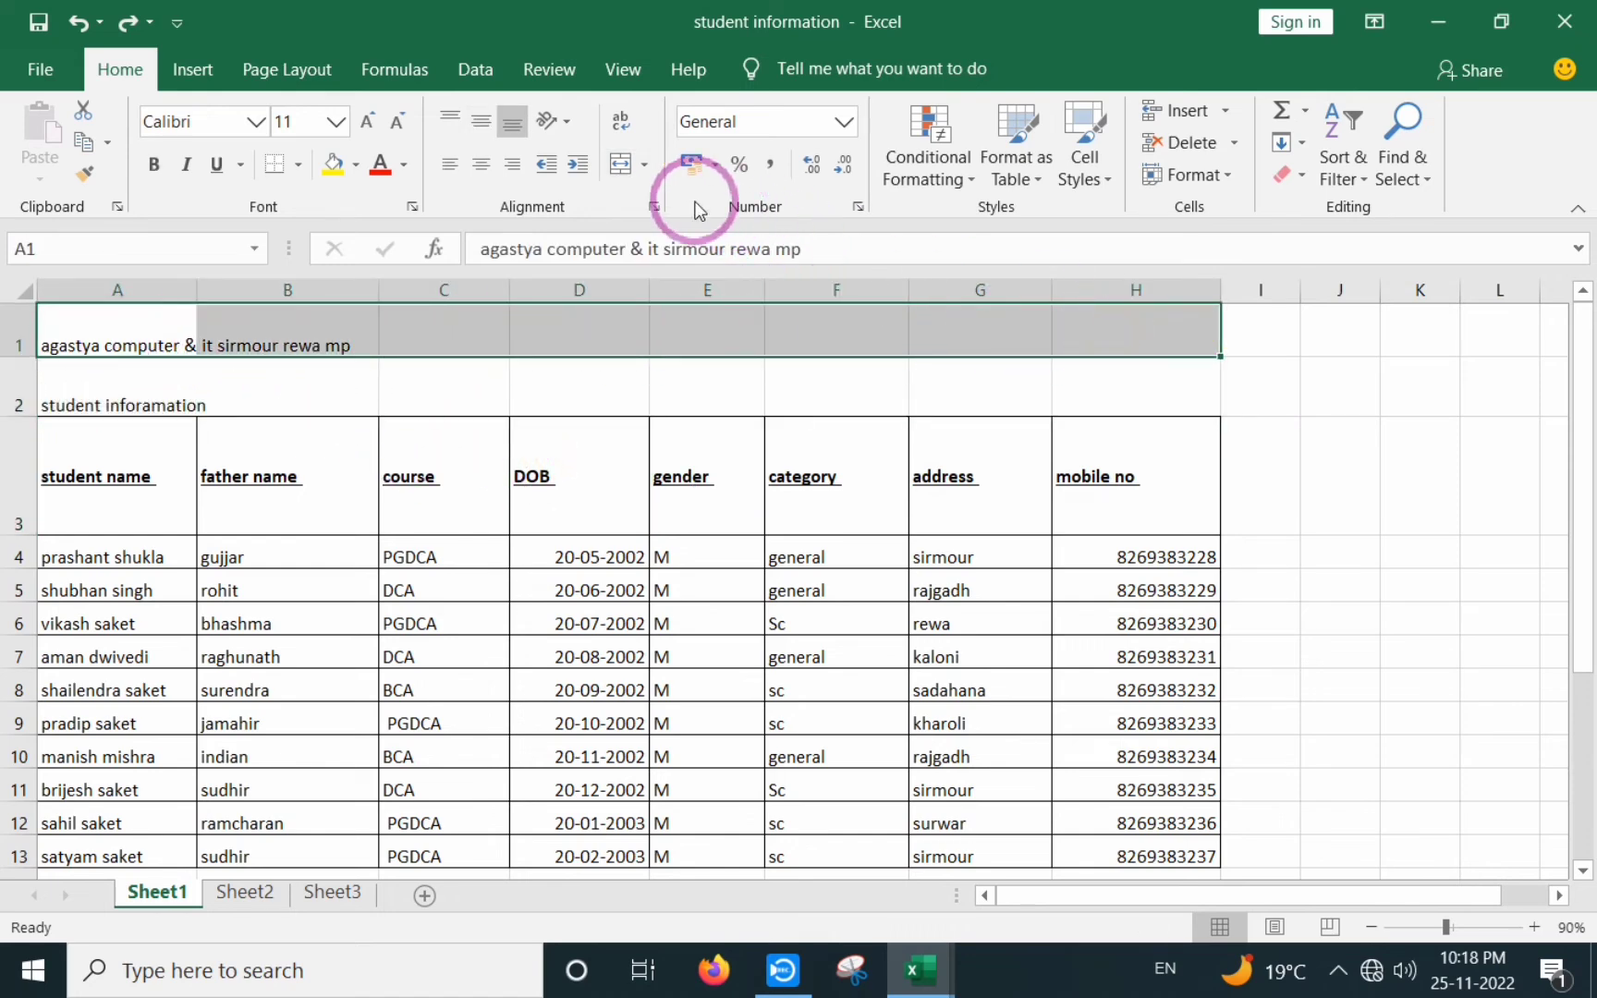
pyautogui.click(646, 166)
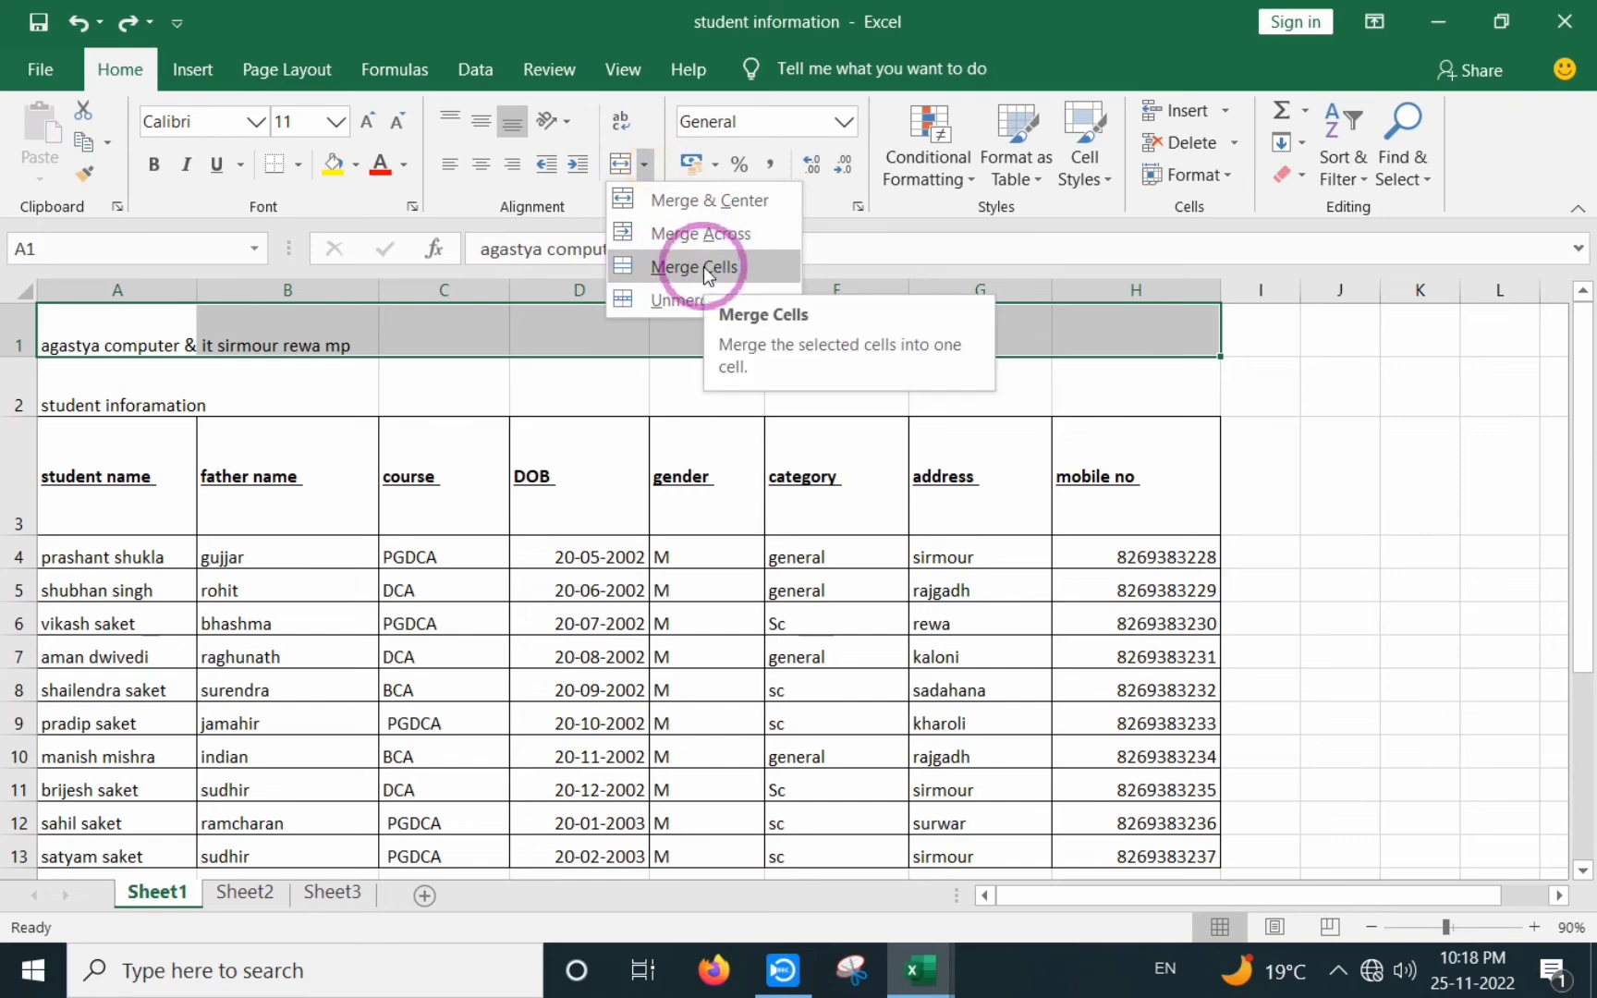
pyautogui.click(703, 266)
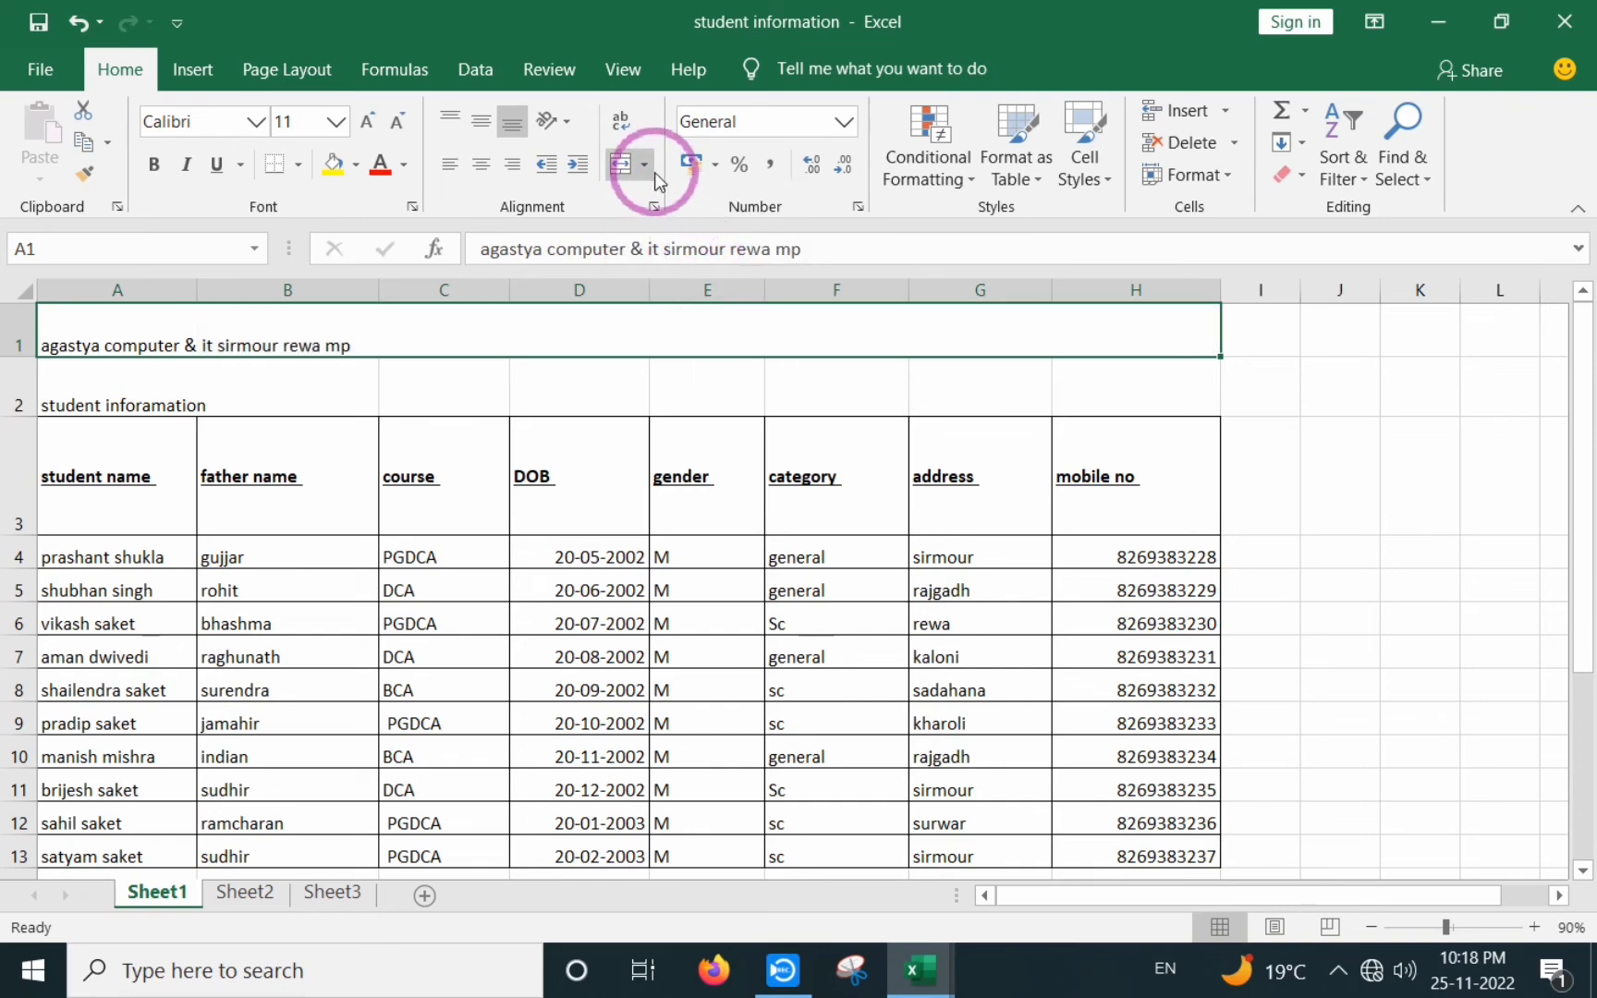
pyautogui.click(627, 488)
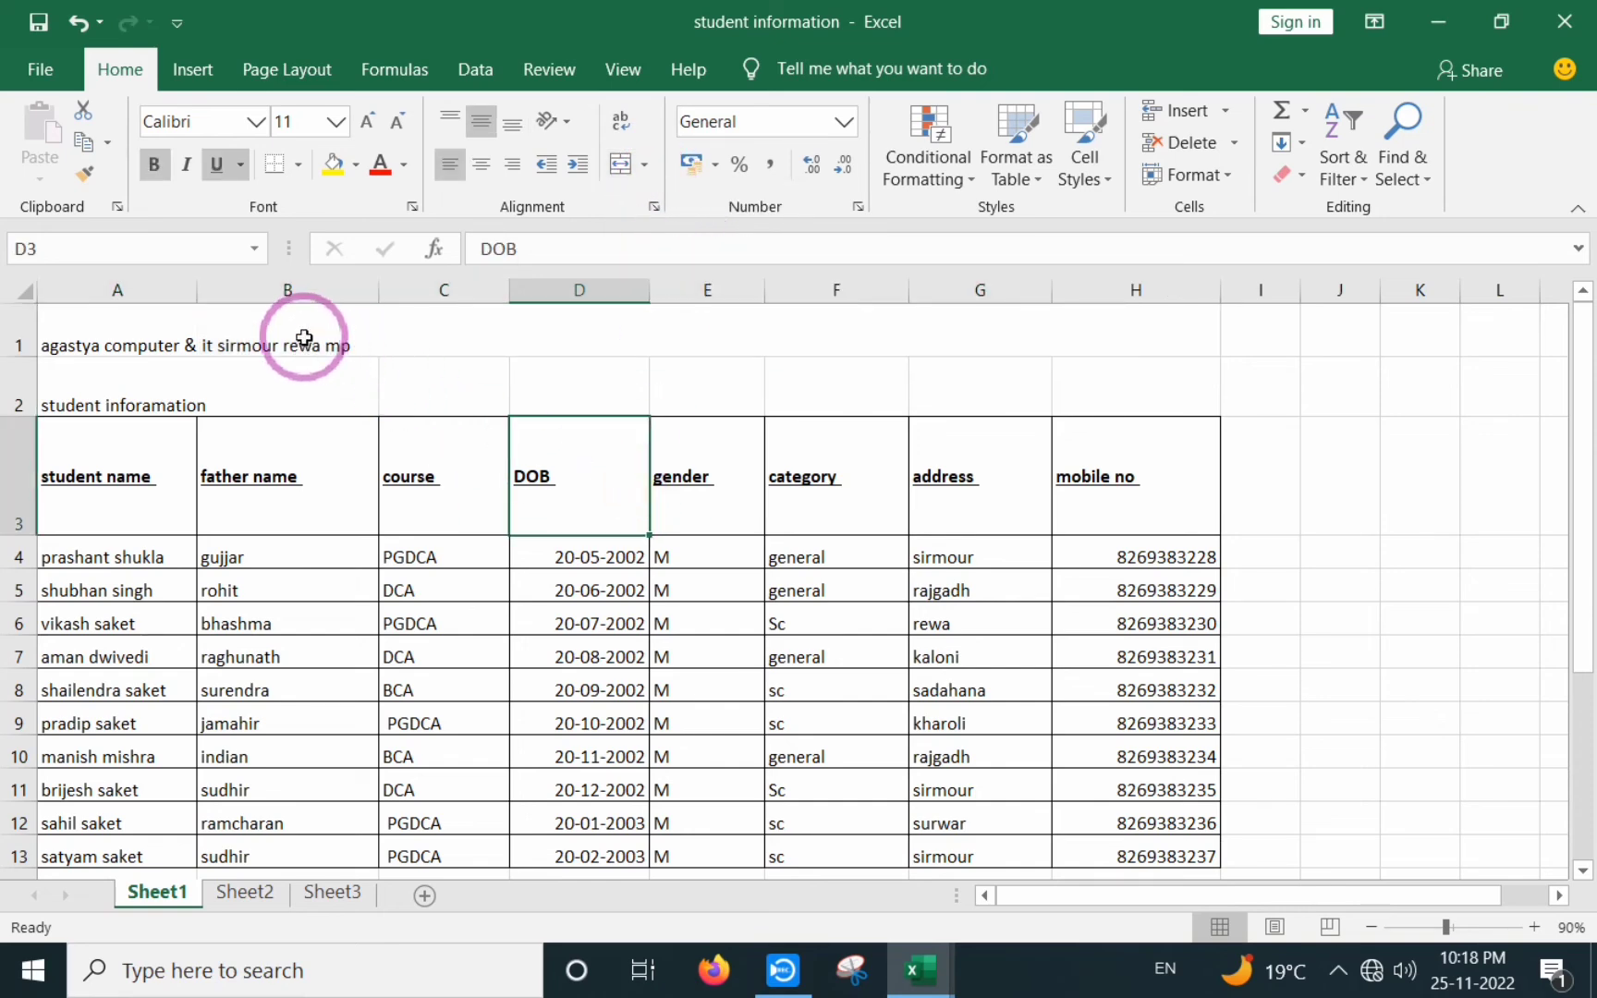
pyautogui.click(268, 328)
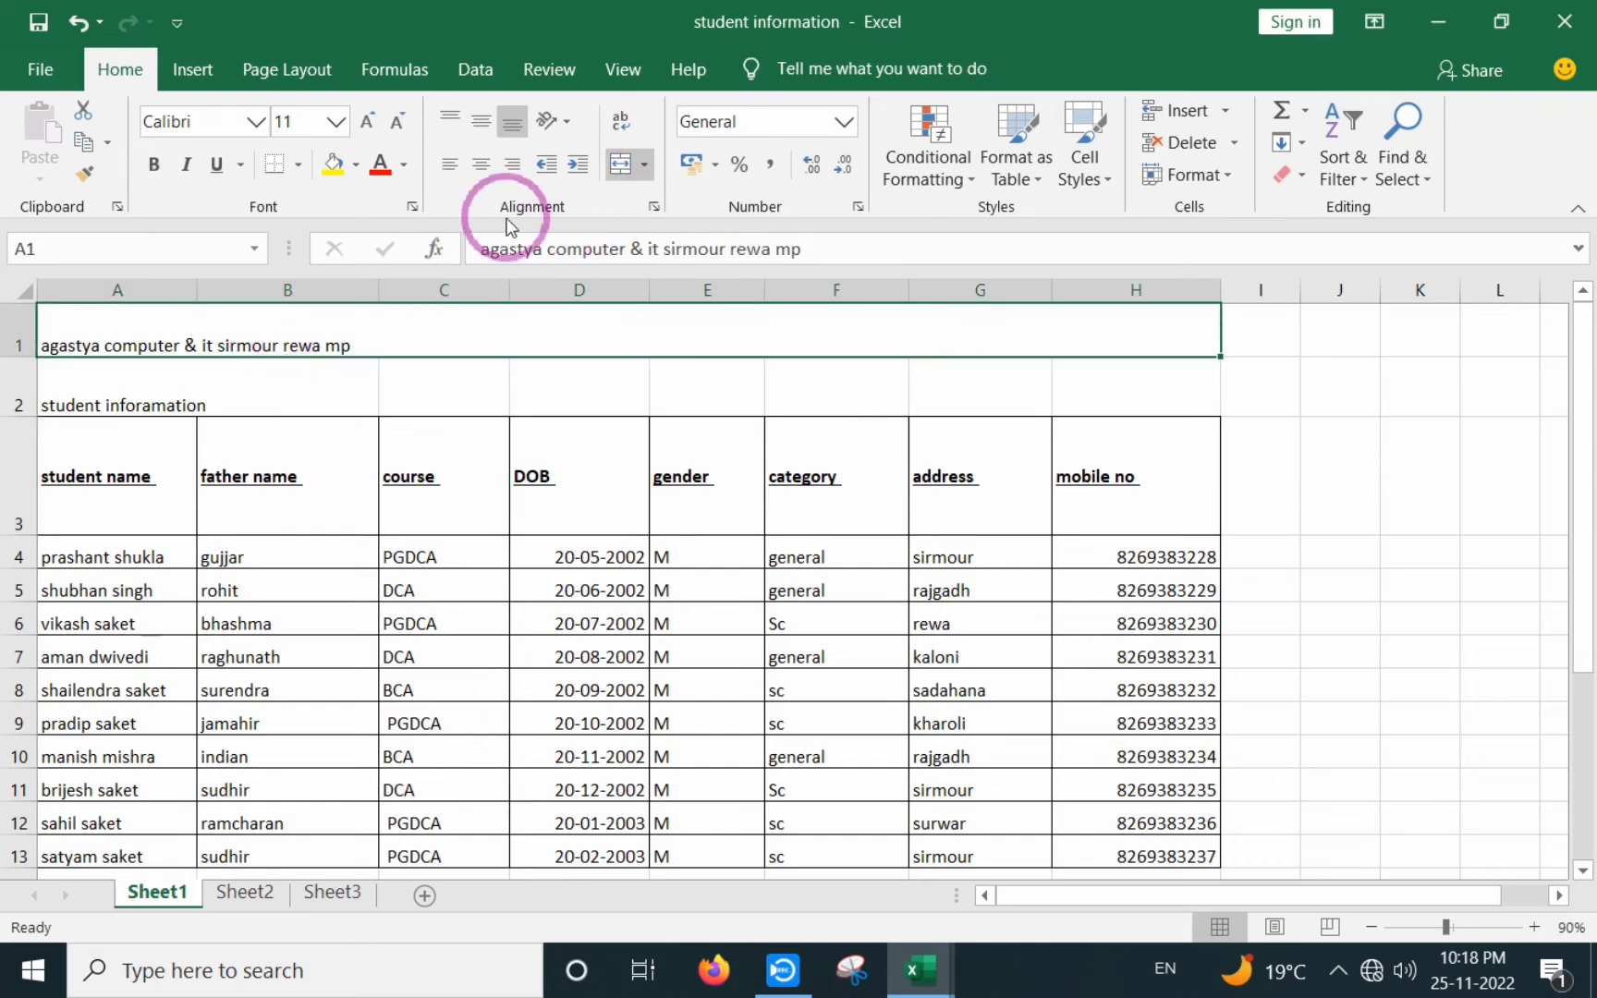
pyautogui.click(644, 164)
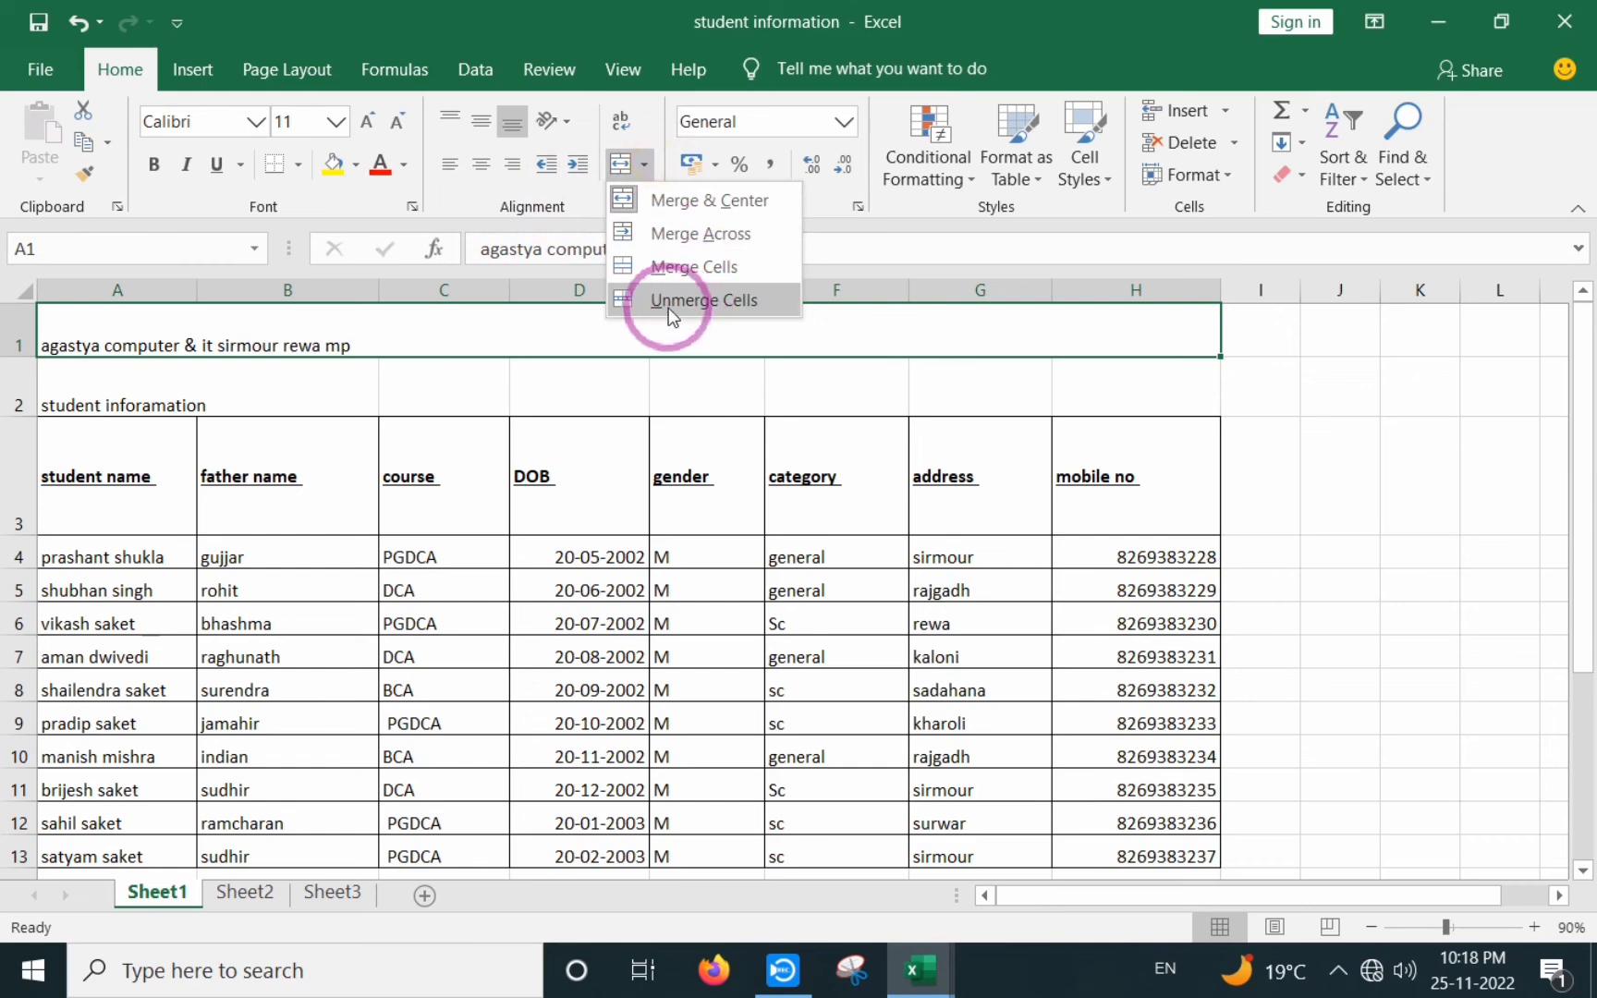
pyautogui.click(618, 494)
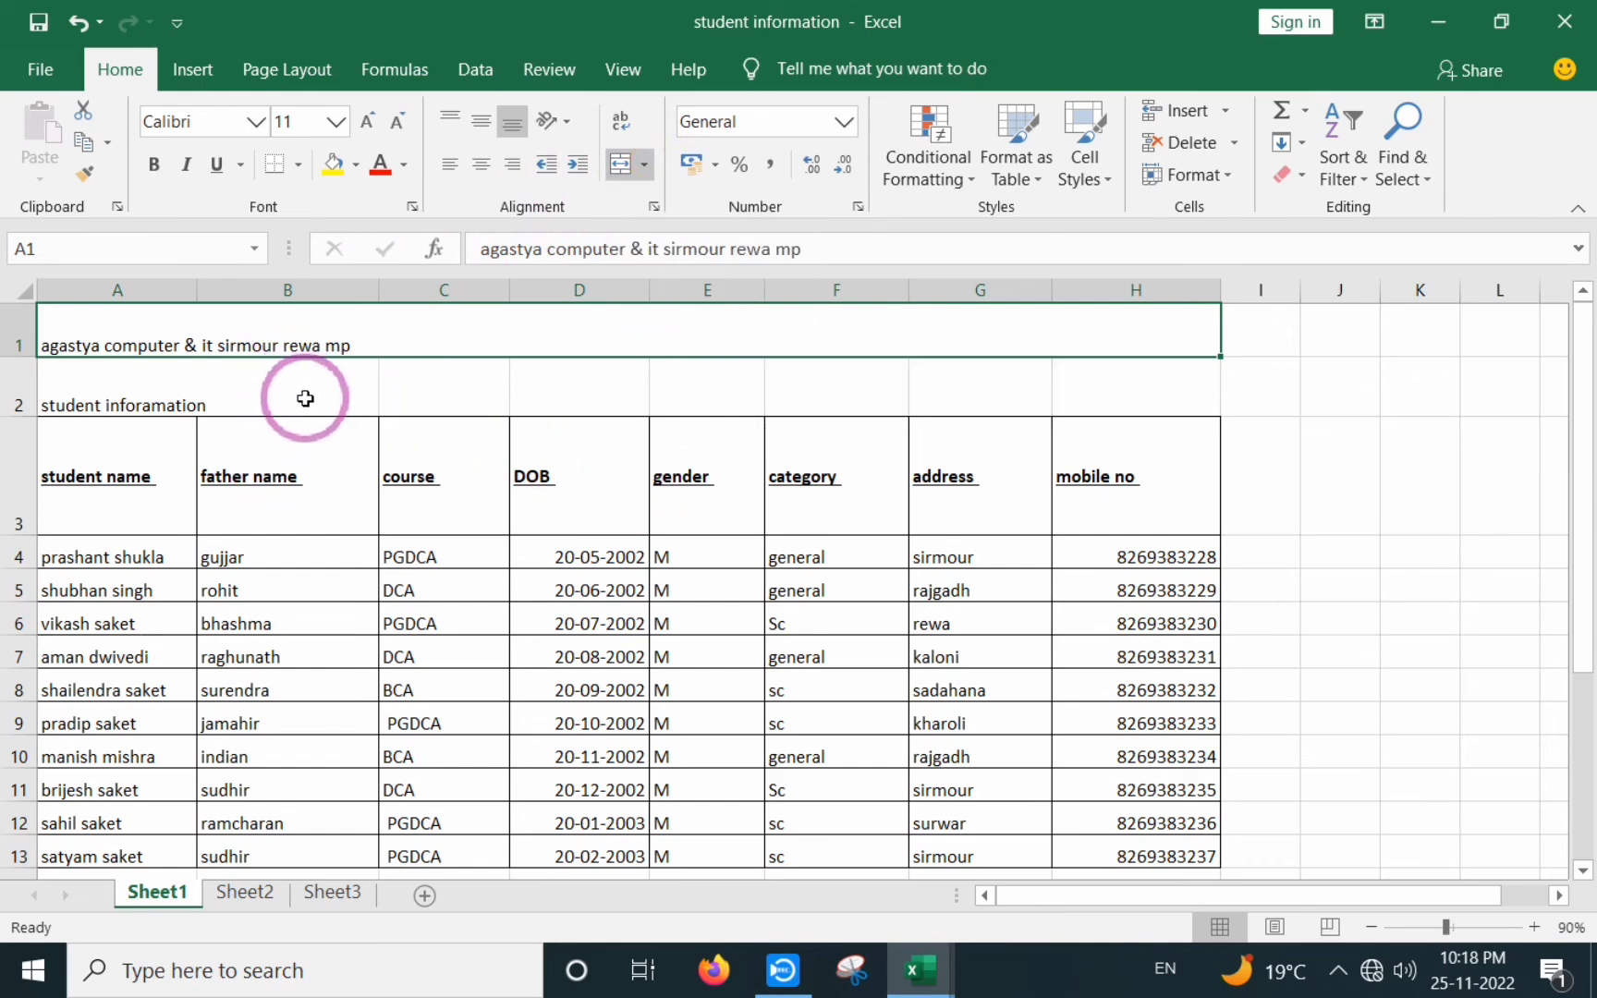
pyautogui.click(303, 508)
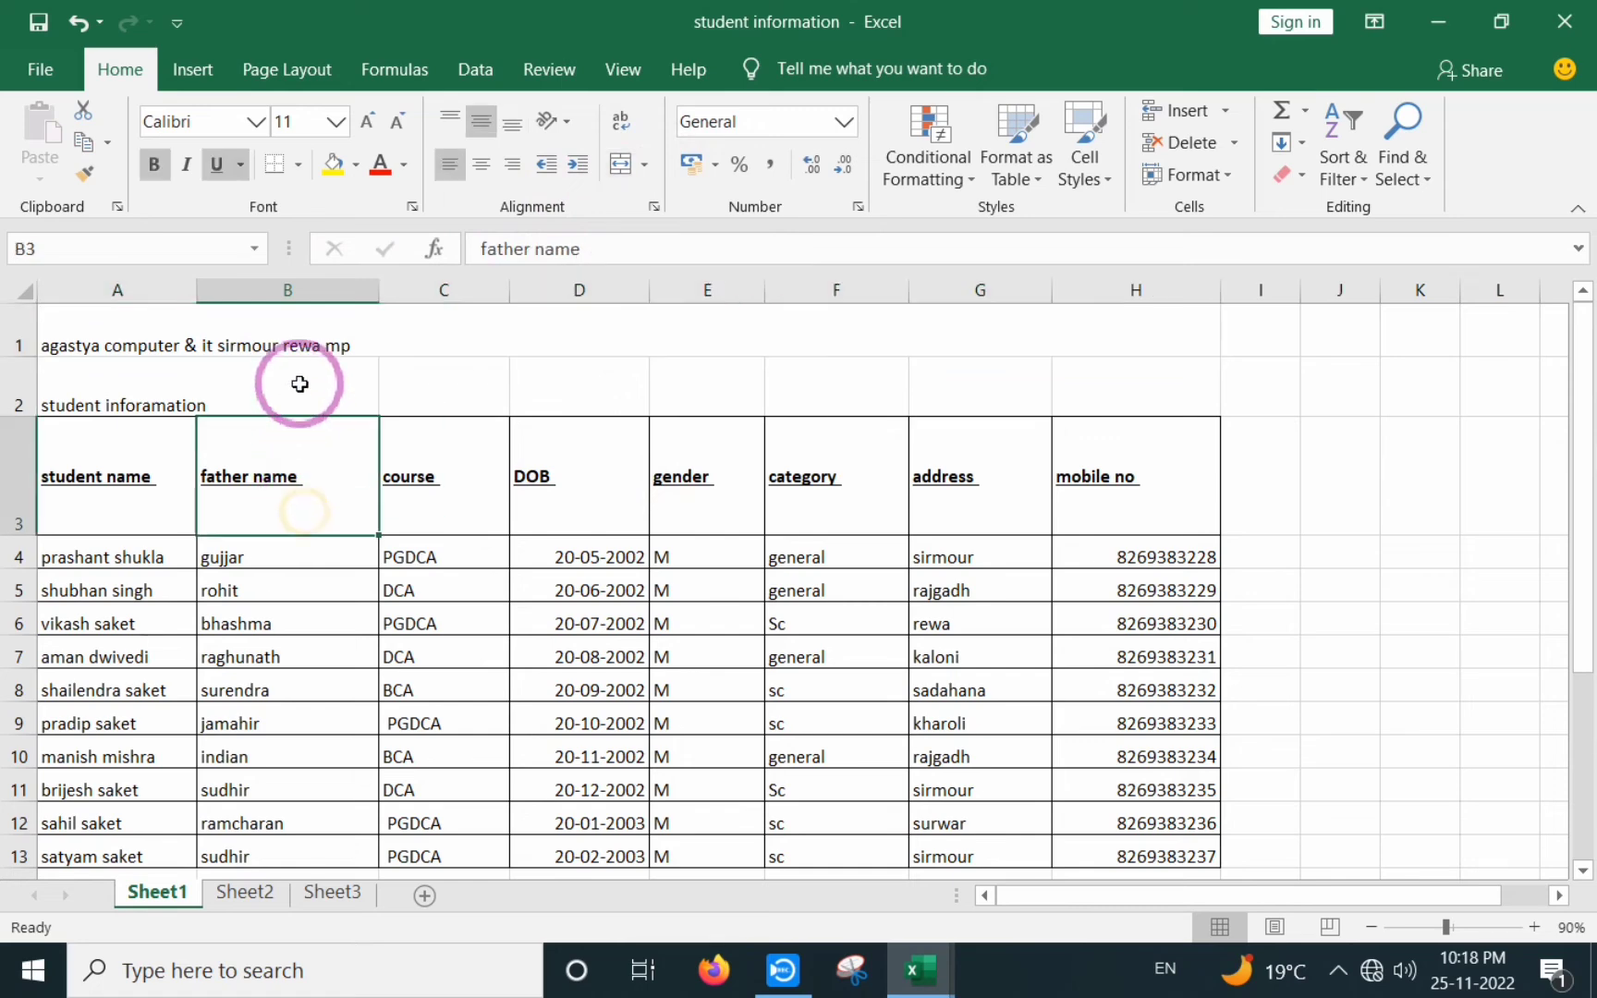
# - Unmerge the title cell A1:H1 back into separate cells
pyautogui.click(314, 334)
pyautogui.click(644, 166)
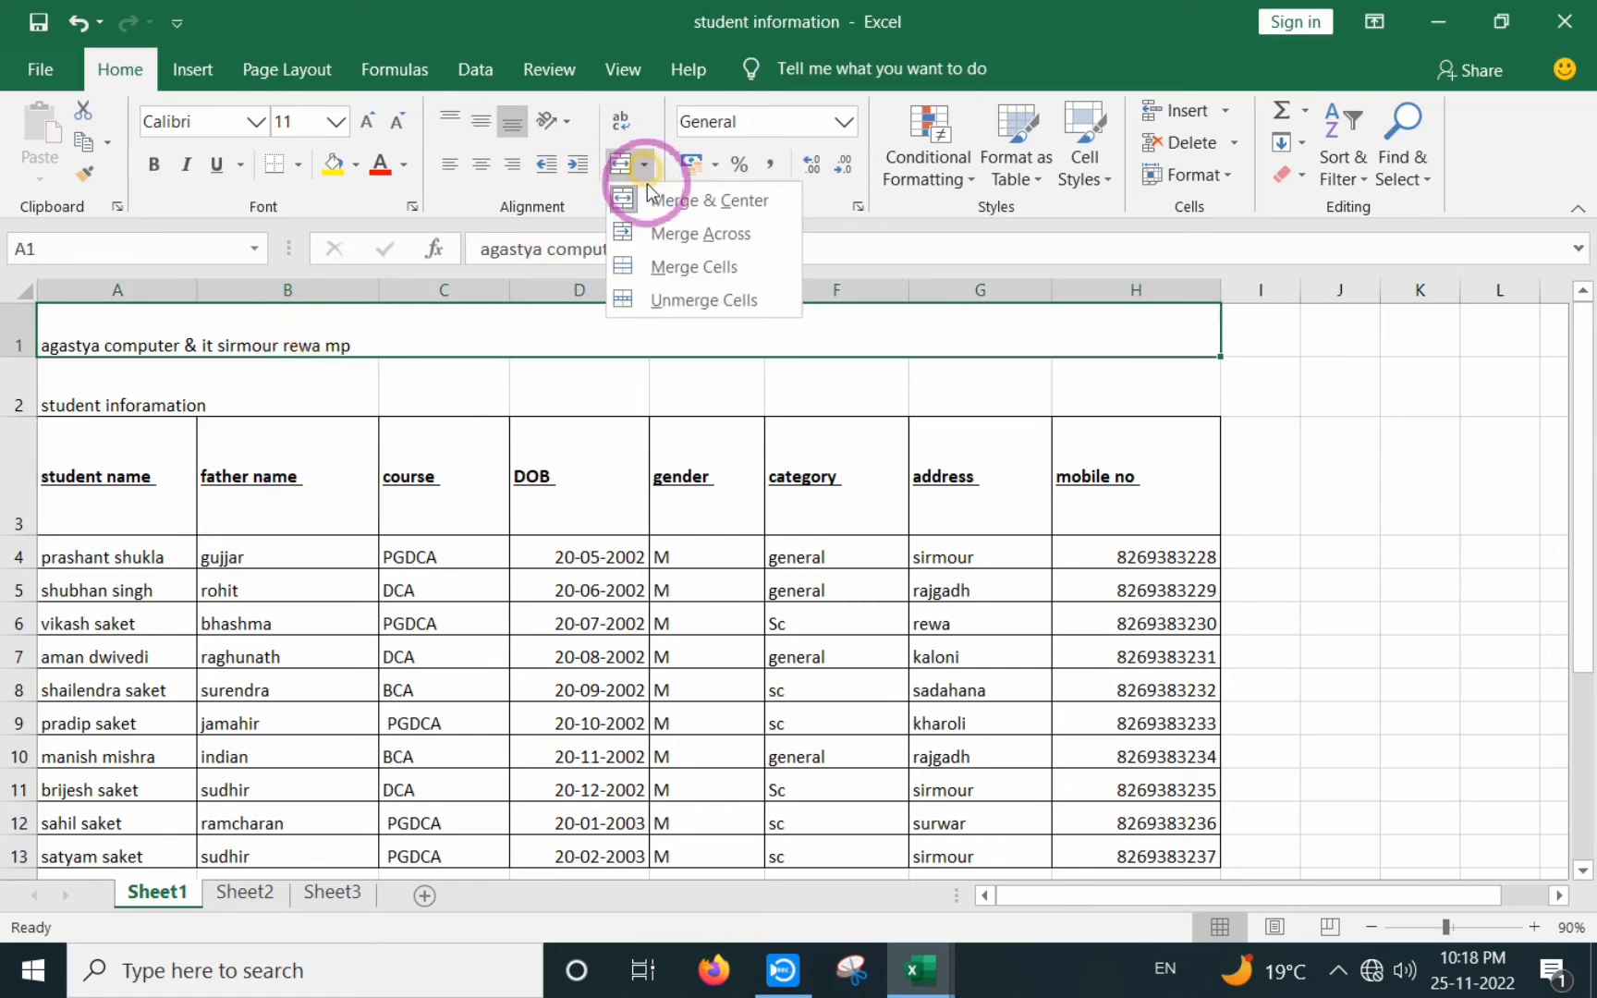
pyautogui.click(681, 299)
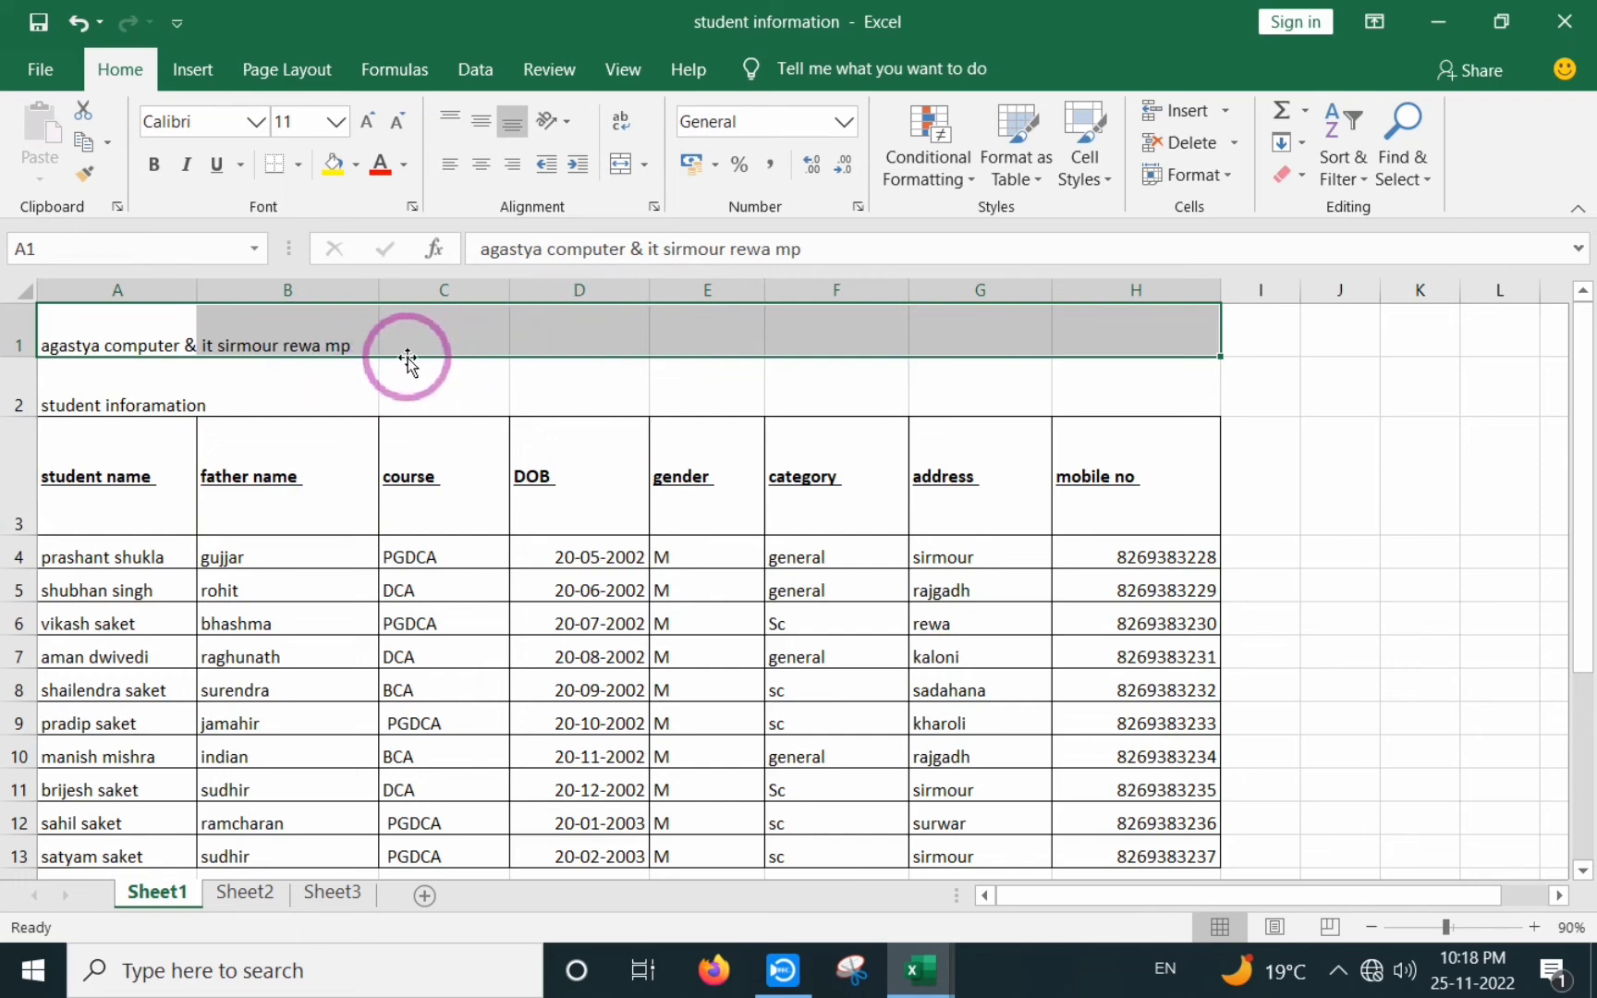
pyautogui.click(645, 167)
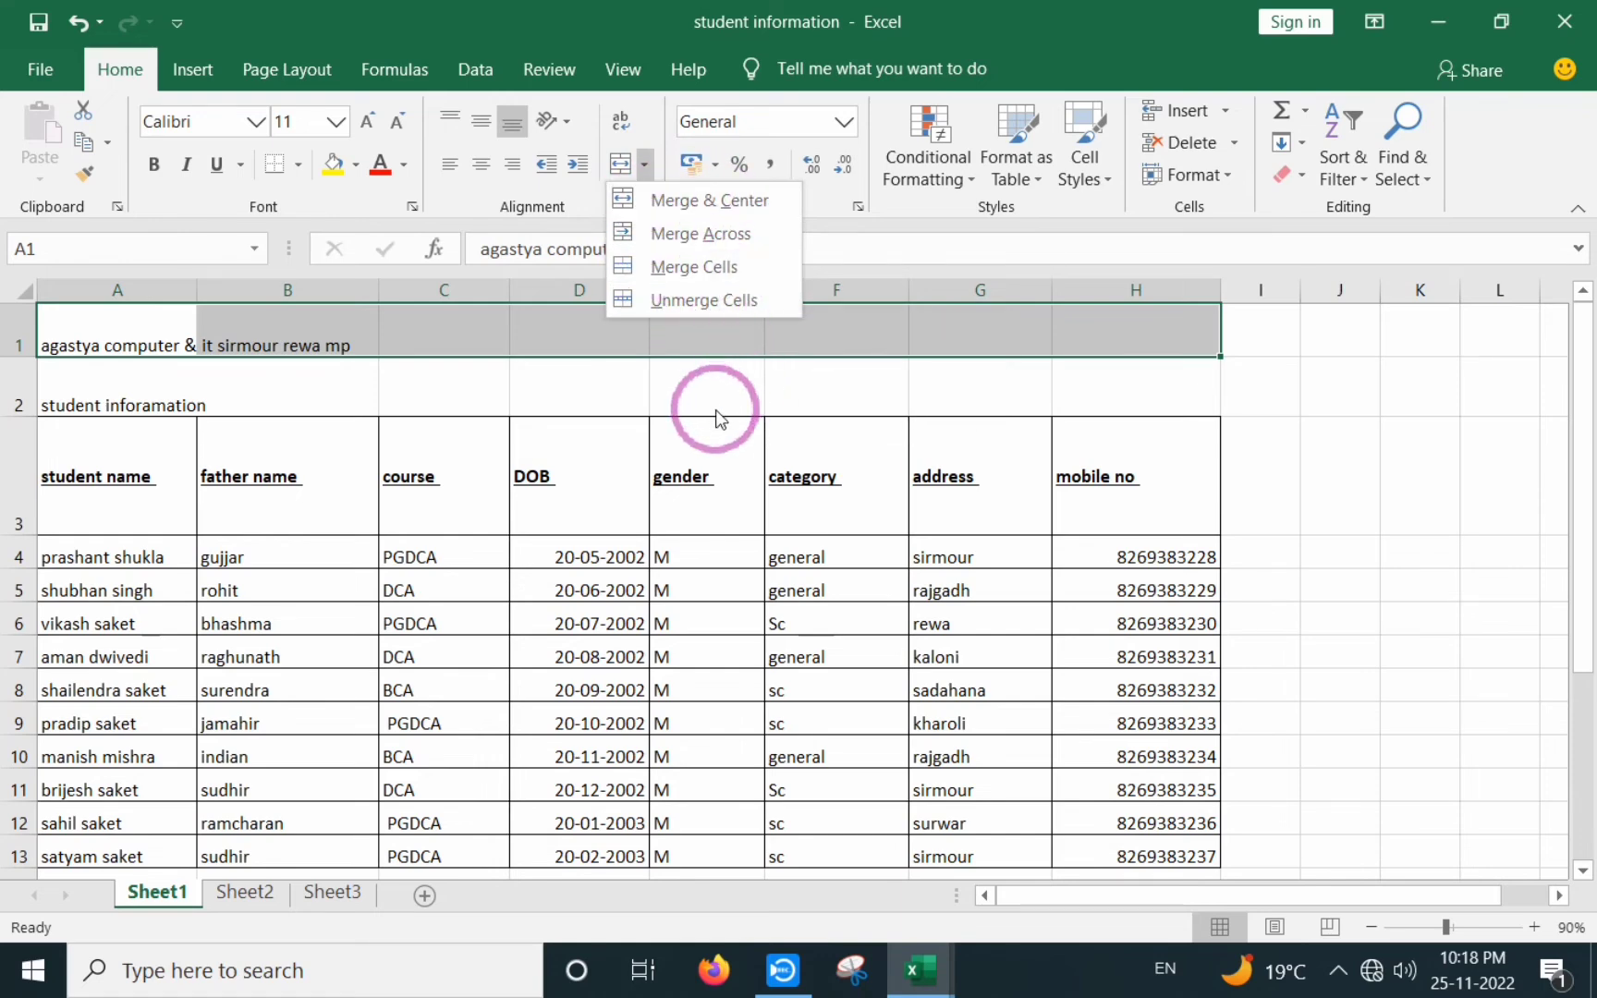
pyautogui.click(675, 426)
pyautogui.click(280, 383)
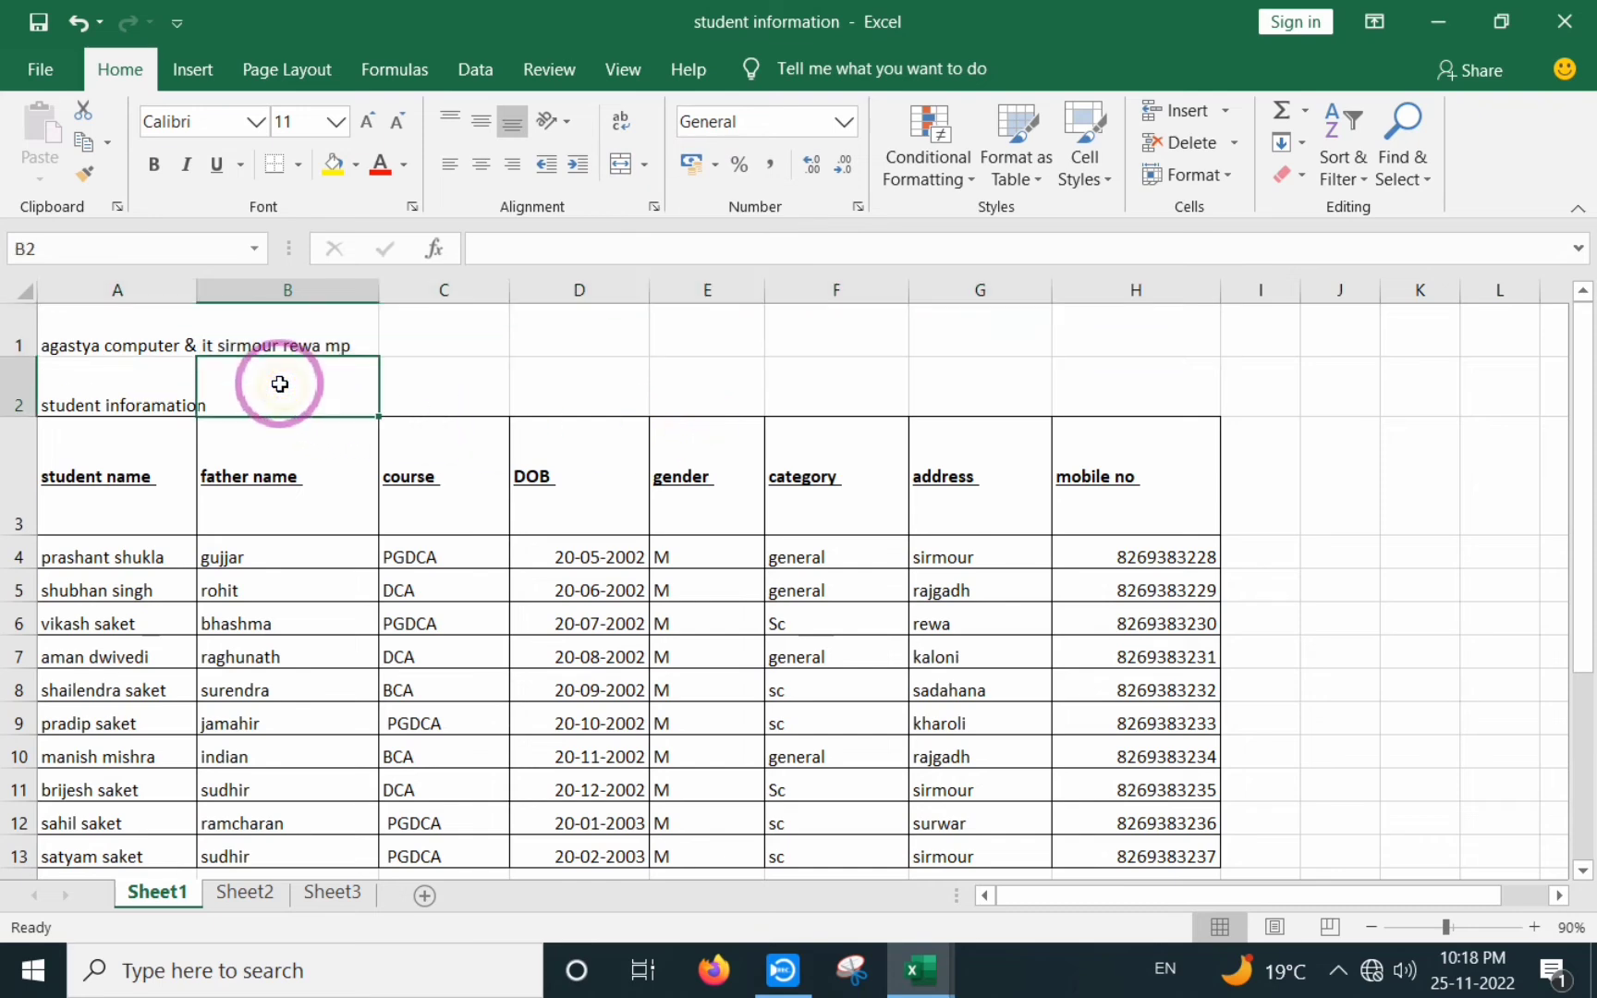
# - Apply Merge Across to A1:H2 so each title row spans A–H, and centre it
pyautogui.moveTo(128, 319); pyautogui.dragTo(1099, 389)
pyautogui.click(640, 167)
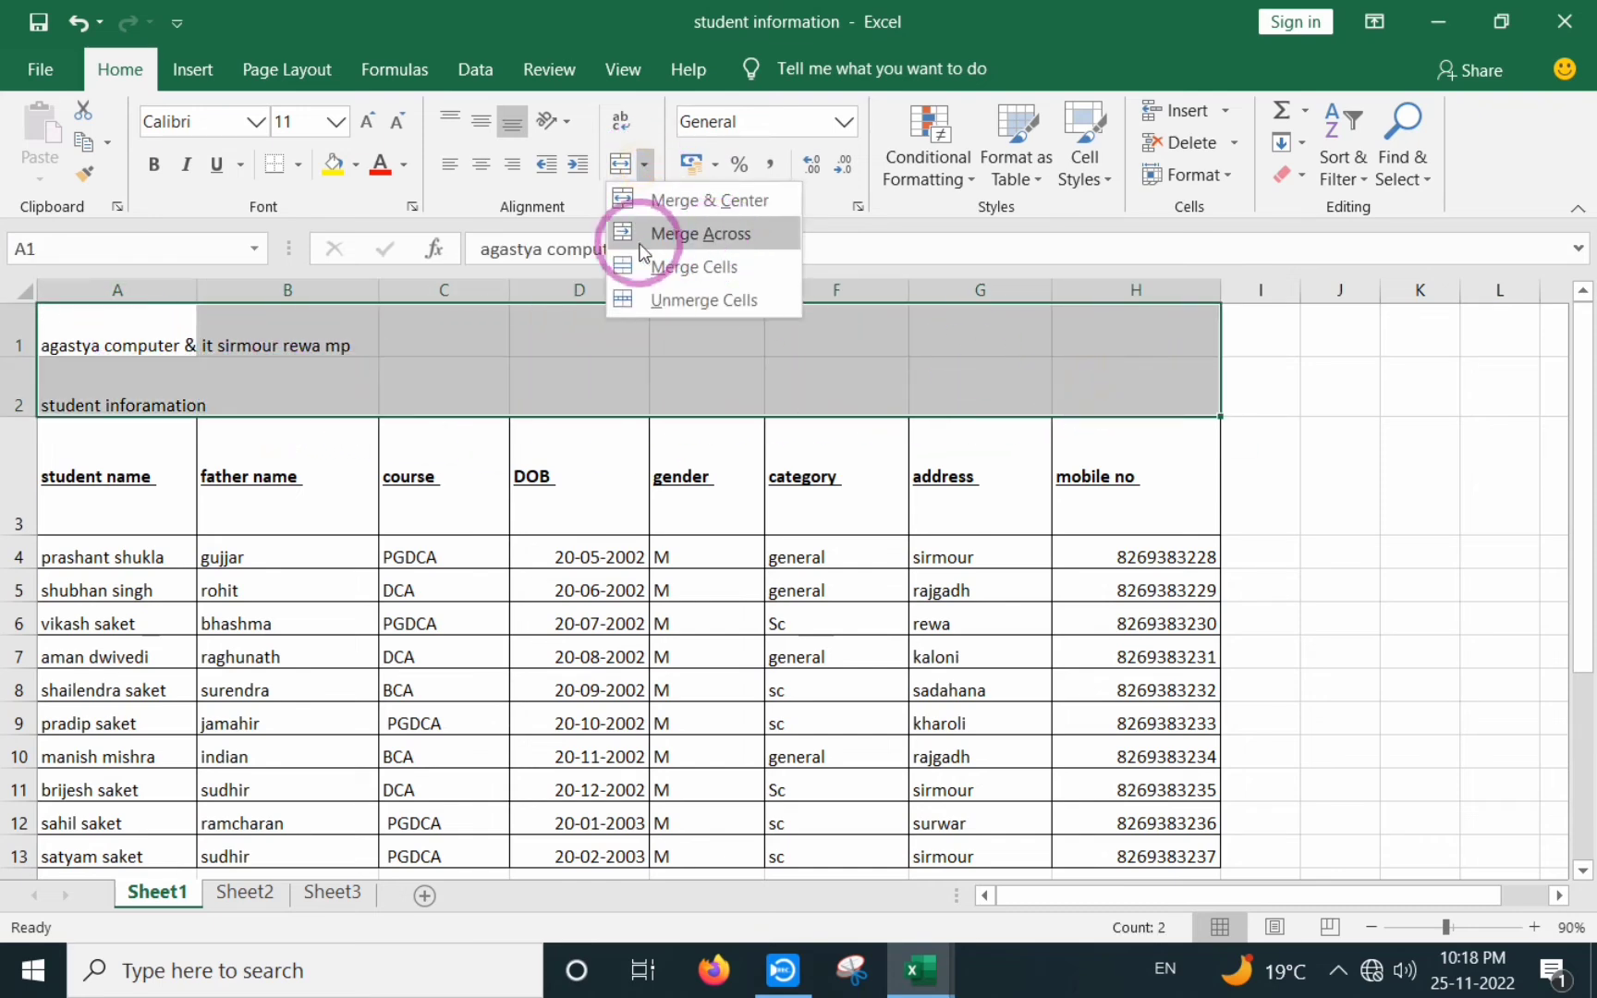
pyautogui.click(721, 231)
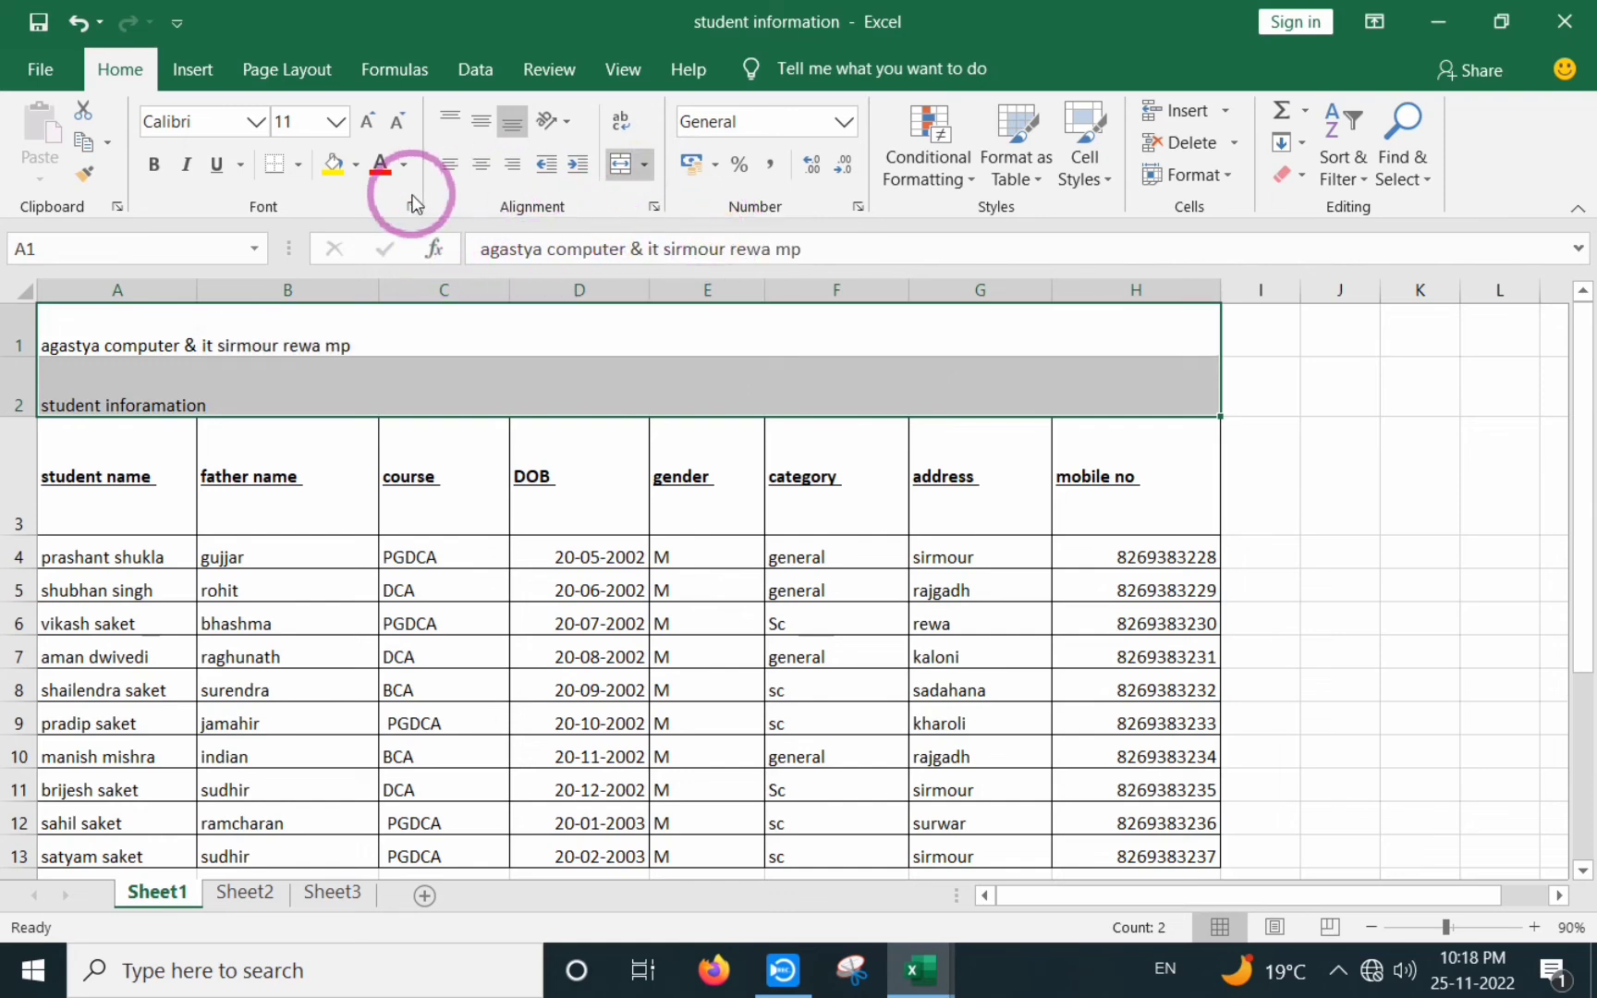
pyautogui.click(482, 167)
# - Increase the font size of both merged title lines twice so they stand out
pyautogui.click(369, 122)
pyautogui.click(369, 122)
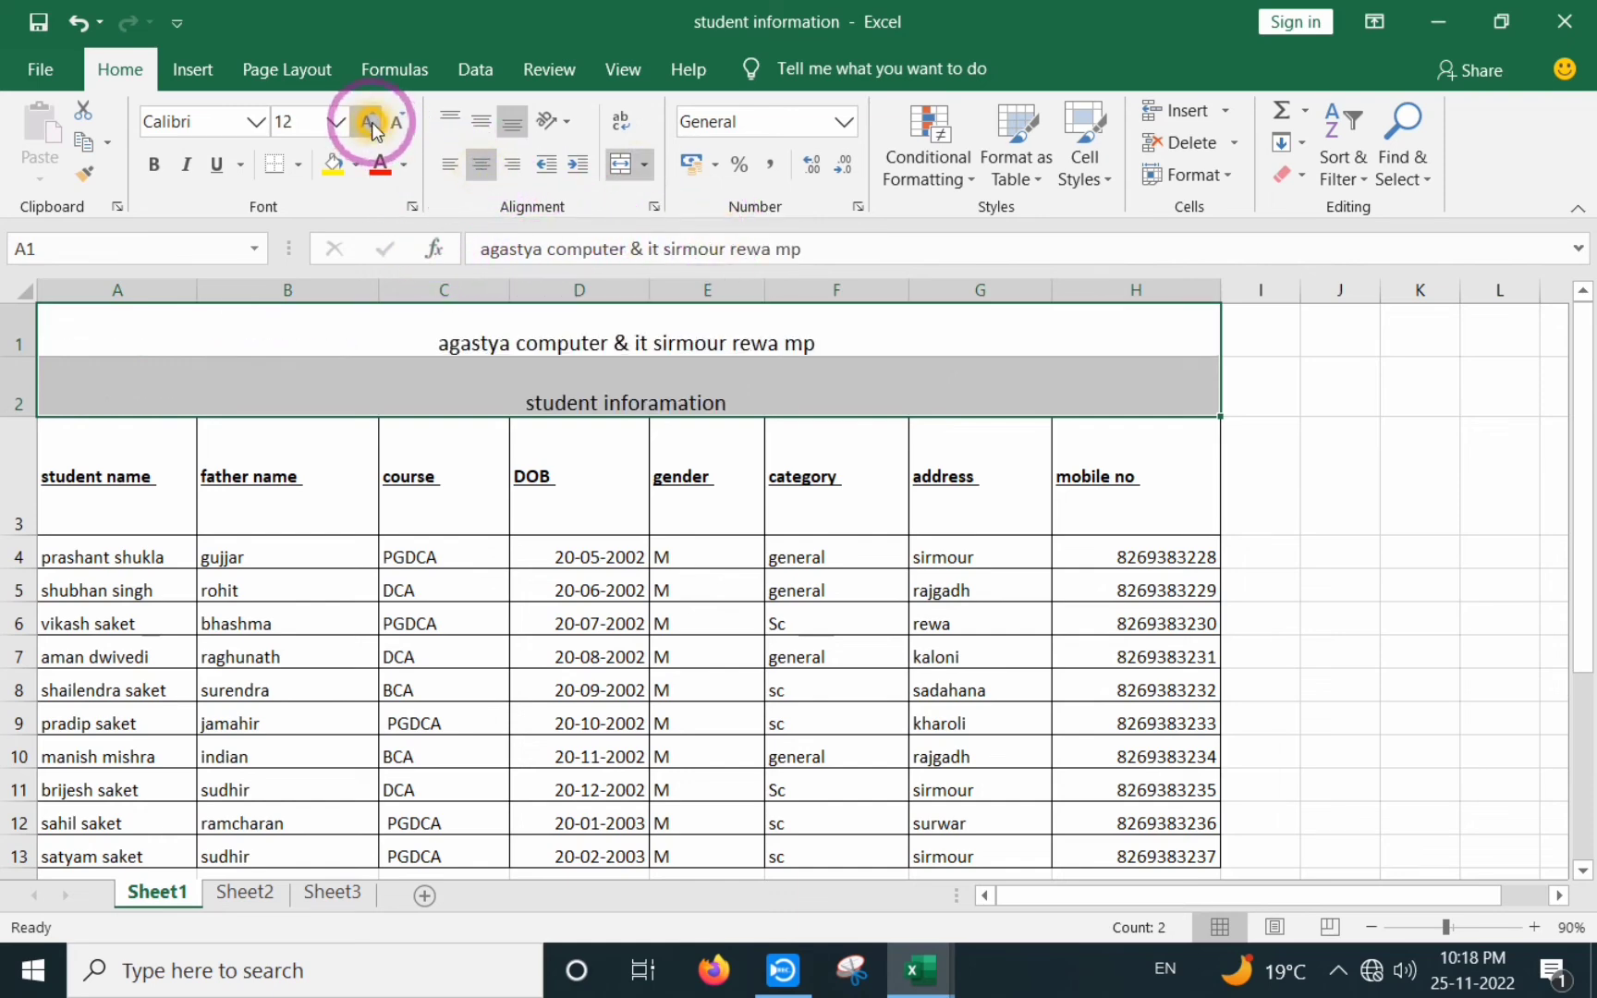
pyautogui.click(368, 122)
pyautogui.click(369, 122)
pyautogui.click(369, 122)
pyautogui.click(601, 522)
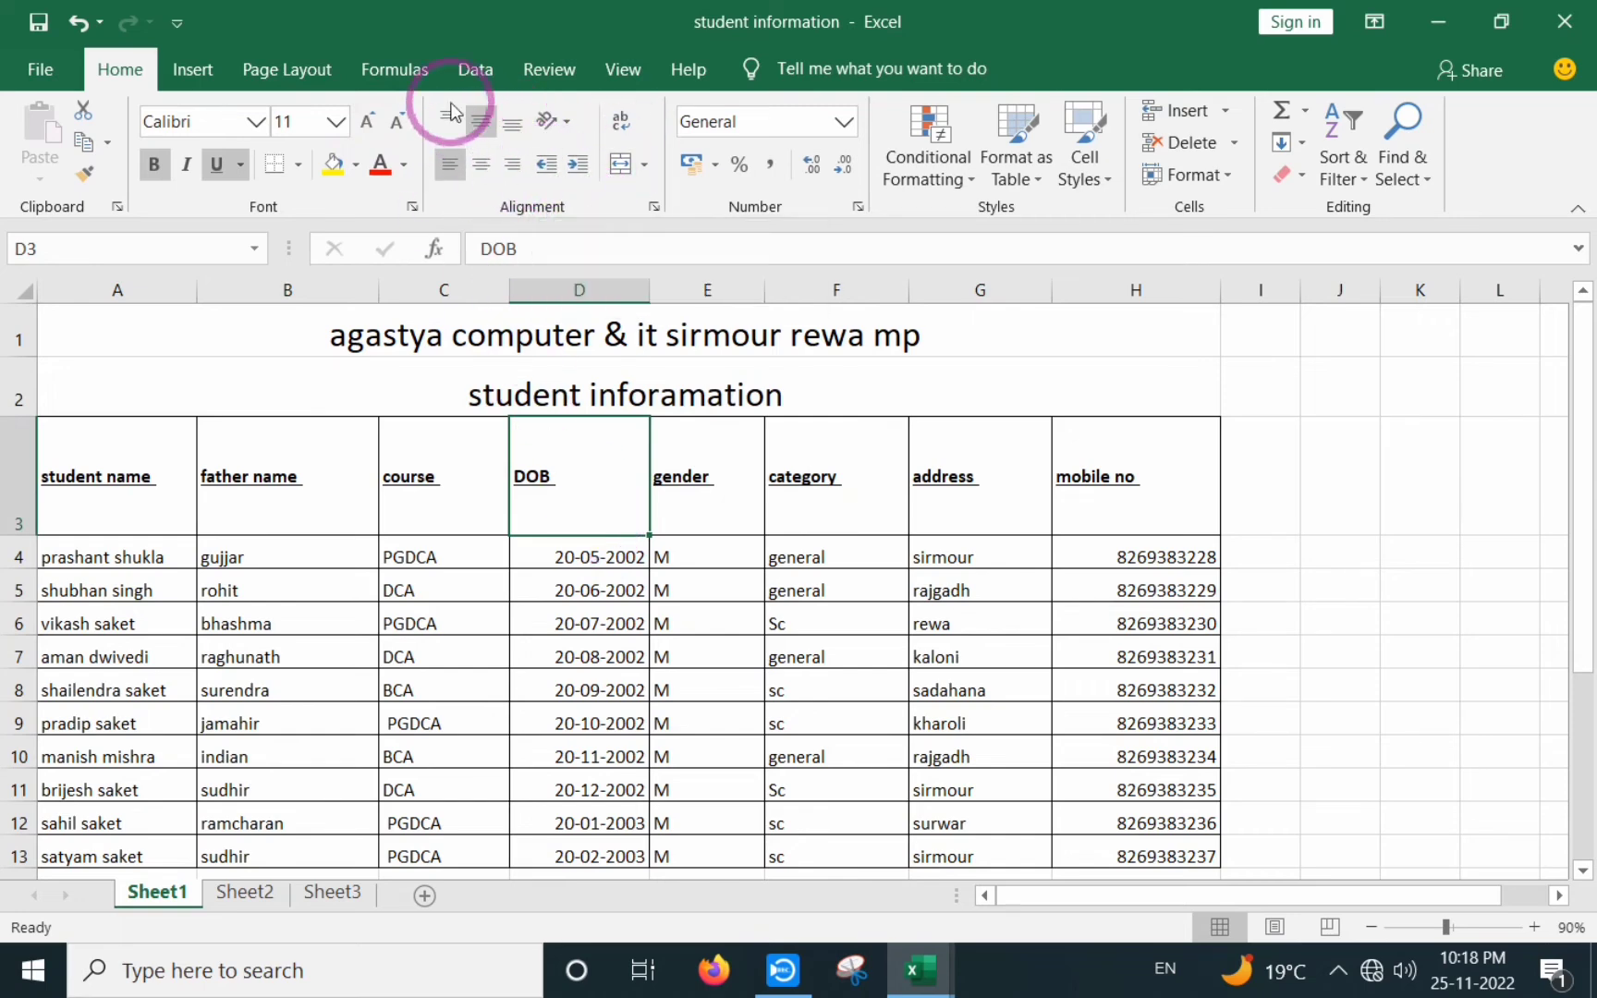
pyautogui.click(449, 164)
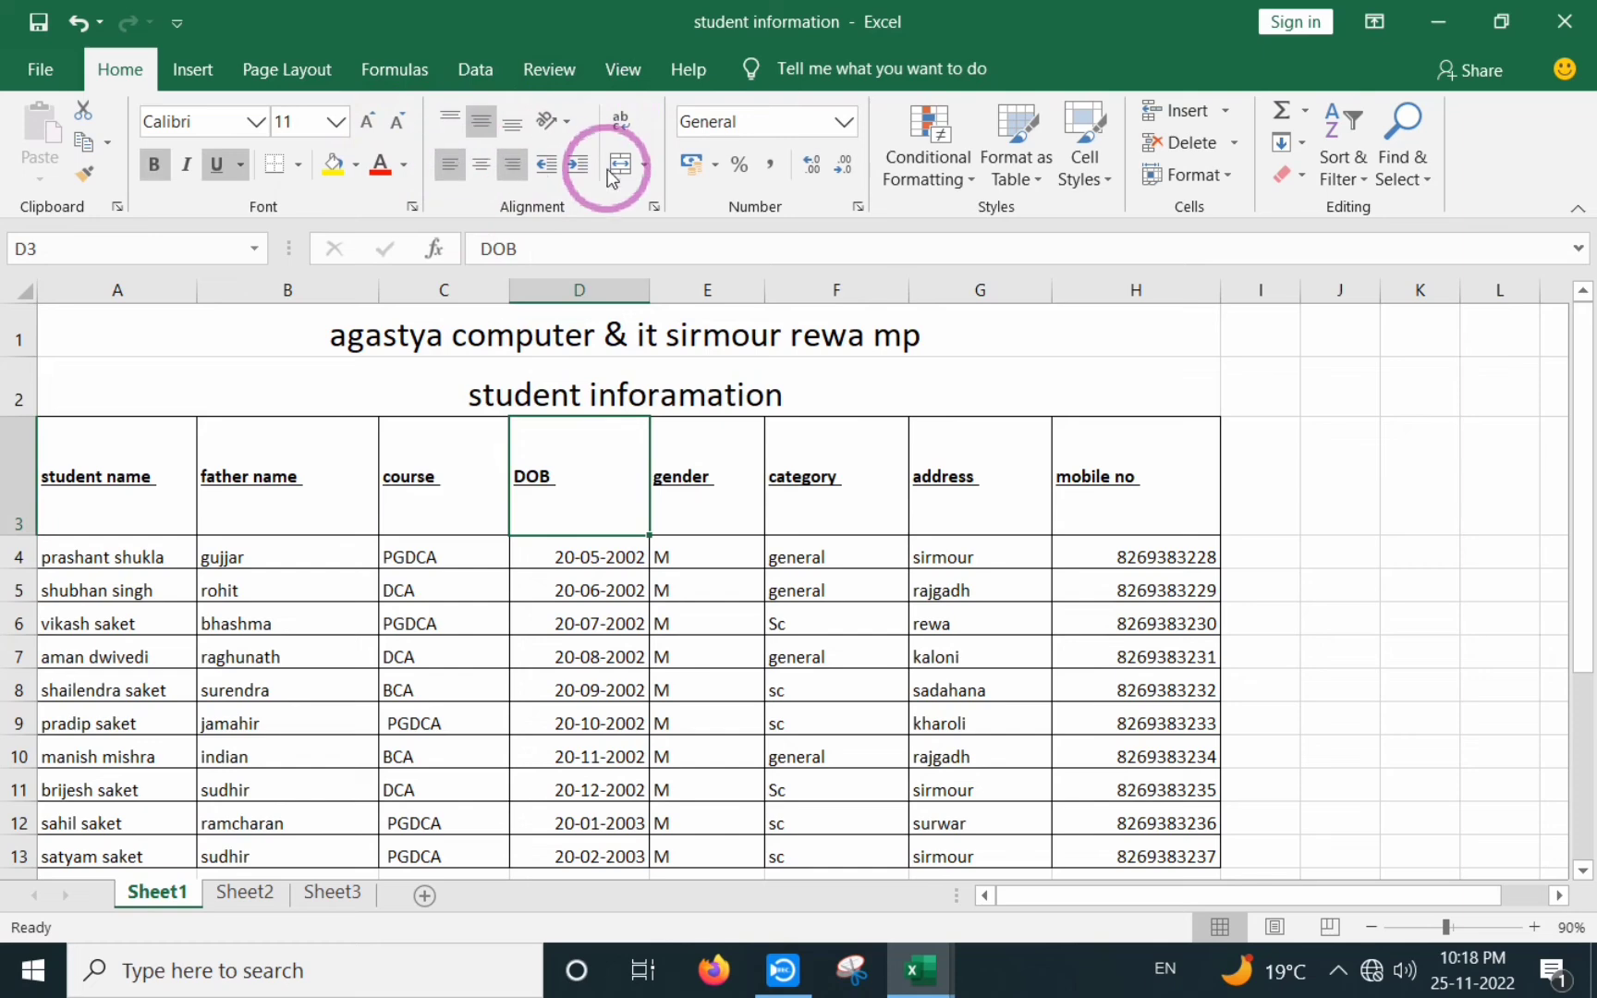
pyautogui.click(654, 211)
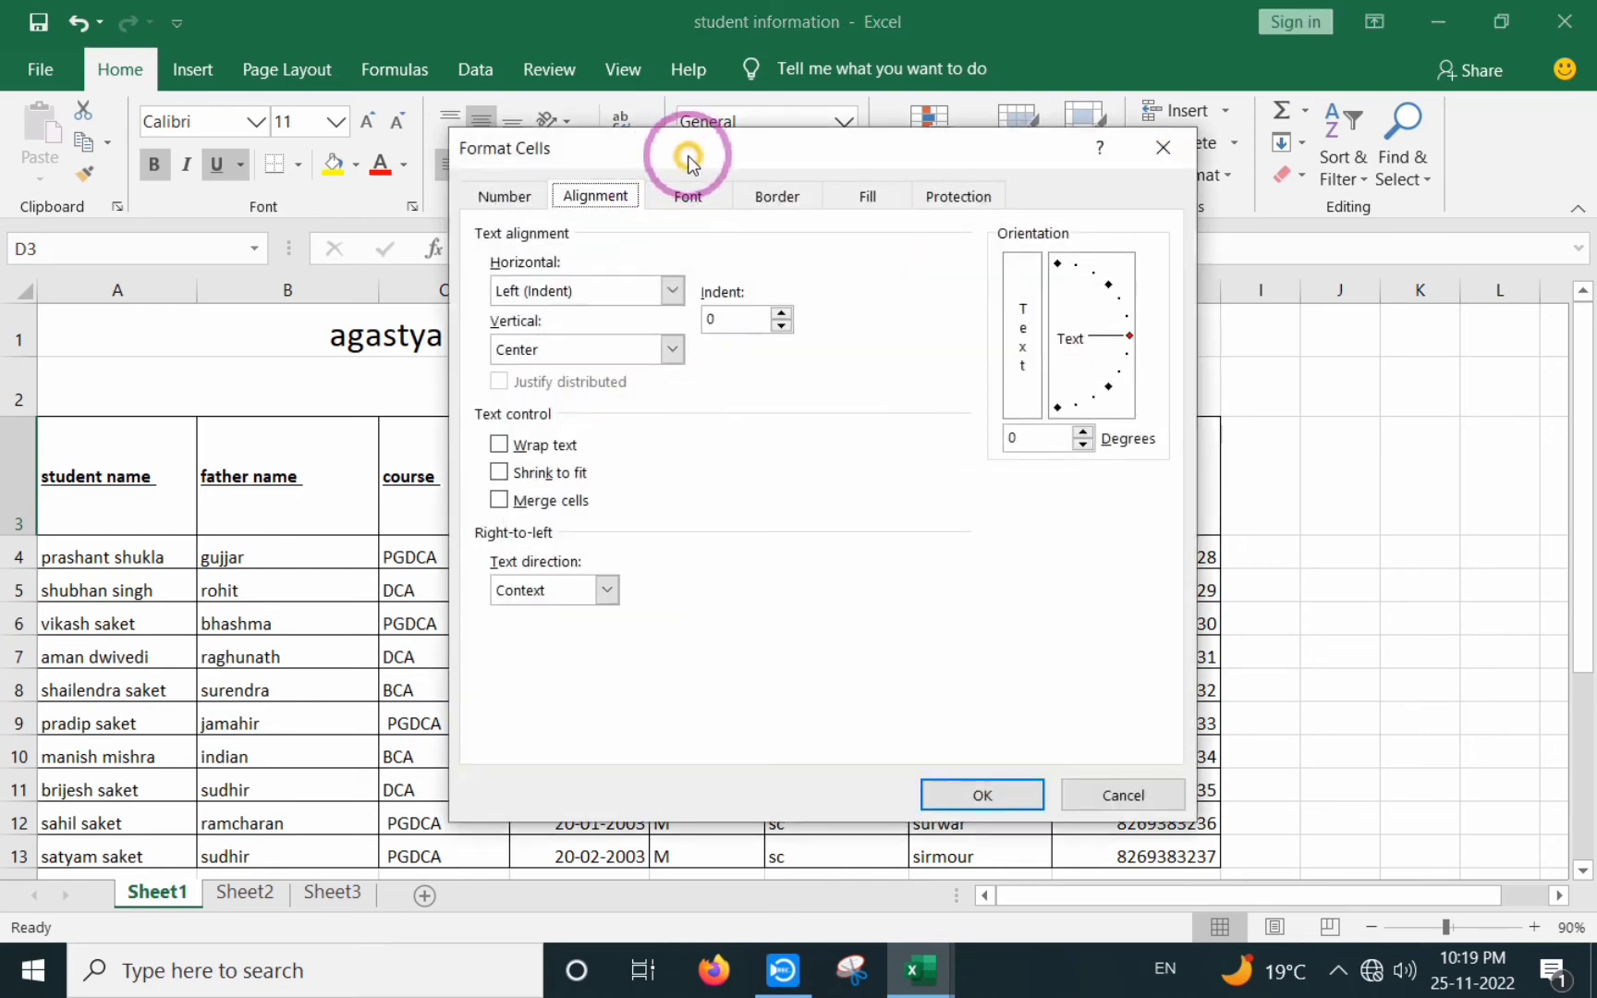
pyautogui.moveTo(687, 155); pyautogui.dragTo(628, 114)
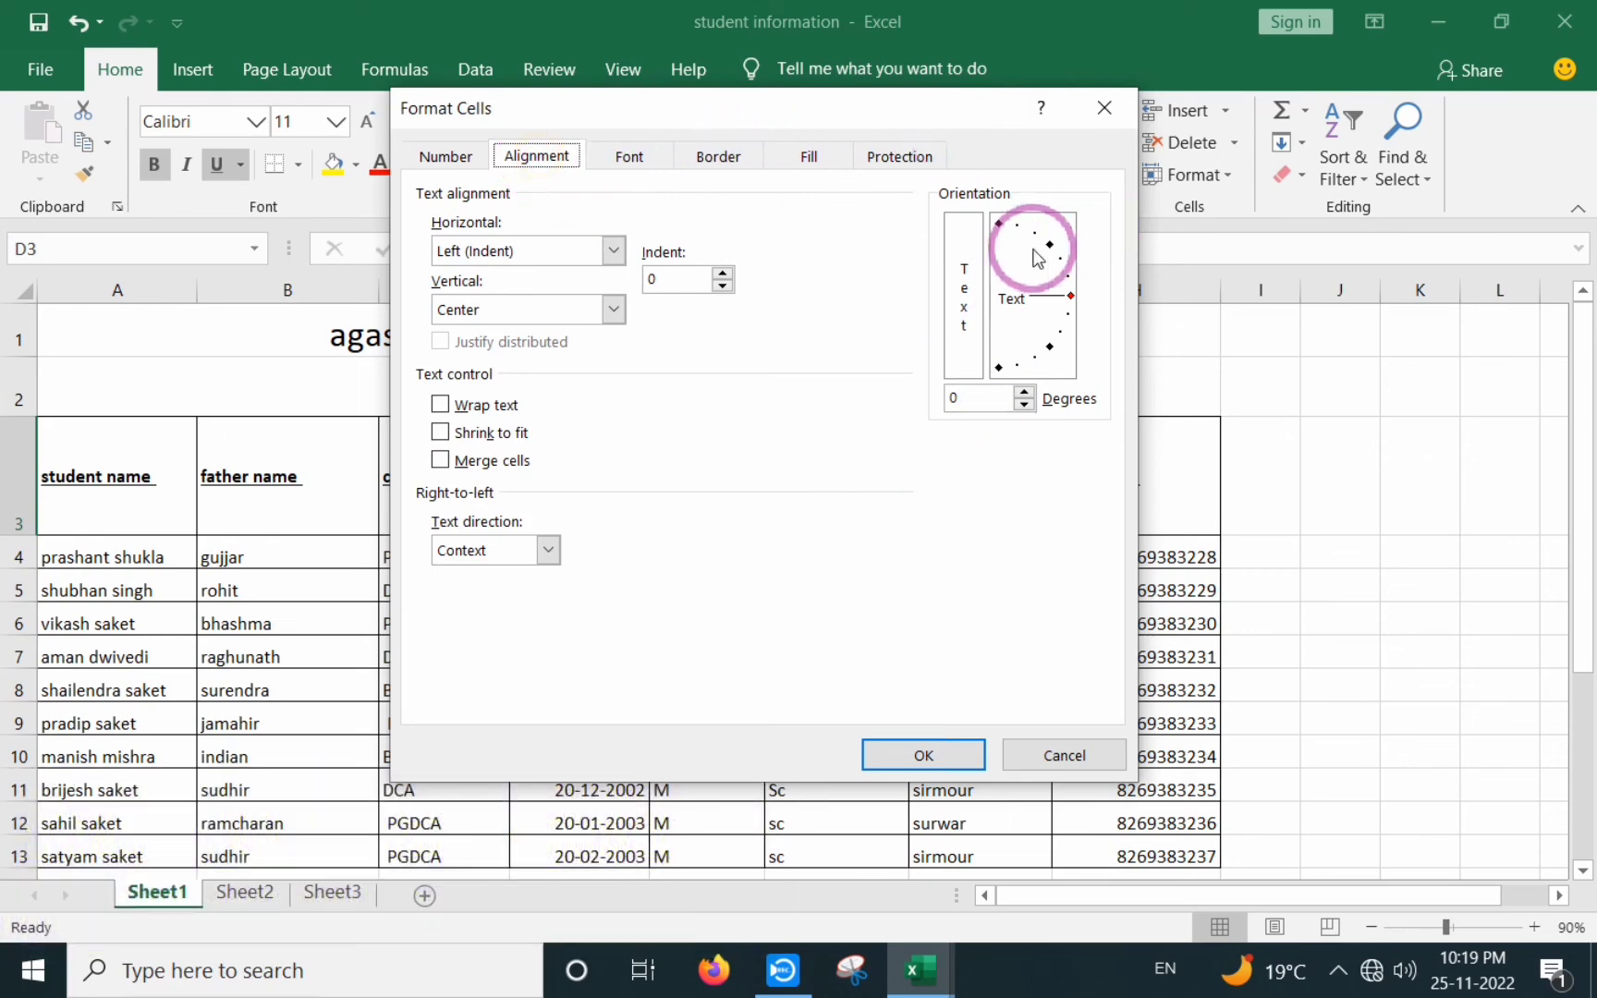
pyautogui.moveTo(582, 130); pyautogui.dragTo(880, 252)
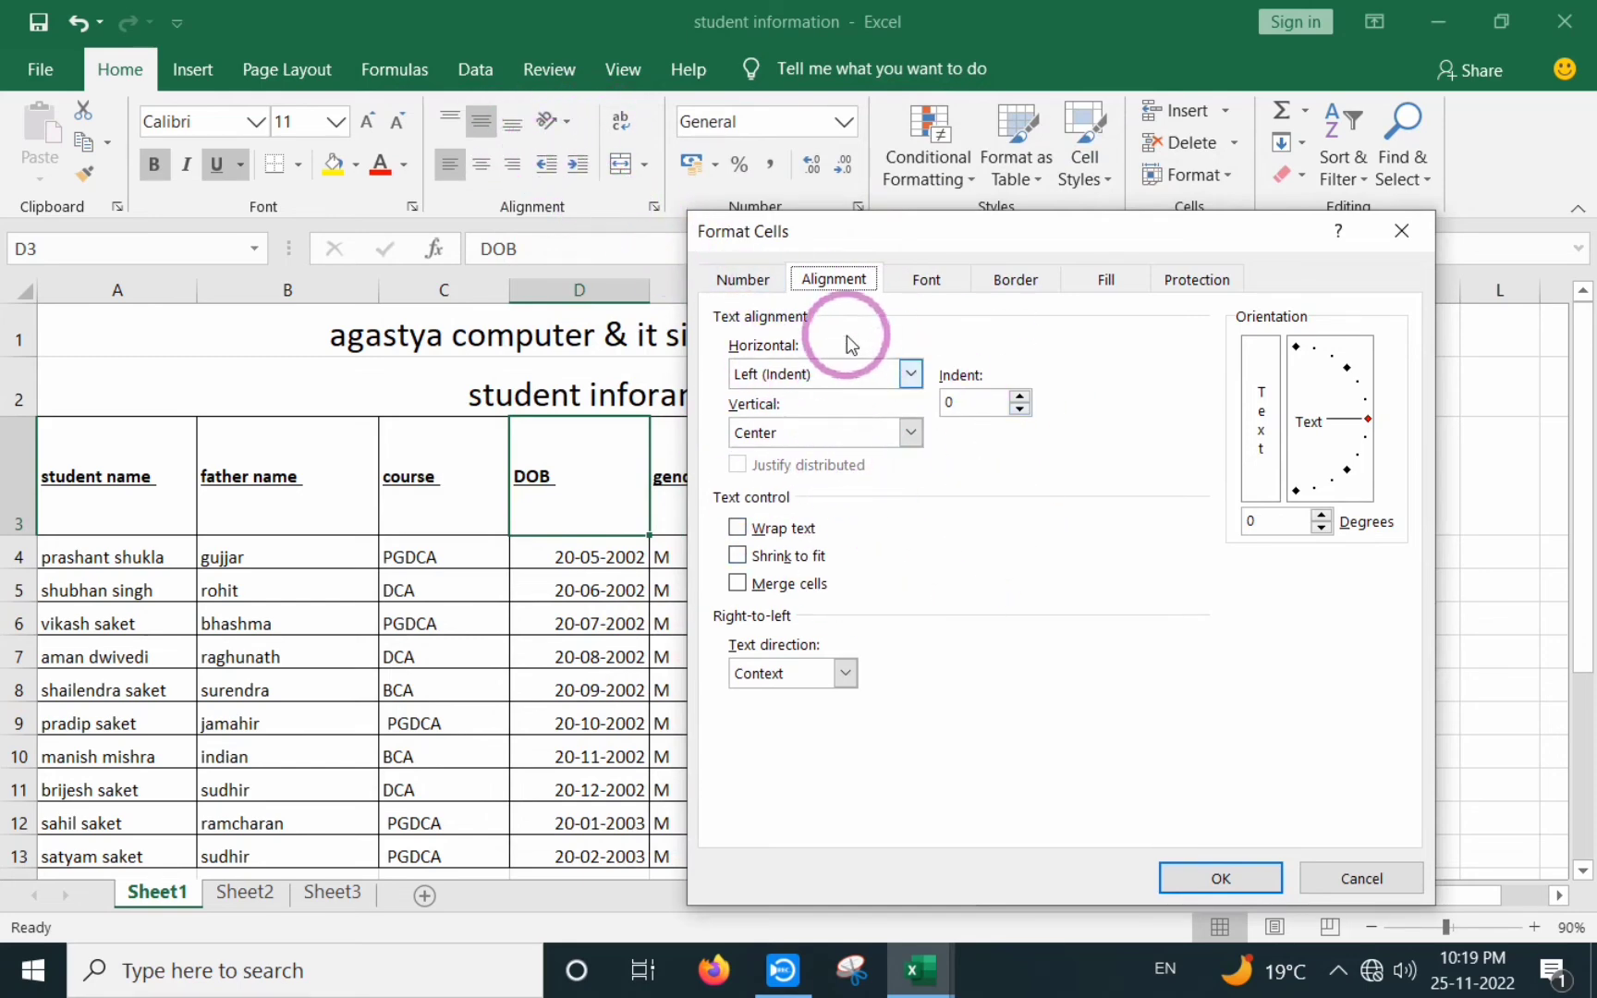
pyautogui.moveTo(881, 225); pyautogui.dragTo(914, 217)
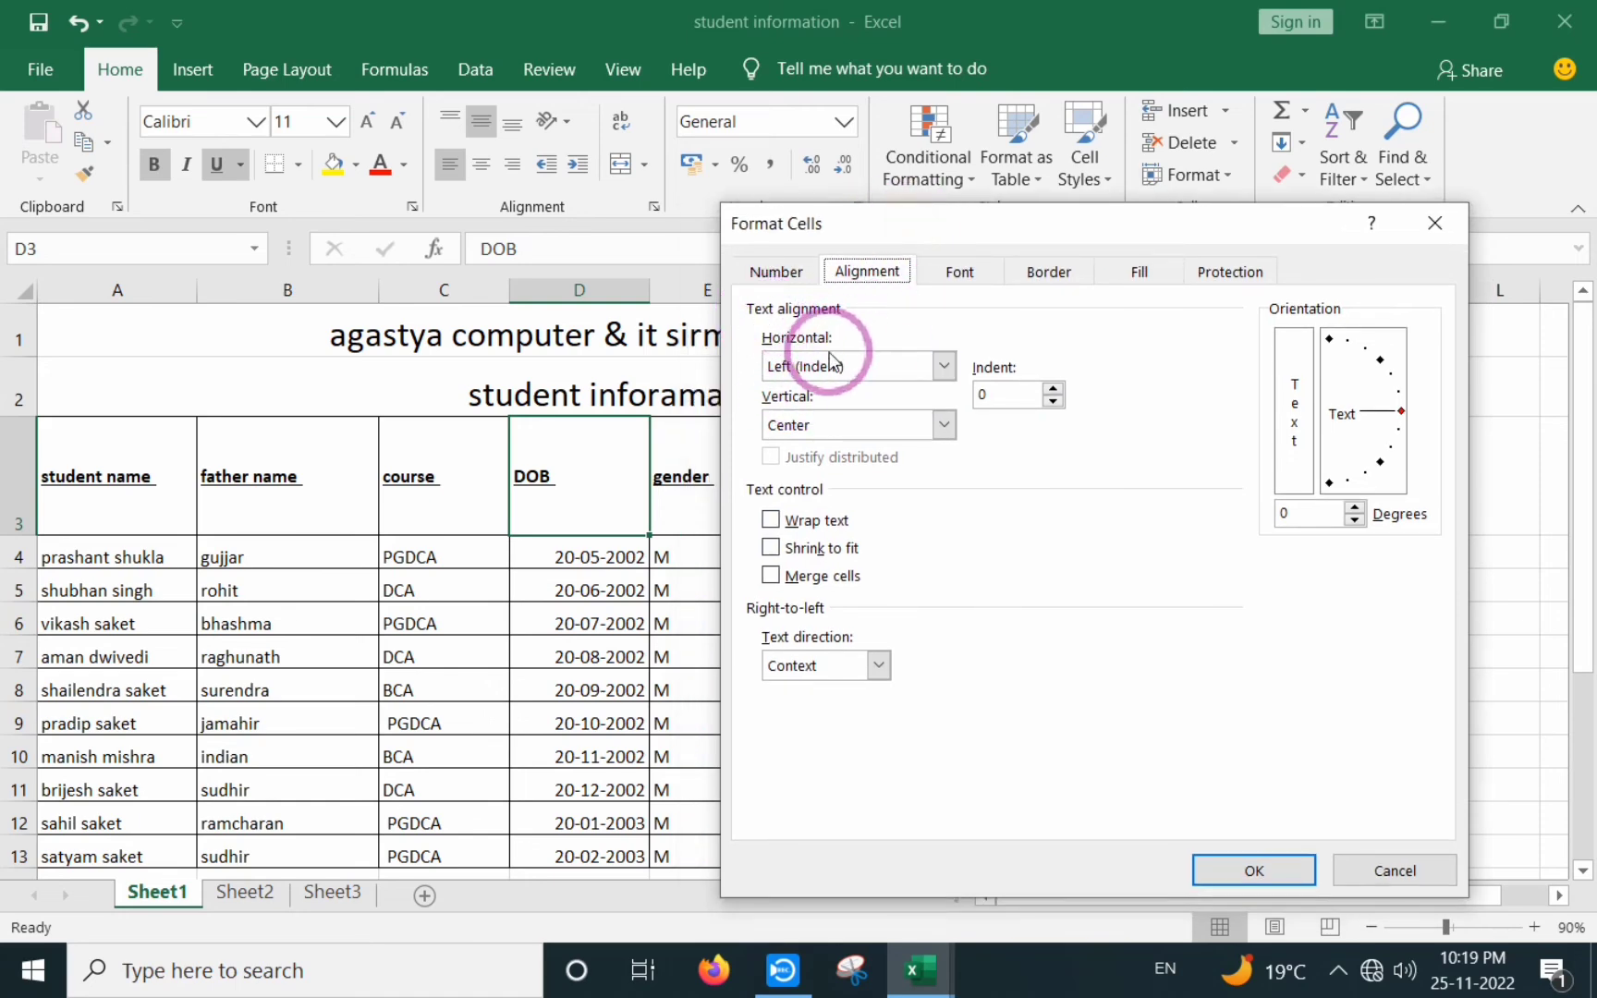
pyautogui.click(945, 368)
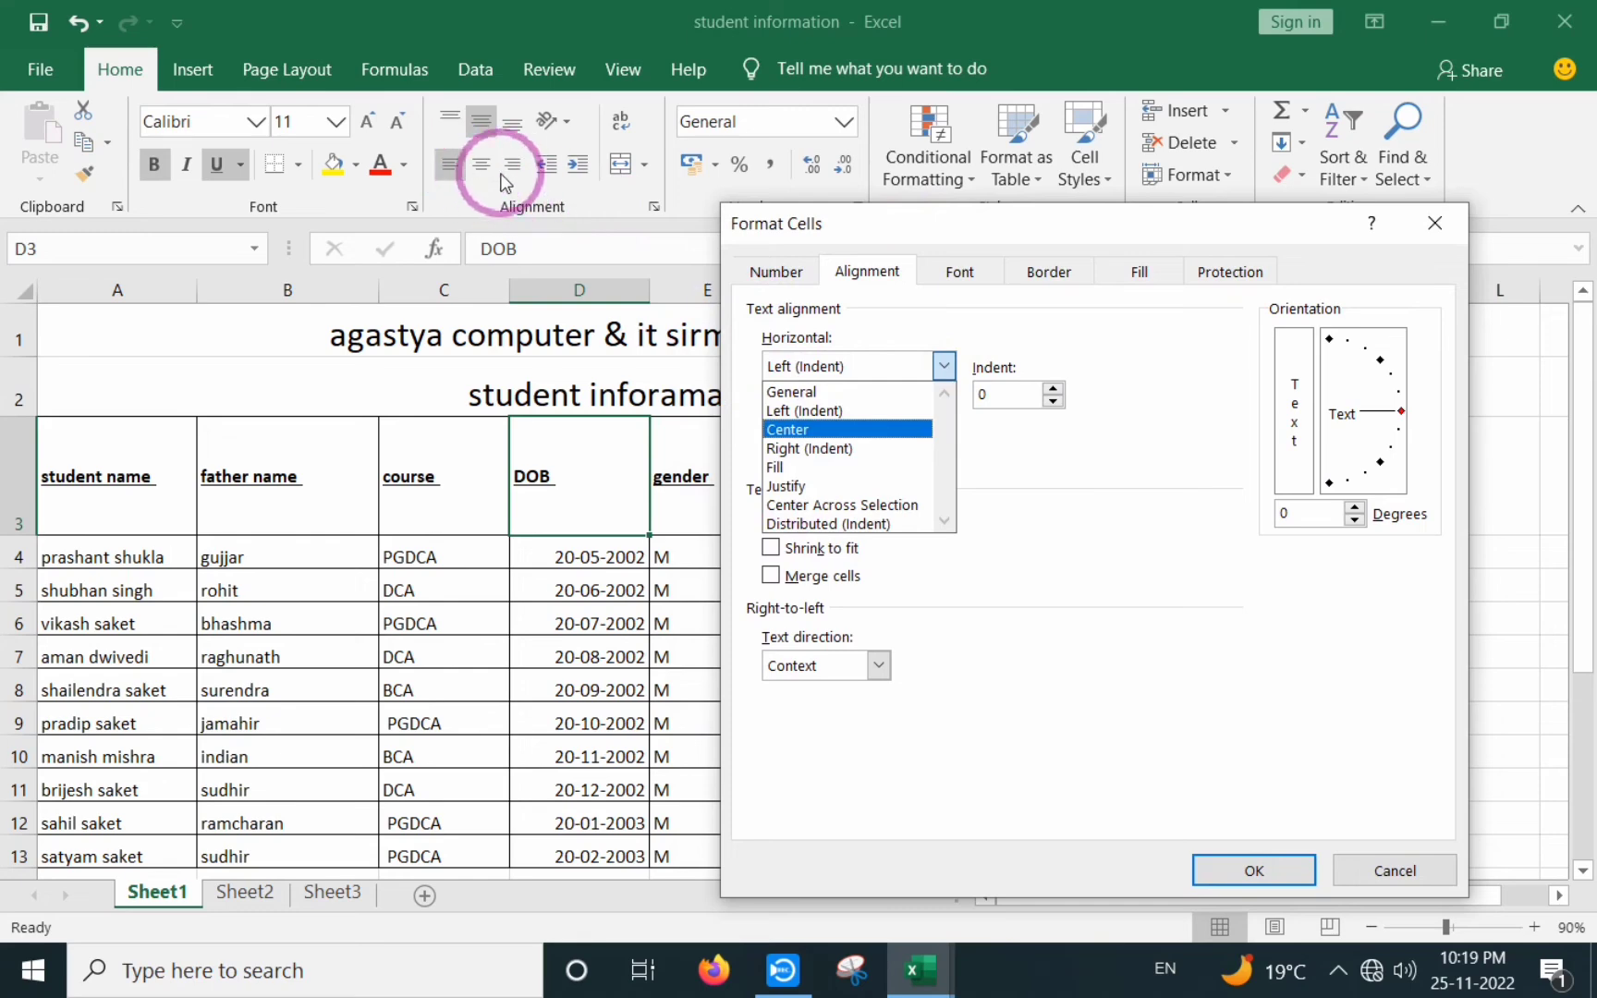
pyautogui.click(1053, 464)
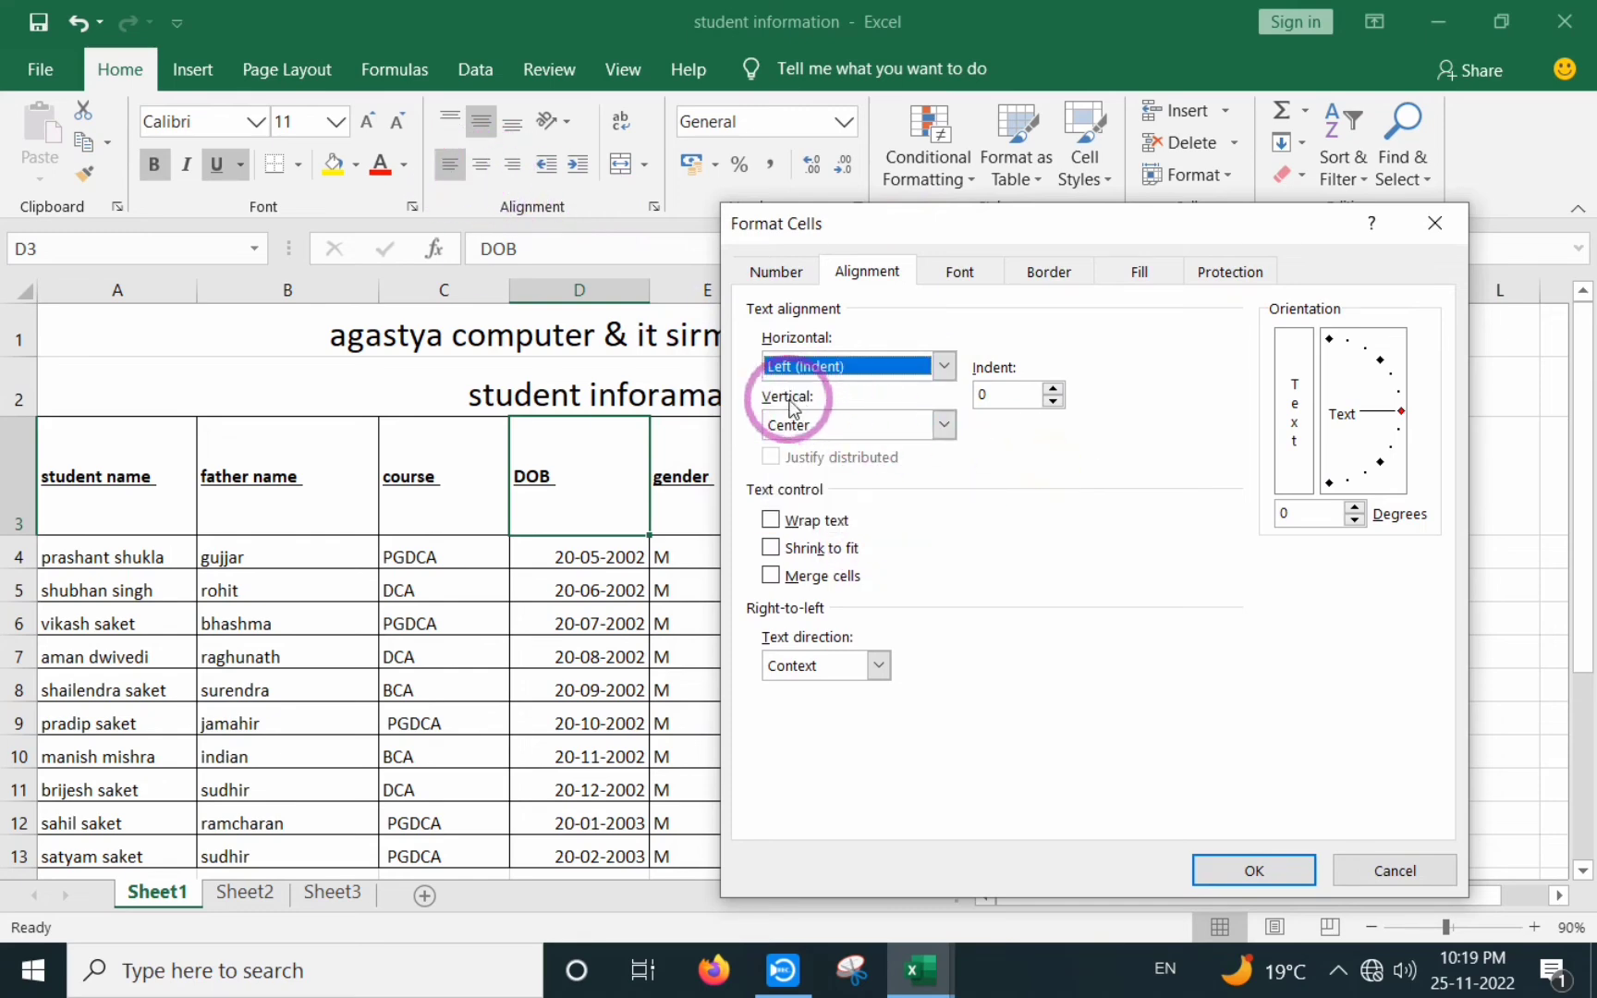
pyautogui.click(944, 426)
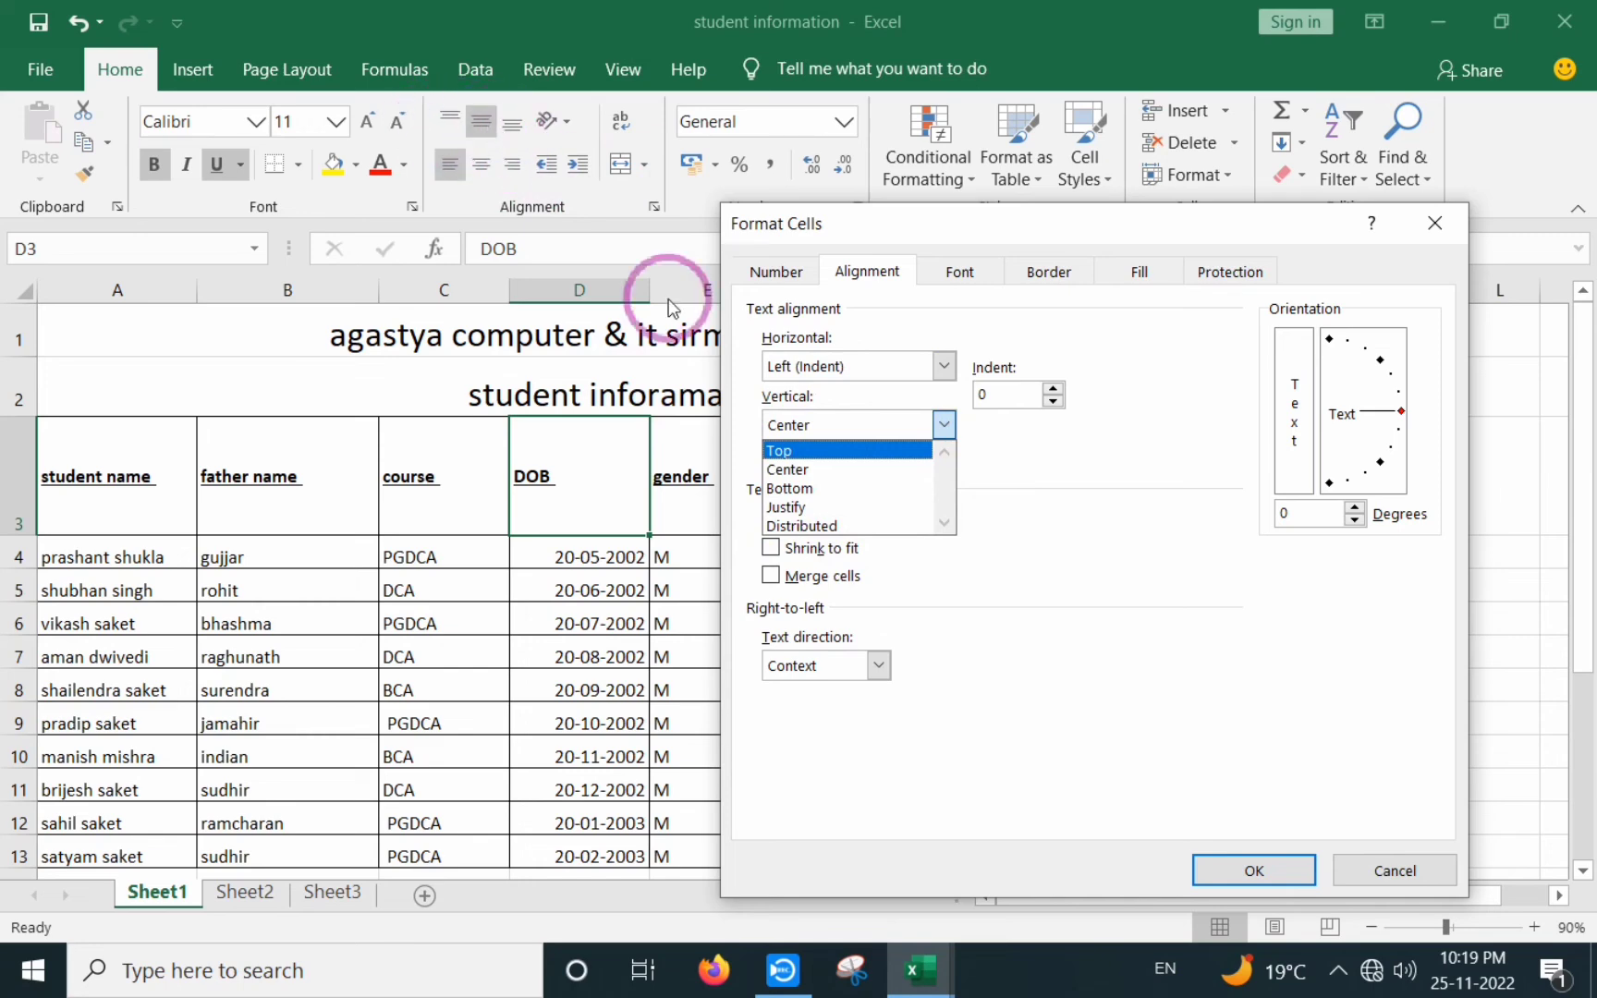
pyautogui.click(1047, 486)
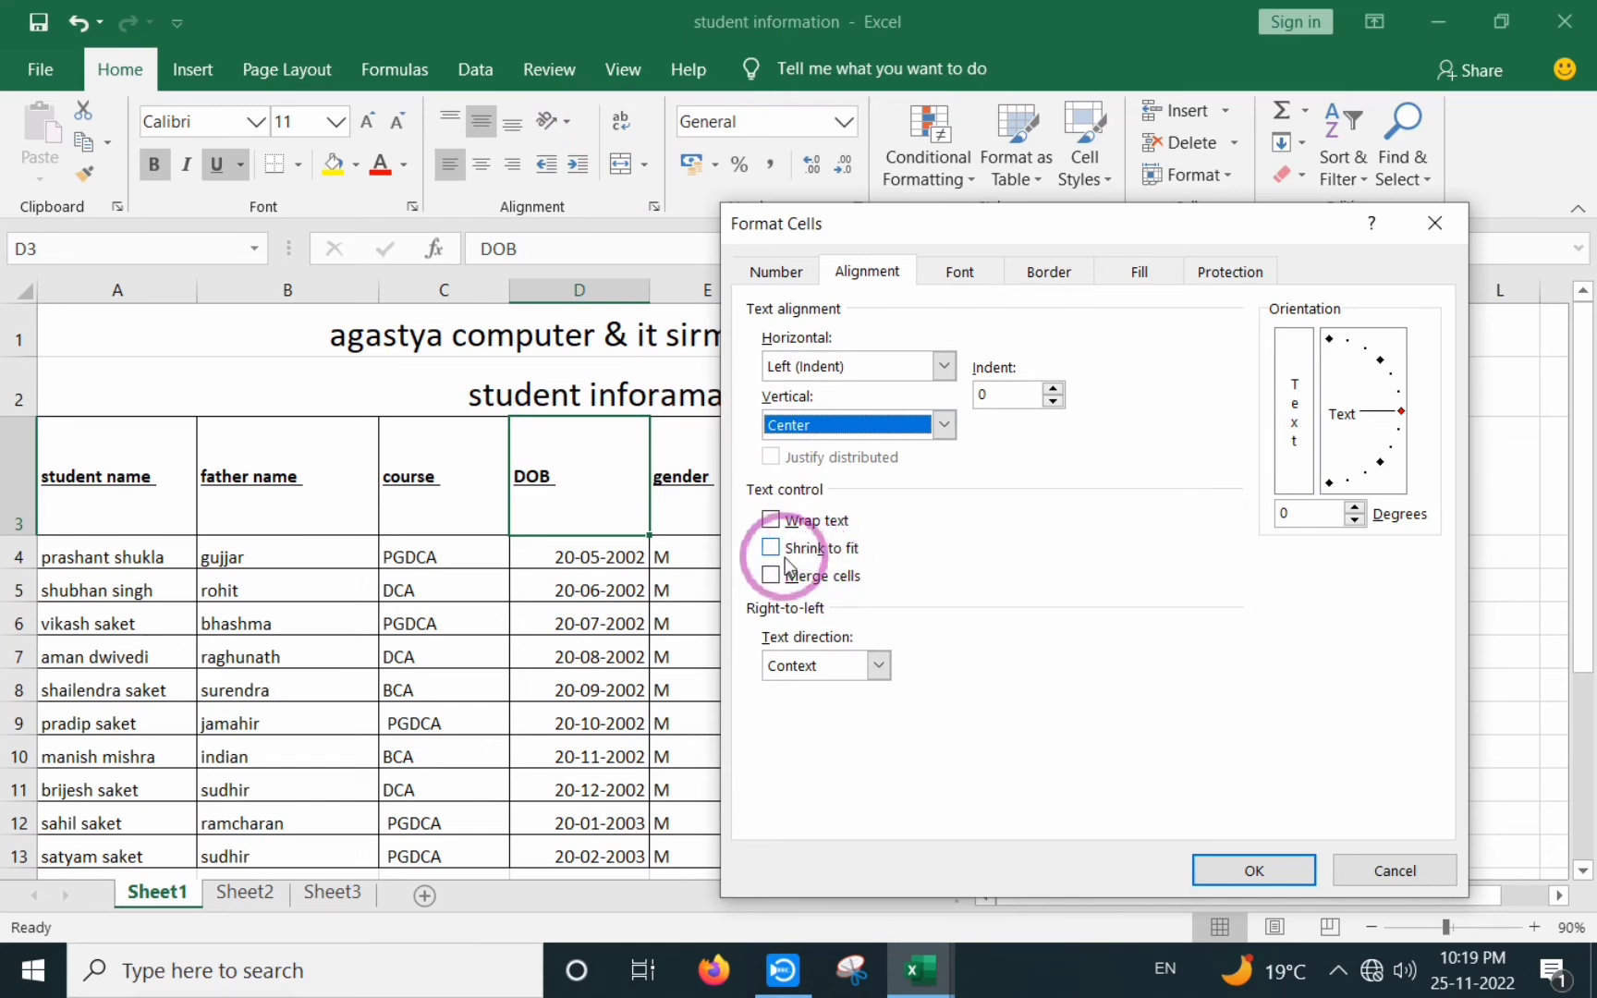
pyautogui.click(1441, 232)
# - Enter a long string of test letters in F17 so it spills into adjacent cells
pyautogui.scroll(-3, 1261, 477)
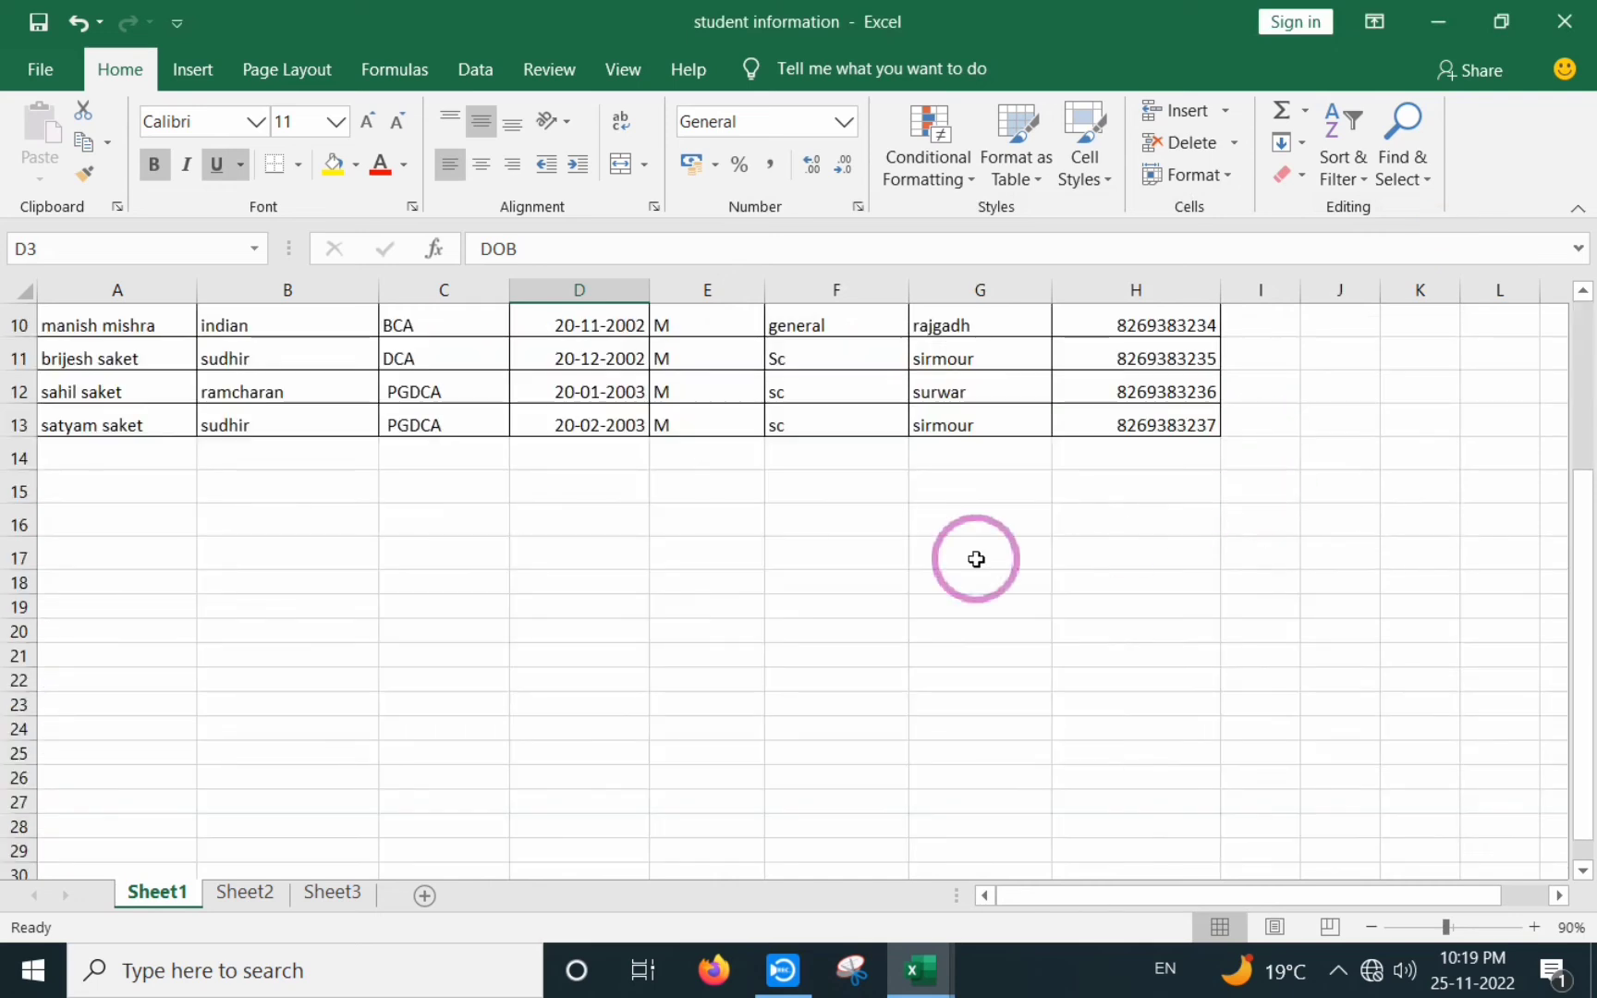
pyautogui.click(816, 561)
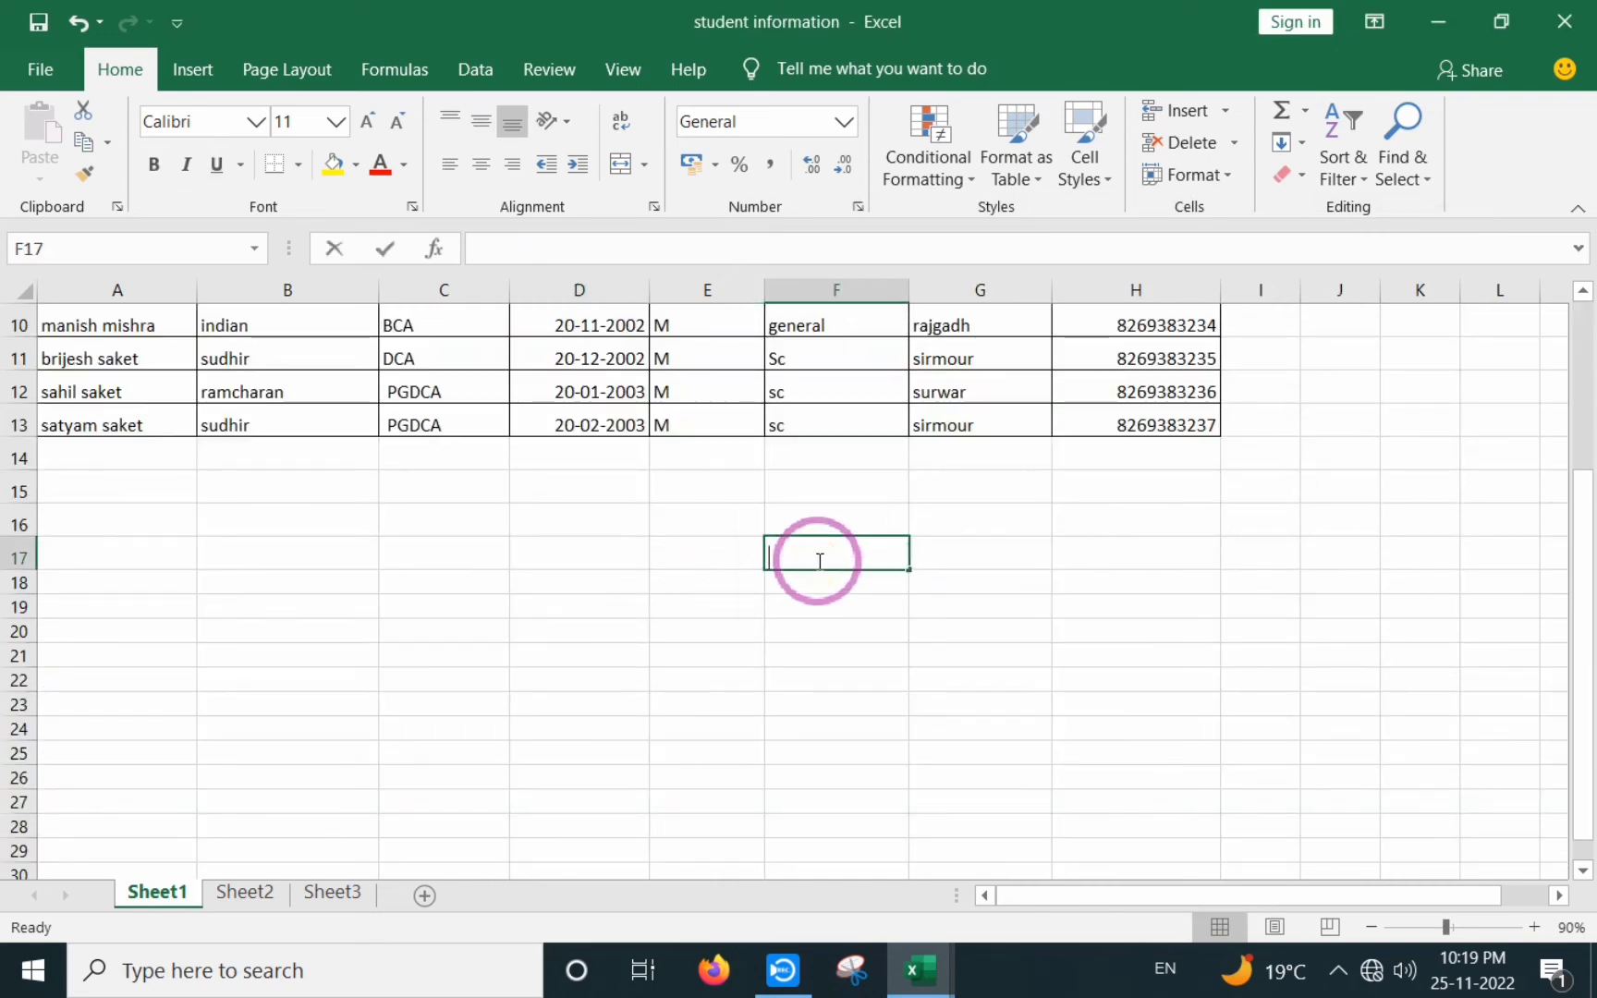
pyautogui.write('hsdbvdfbjhsdbfuasdbfulsadbfulsadfhlsadfh')
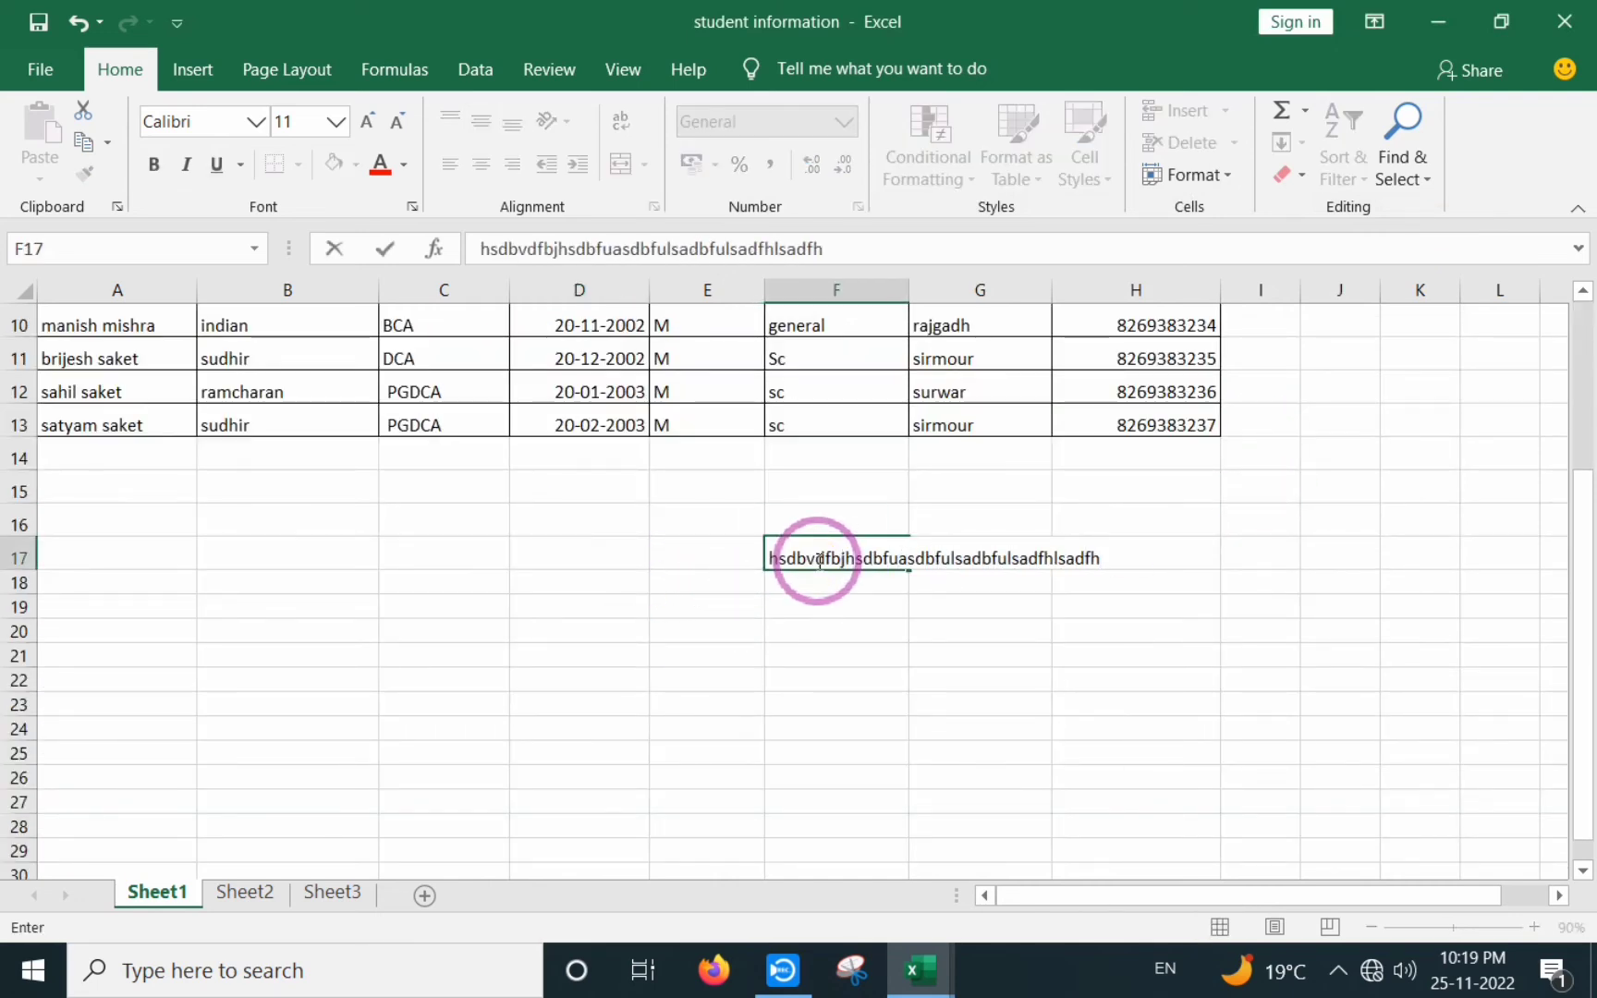
pyautogui.press('BackSpace')
pyautogui.press('BackSpace')
pyautogui.press('BackSpace')
pyautogui.press('BackSpace')
pyautogui.press('BackSpace')
pyautogui.press('BackSpace')
pyautogui.press('BackSpace')
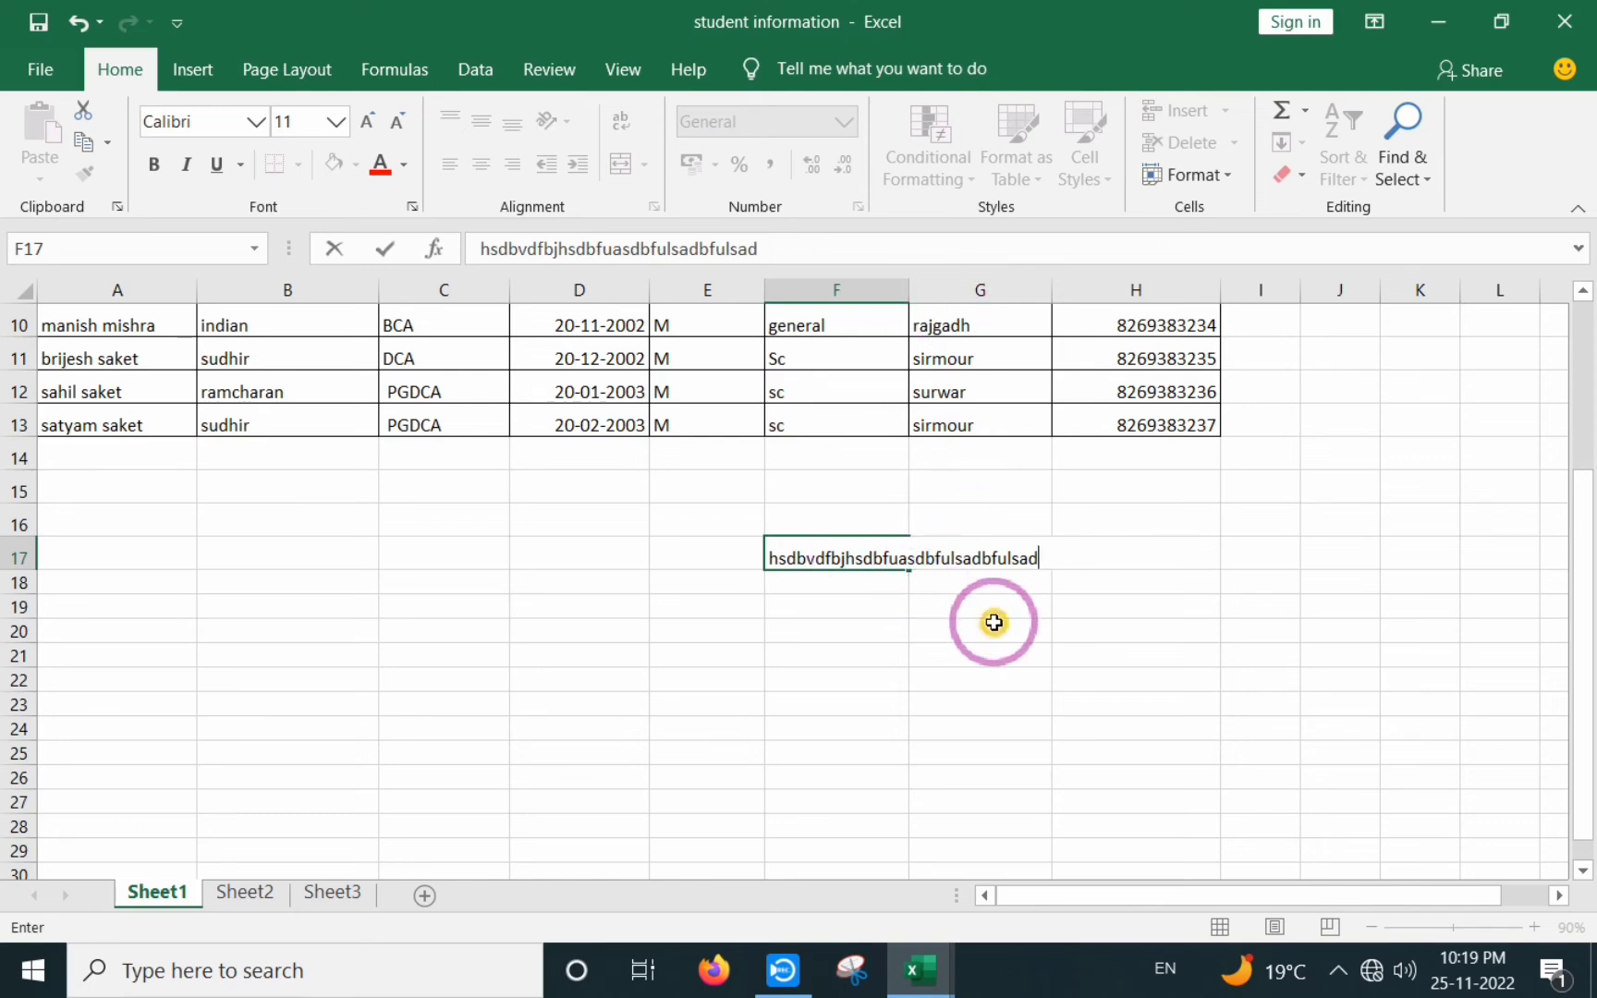
pyautogui.click(984, 628)
pyautogui.click(837, 554)
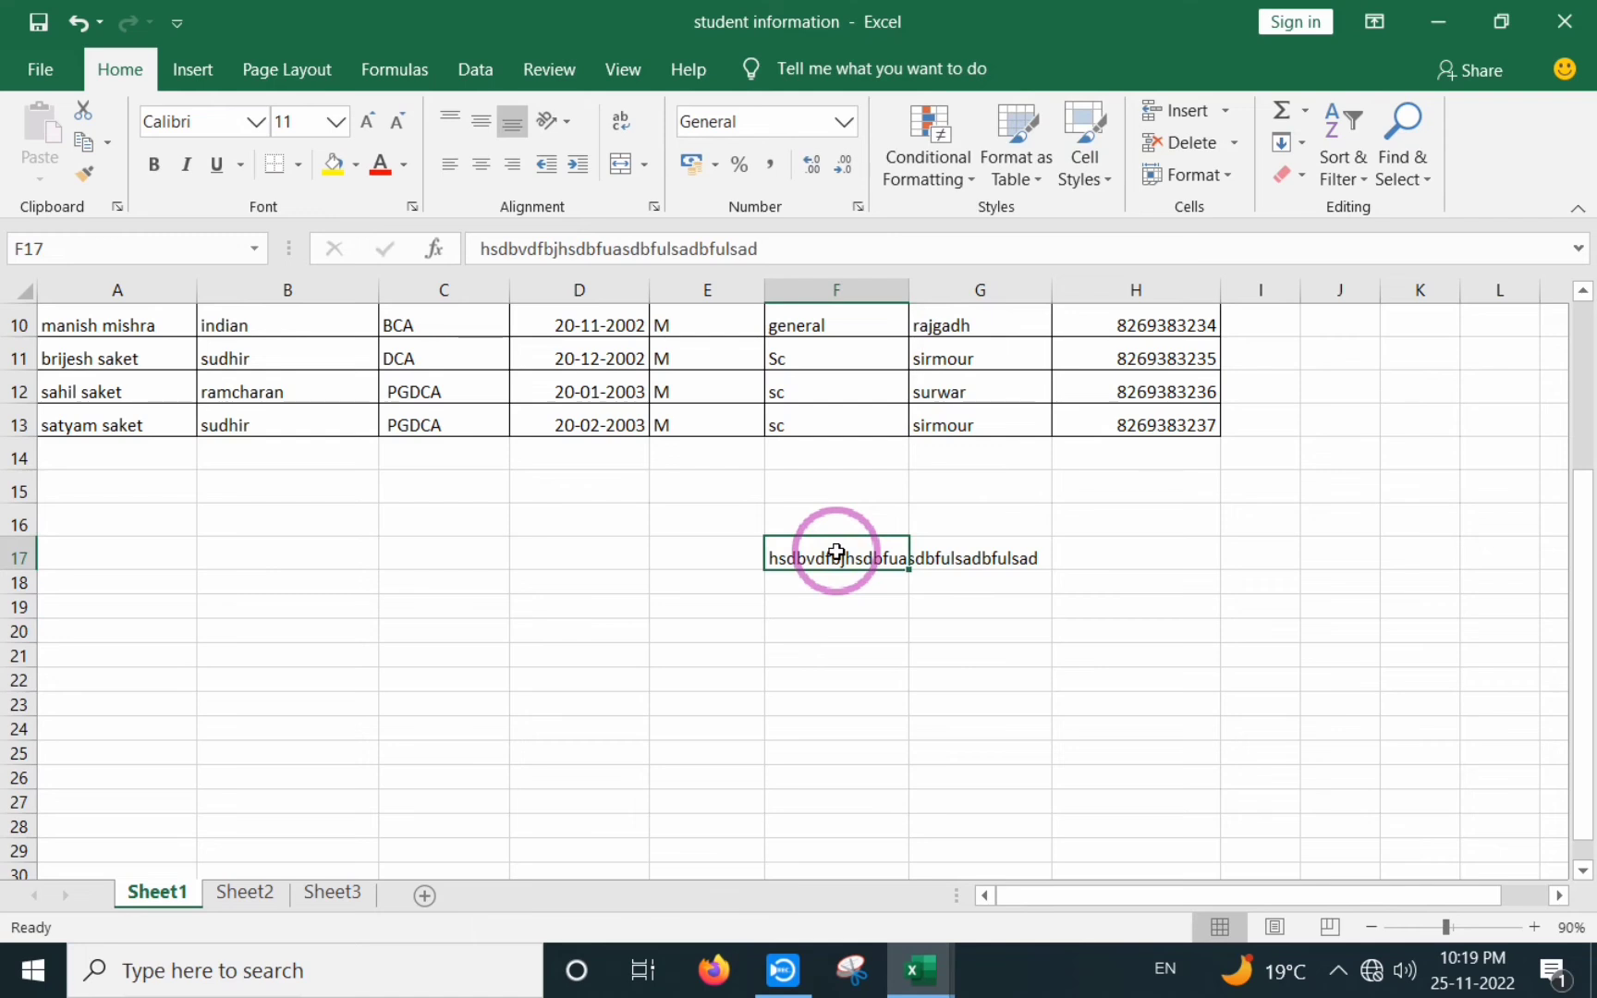
pyautogui.click(882, 625)
pyautogui.click(855, 563)
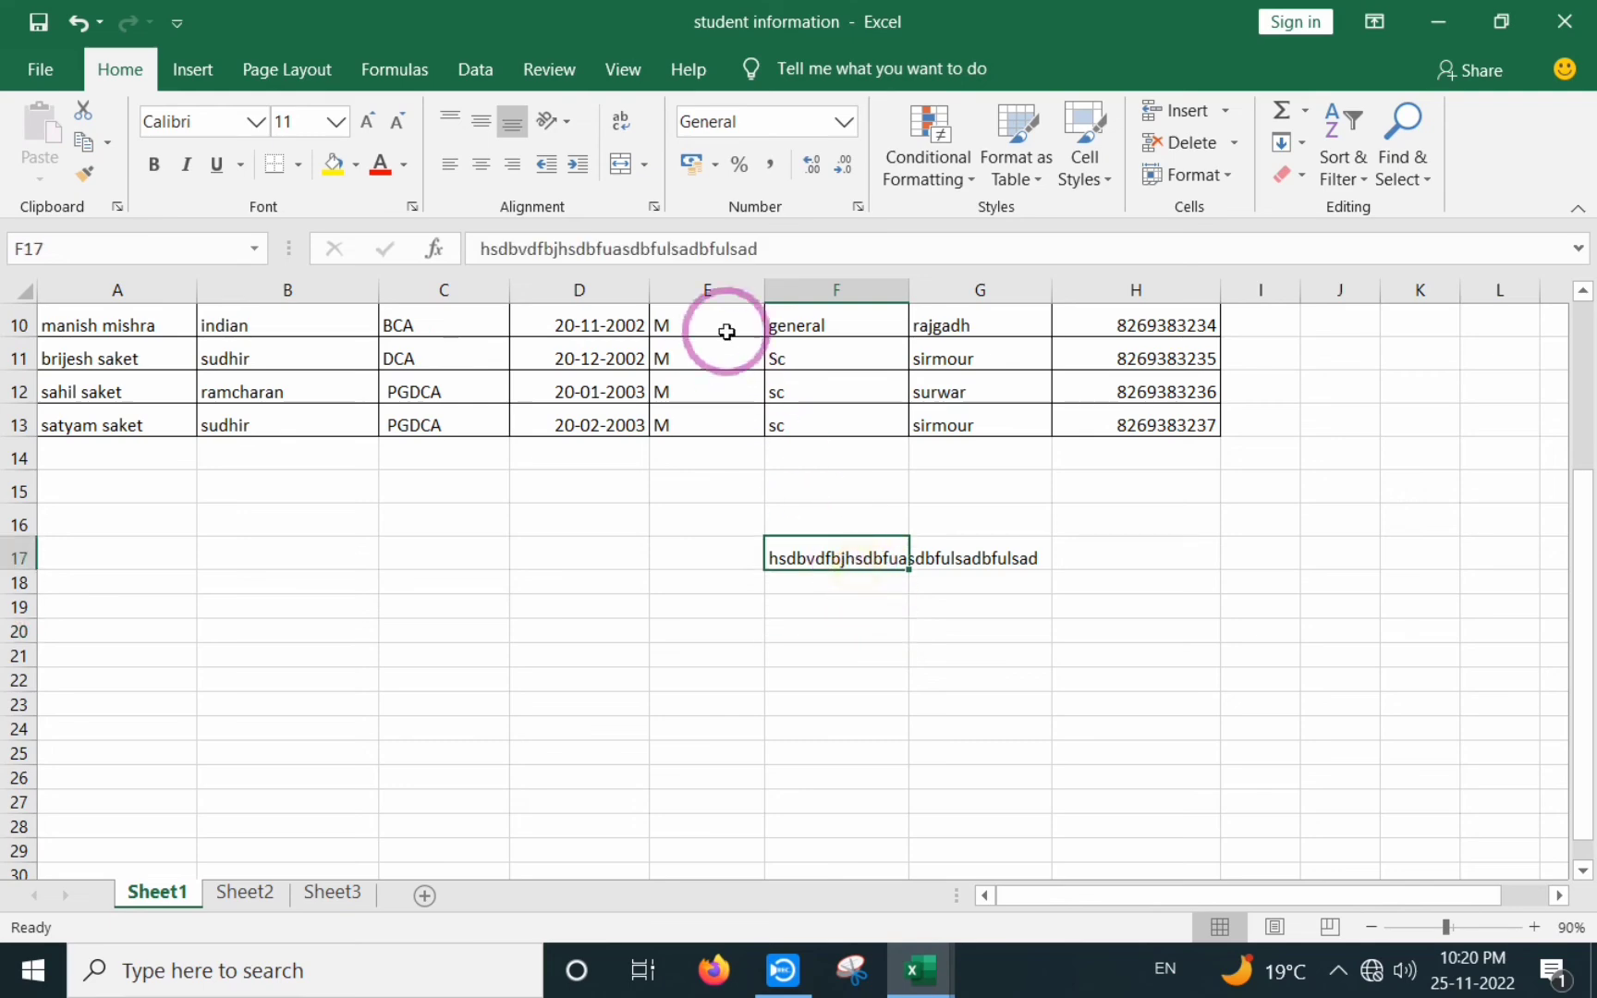
# - Turn on Shrink to fit for F17 so its long text fits inside the cell
pyautogui.click(653, 206)
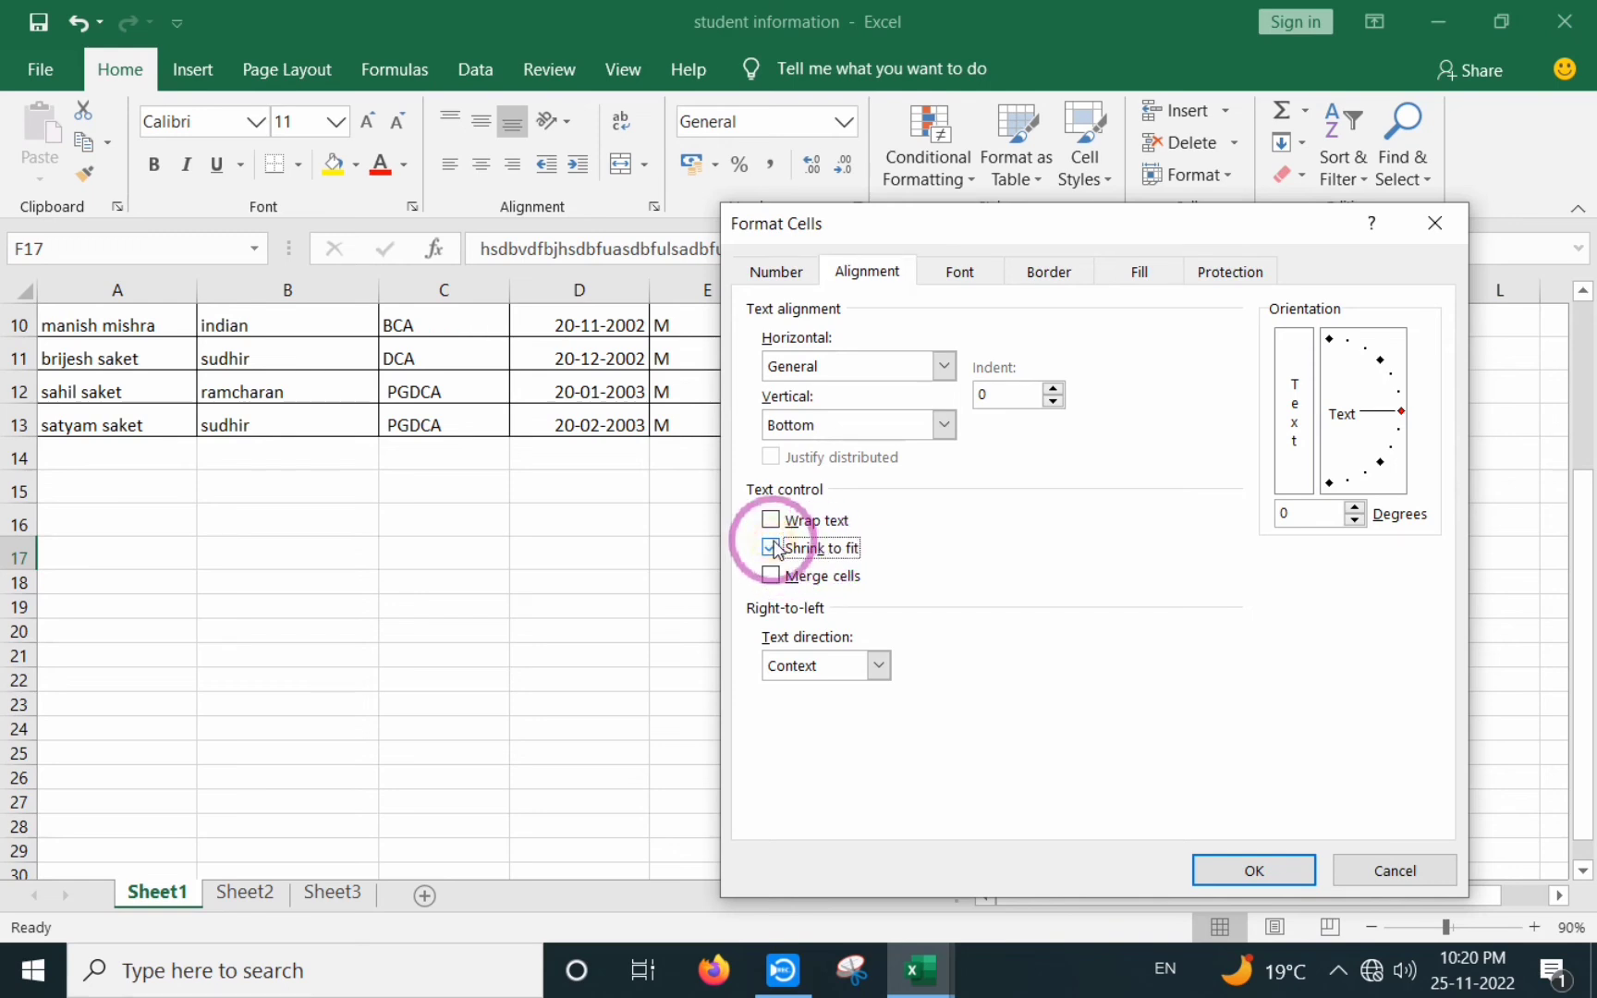
pyautogui.click(1248, 870)
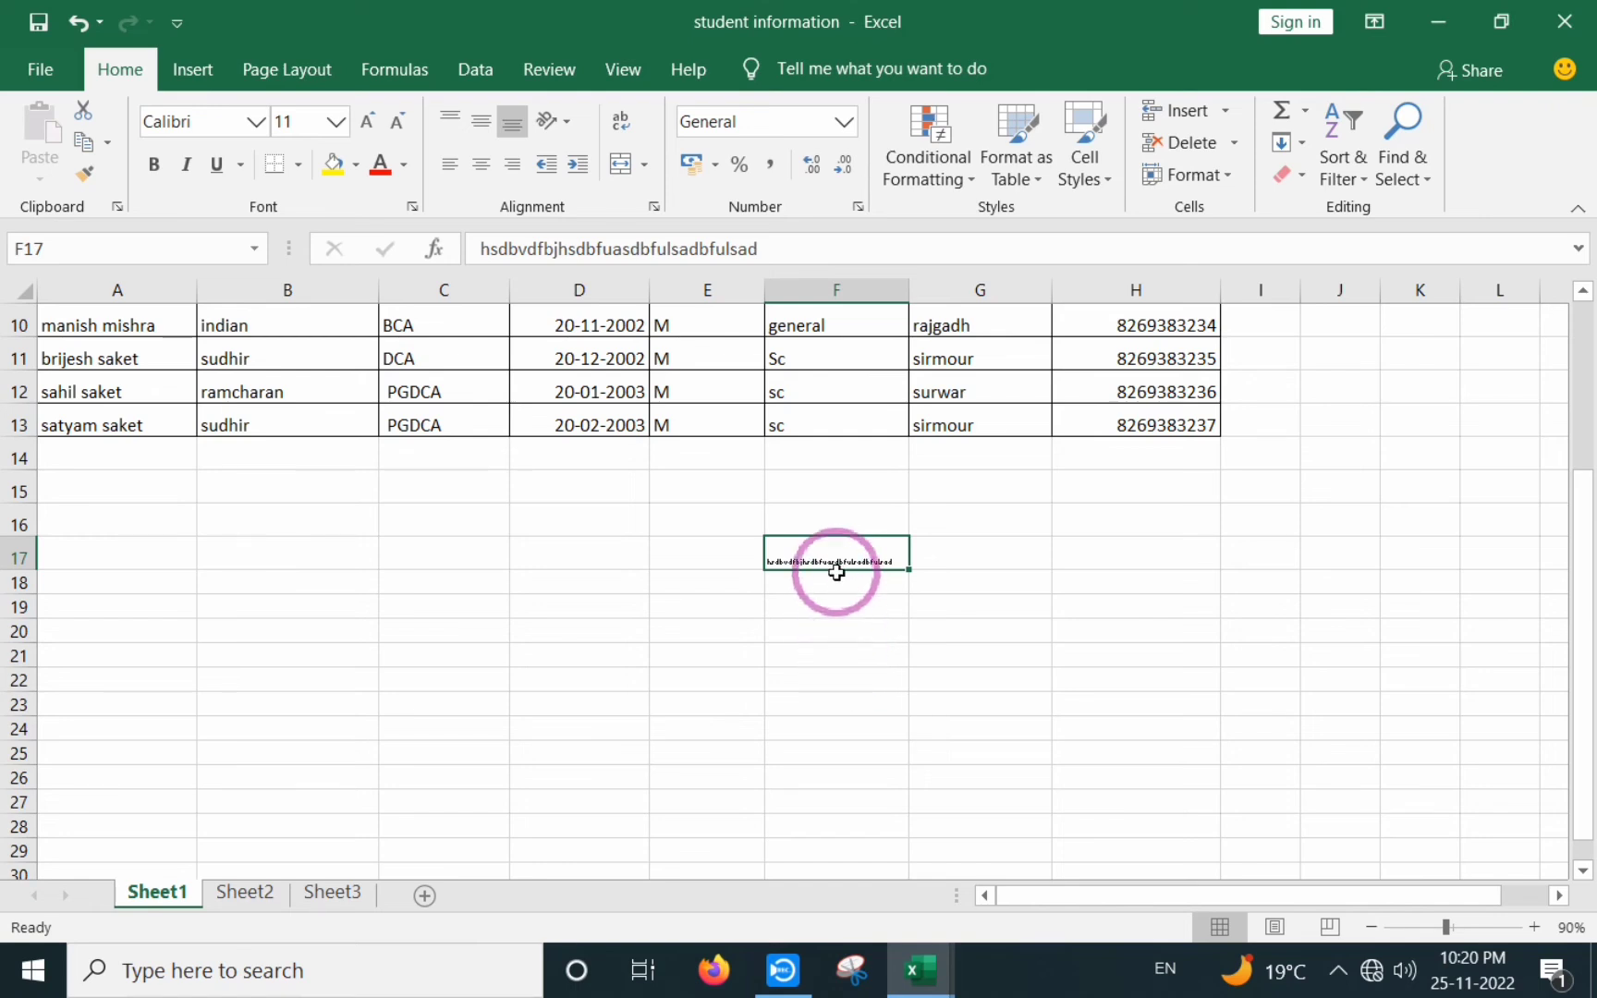
pyautogui.click(841, 575)
pyautogui.click(851, 554)
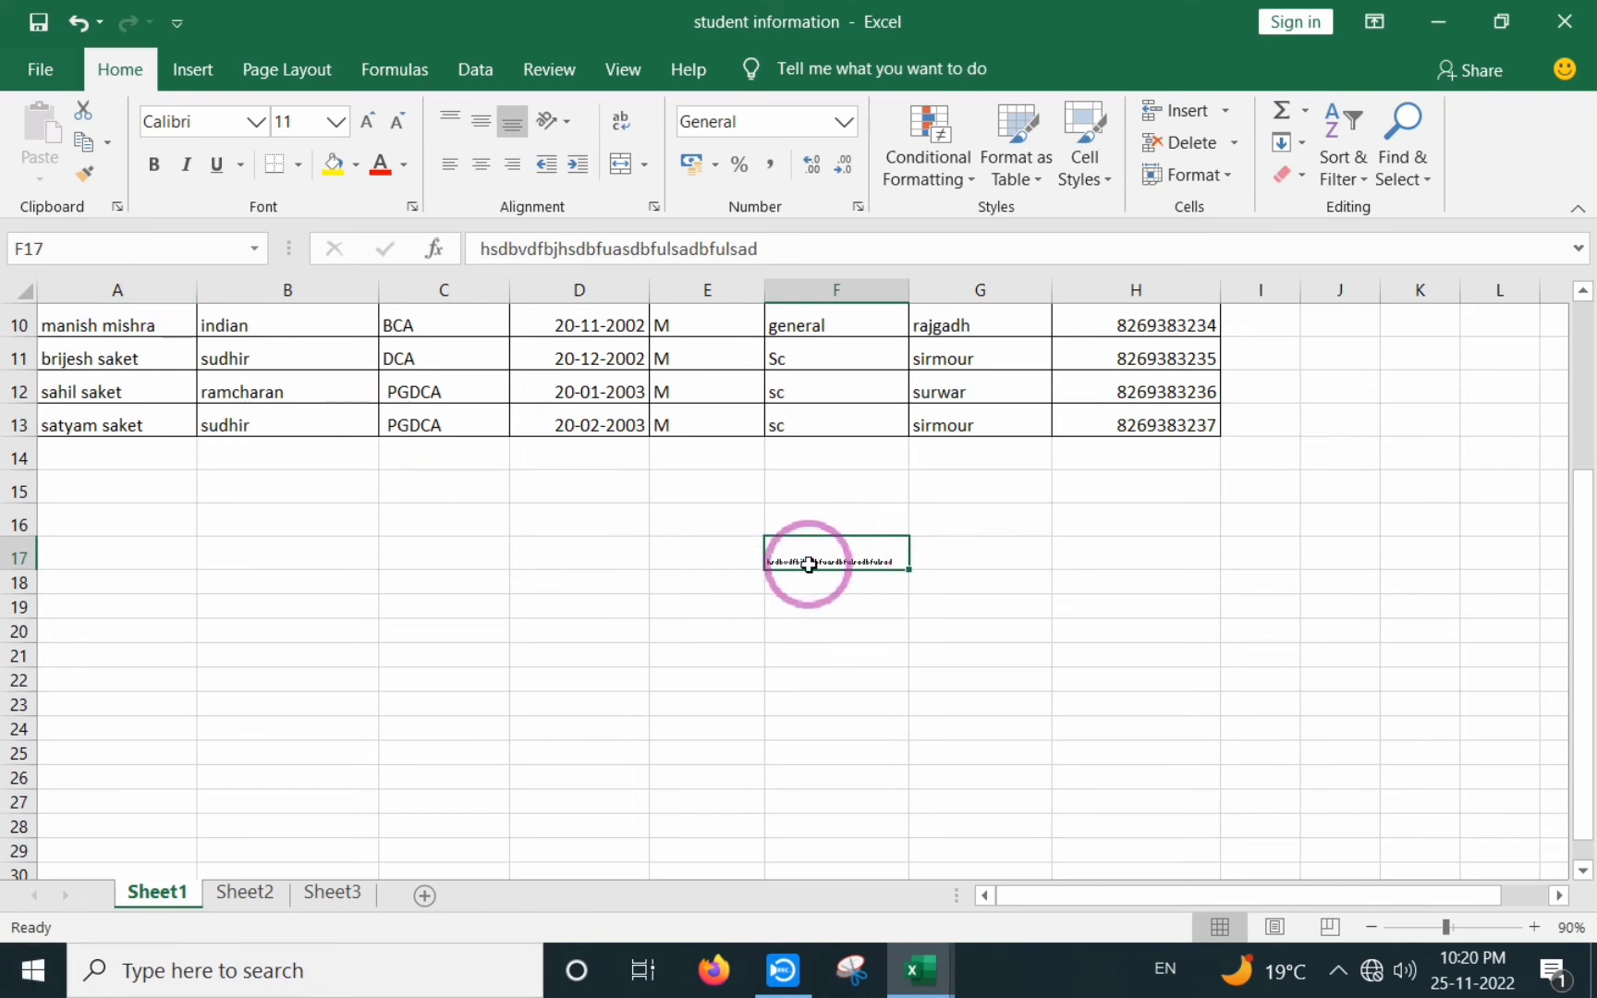
# - Turn Shrink to fit off in F17's Alignment settings, leaving direction and alignments unchanged
pyautogui.click(653, 206)
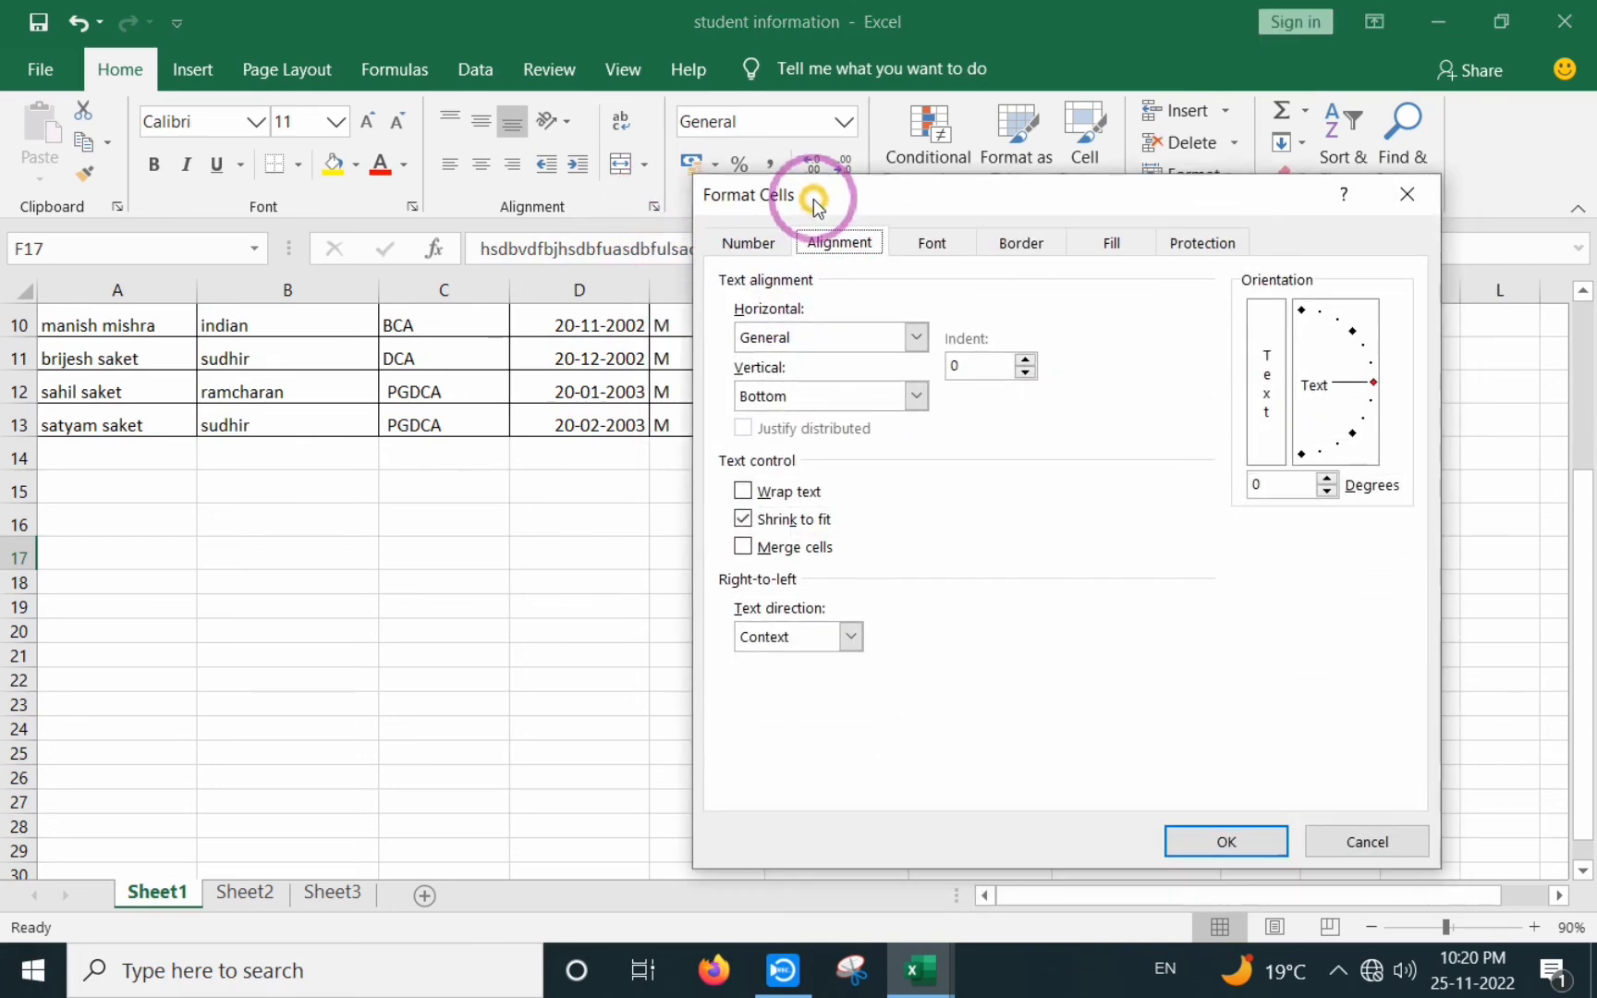
pyautogui.moveTo(813, 202); pyautogui.dragTo(780, 180)
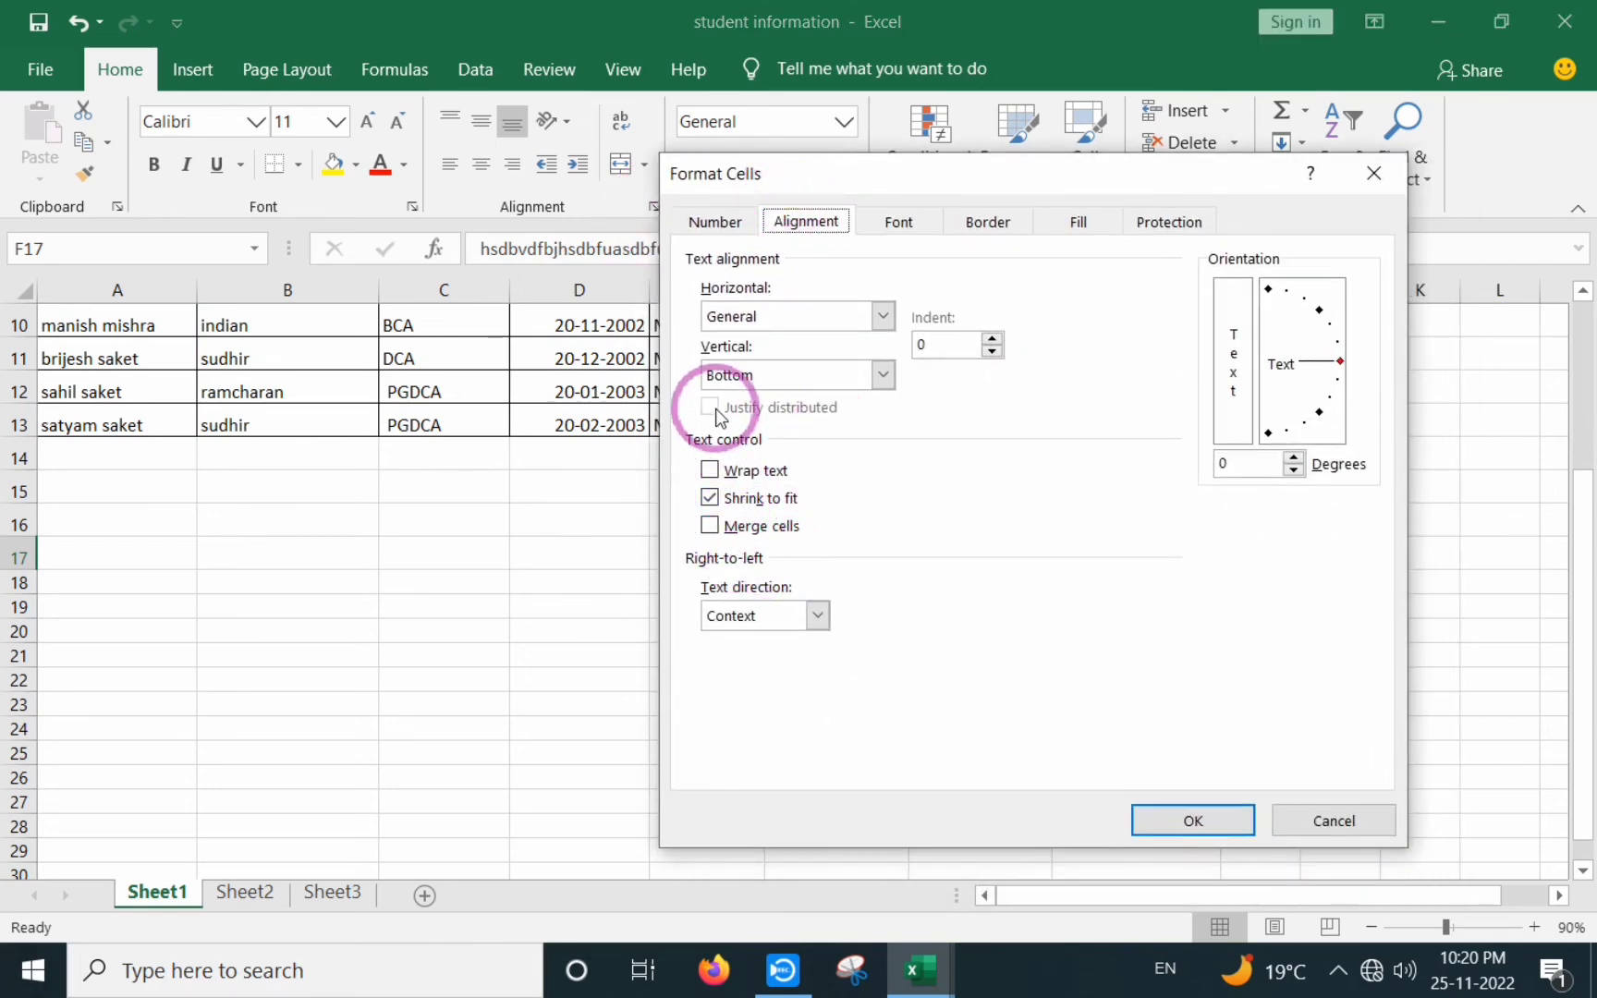
pyautogui.click(712, 497)
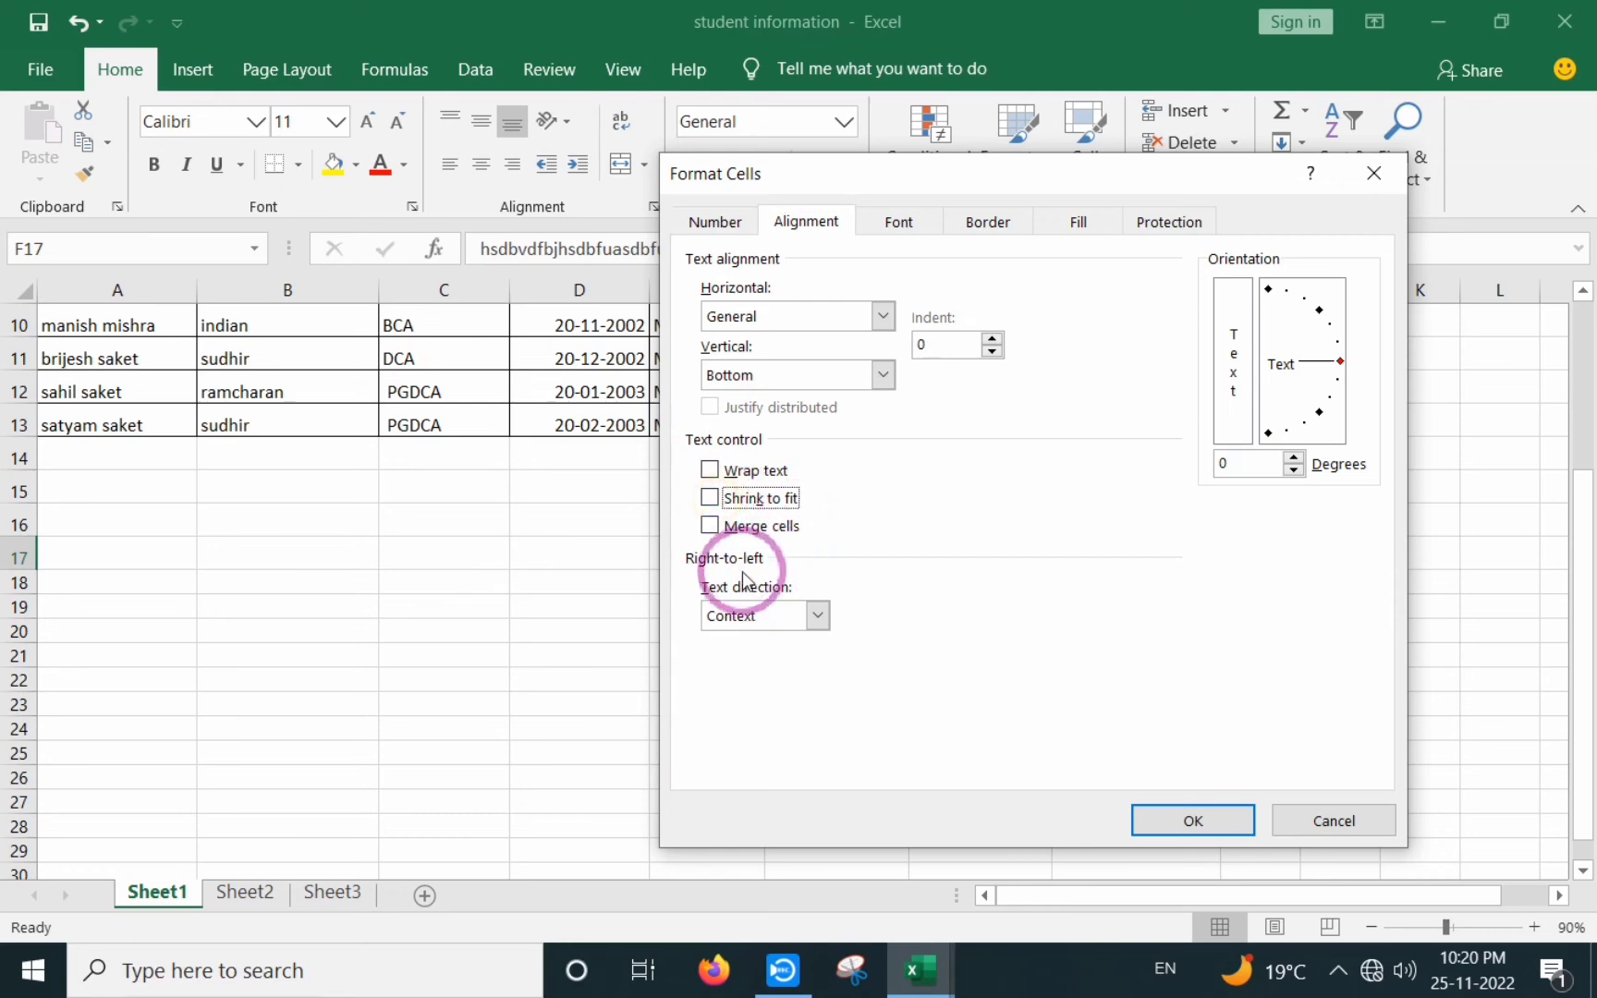
pyautogui.click(817, 618)
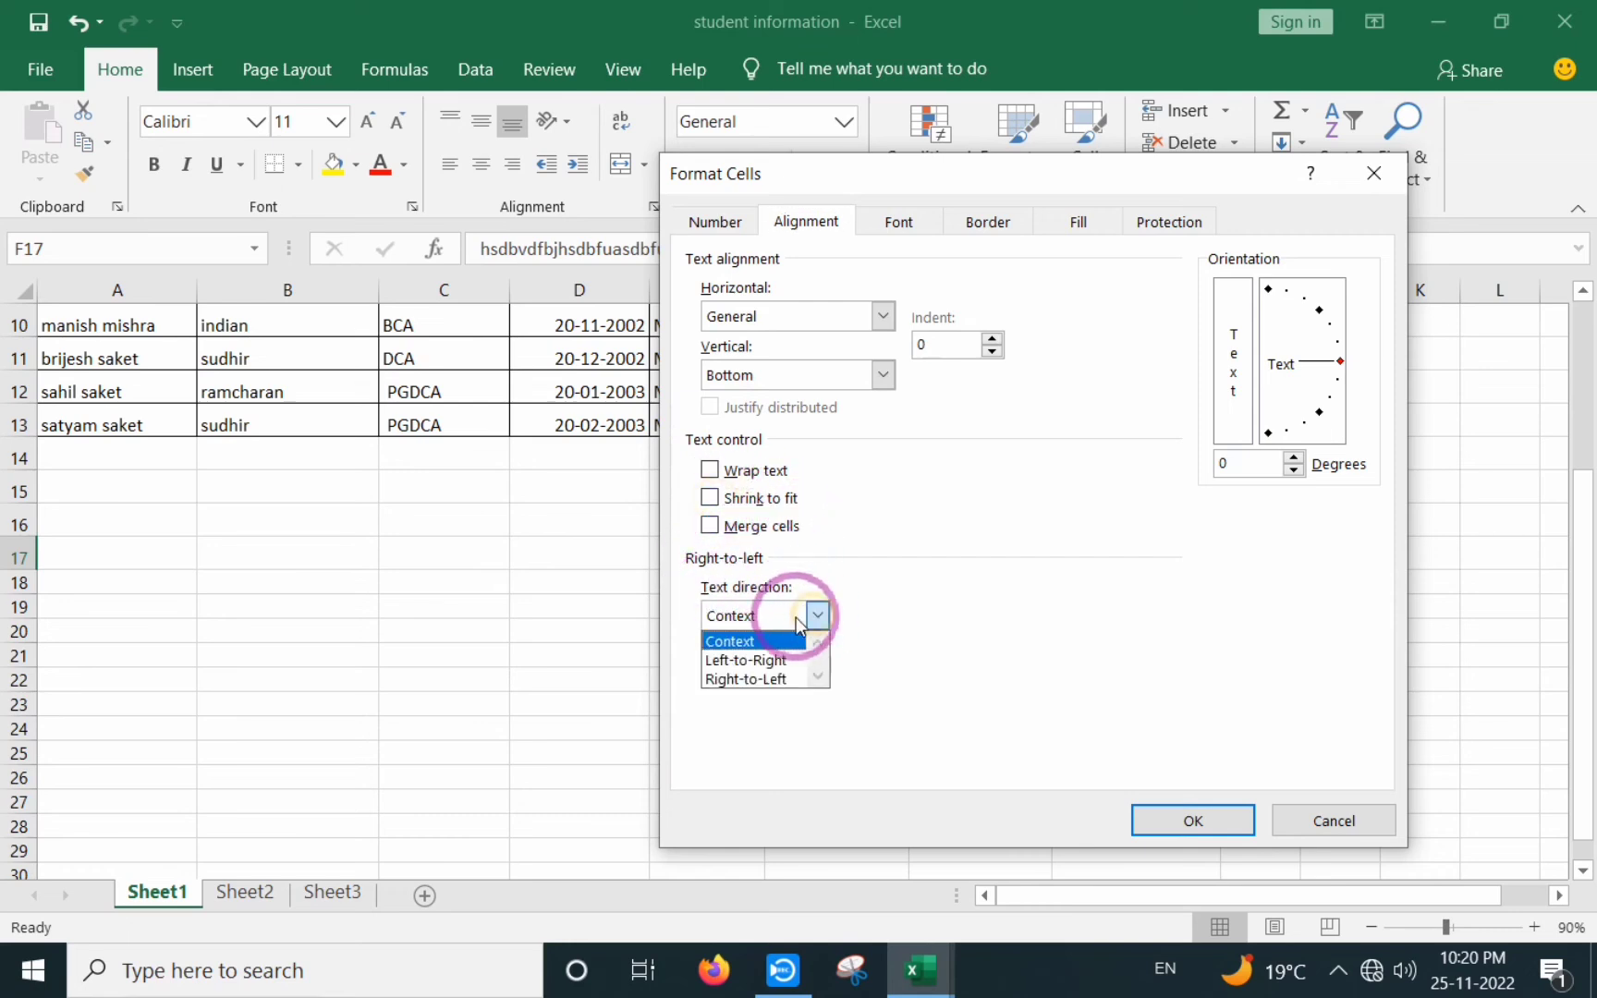
pyautogui.click(1086, 549)
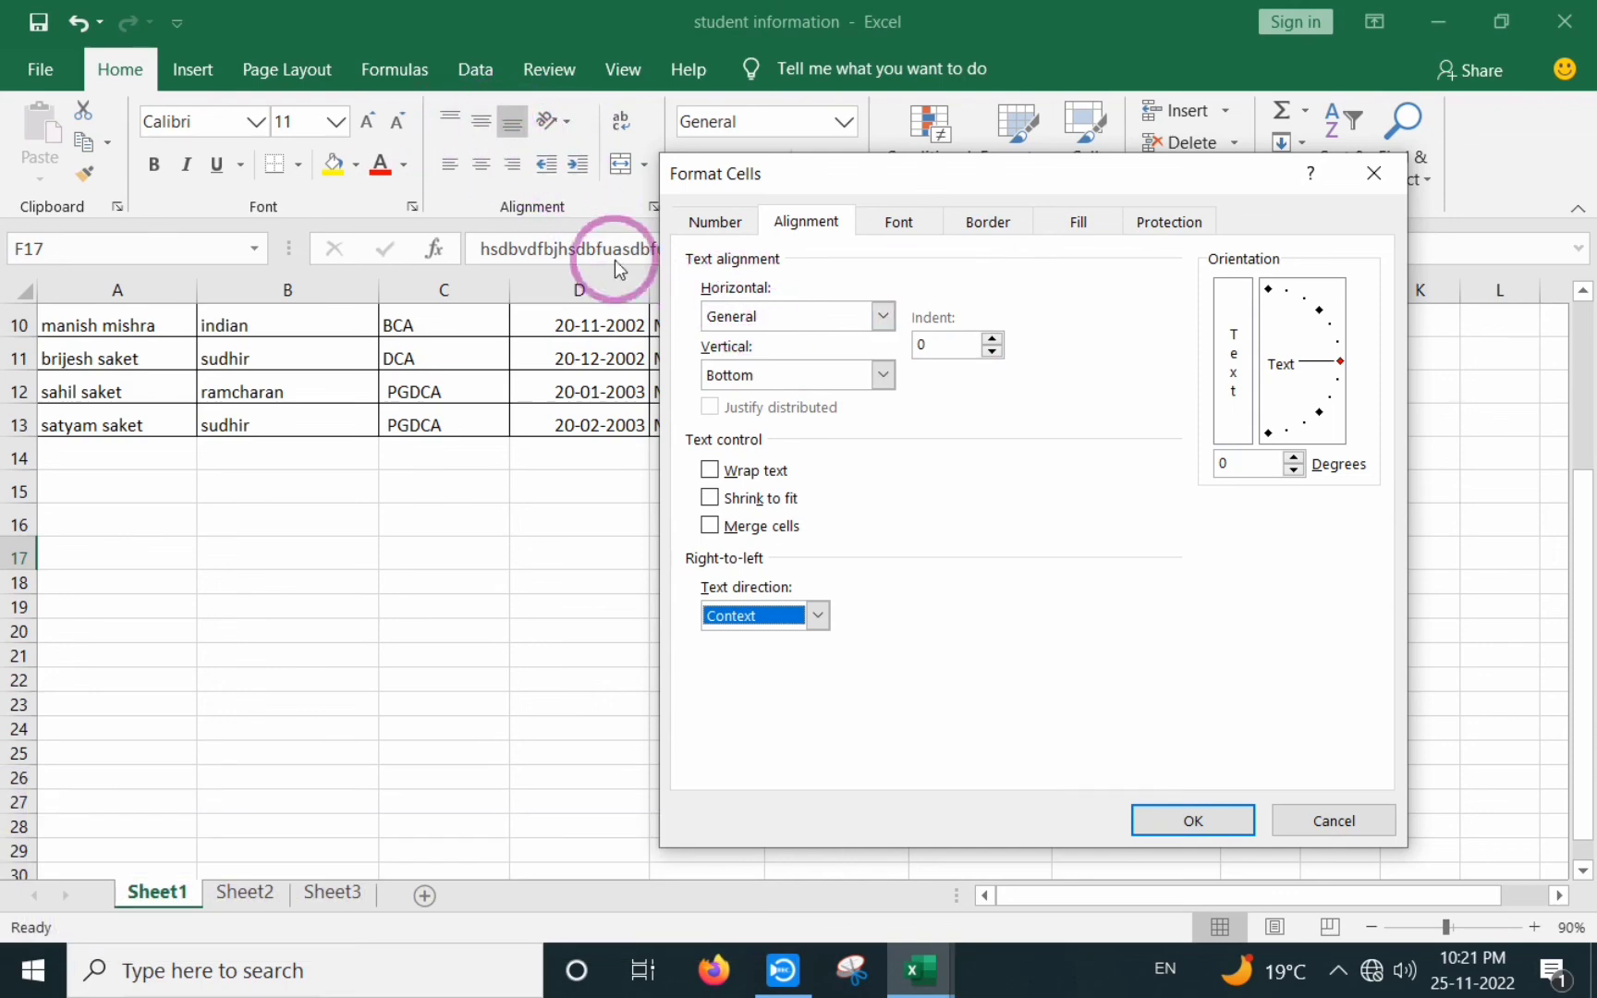
pyautogui.click(883, 316)
pyautogui.click(883, 316)
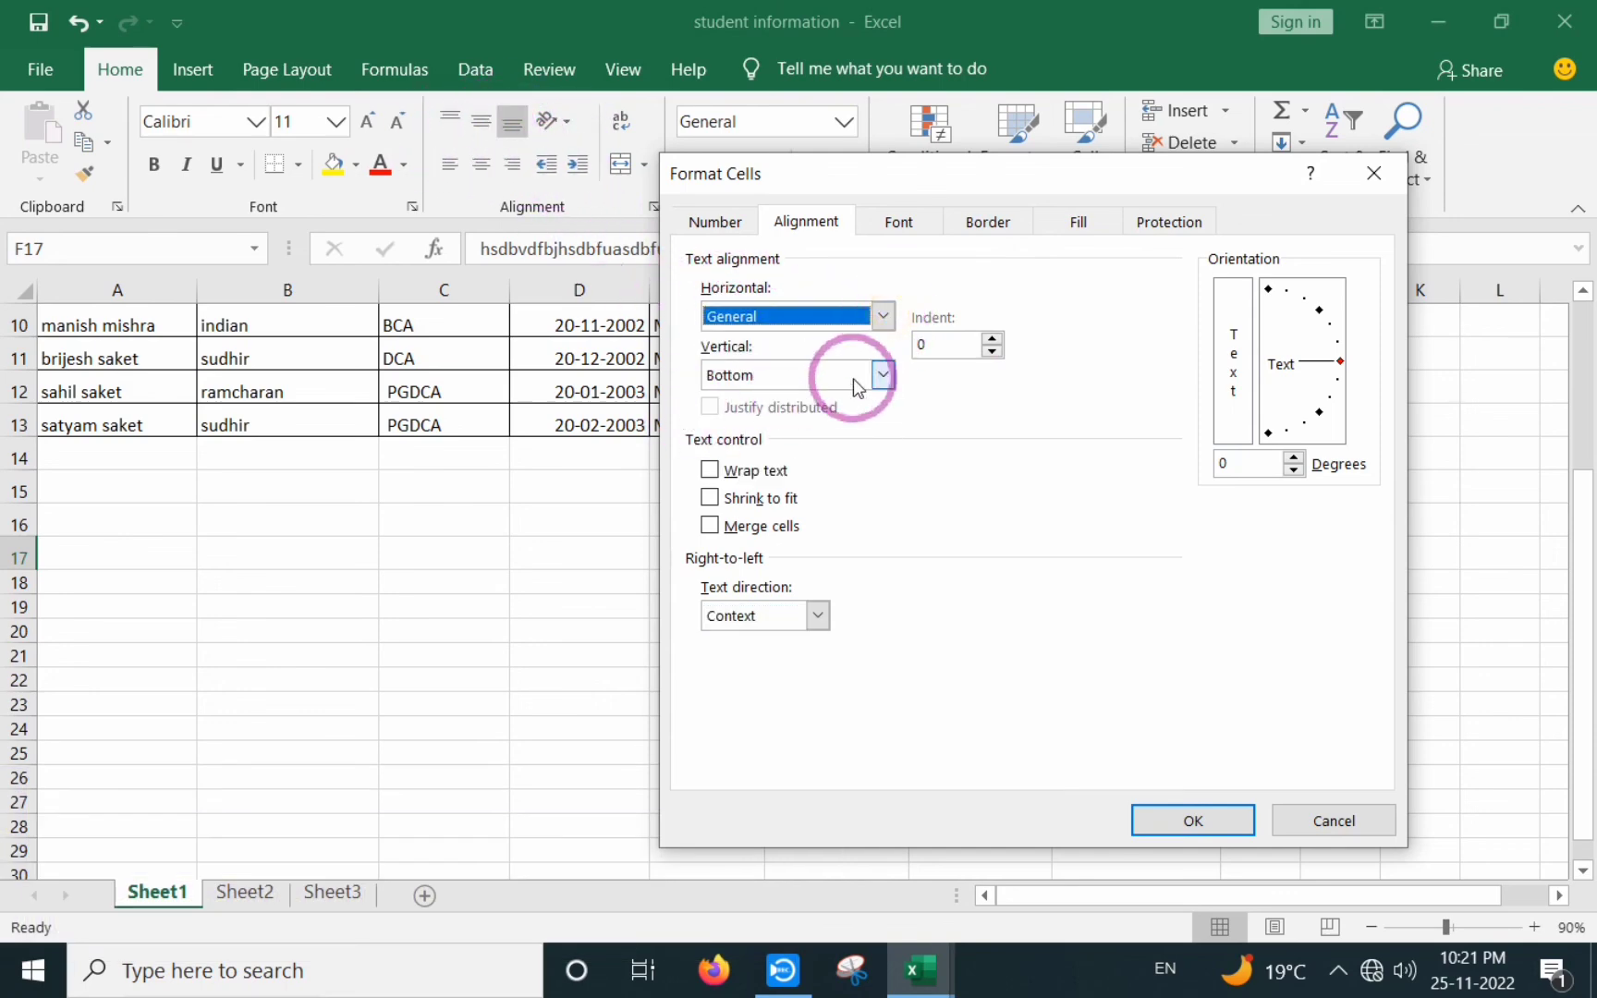
pyautogui.click(878, 374)
pyautogui.click(878, 374)
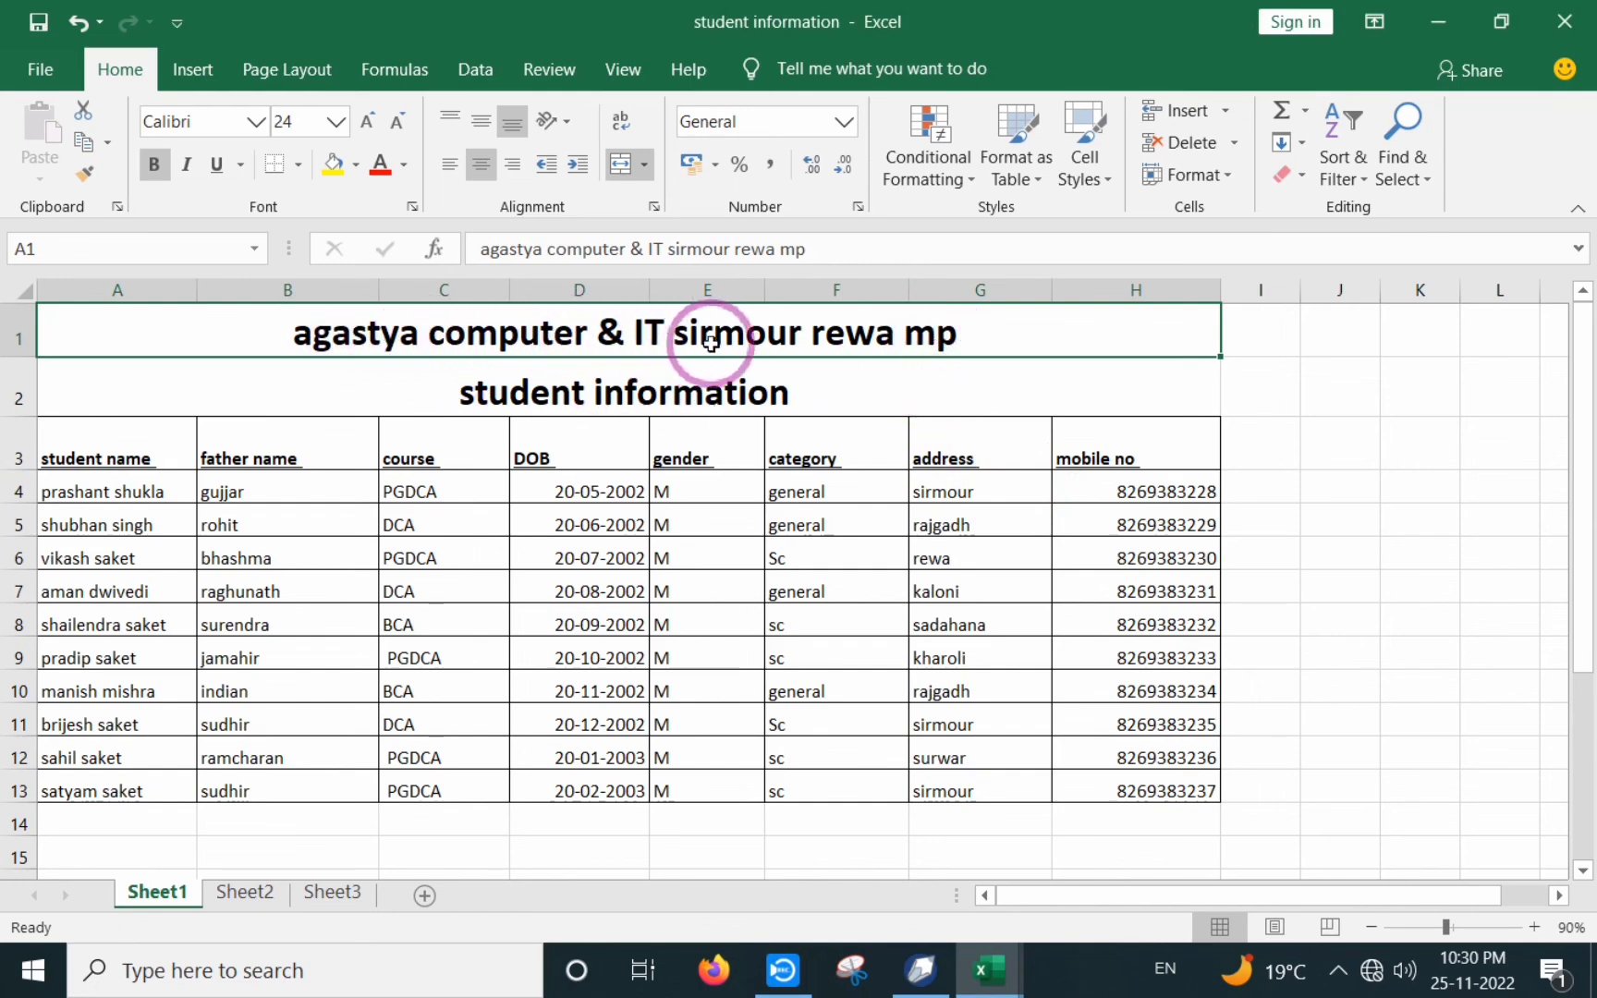
# - Edit the 'agastya computer & IT sirmour rewa mp' title in A1, cursor at its end
pyautogui.doubleClick(964, 335)
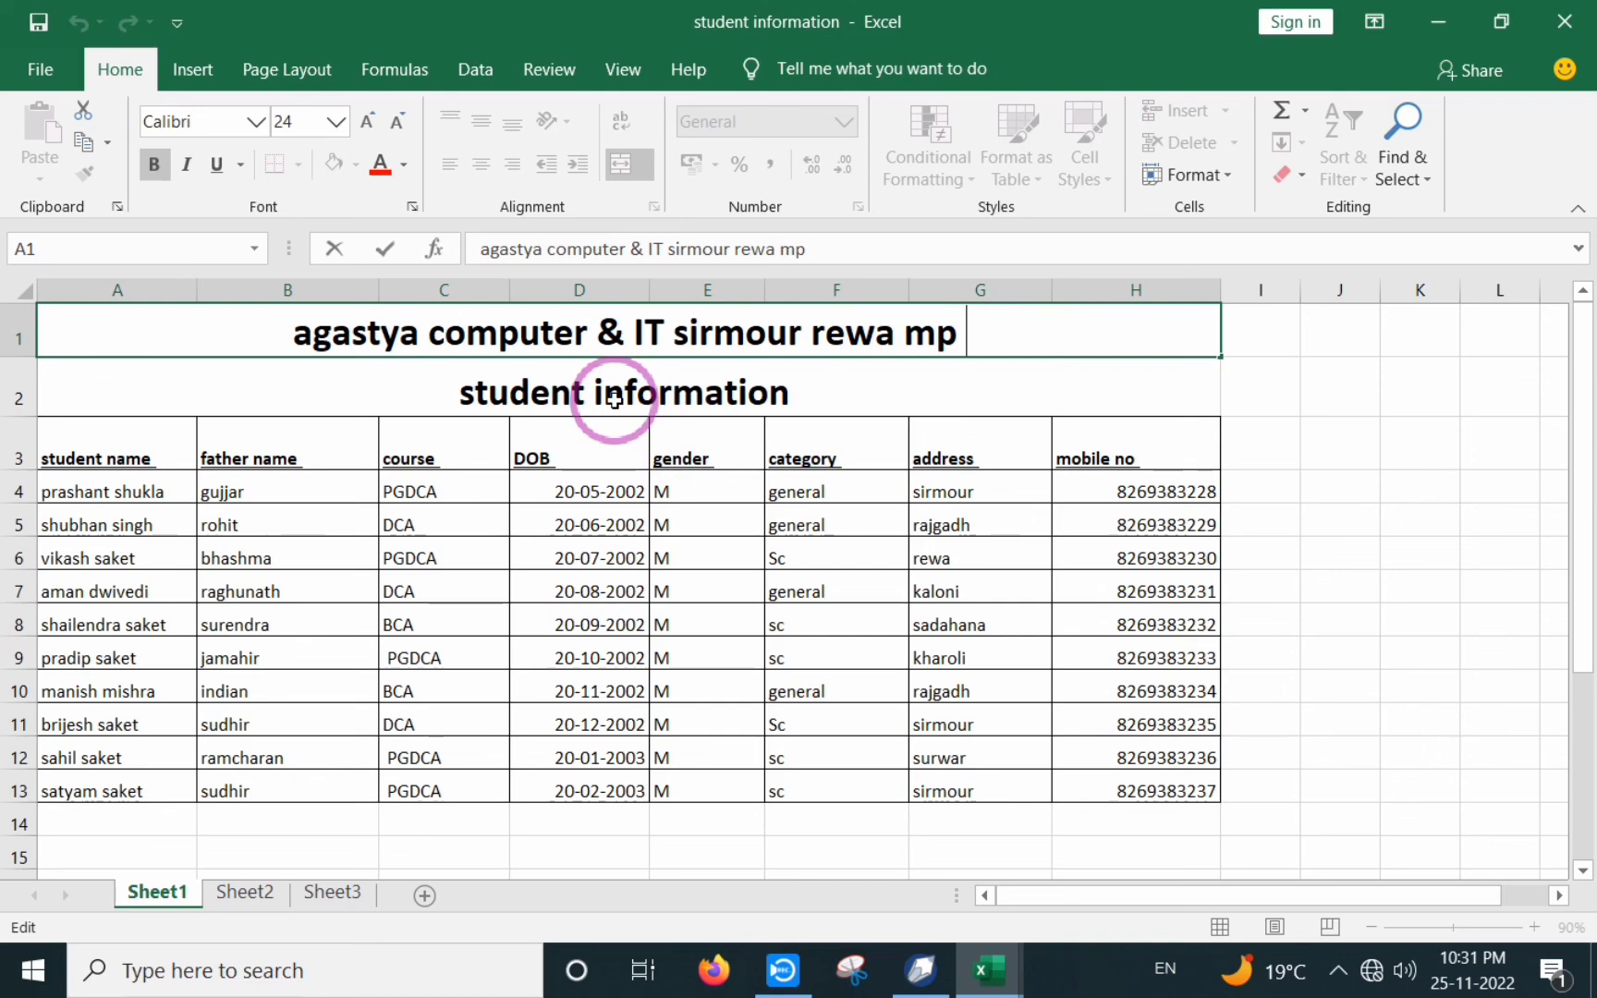
pyautogui.click(615, 399)
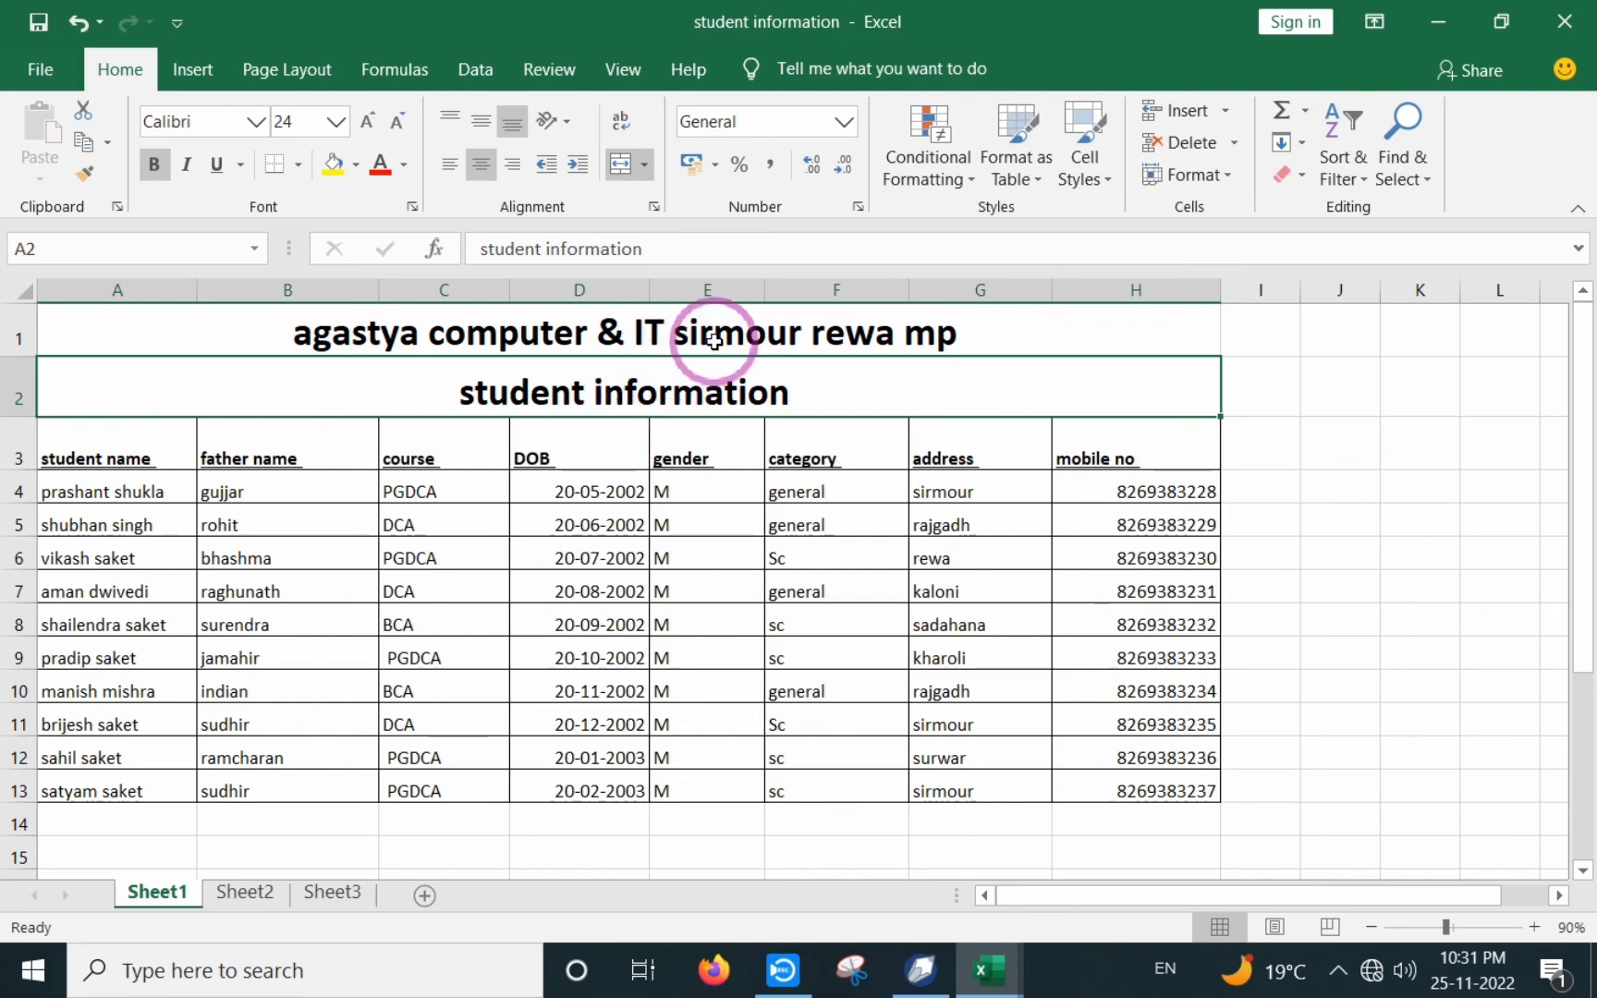
pyautogui.doubleClick(966, 332)
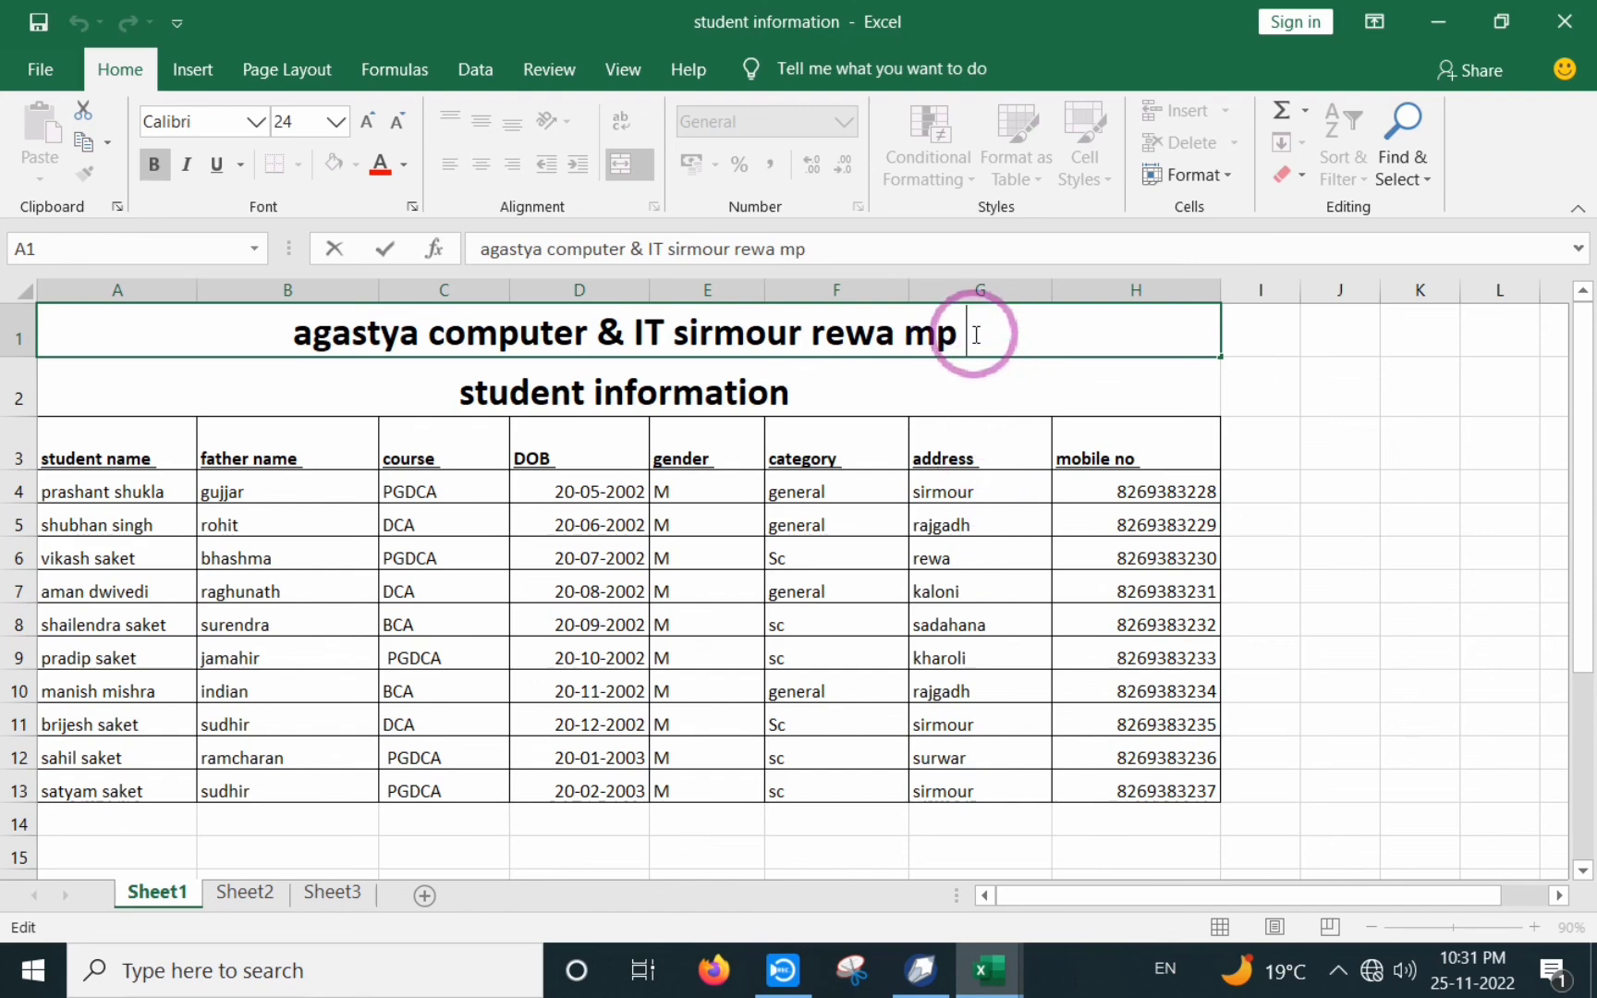
# - Add 'student information' as a second line in A1 using Alt+Enter and commit it
pyautogui.press('alt')
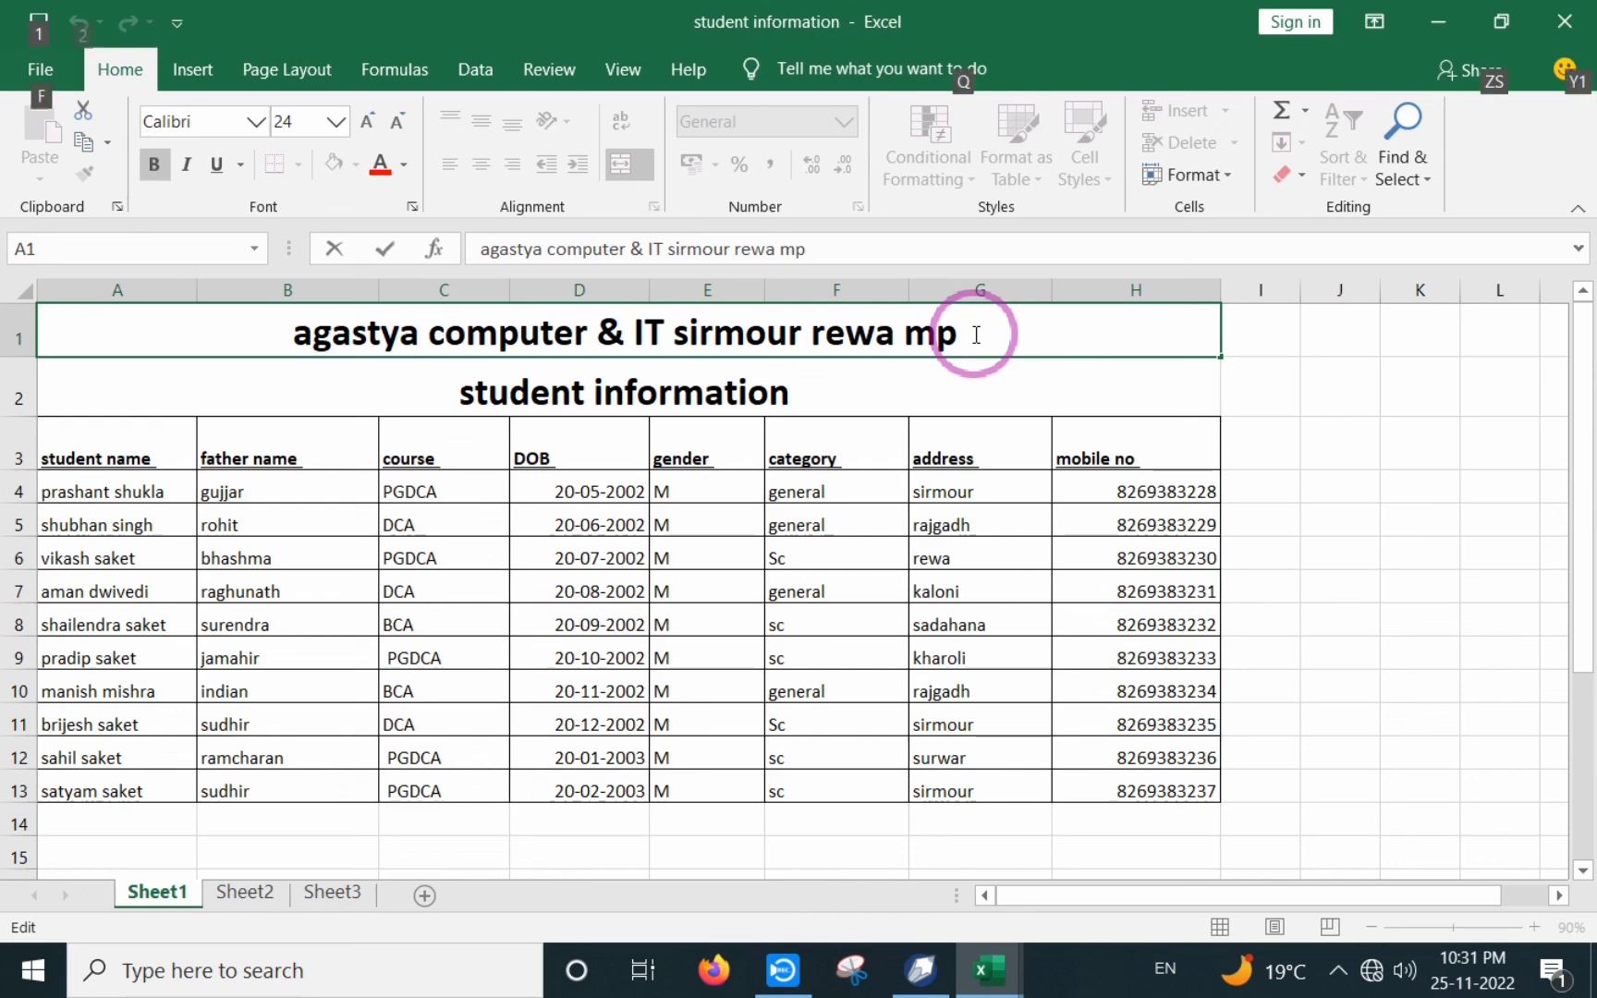
pyautogui.hotkey('alt', 'Return')
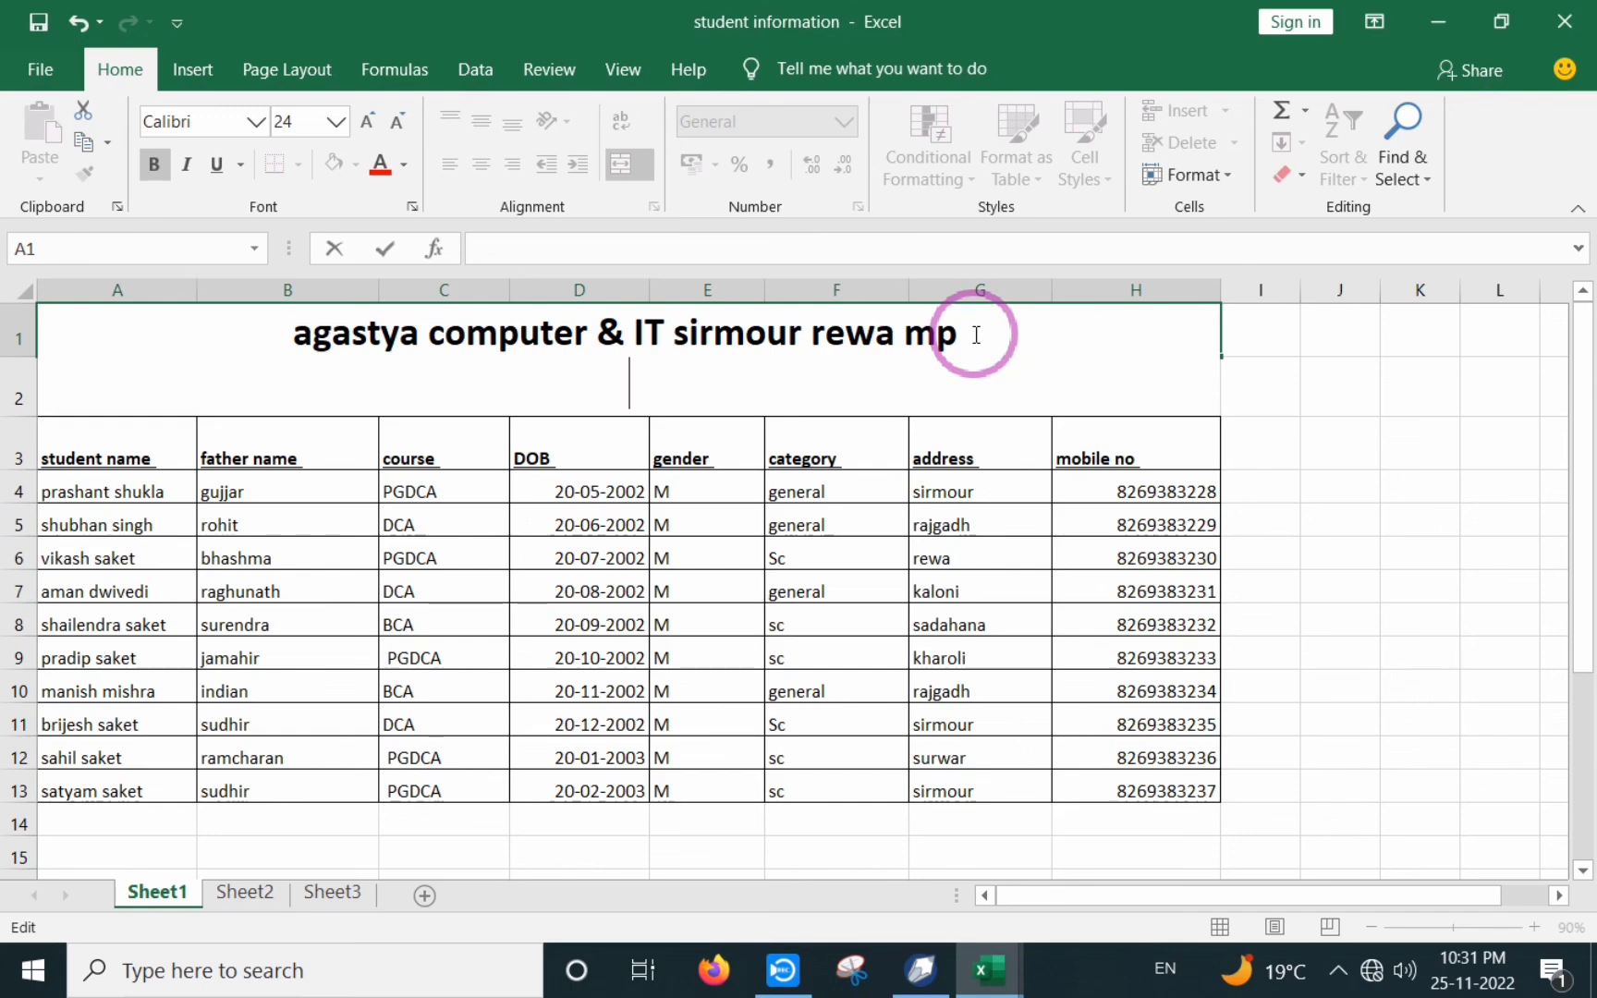
pyautogui.write('student ifo')
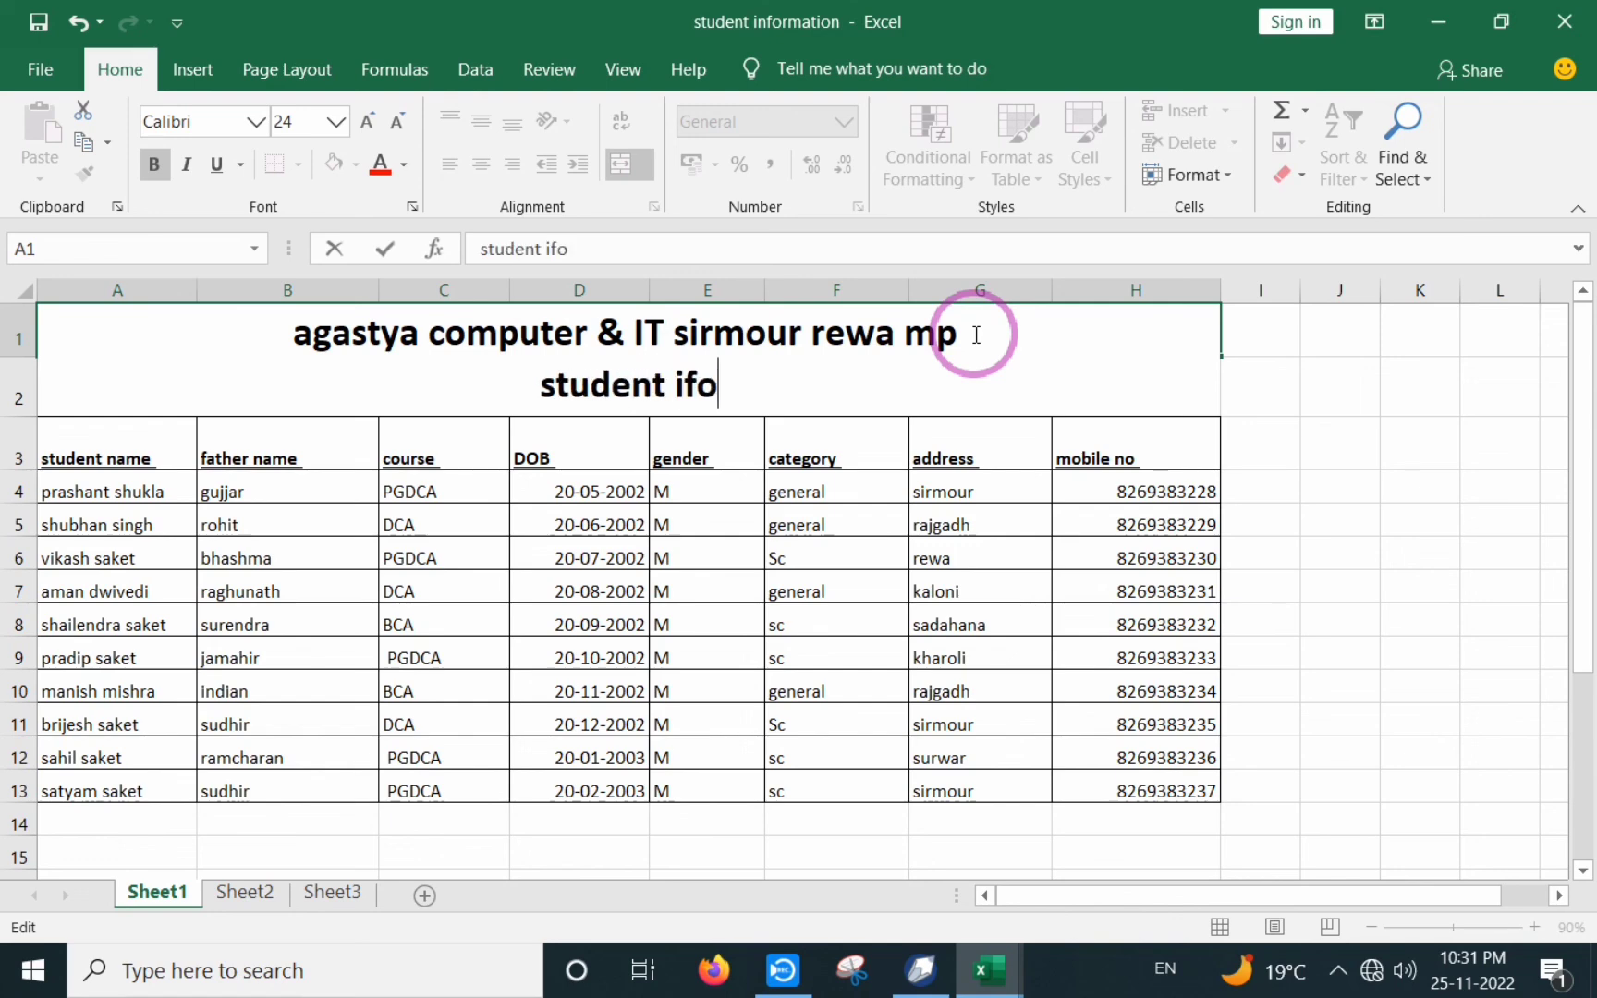
pyautogui.press('BackSpace')
pyautogui.press('BackSpace')
pyautogui.write('nformation')
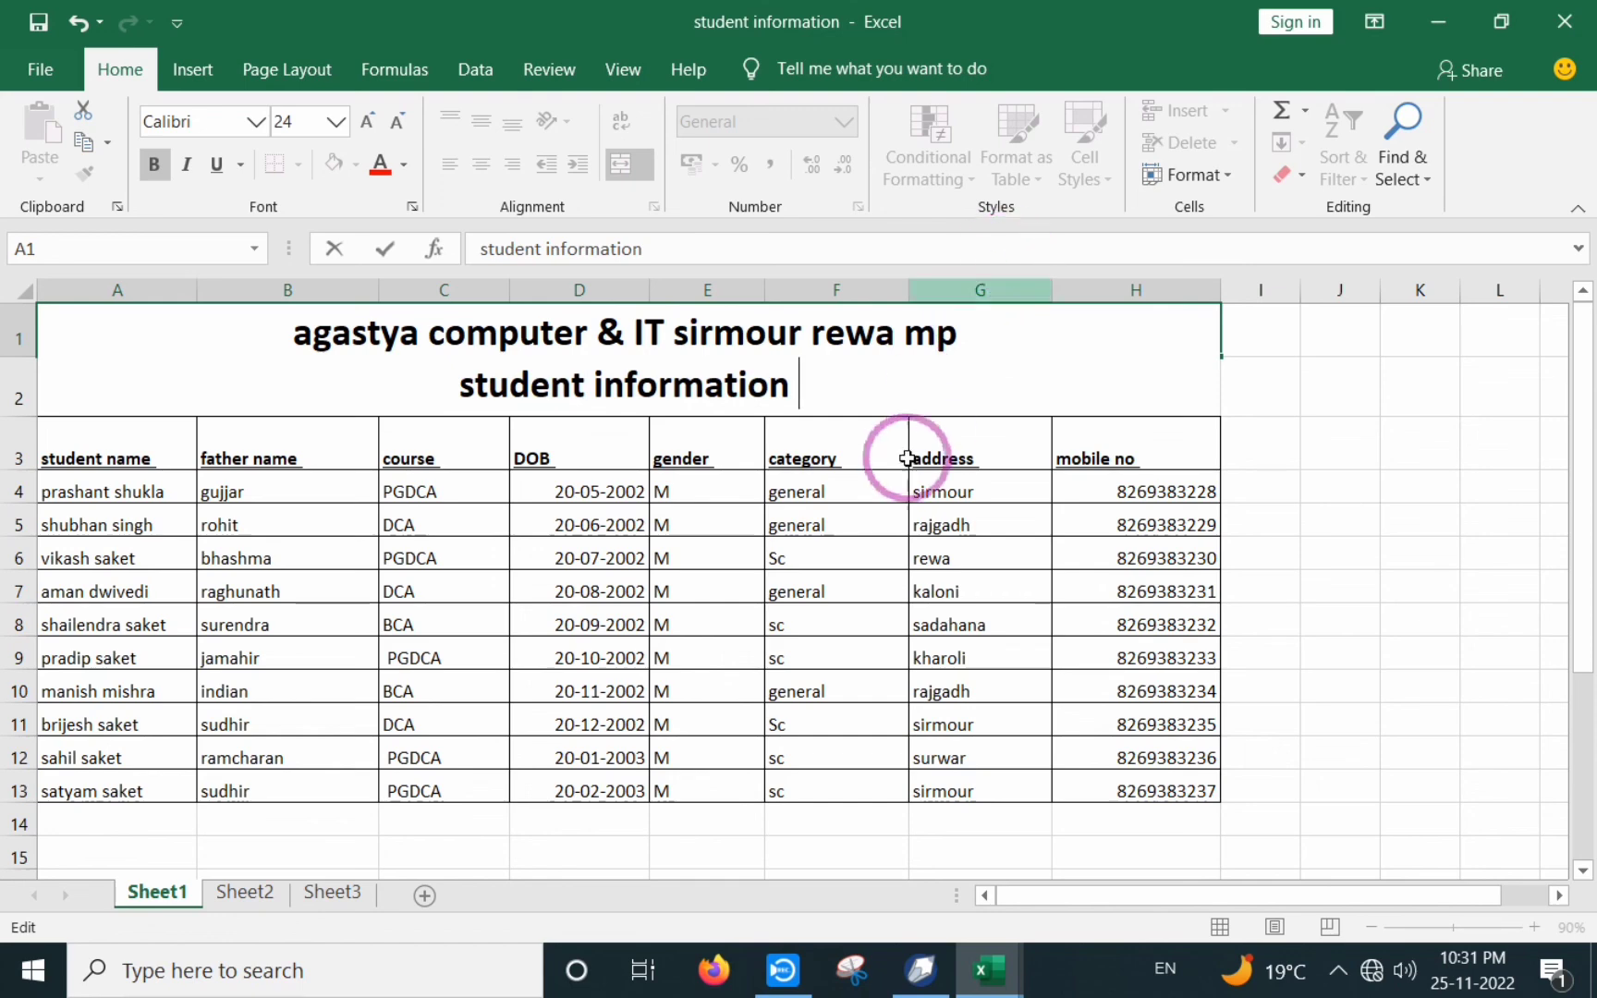
pyautogui.click(494, 530)
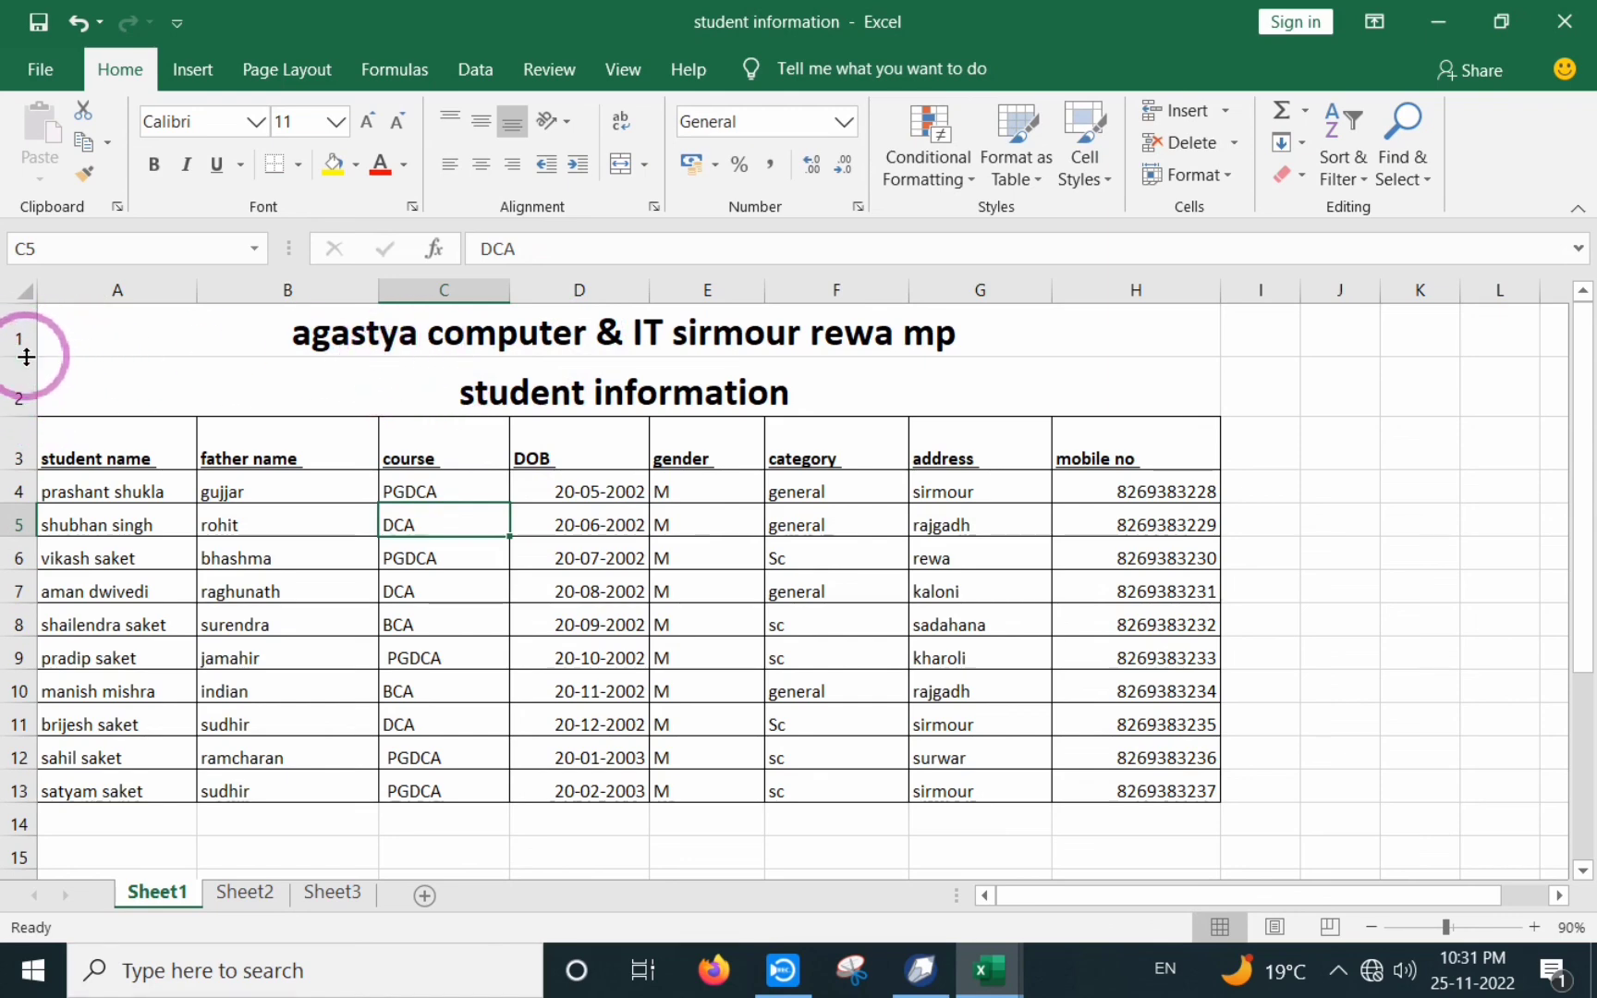
# - Make row 1 tall enough for both title lines and delete the duplicate row 2
pyautogui.moveTo(26, 357); pyautogui.dragTo(23, 434)
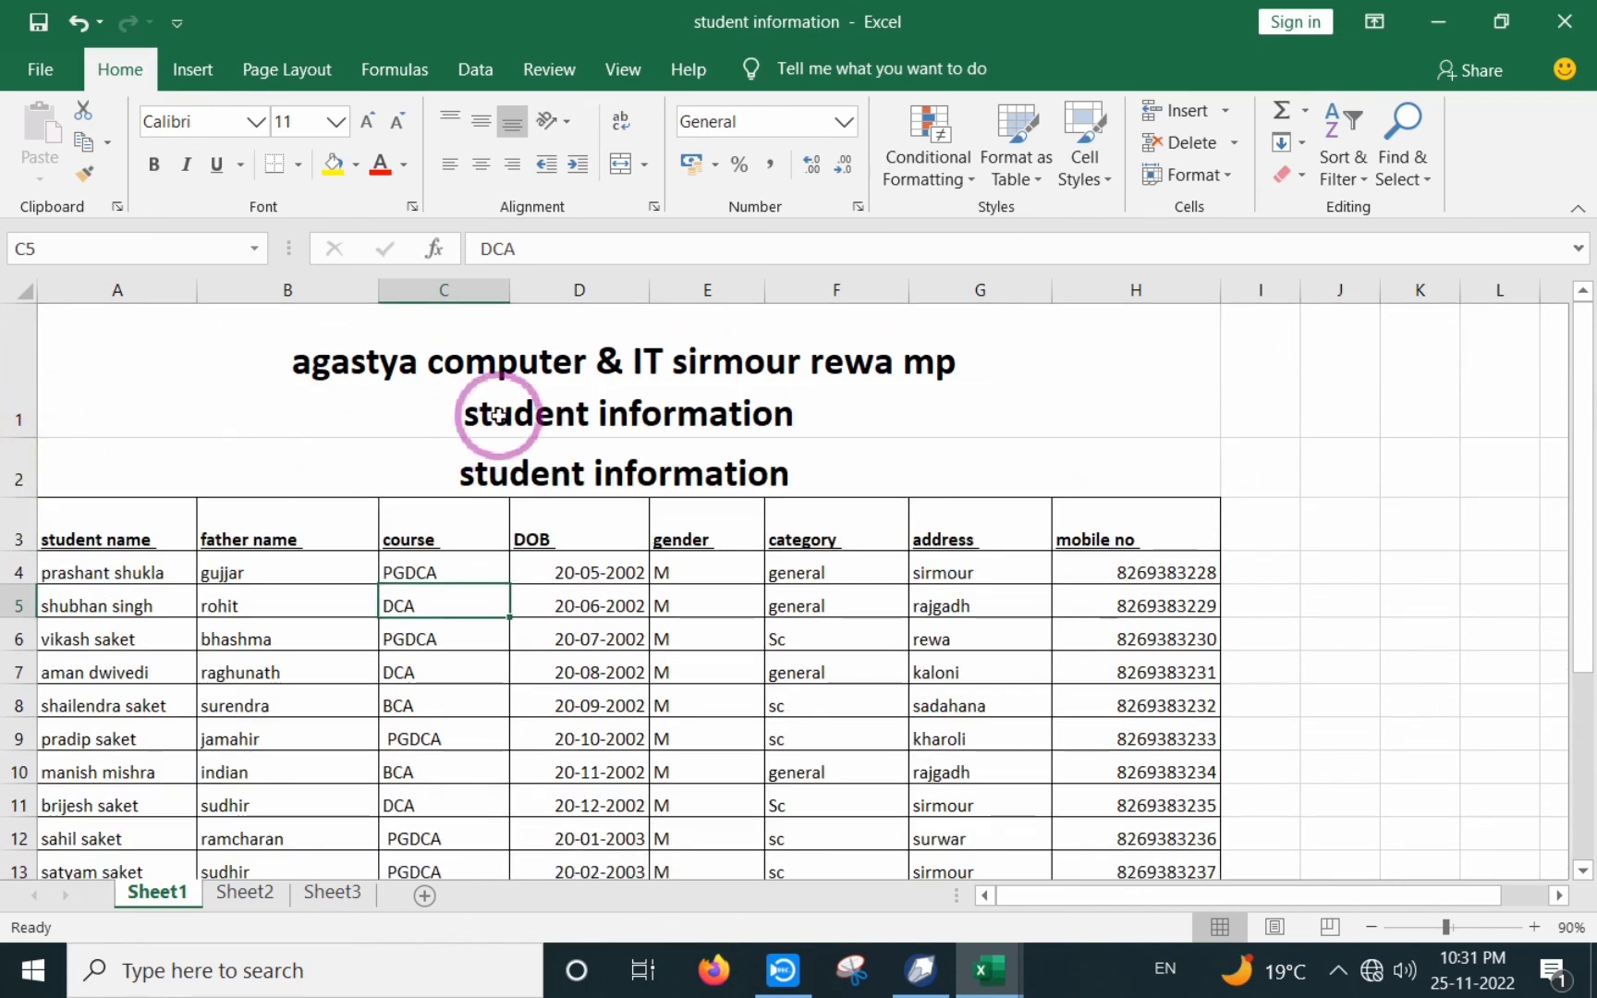
pyautogui.click(19, 471)
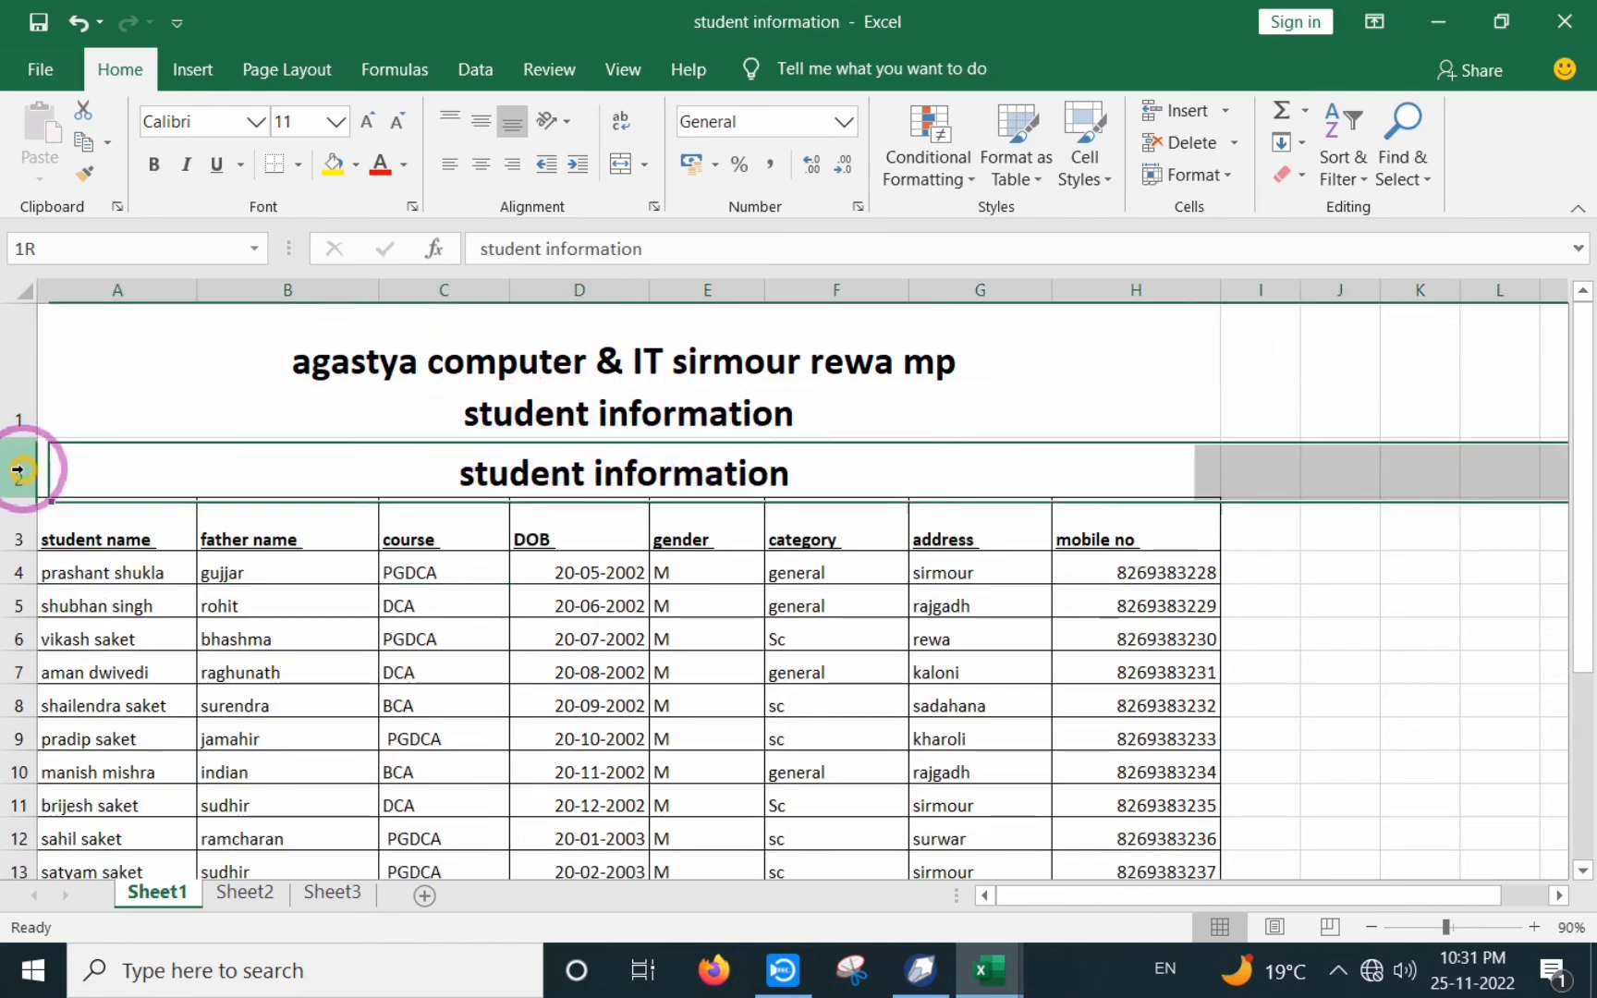
pyautogui.rightClick(18, 467)
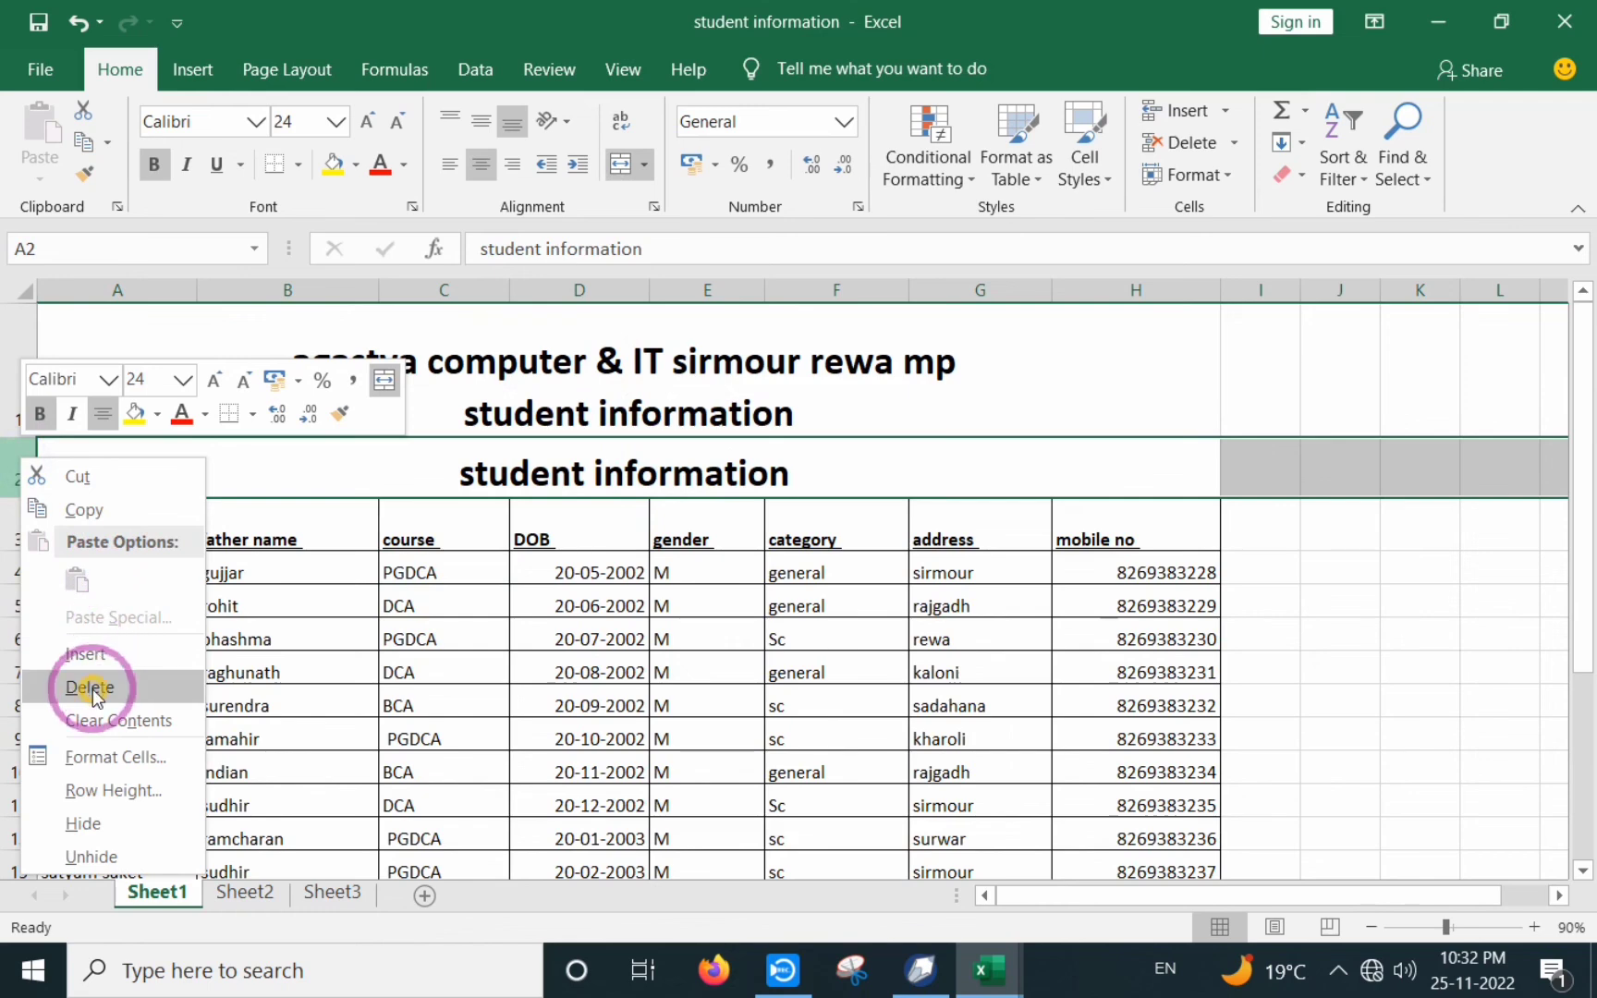
pyautogui.click(91, 687)
pyautogui.click(400, 610)
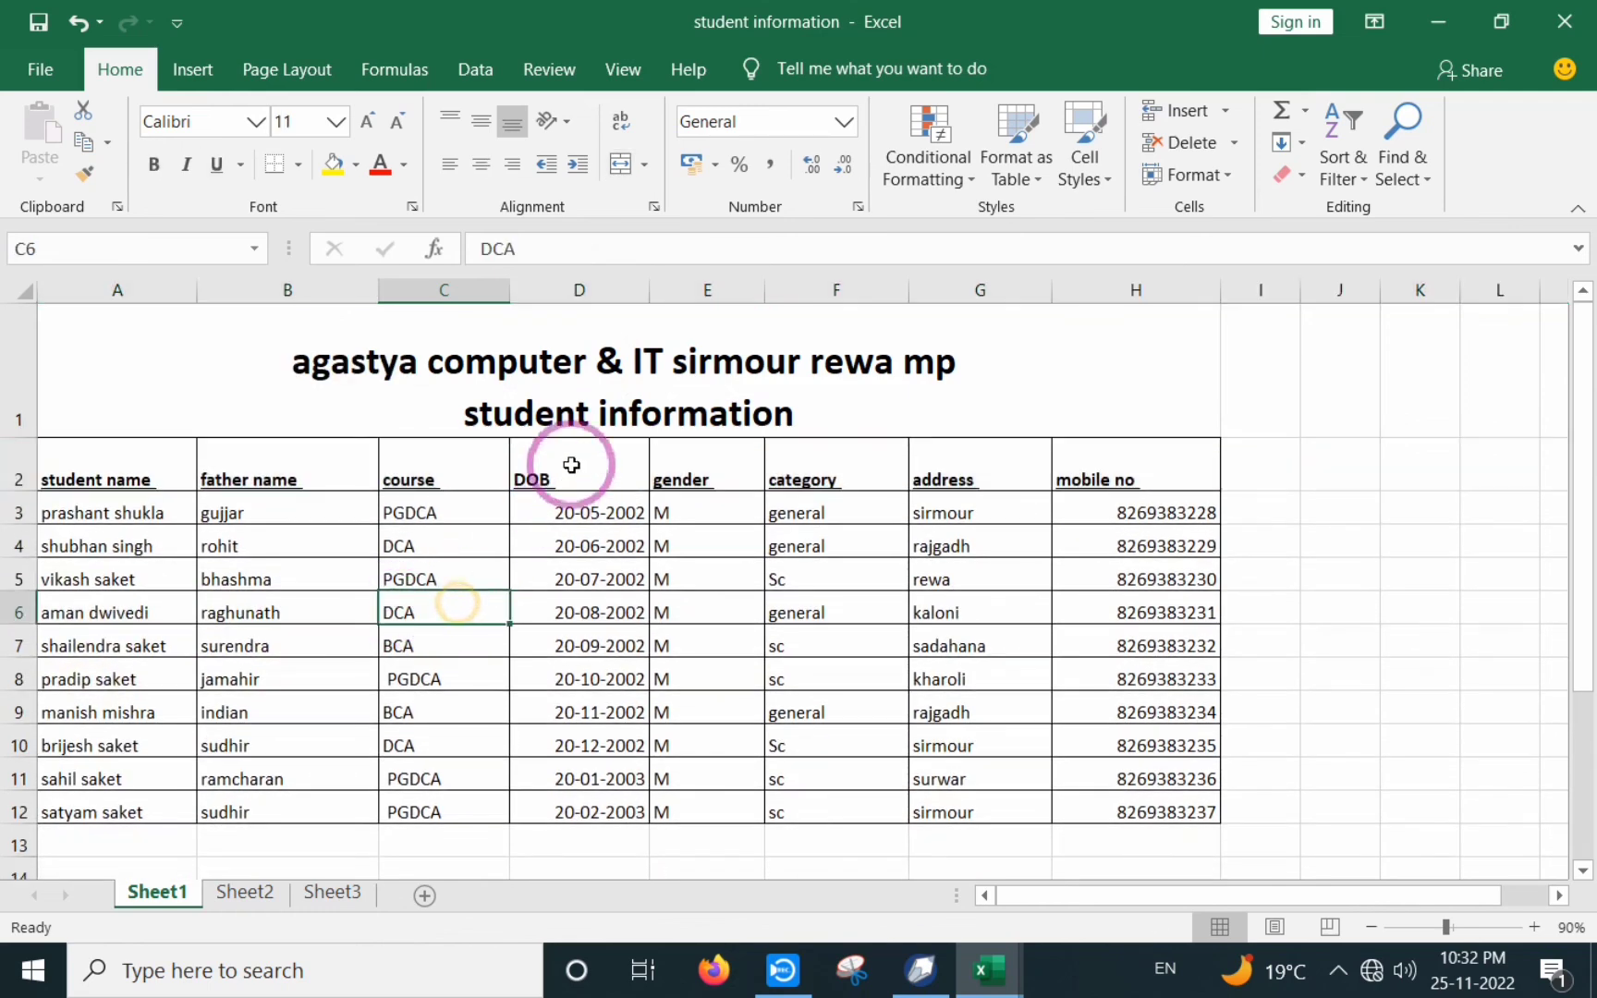
pyautogui.click(566, 363)
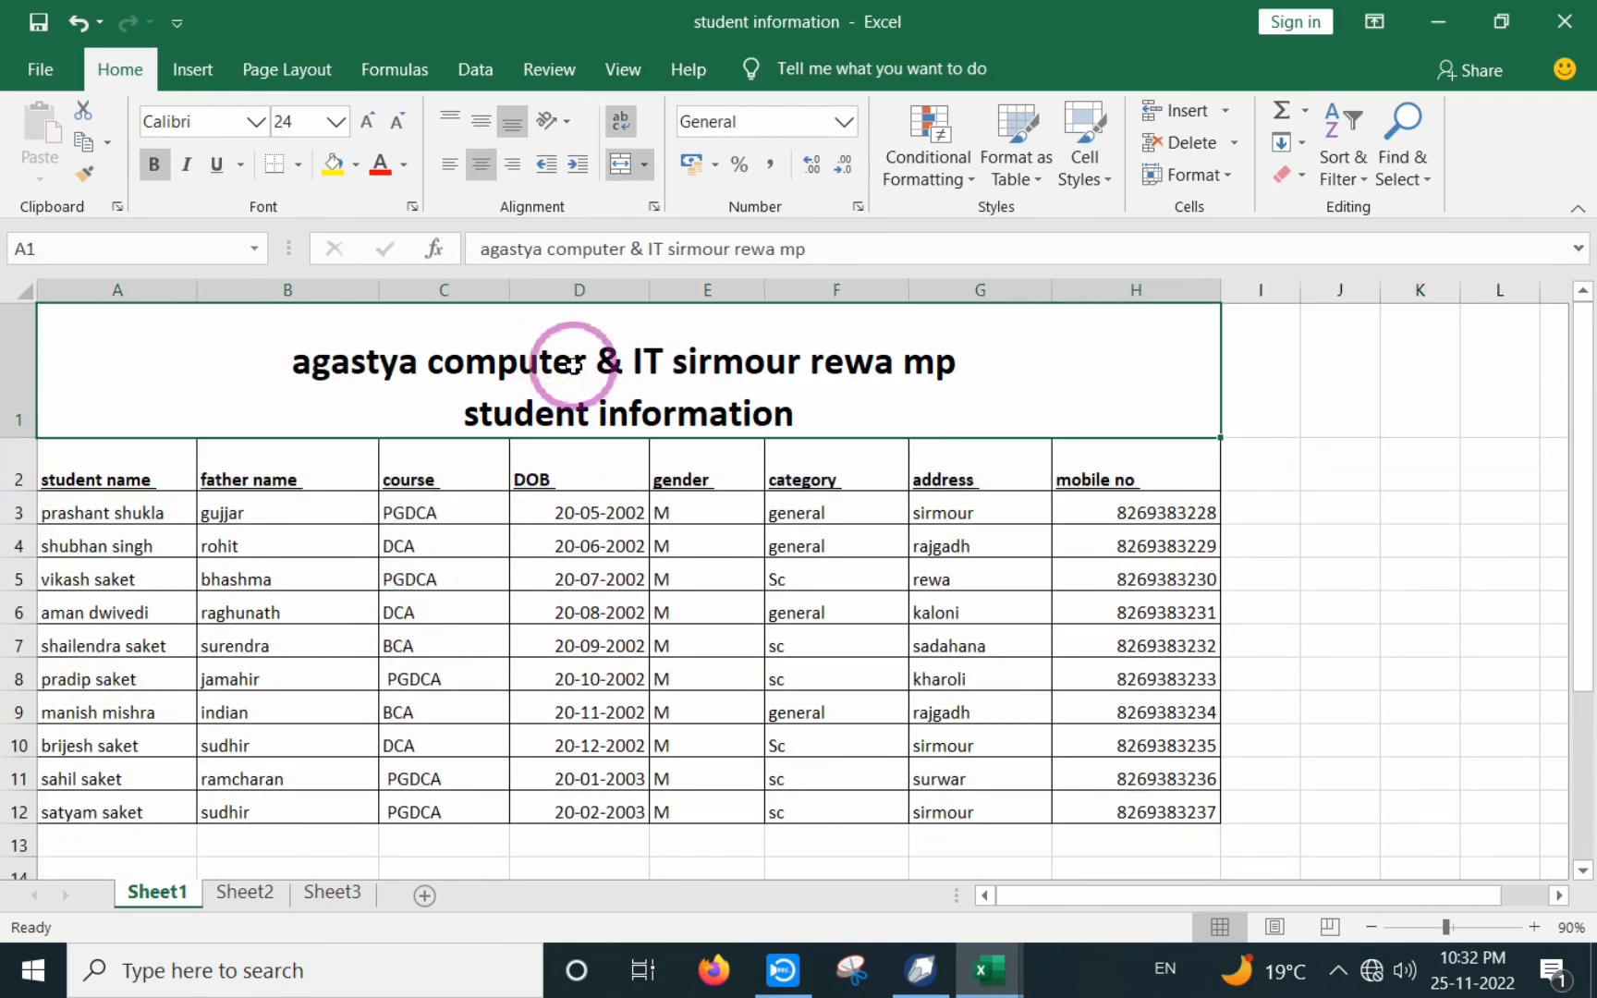